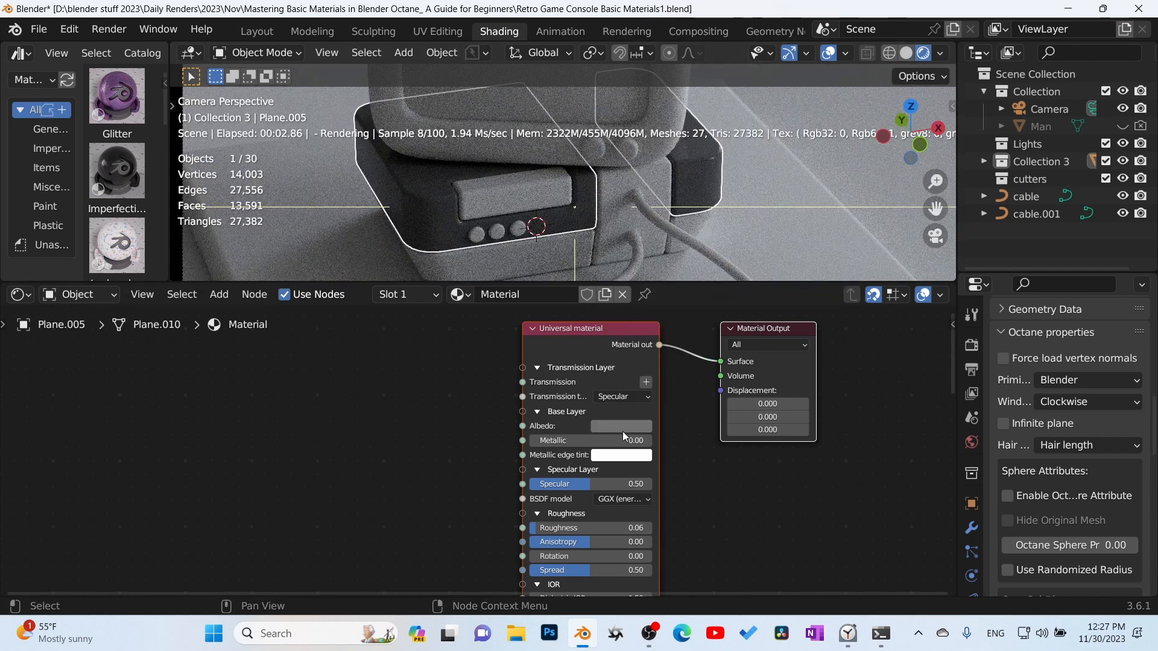
Lighten the console base material's albedo to a light gray and name the material gray
left_click(622, 430)
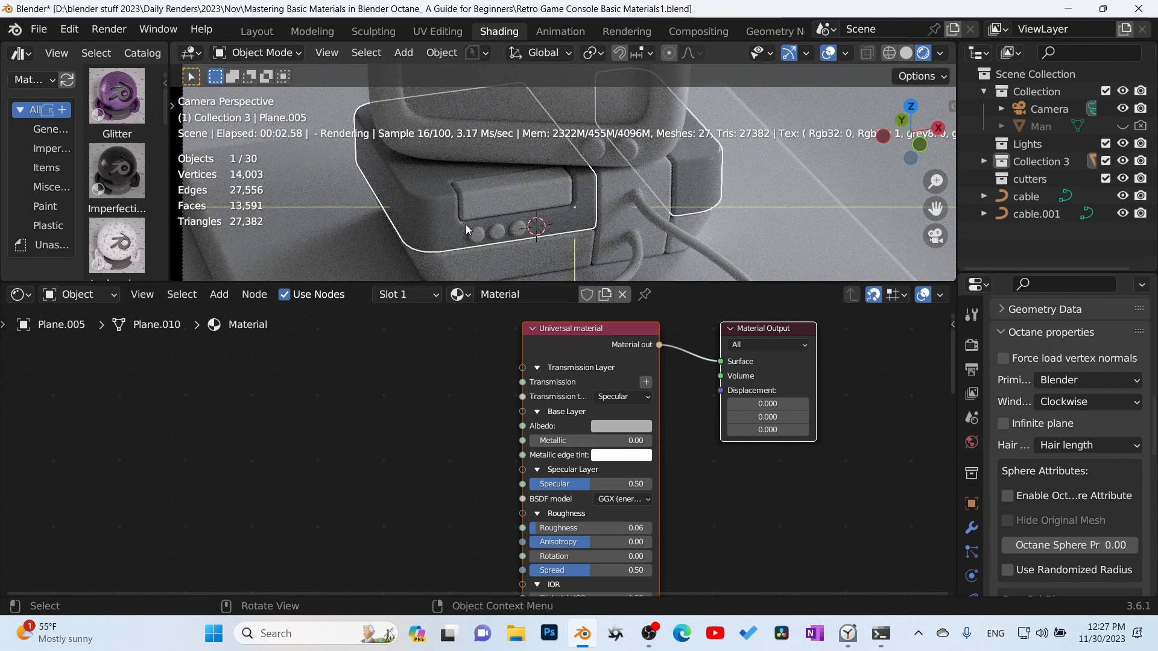
left_click(528, 294)
type("gray")
key("Return")
Duplicate the material as dk gray and darken its albedo to a dark gray
left_click(603, 298)
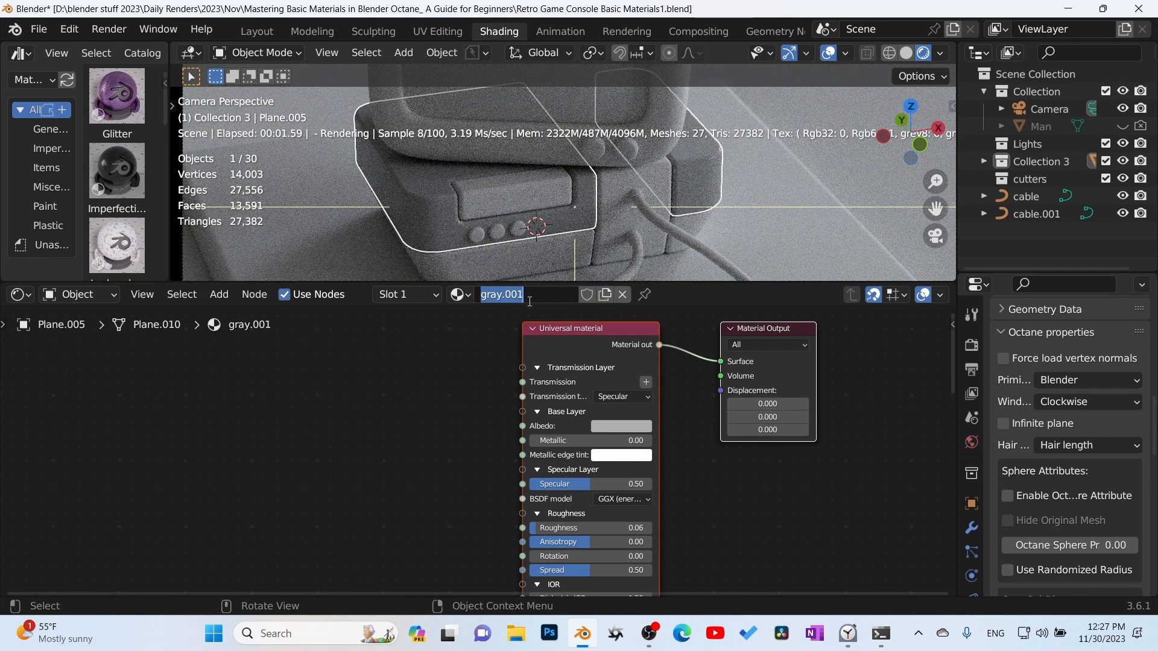
type("dk gray")
key("Return")
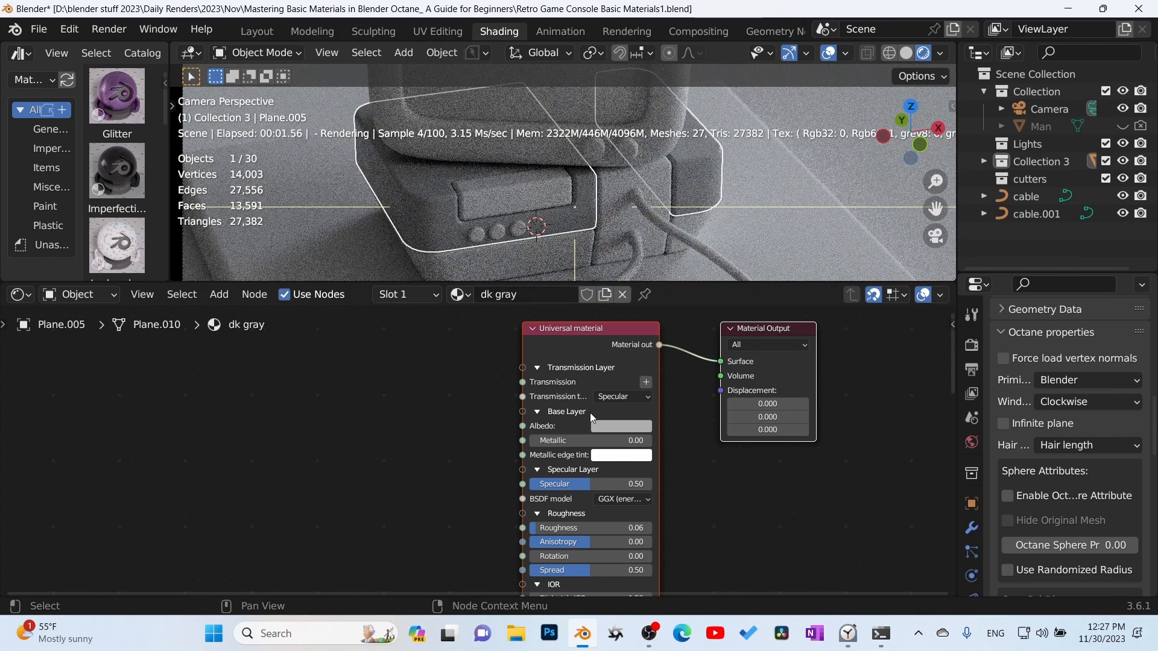
left_click(605, 429)
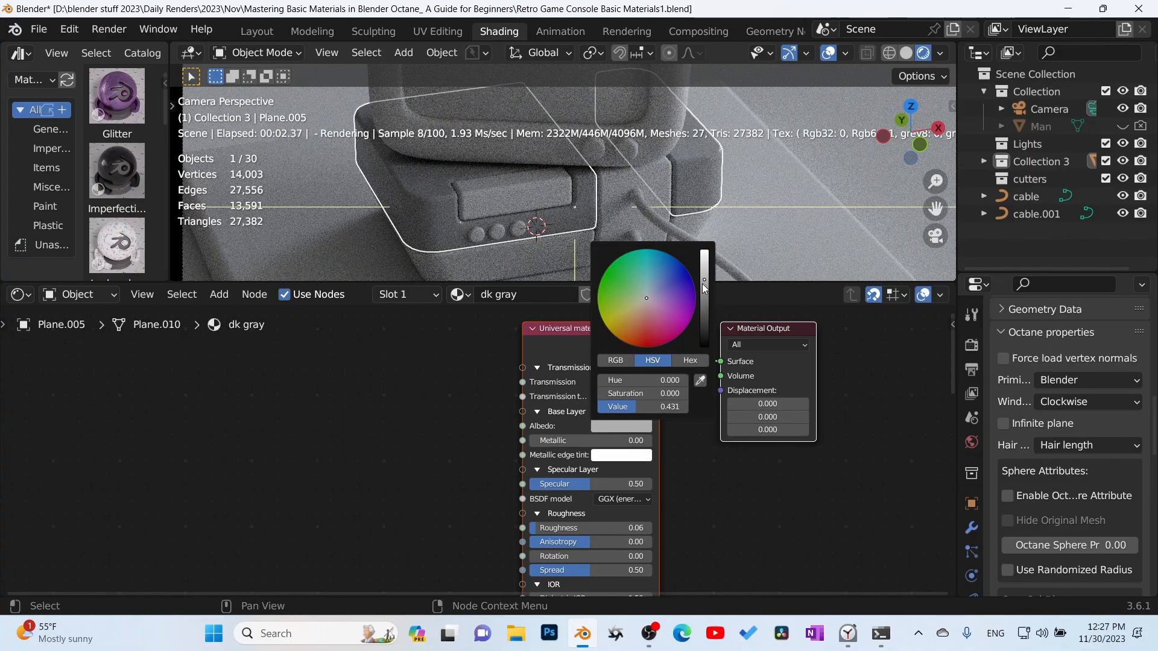
left_click_drag(704, 287, 703, 308)
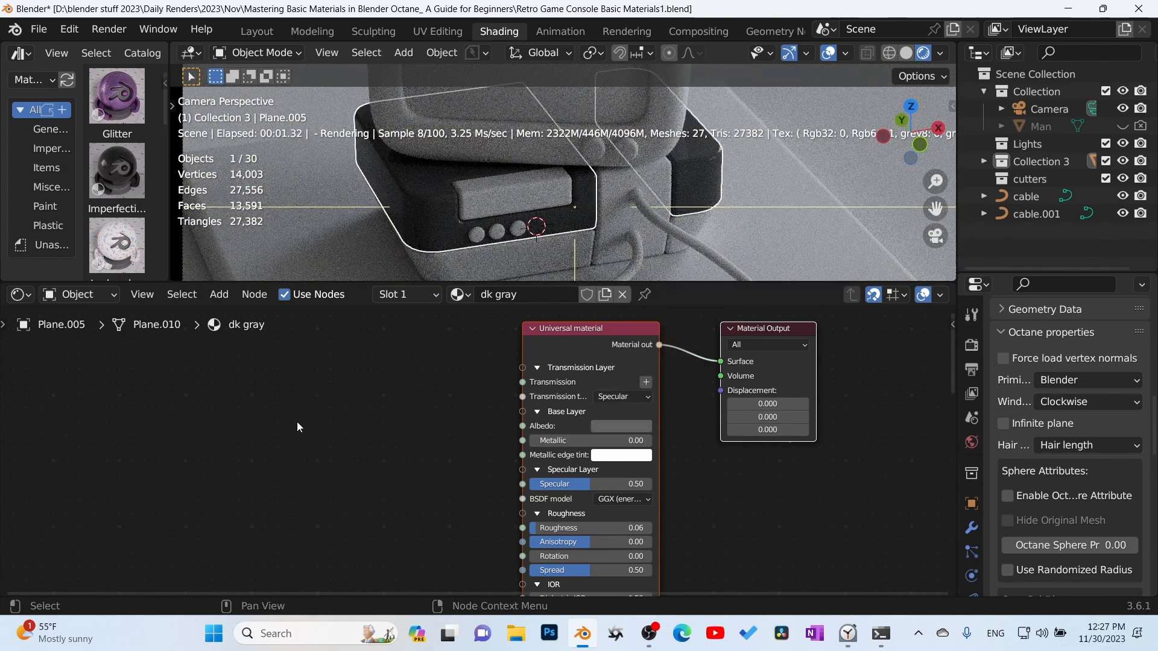
Add the Roughness Generator .2 node group from the asset library and connect its texture output to the Universal material's Roughness
middle_click_drag(460, 337, 469, 356)
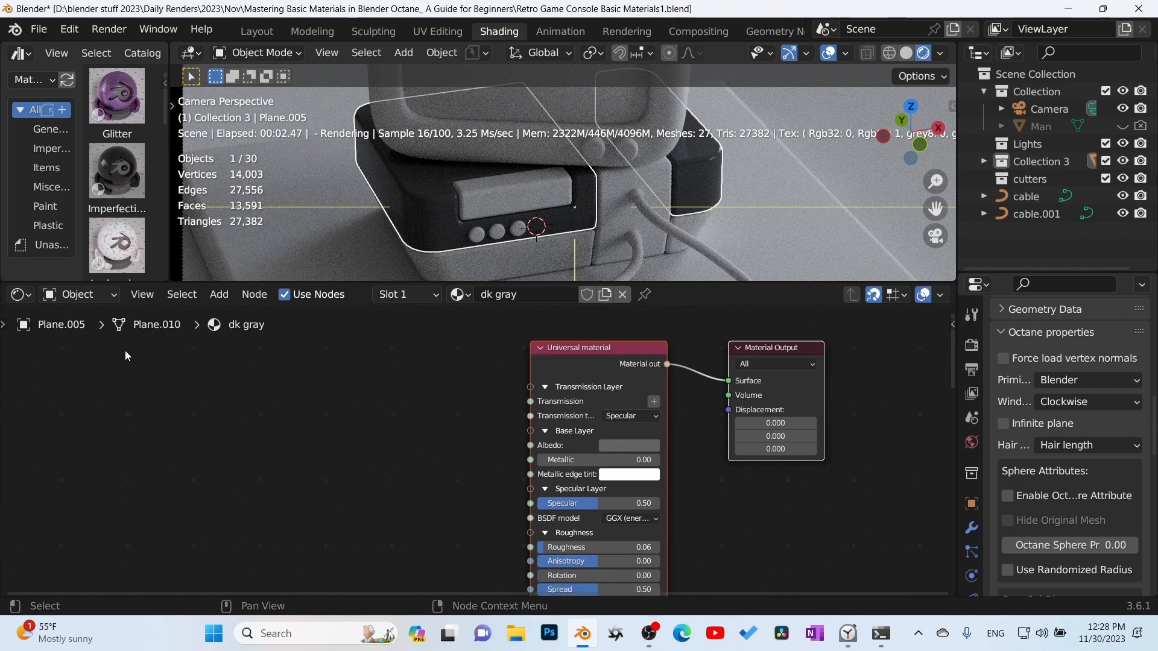
scroll(122, 185, "down", 4)
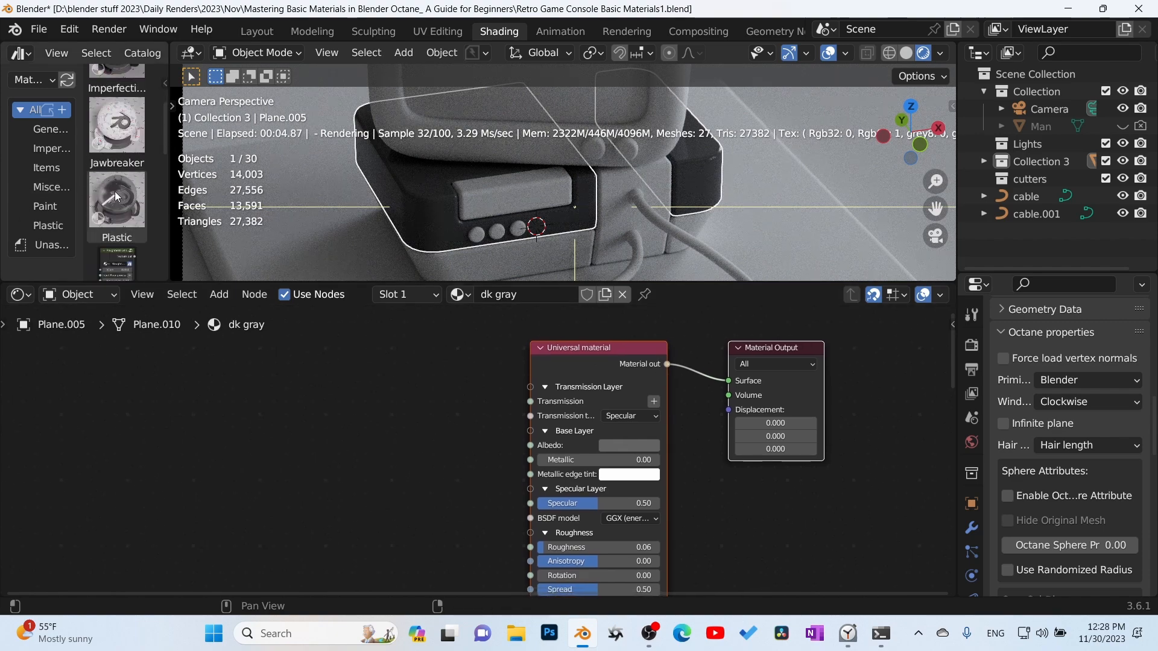
scroll(117, 197, "down", 2)
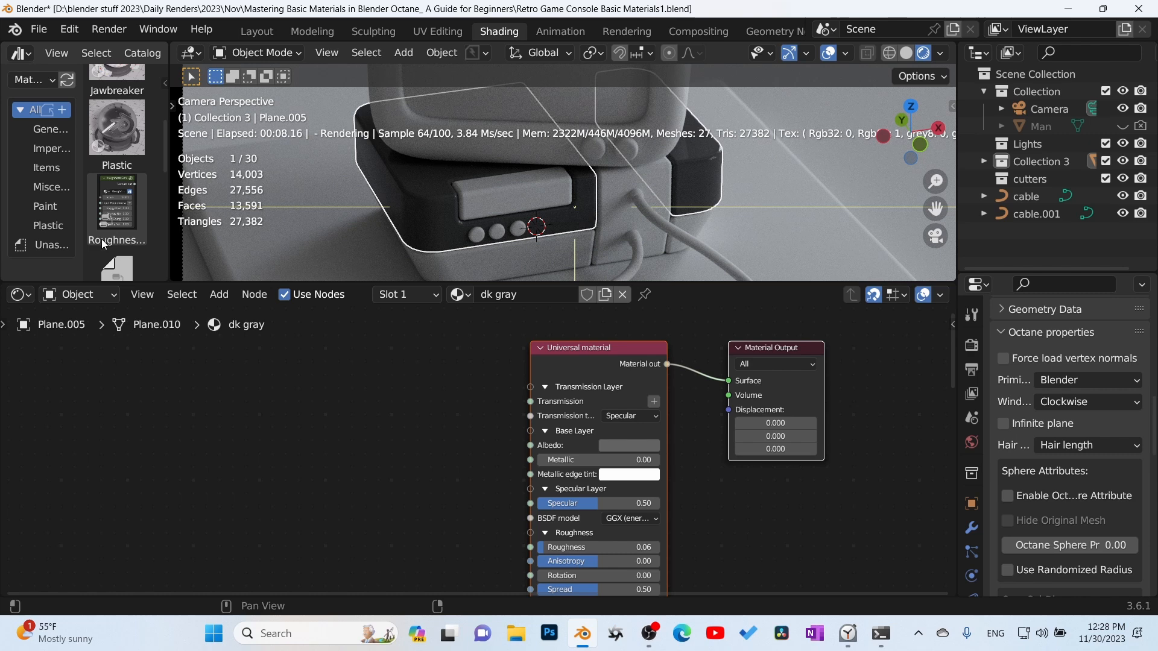
scroll(100, 252, "down", 2)
left_click_drag(106, 251, 361, 383)
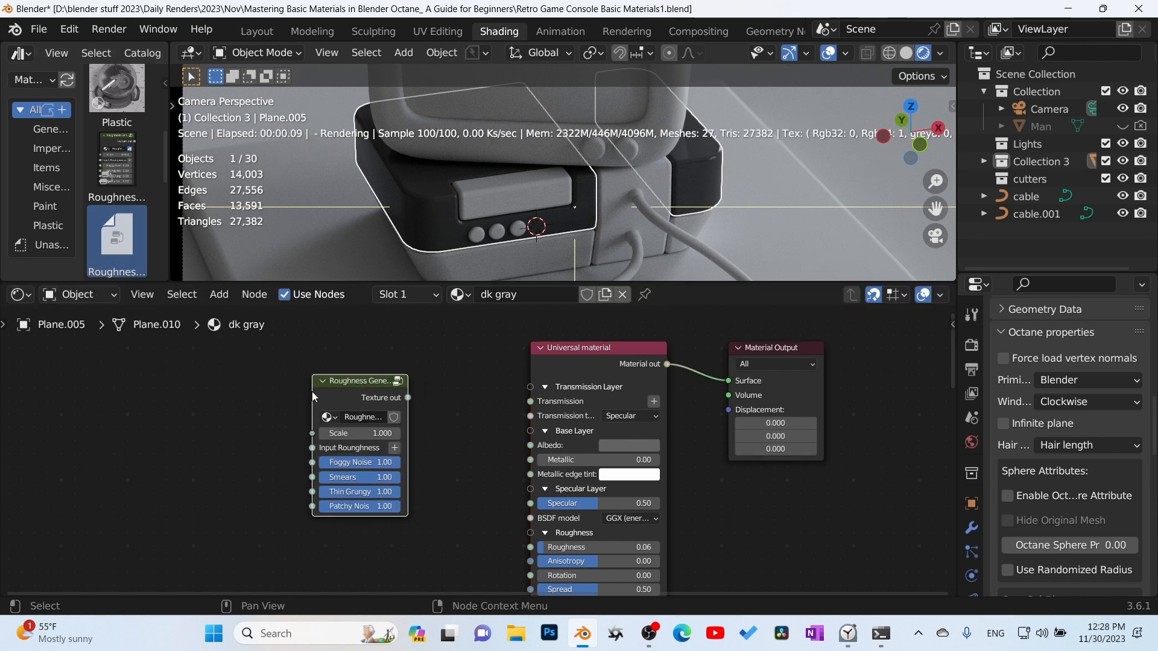
left_click_drag(313, 393, 277, 393)
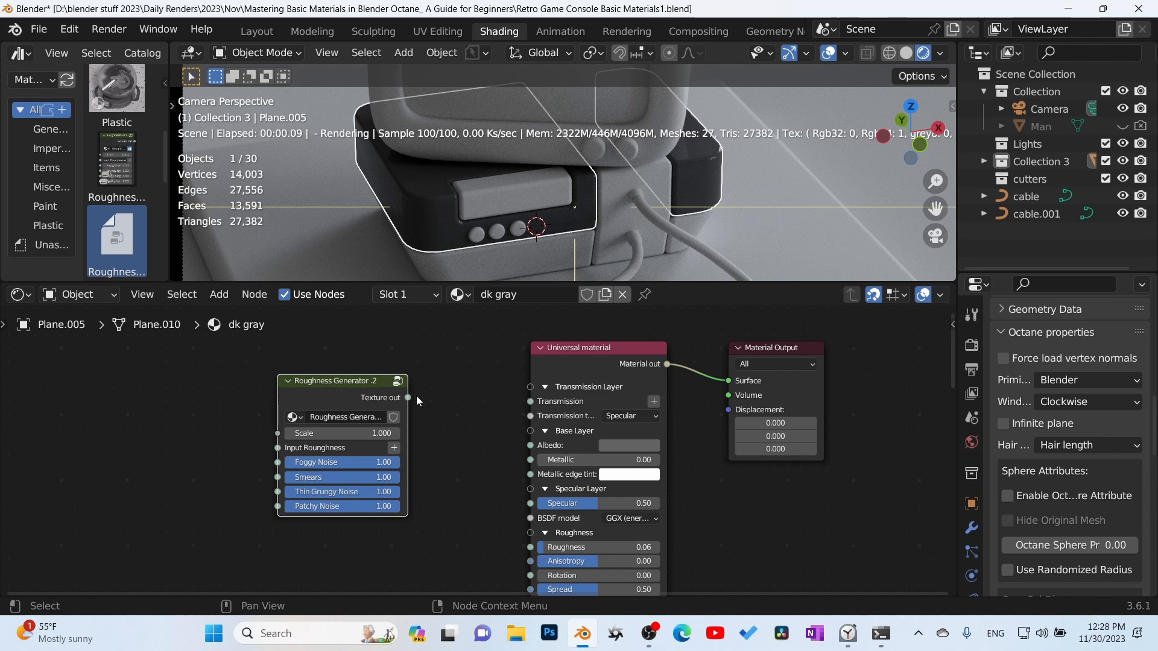
left_click_drag(407, 398, 530, 547)
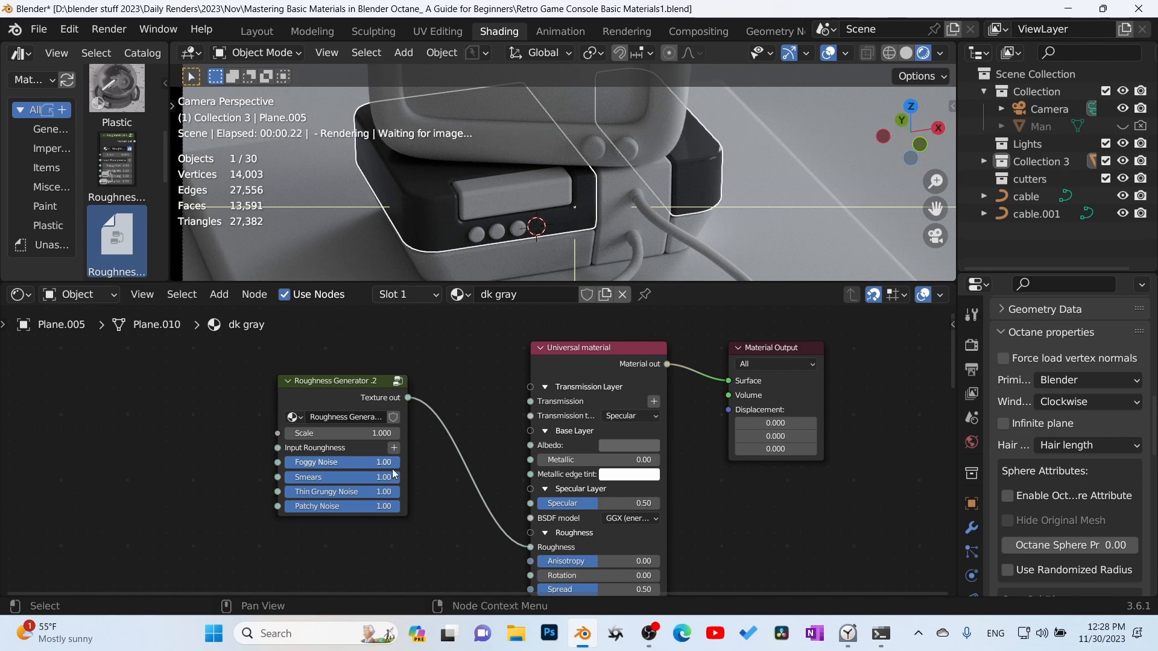
Set the Roughness Generator's Foggy Noise, Smears, Thin Grungy Noise and Patchy Noise to 0
left_click_drag(295, 463, 285, 463)
left_click_drag(389, 477, 285, 477)
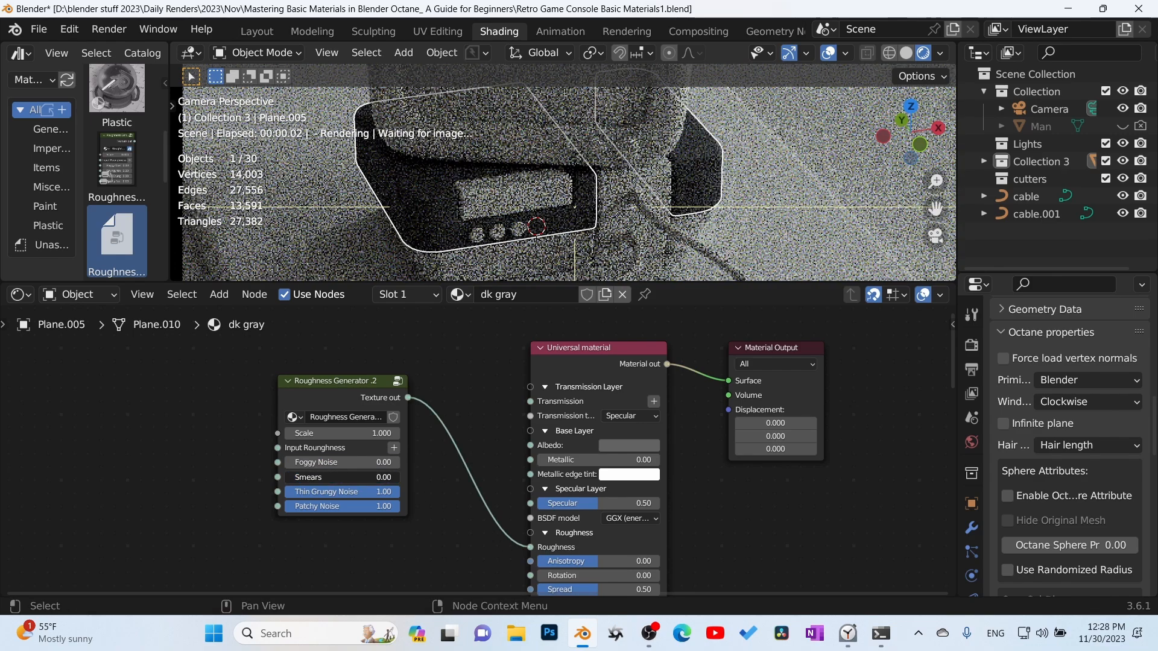
left_click_drag(389, 492, 285, 492)
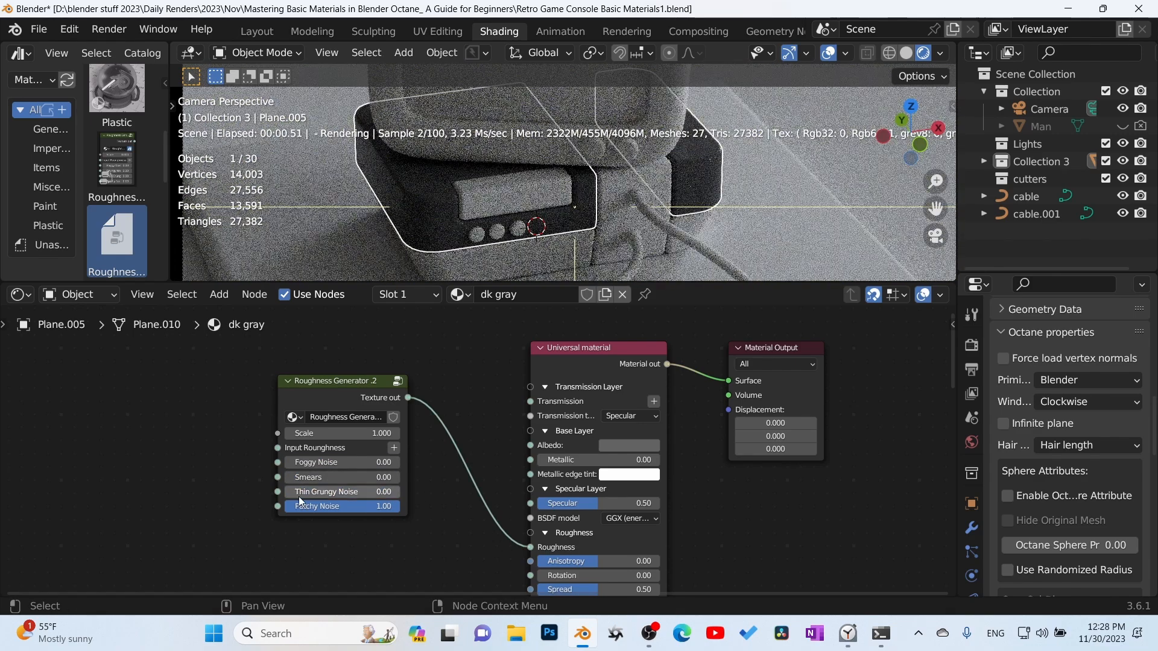
left_click_drag(389, 507, 286, 507)
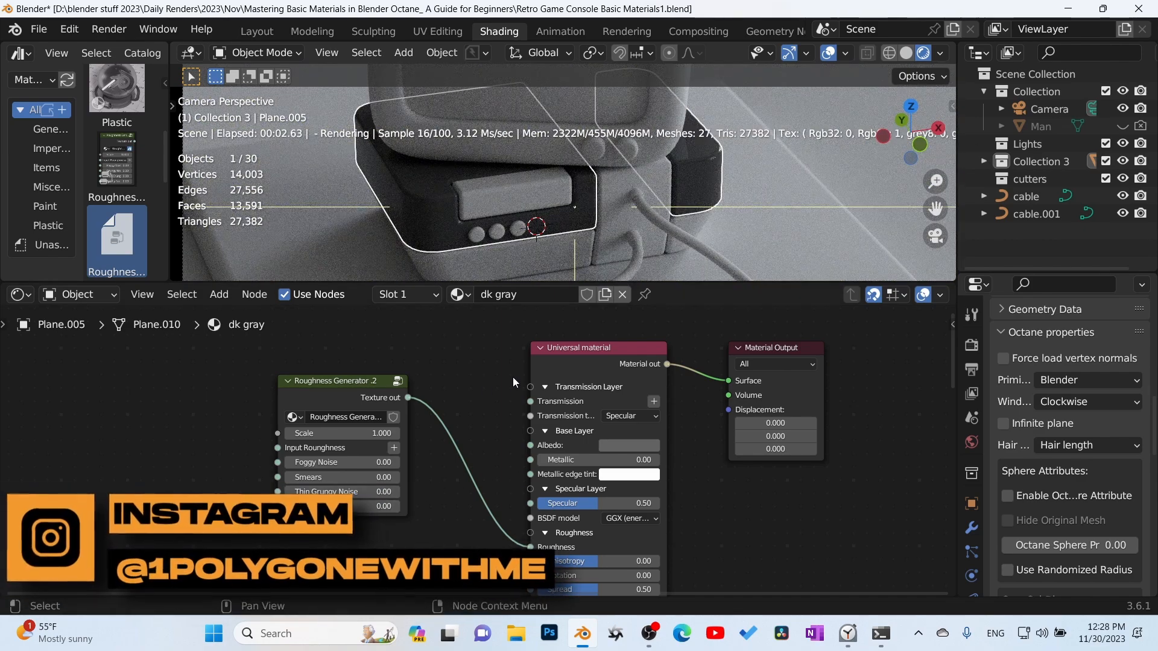
Isolate the console base in local view and preview the Roughness Generator's output on it
middle_click_drag(559, 248, 640, 205)
scroll(593, 208, "up", 4)
scroll(597, 209, "up", 3)
key("KP_Divide")
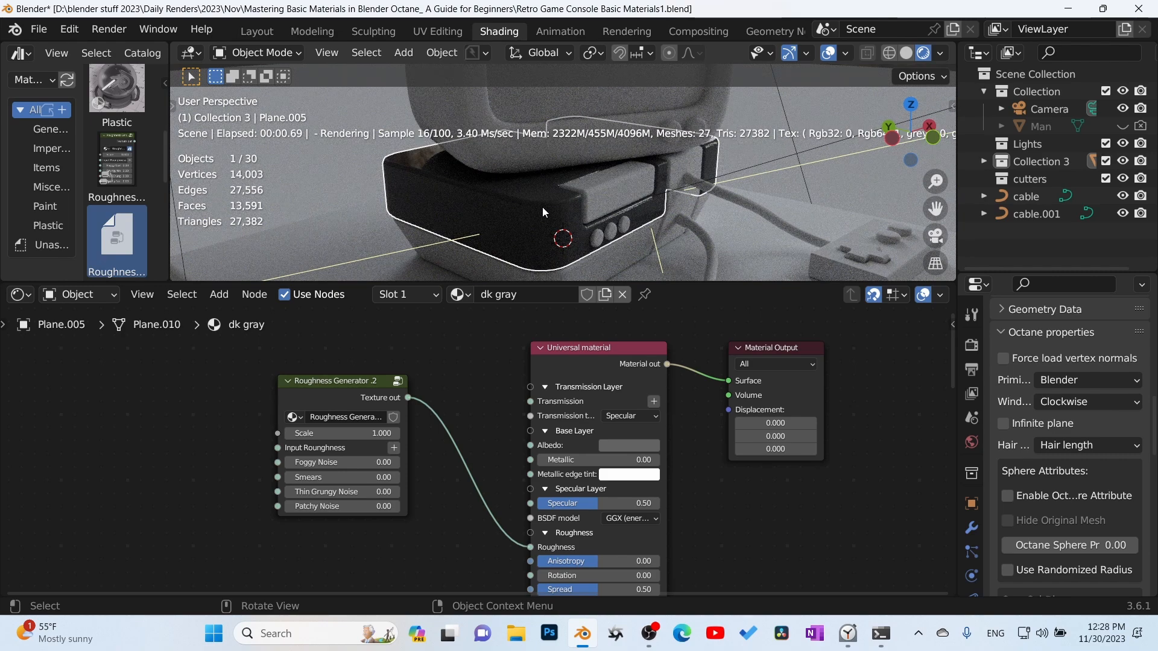
scroll(559, 209, "up", 4)
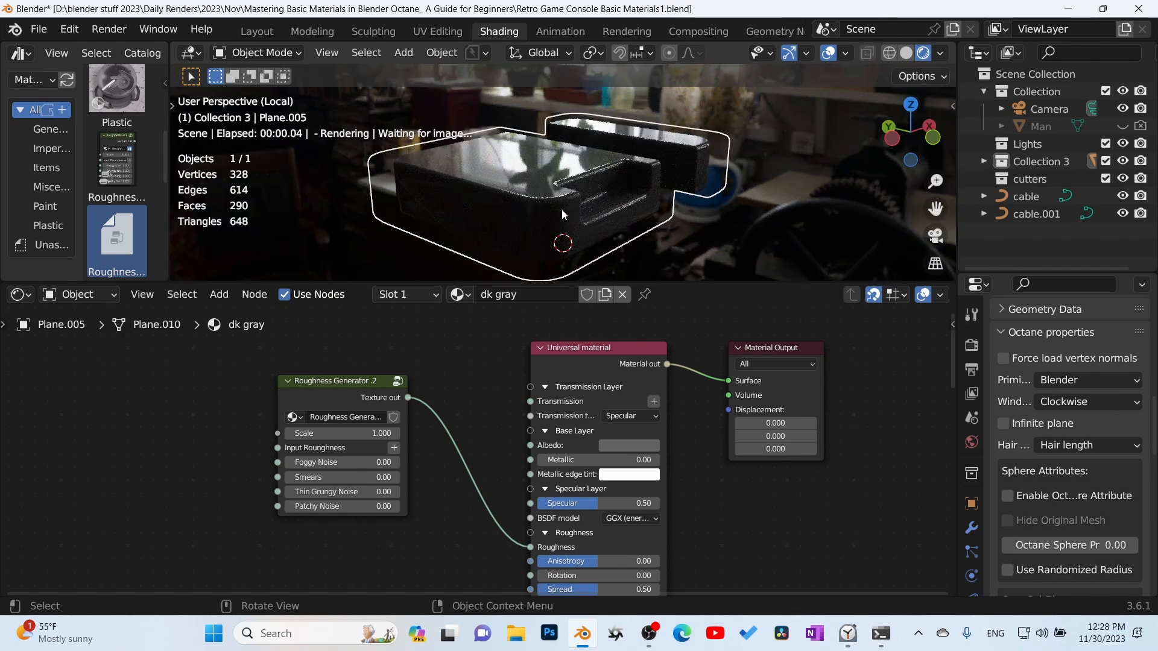
left_click(329, 389, "ctrl+shift")
Set the Roughness Generator's Scale to 0.7, Foggy Noise to 0.11, Smears to 0.48 and Patchy Noise to 0.65
middle_click_drag(463, 429, 490, 431)
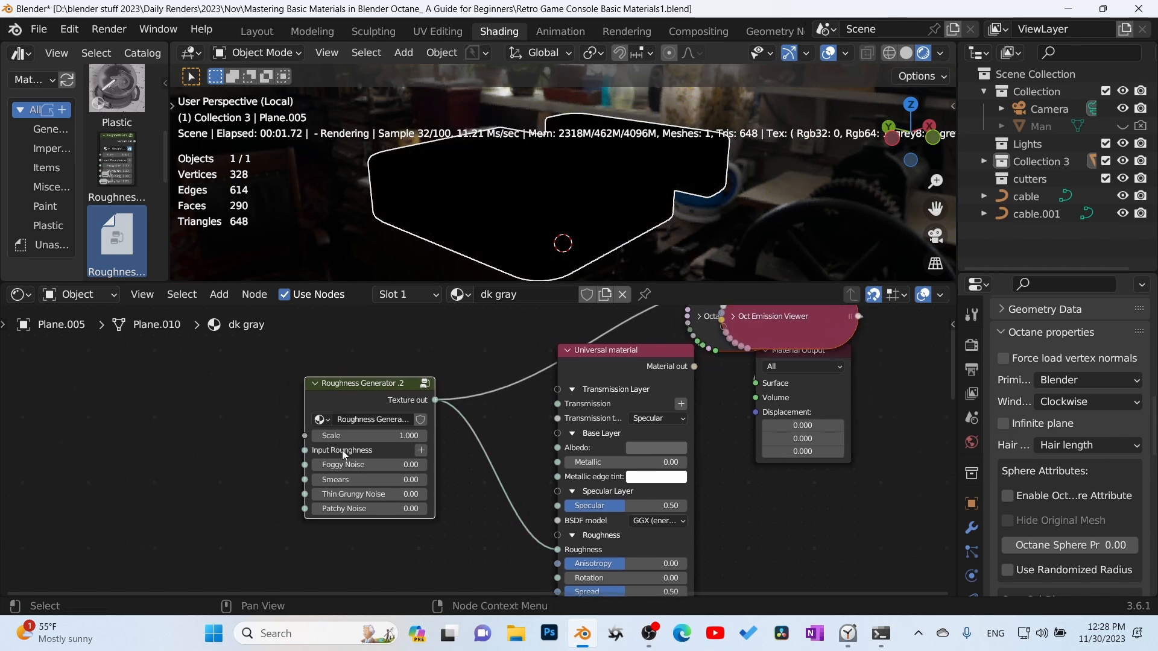
left_click_drag(338, 479, 396, 479)
mouse_move(402, 436)
left_mouse_down()
mouse_move(439, 436)
mouse_move(204, 436)
mouse_move(397, 436)
mouse_move(343, 436)
mouse_move(355, 436)
left_mouse_up()
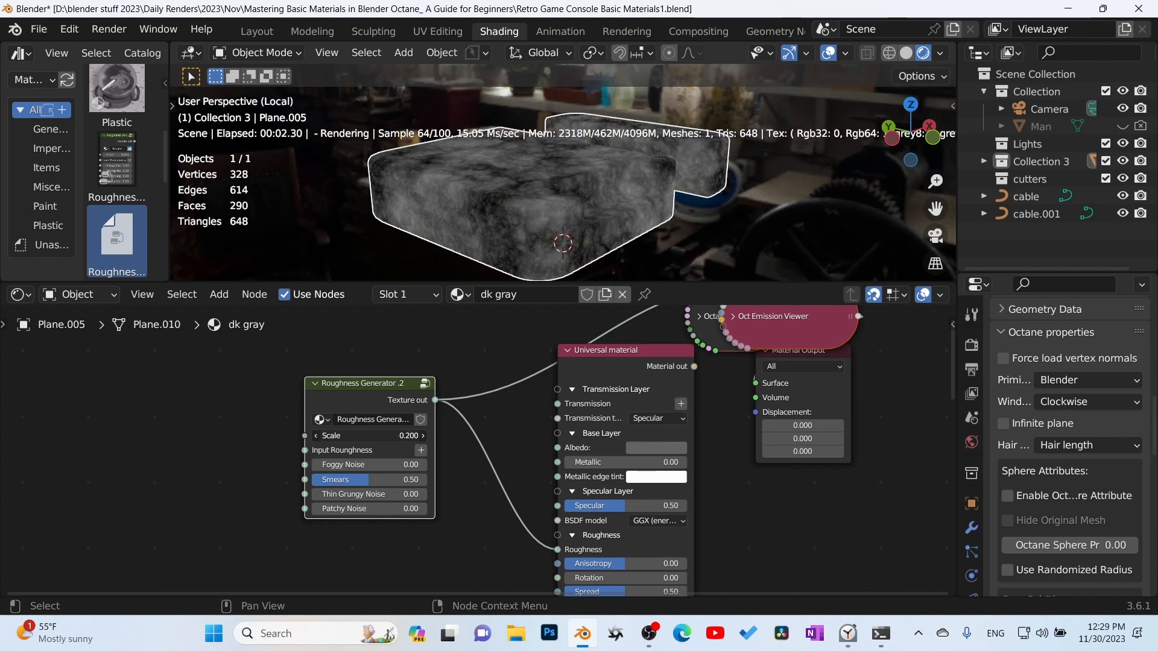
left_click_drag(355, 436, 391, 436)
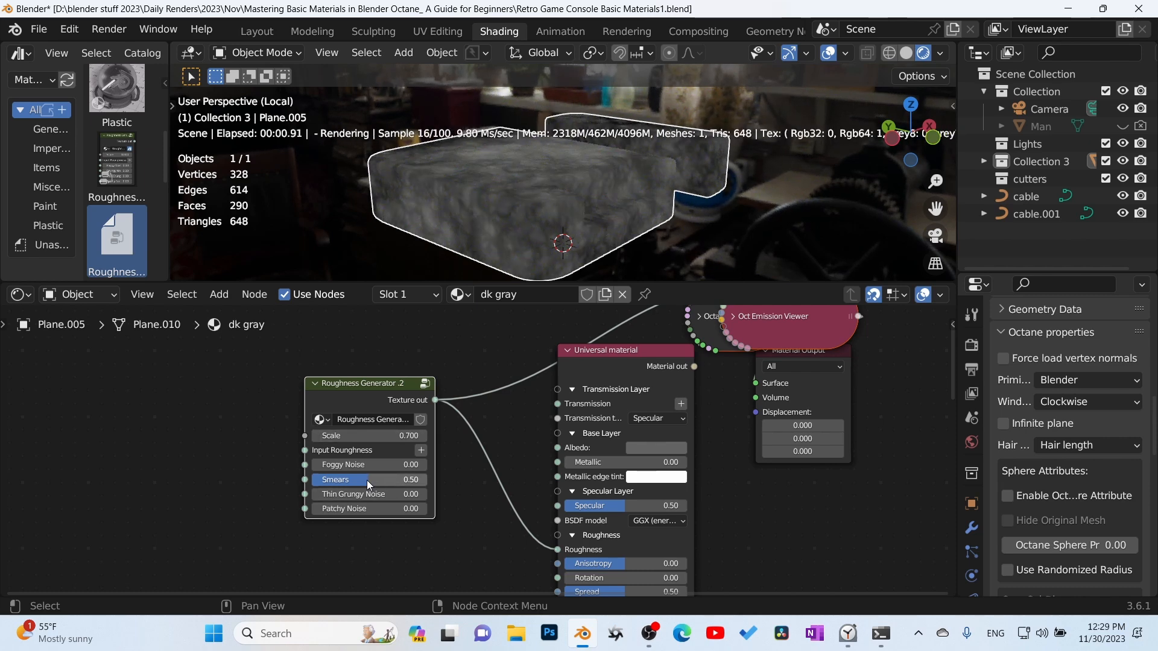
mouse_move(365, 480)
left_mouse_down()
mouse_move(404, 508)
mouse_move(446, 508)
mouse_move(310, 508)
mouse_move(333, 495)
mouse_move(426, 494)
mouse_move(312, 495)
mouse_move(325, 513)
mouse_move(401, 512)
left_mouse_up()
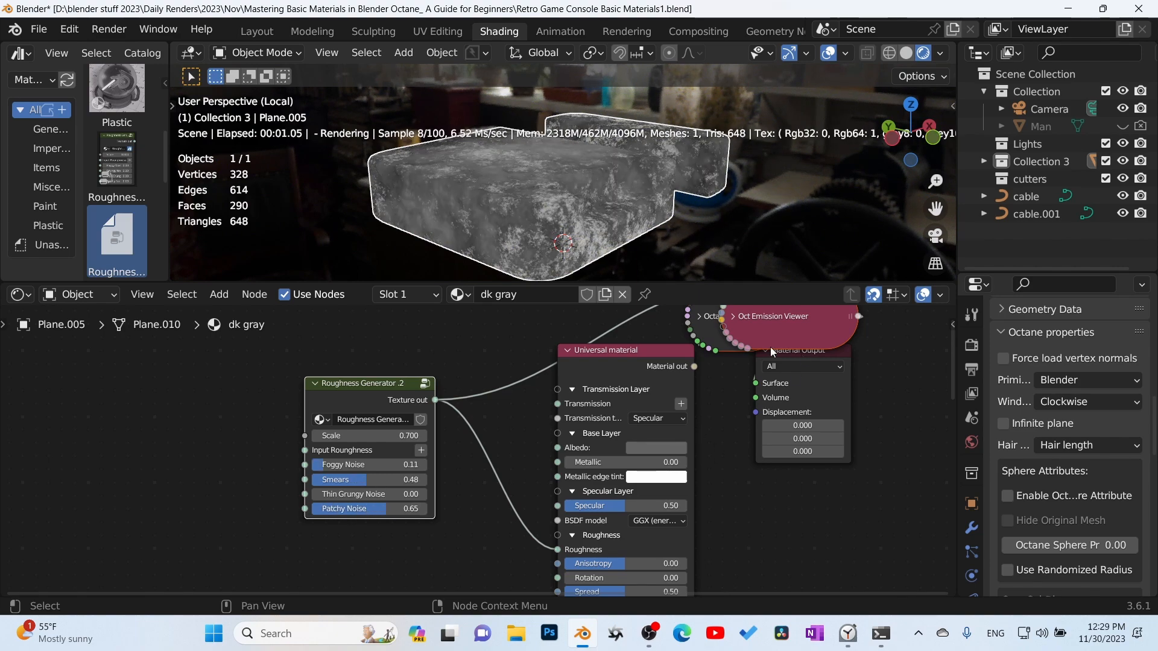
Restore the Universal material to the output and move the Roughness Generator farther away, down and to its left
left_click(583, 355, "ctrl+shift")
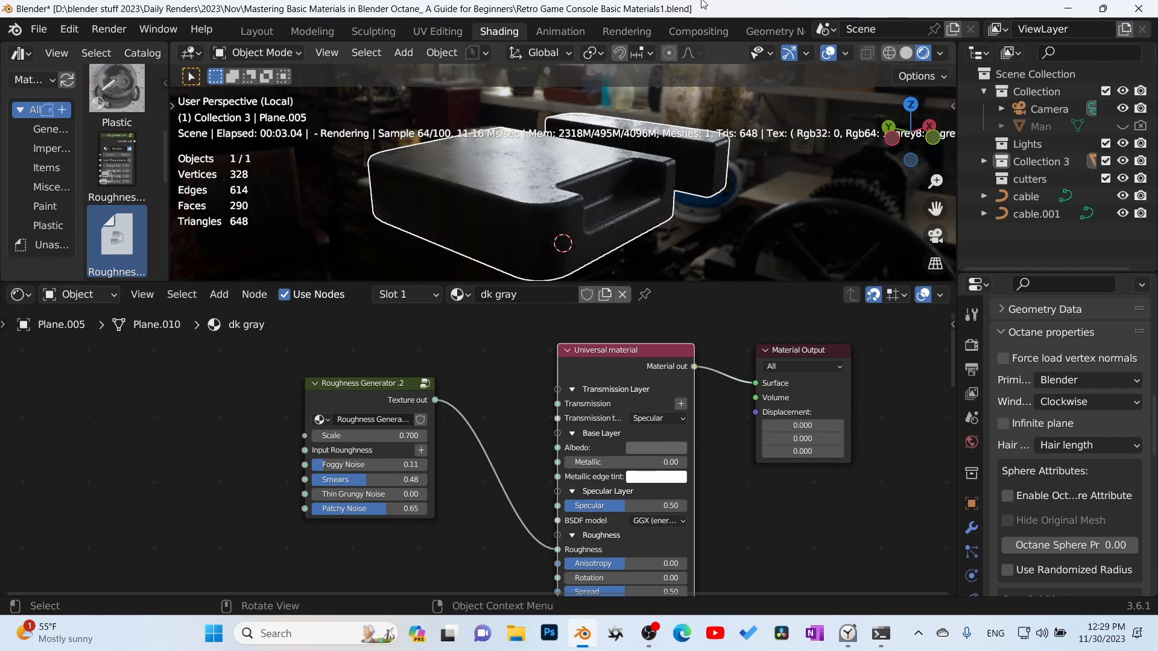
middle_click_drag(578, 173, 596, 208)
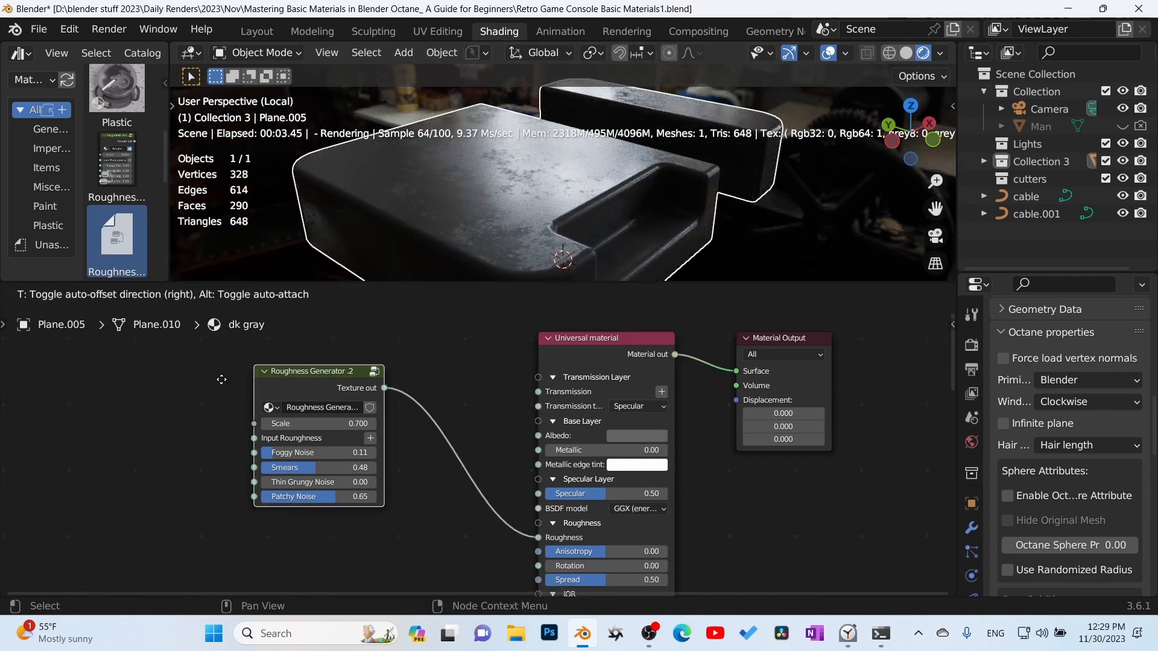
left_click_drag(221, 379, 158, 473)
middle_click_drag(349, 412, 352, 428)
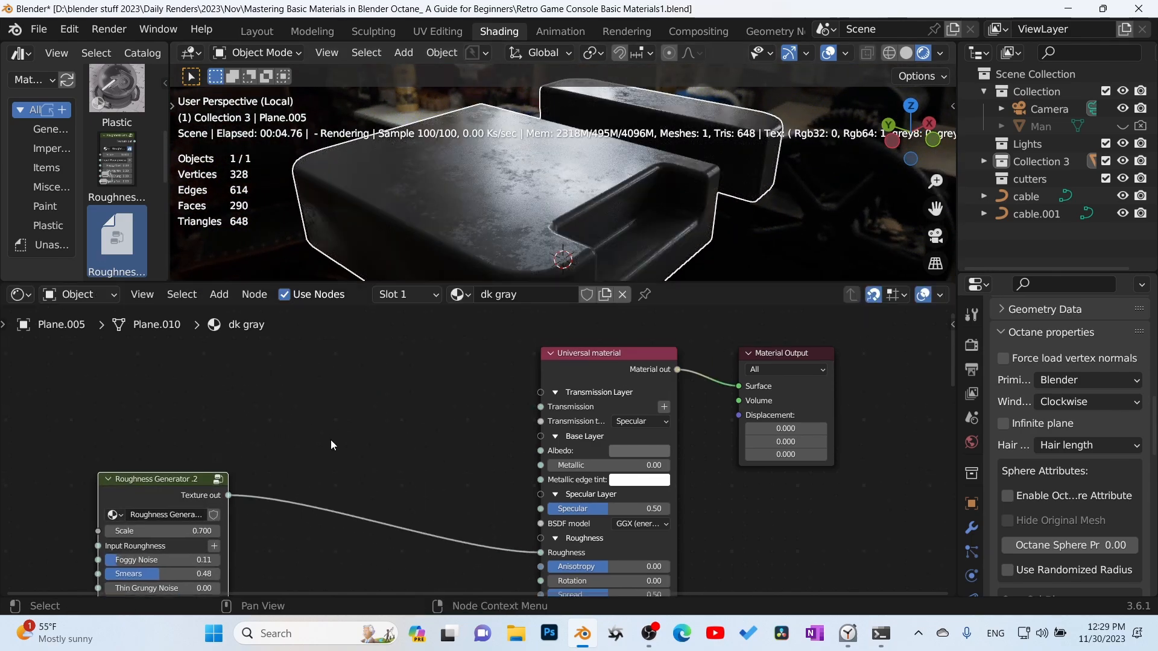
Add a Dirt texture node to the dk gray material
key("shift+a")
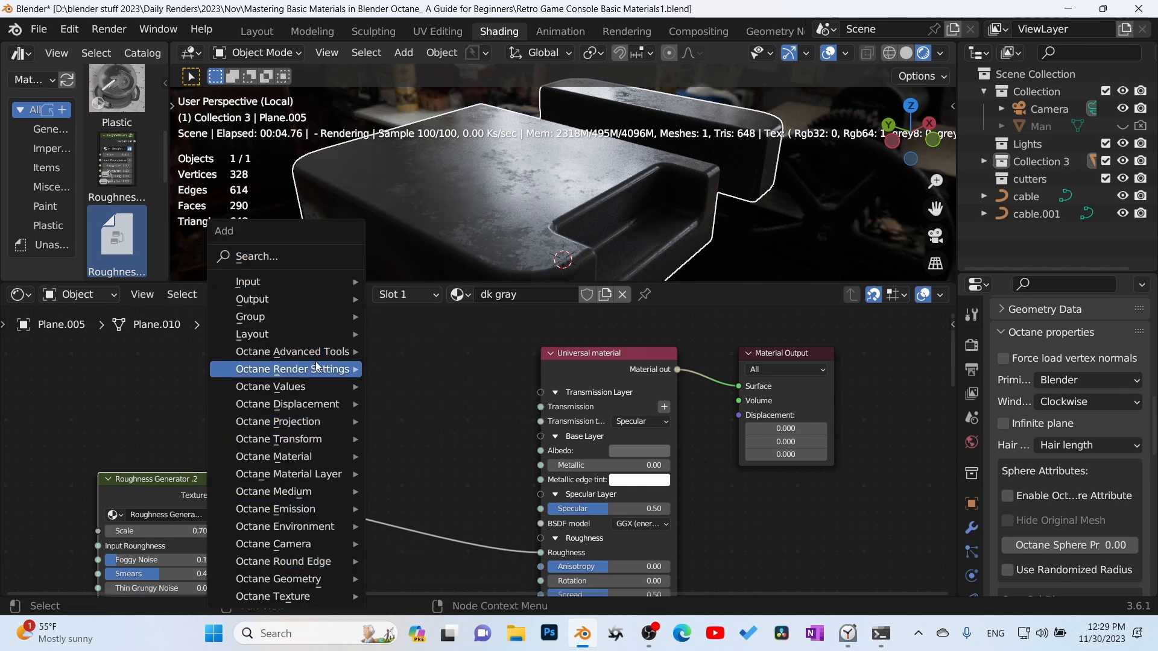
left_click(275, 257)
type("d")
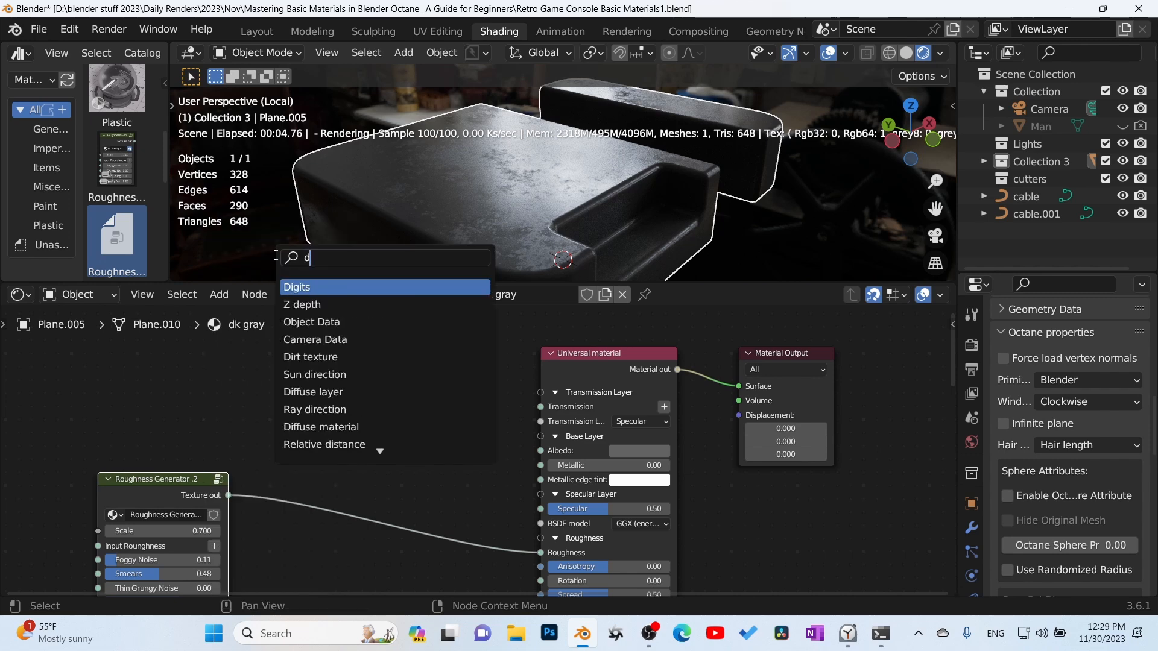
left_click(338, 356)
left_click(444, 534)
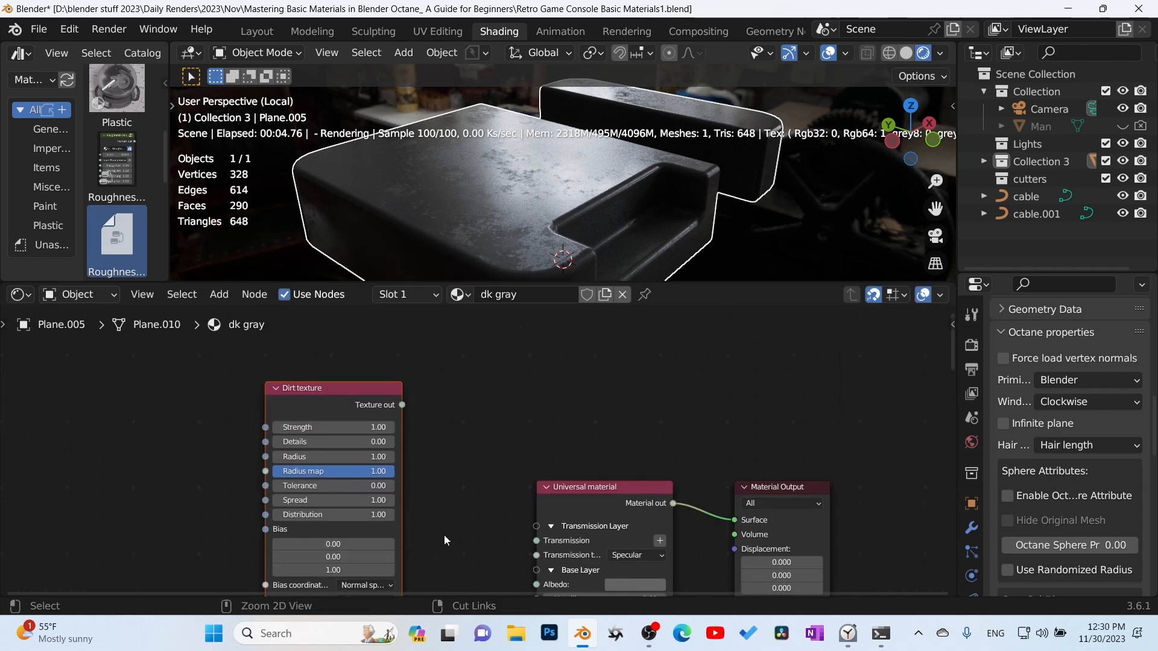
Maximize the shader editor, connect the Dirt texture to the Universal material's Albedo, and space the nodes apart
key("ctrl+space")
scroll(579, 330, "down", 2)
middle_click_drag(579, 326, 558, 213)
left_click_drag(389, 158, 362, 130)
left_click_drag(667, 265, 661, 145)
left_click_drag(453, 149, 598, 263)
left_click_drag(399, 139, 152, 113)
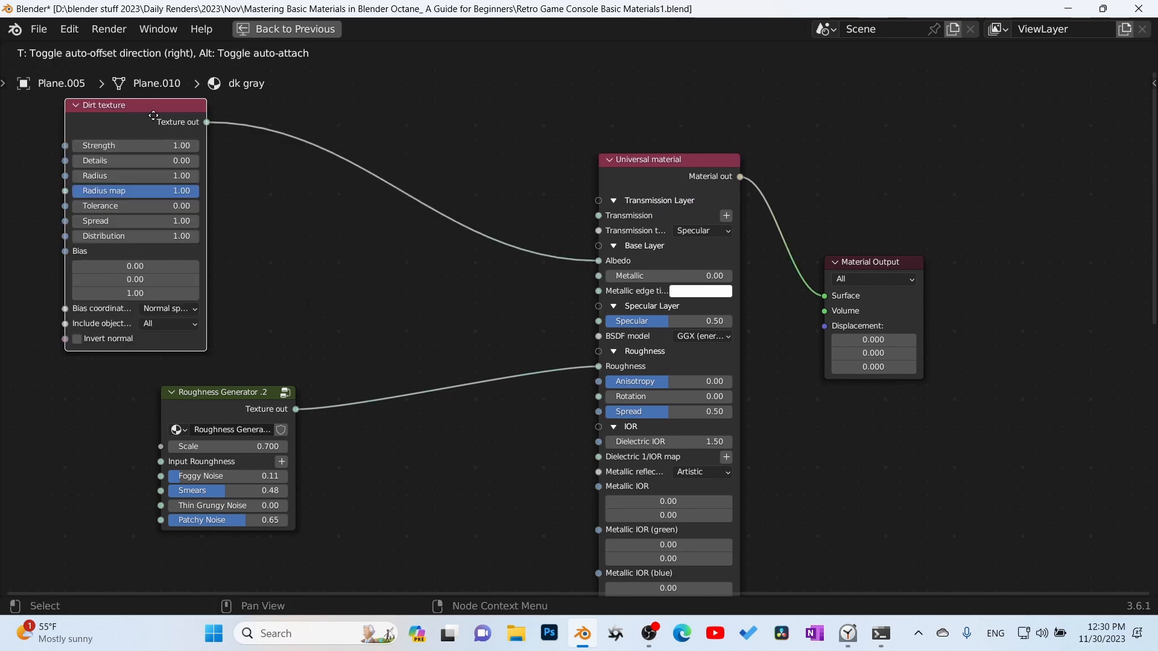
Insert a Gradient map node on the link between the Dirt texture and the Albedo input
key("q")
left_click(214, 411)
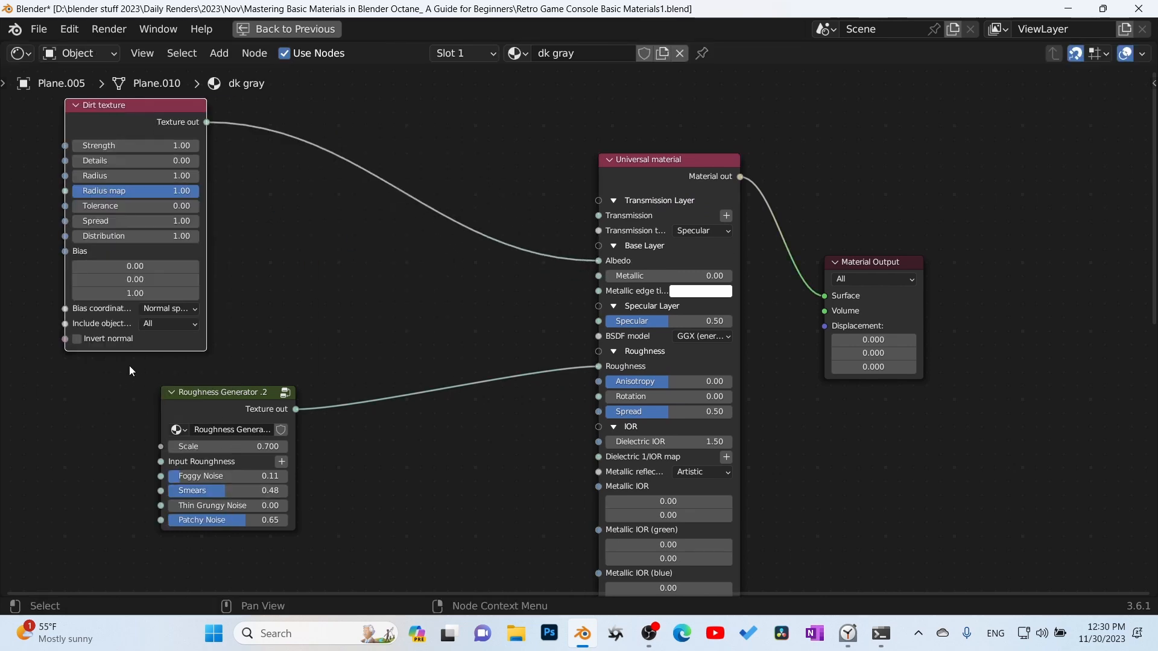
key("q")
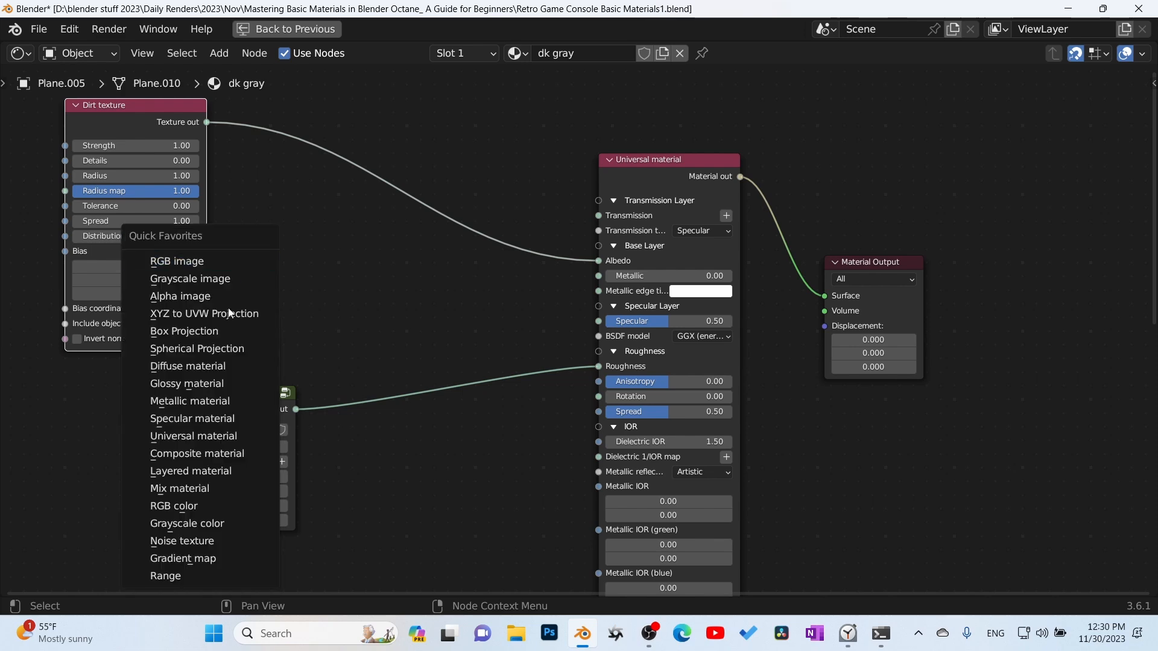
left_click(176, 559)
left_click(292, 145)
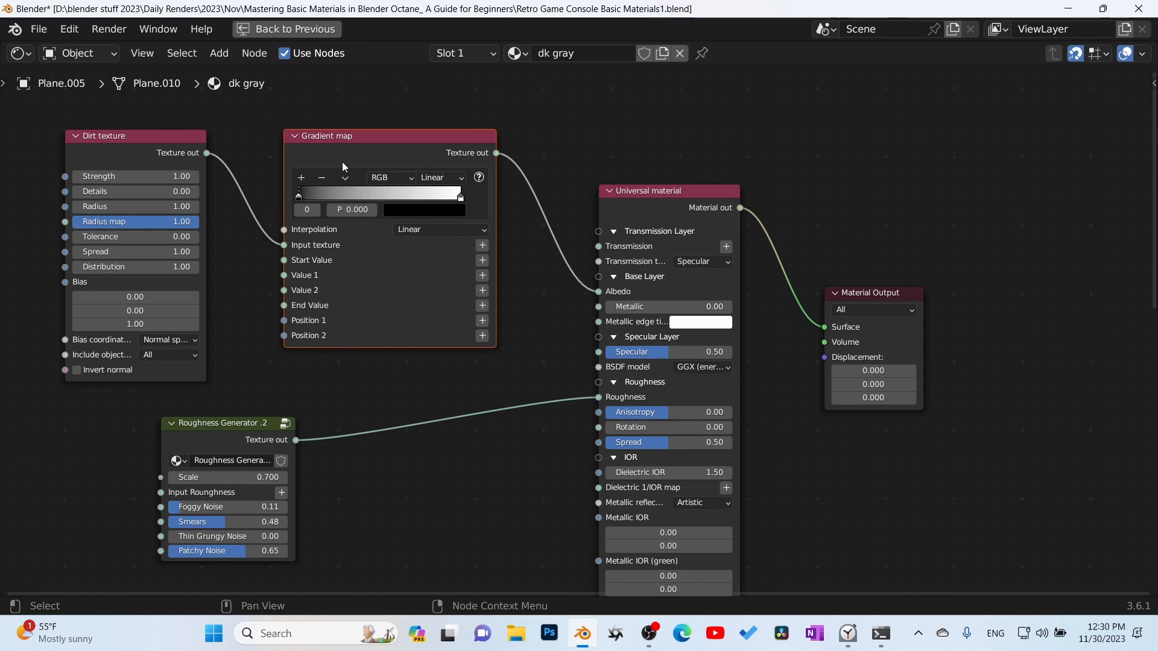
key("shift+a")
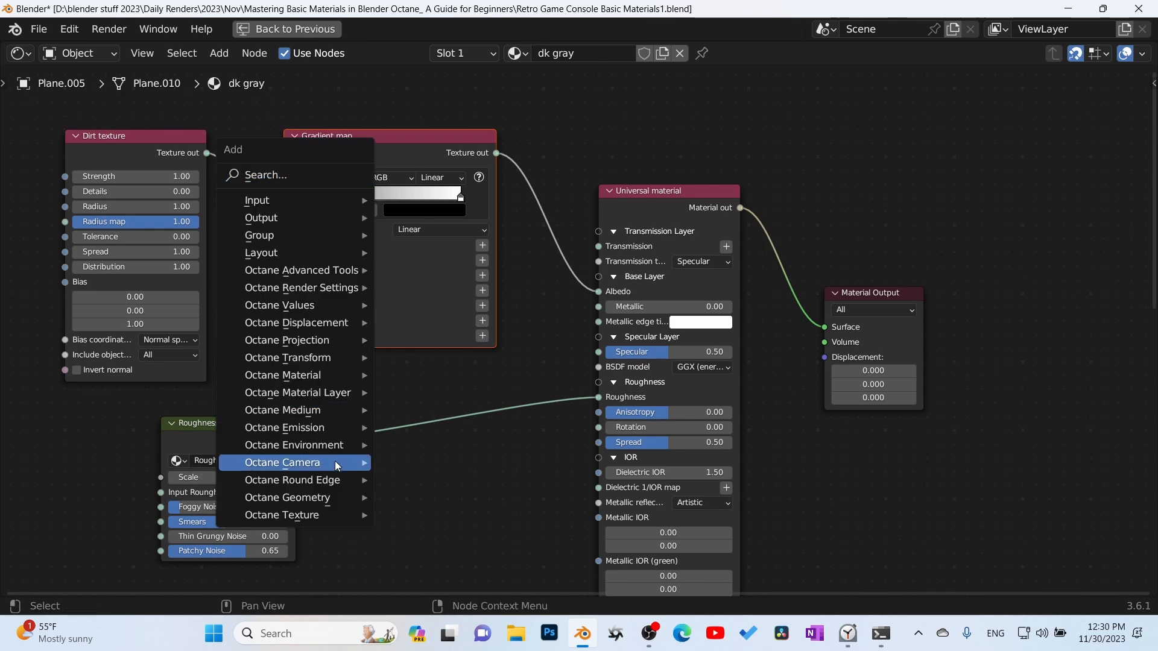
right_click(425, 462)
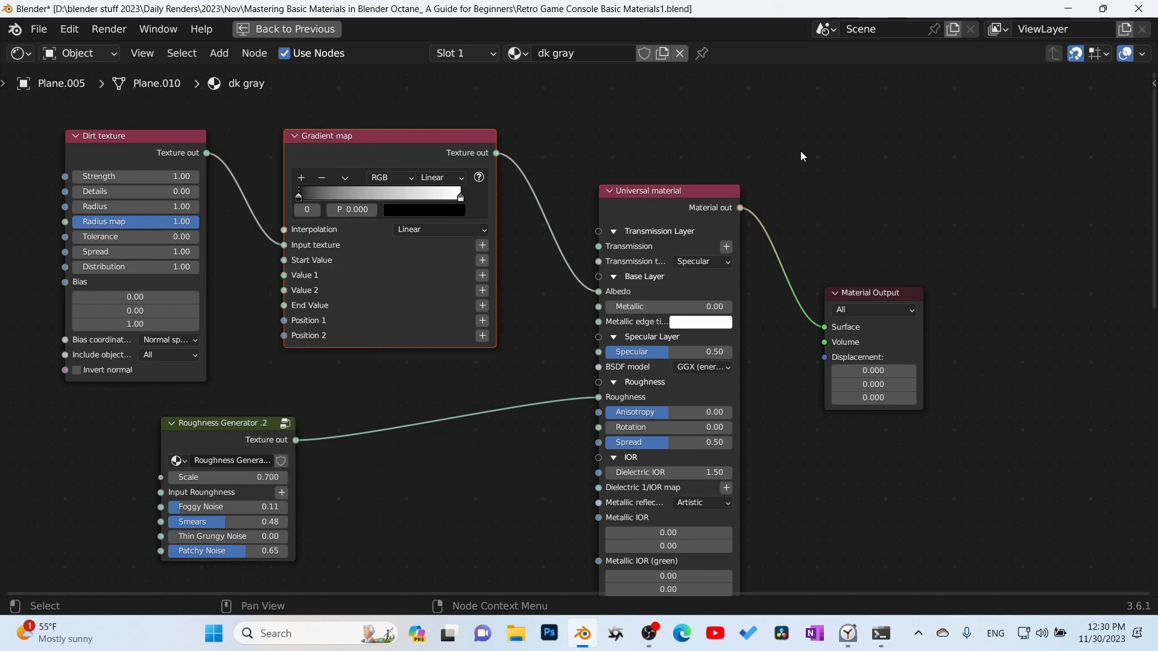
key("q")
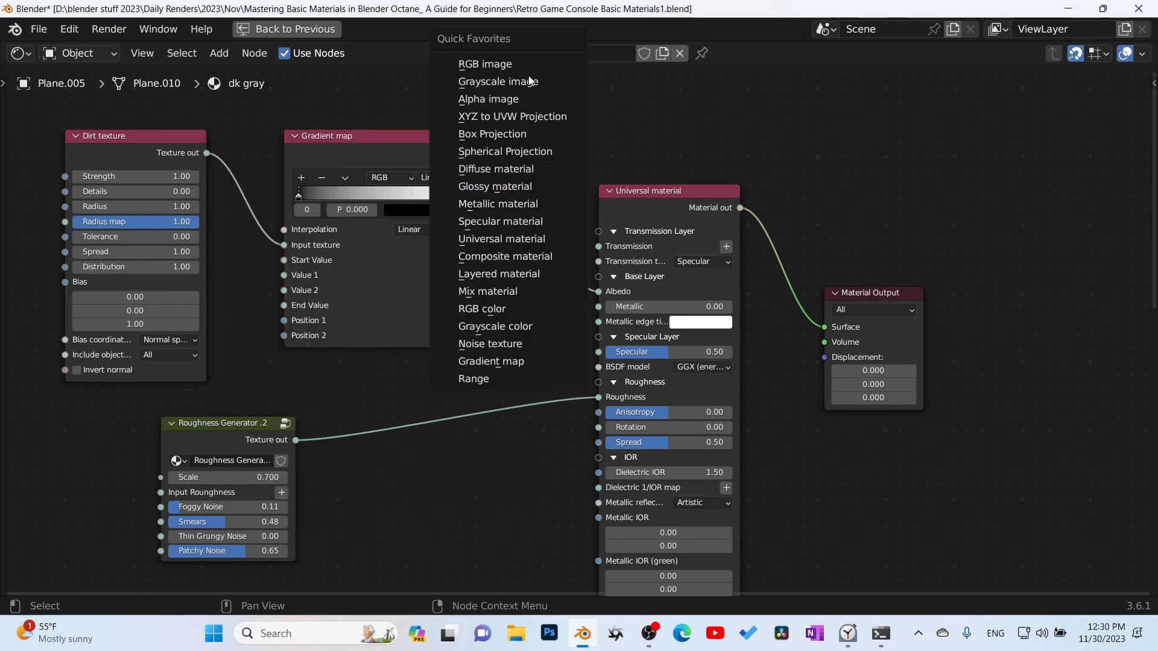
scroll(401, 253, "up", 2)
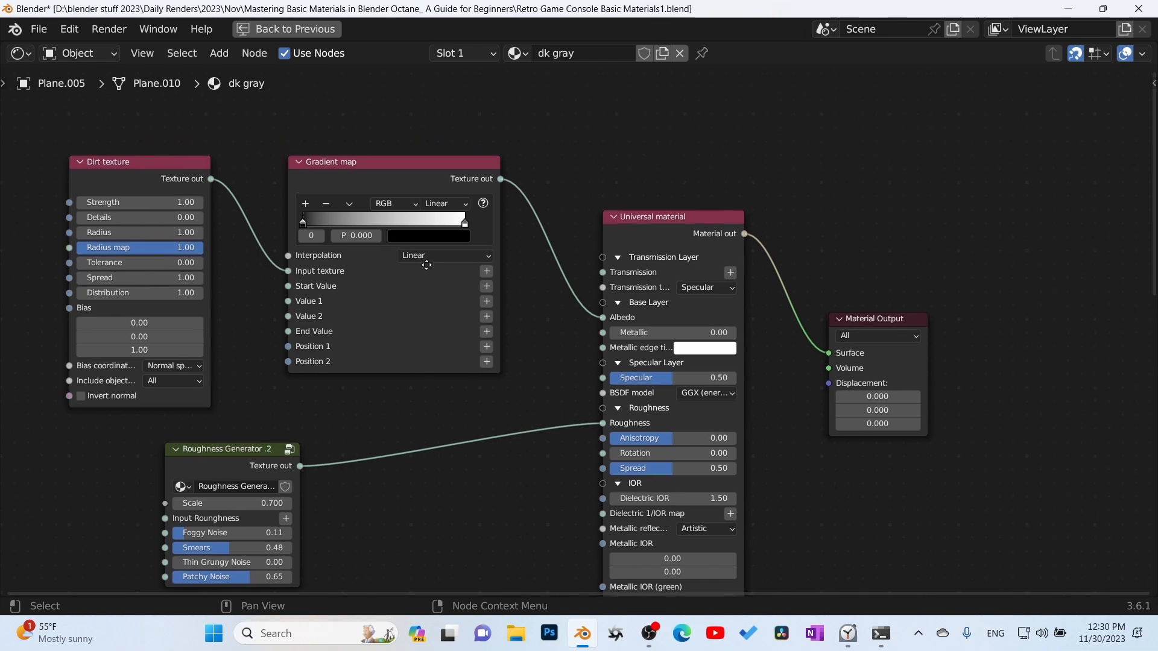
Disconnect the Gradient map from the Universal material's Albedo and return to the full workspace layout
middle_click_drag(421, 290, 549, 332)
left_click_drag(184, 161, 181, 164)
key("ctrl+space")
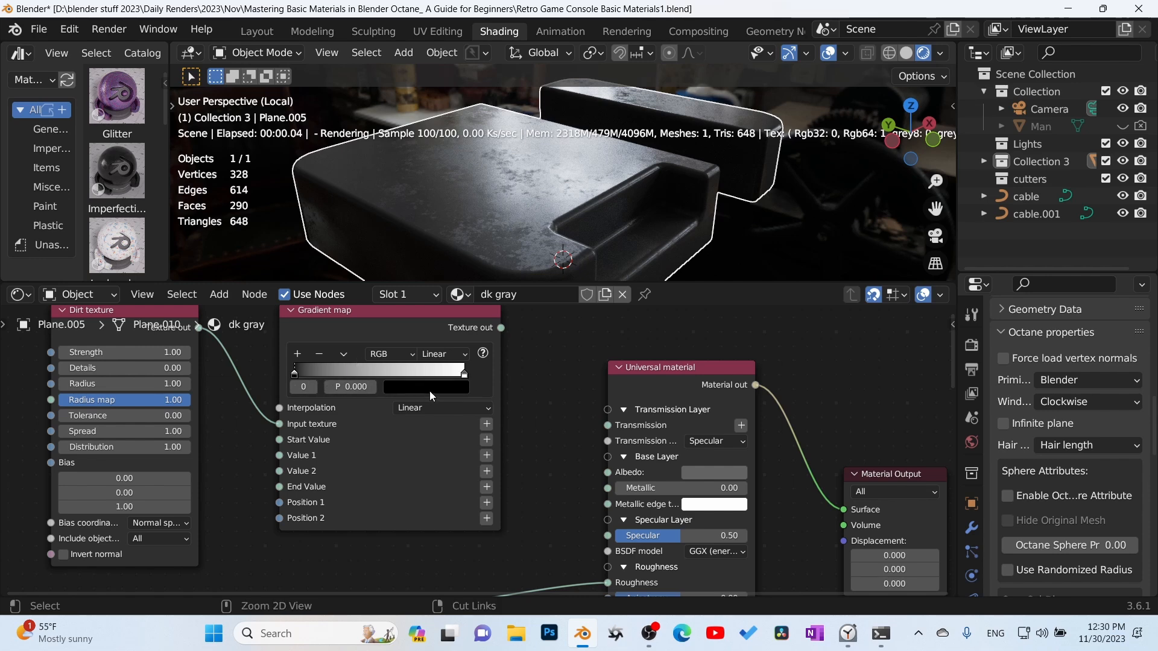
Paste the copied gray into the Gradient map's first color stop and connect the Gradient map to the Universal material's Albedo
key("ctrl+v")
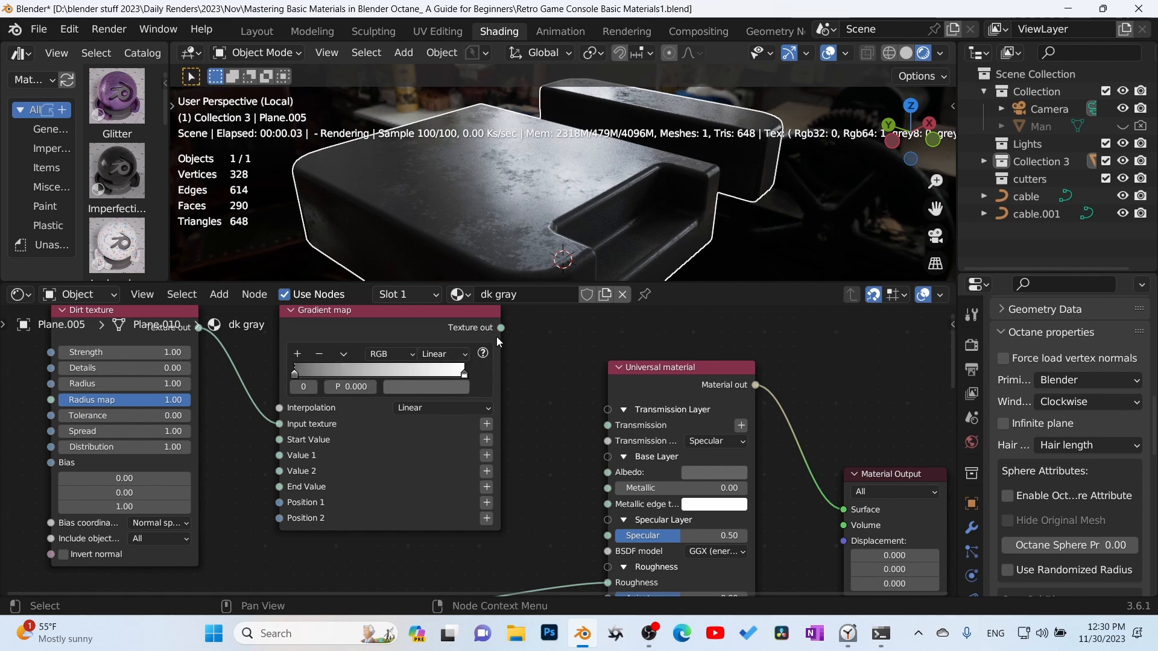
left_click_drag(501, 328, 555, 429)
left_click_drag(594, 473, 608, 472)
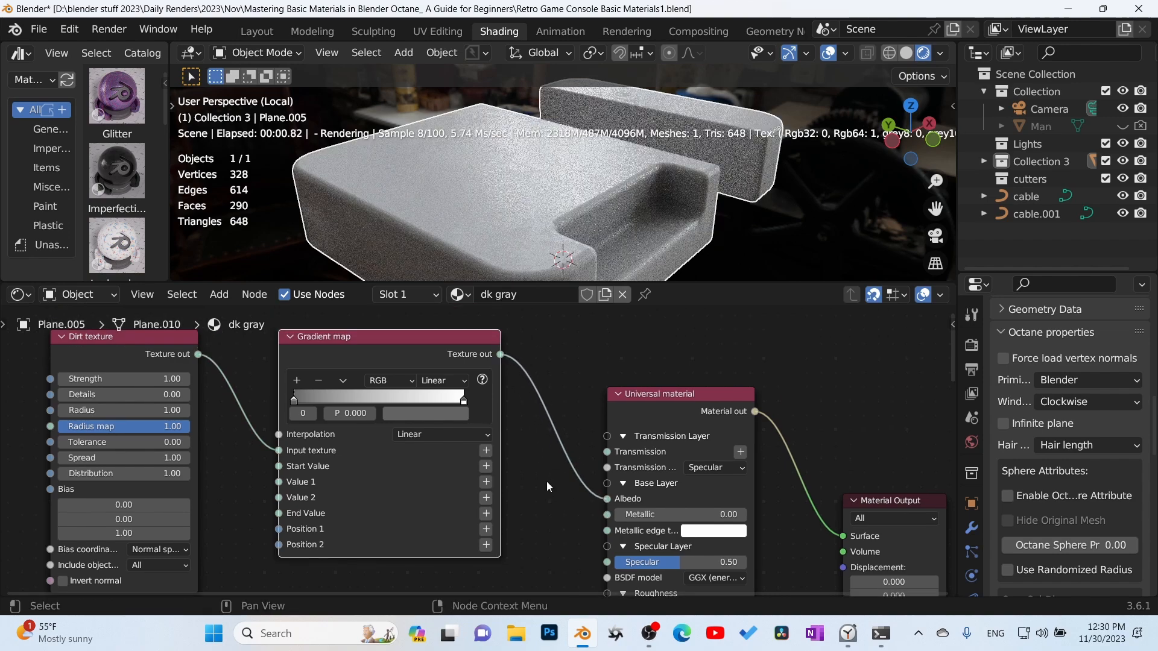
Preview the Gradient map's output on the model and set the Dirt texture's Strength to 10 and Details to 5
left_click(444, 354, "ctrl+shift")
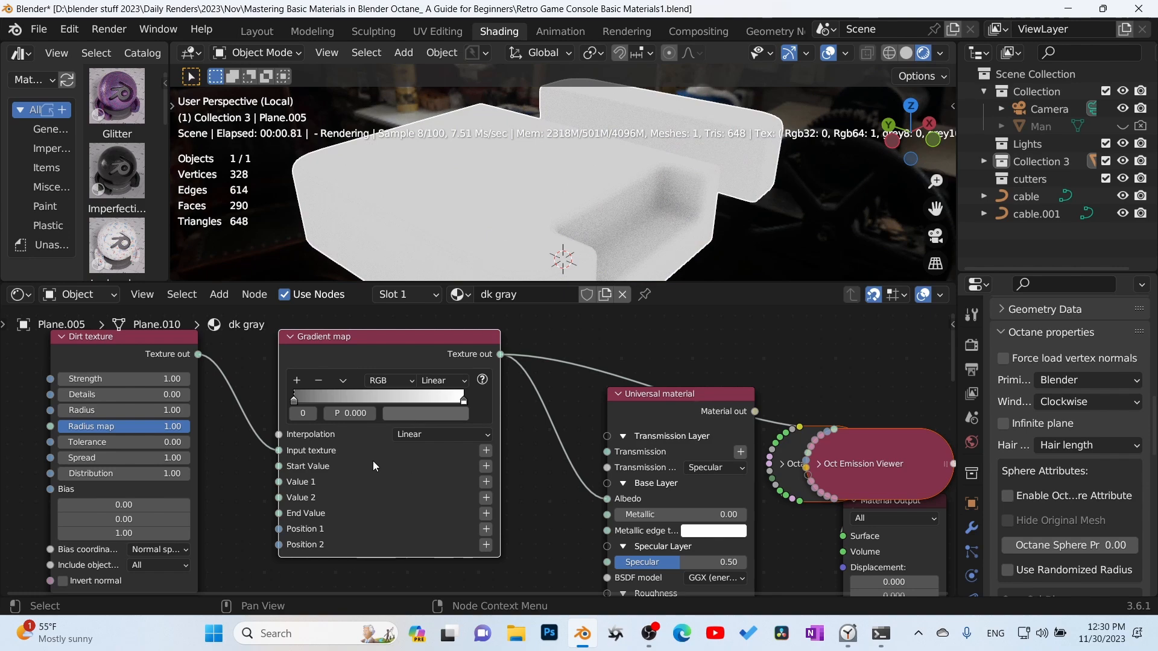
left_click(136, 378)
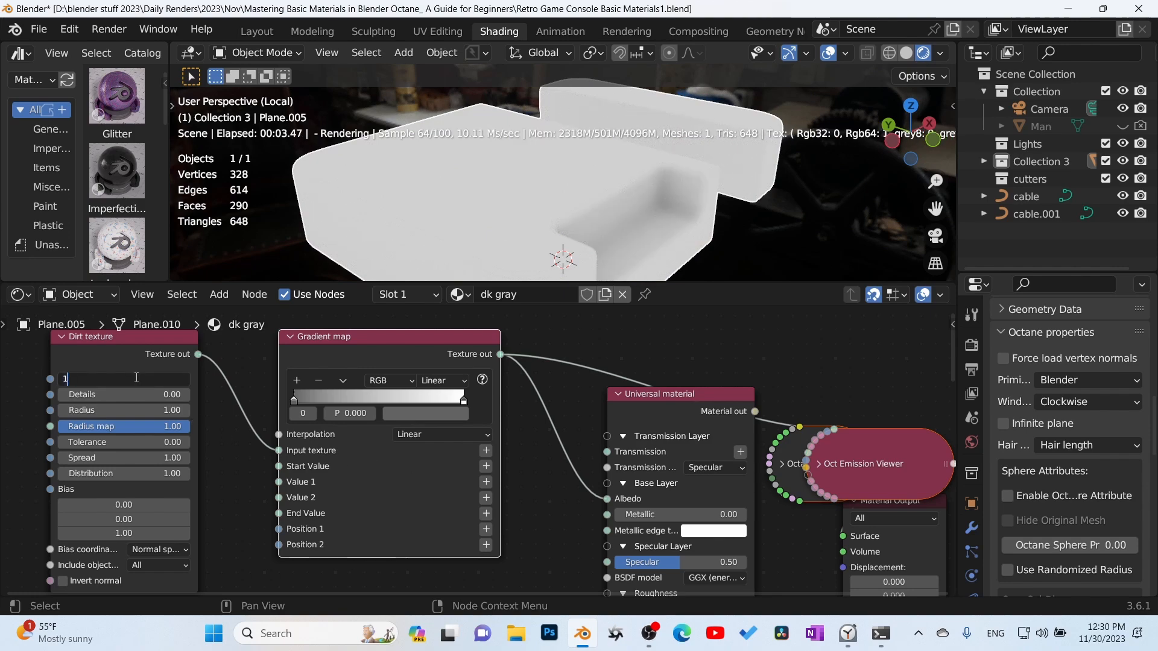
type("10")
key("Return")
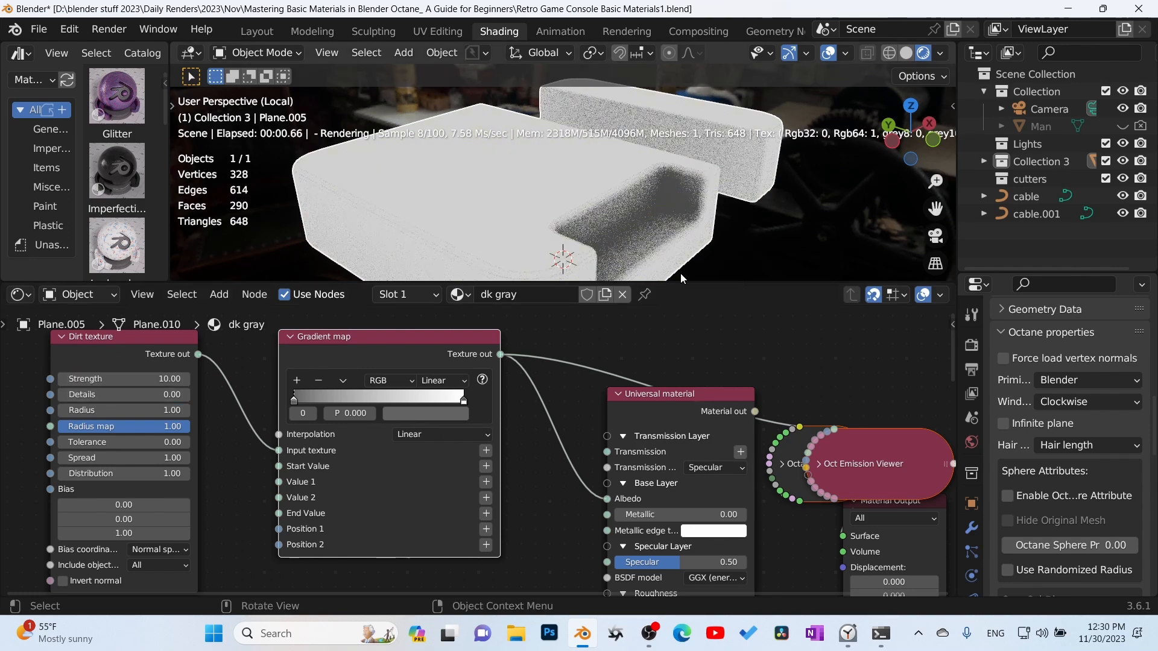
left_click(155, 395)
type("5")
key("Return")
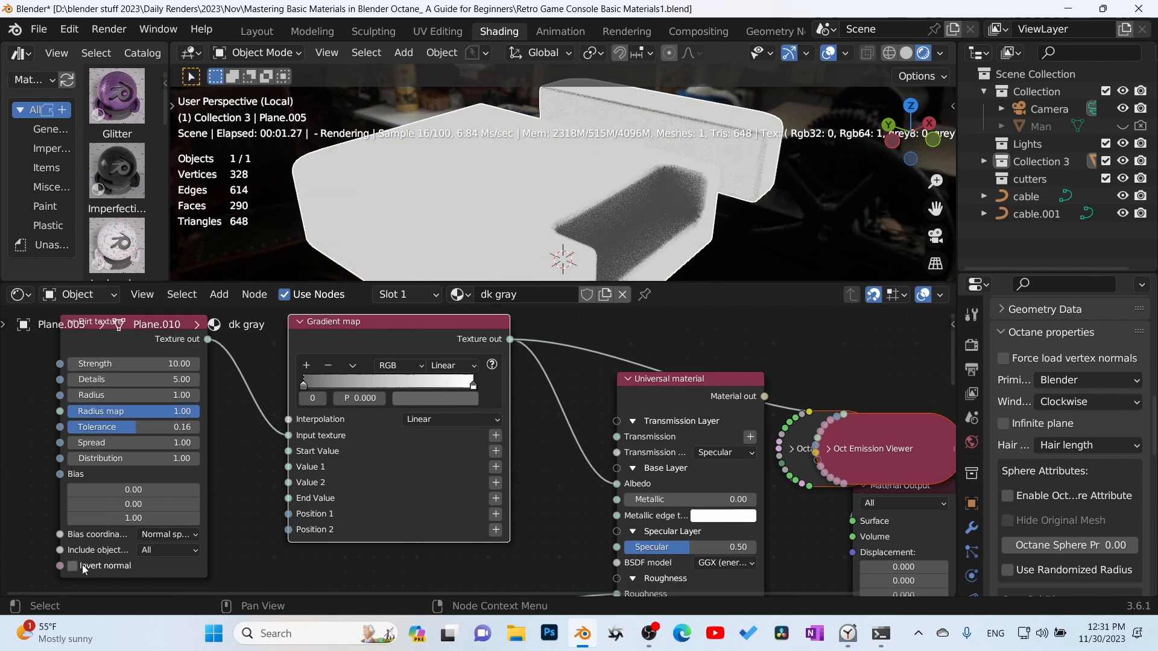
Enable Invert normal on the Dirt texture and set its Tolerance to 0, Radius to 0.01 and Details to 0.10
left_click(75, 565)
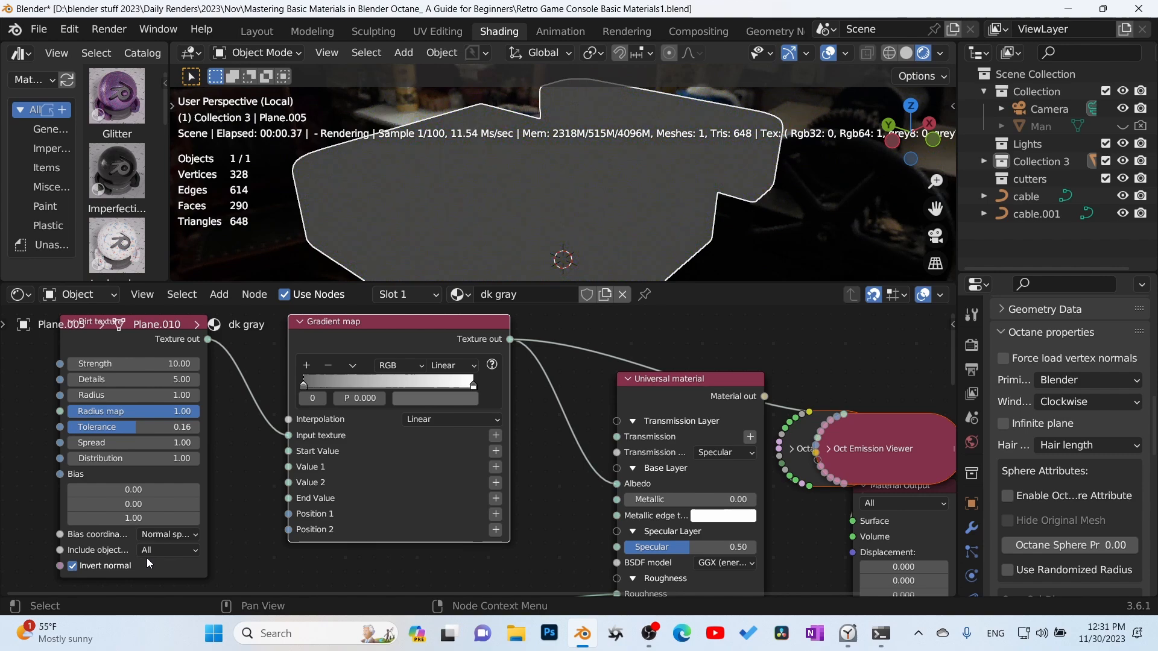
left_click_drag(164, 423, 99, 422)
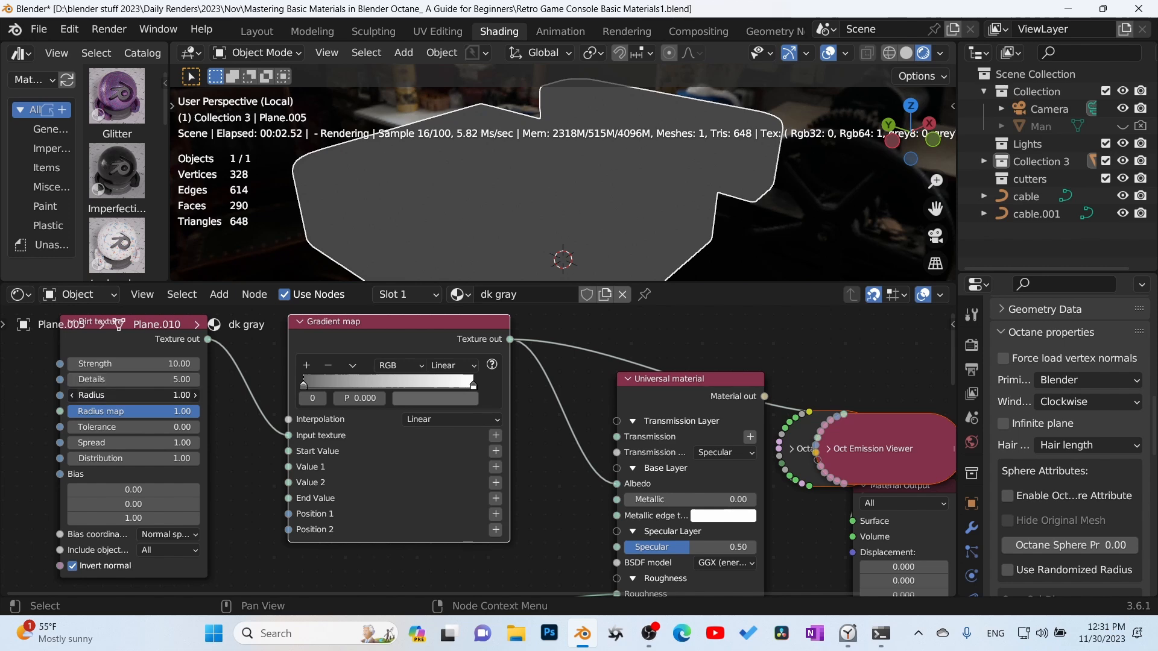
left_click_drag(133, 396, 107, 380)
left_click_drag(133, 380, 147, 379)
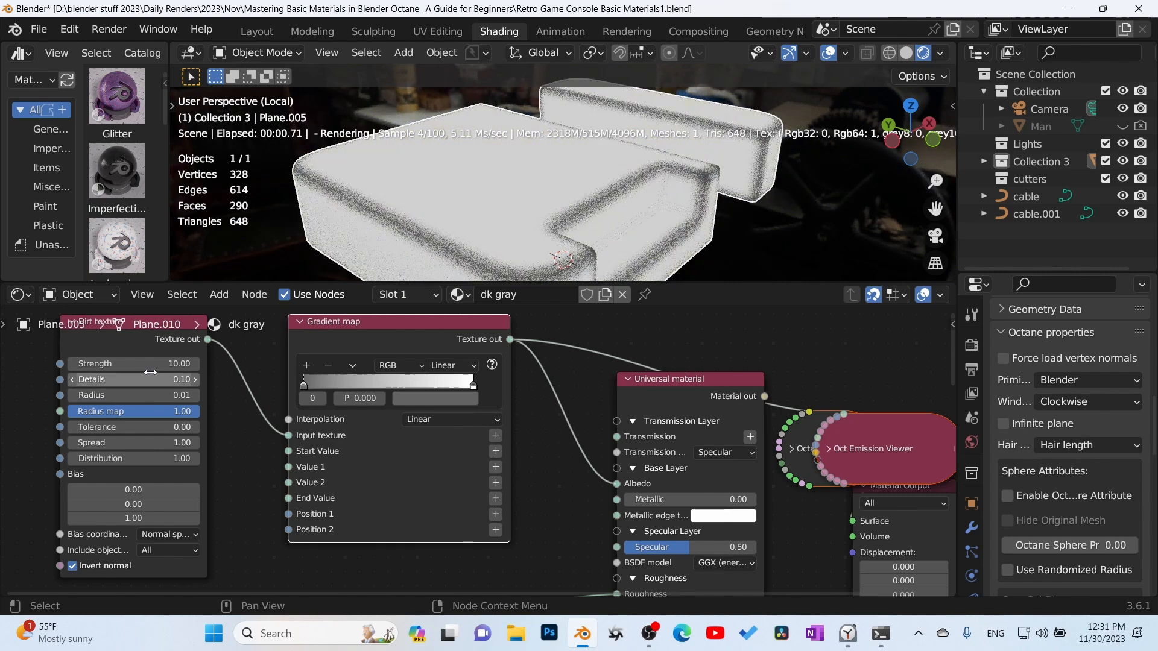
Set the Dirt texture's Strength to 5, keep Tolerance at 0, and send the Universal material back to the Material Output
double_click(155, 364)
key("BackSpace")
type("5")
key("Return")
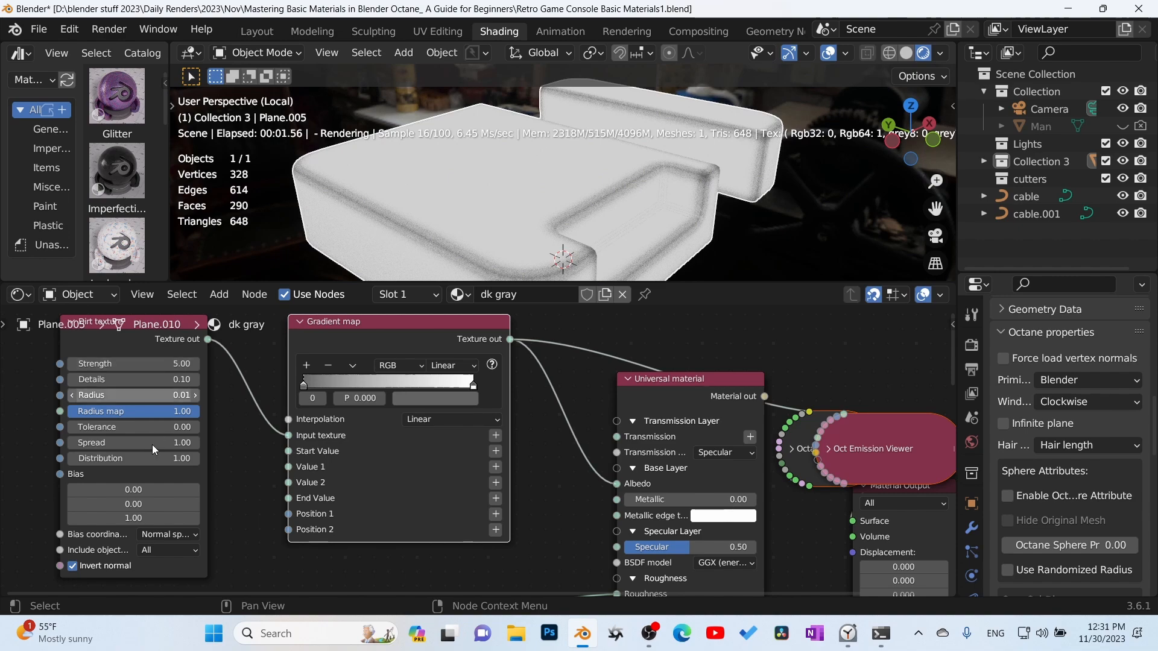
left_click_drag(148, 429, 68, 432)
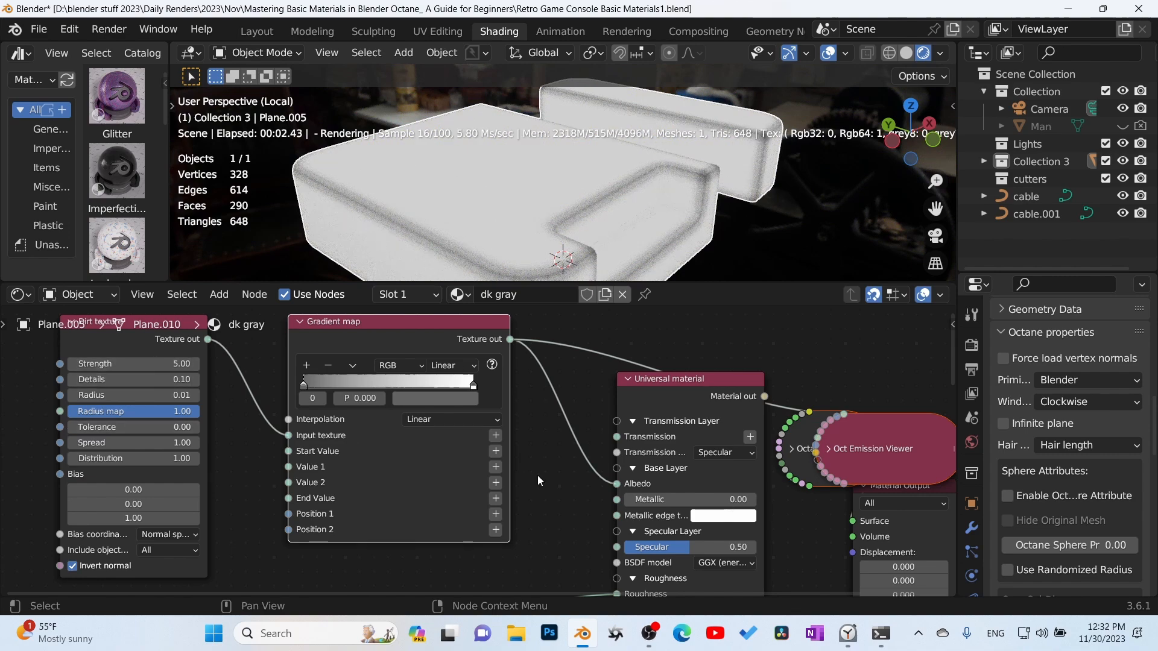
left_click(725, 389, "ctrl+shift")
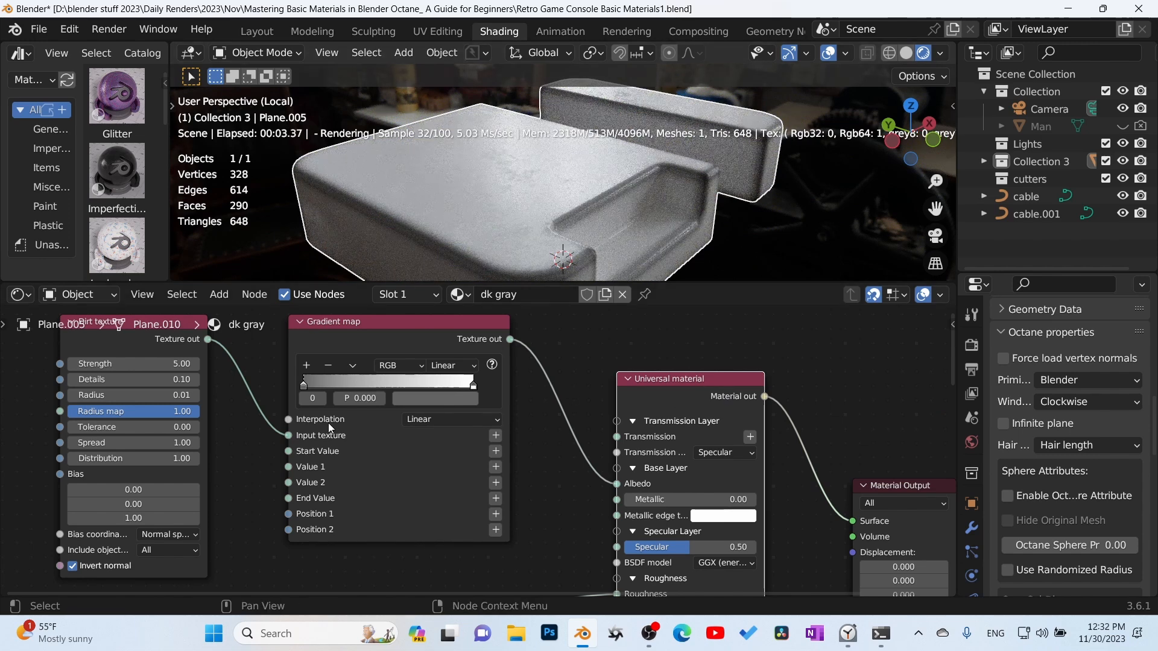
Flip the Gradient map's color ramp, set its first stop to a gray with Value 0.100, and flip the ramp back
left_click(359, 363)
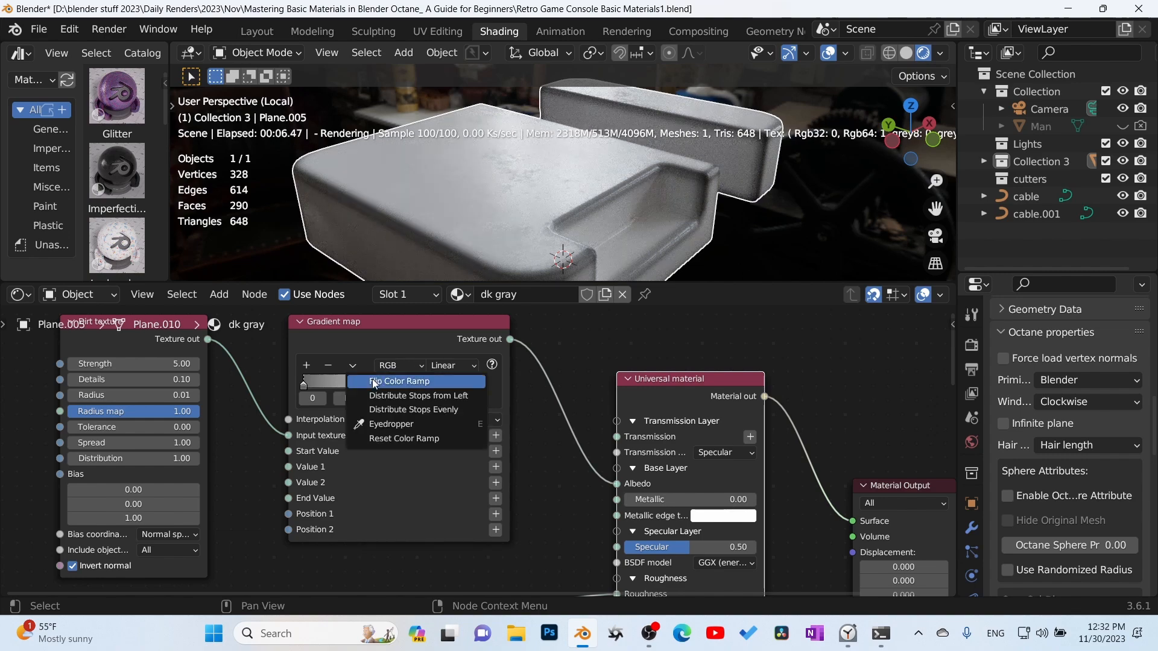
left_click(372, 381)
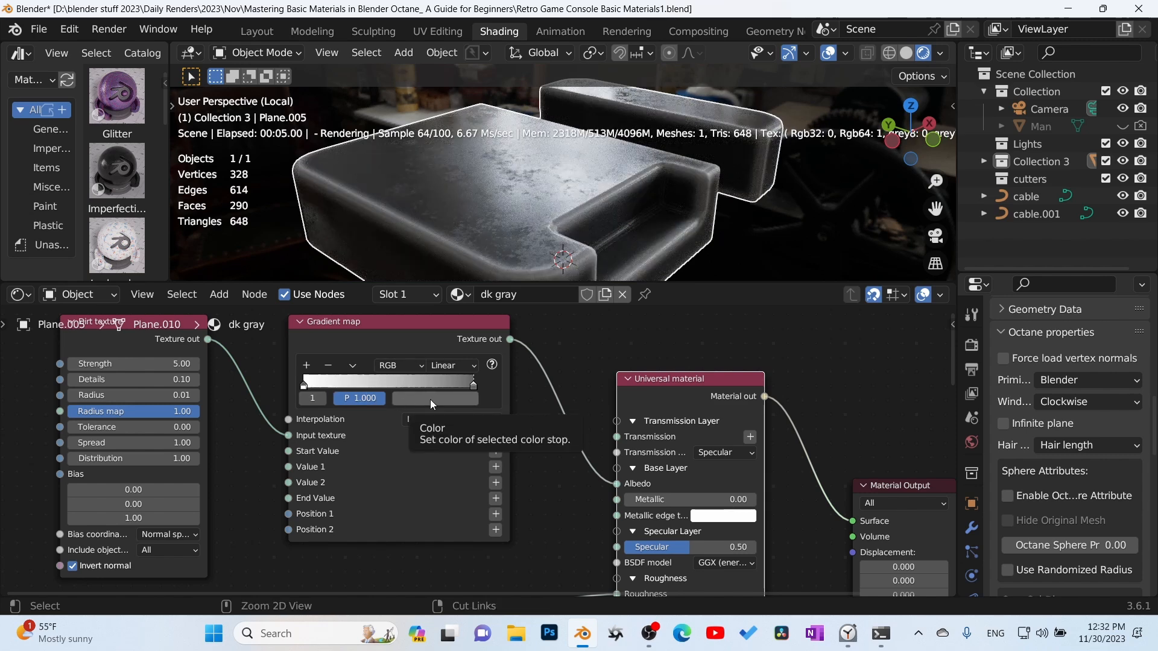
left_click(305, 384)
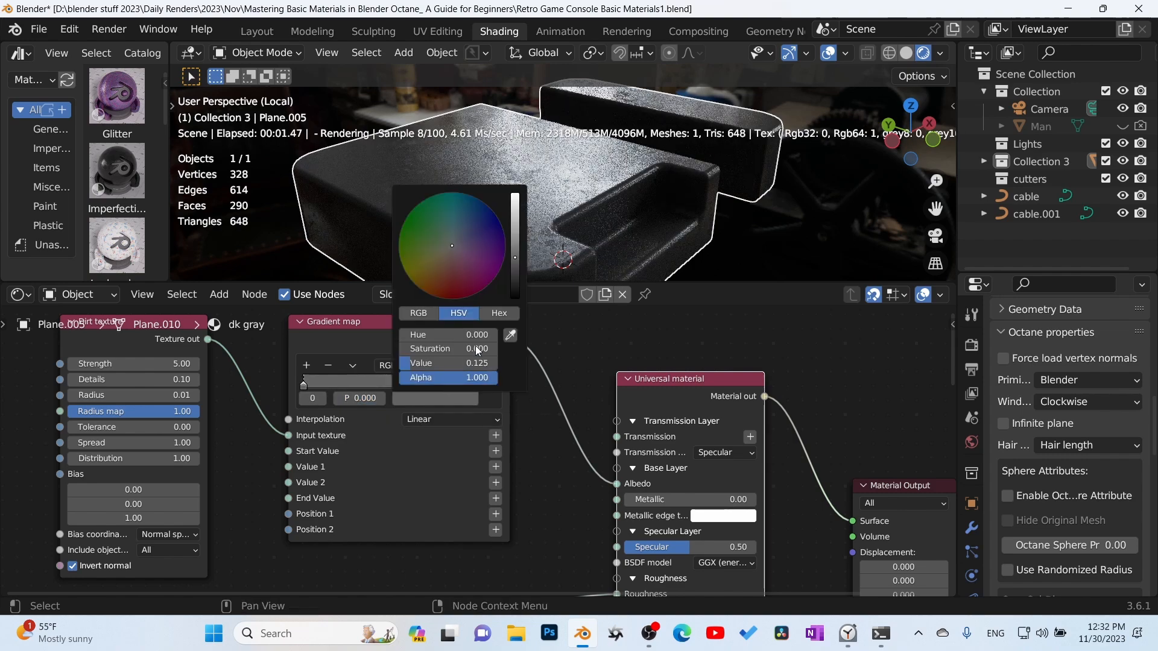
left_click(516, 262)
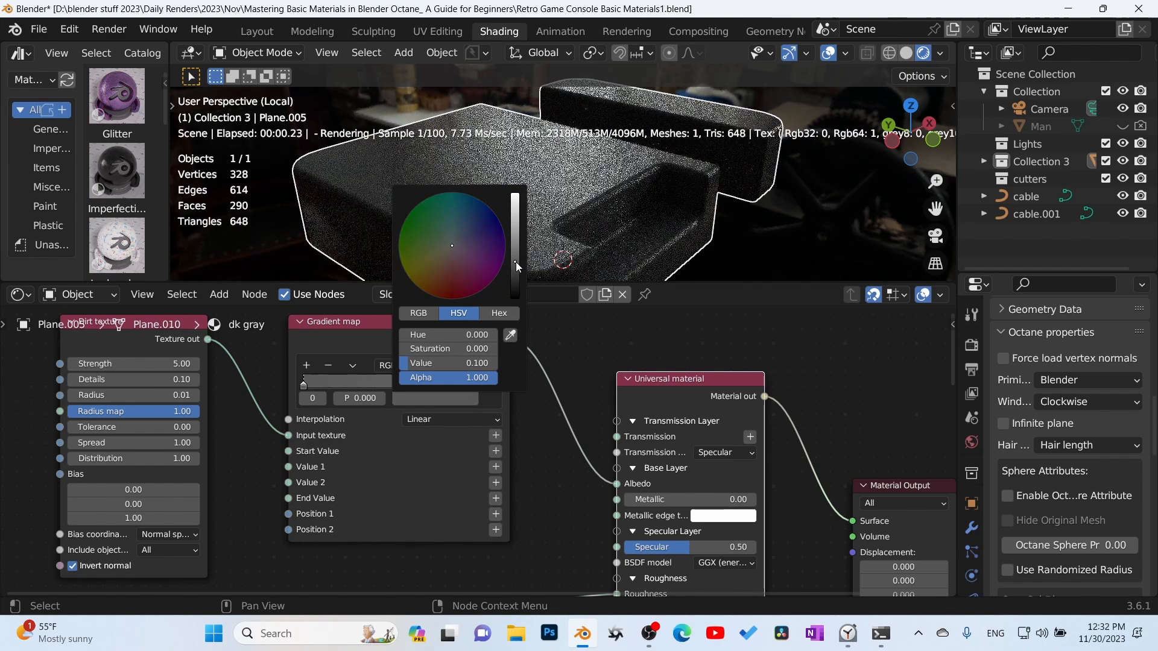
left_click(356, 367)
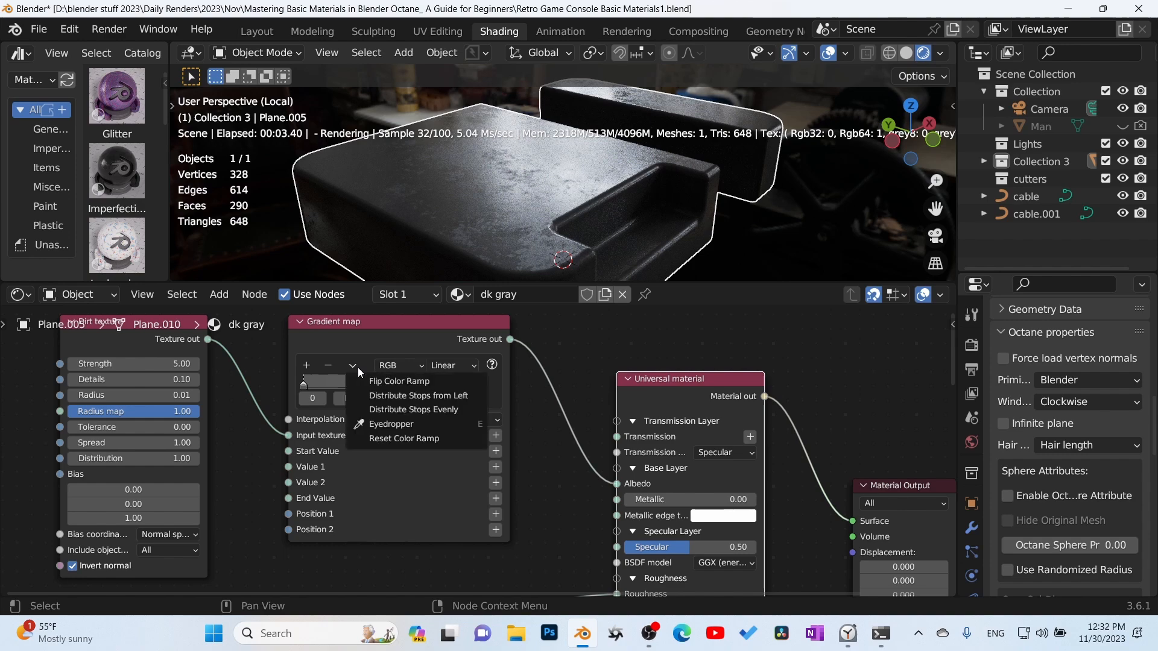
left_click(369, 381)
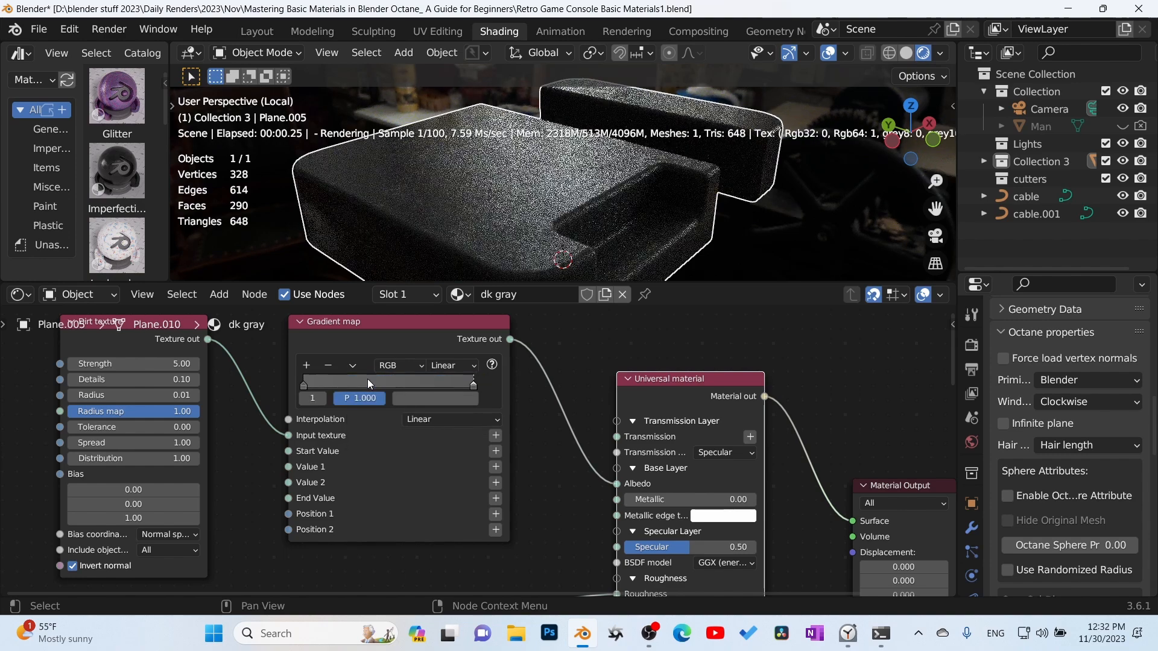
Lighten the gray of the Gradient map's color stop at position 1.000 and check the edges of the console base
left_click(456, 393)
left_click_drag(515, 254, 515, 247)
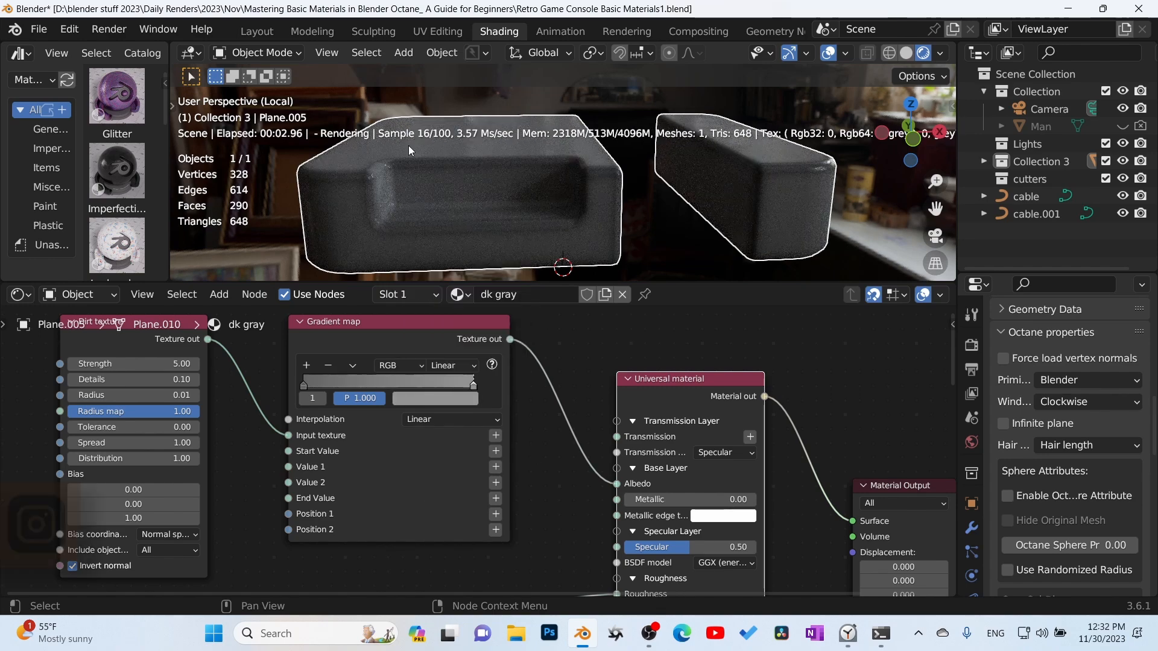
middle_click_drag(454, 172, 328, 170)
middle_click_drag(579, 441, 579, 441)
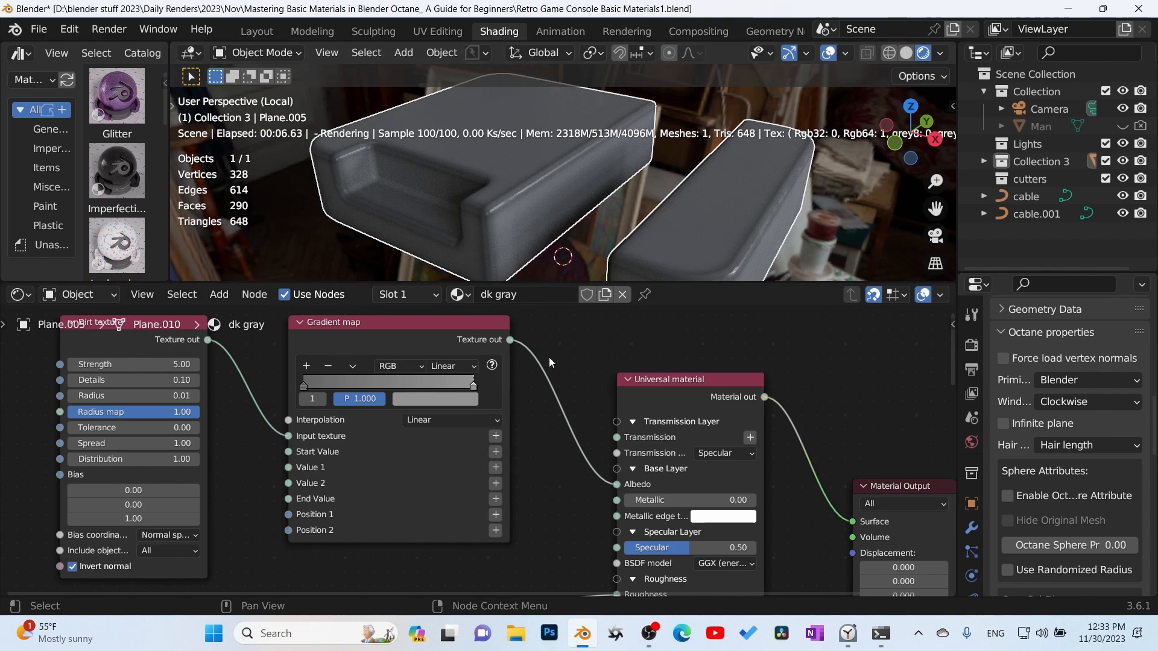
Copy the Dirt texture, Gradient map and Roughness Generator nodes from the dk gray material into the gray material, using a maximized shader editor
key("ctrl+space")
scroll(551, 364, "down", 3)
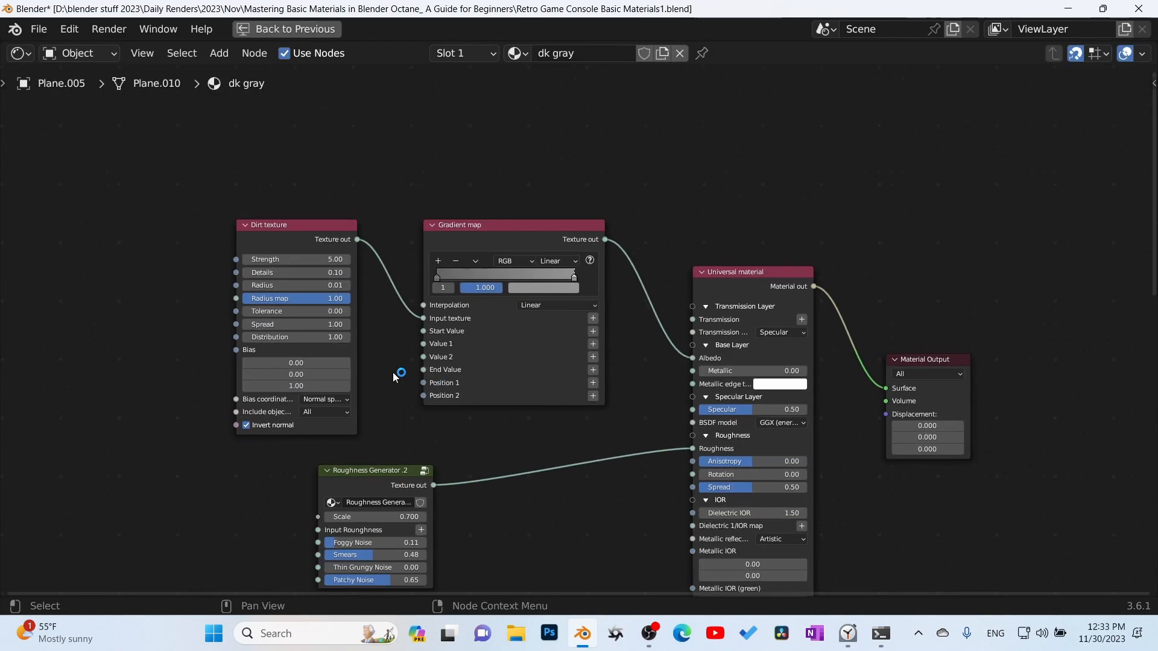
left_click_drag(165, 231, 540, 530)
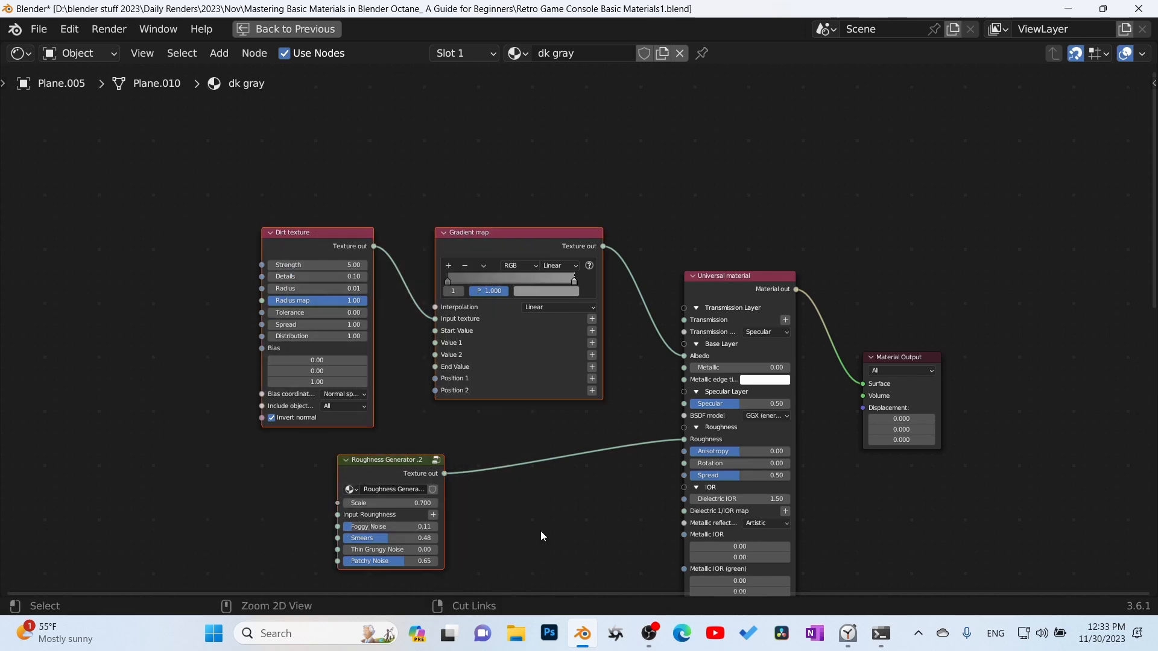
left_click(517, 53)
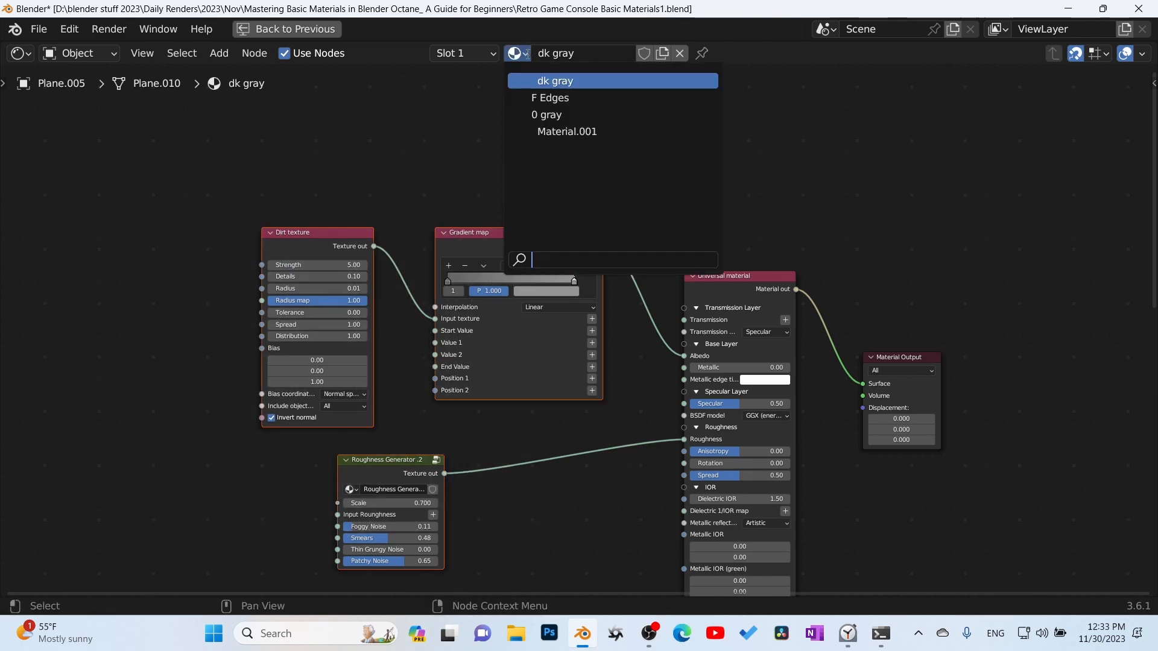
left_click(543, 115)
key("ctrl+v")
Connect the Gradient map to the gray material's Albedo and the Roughness Generator to its Roughness
middle_click_drag(630, 246, 567, 166)
left_click_drag(543, 181, 644, 357)
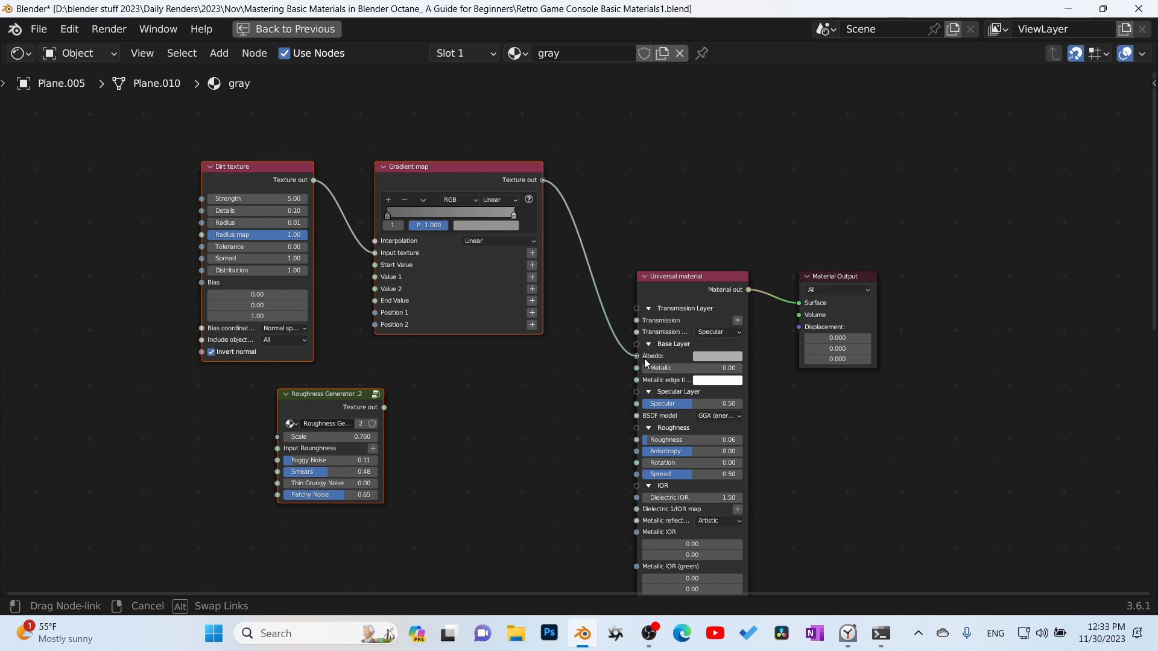
left_click_drag(384, 408, 642, 440)
Paste the gray material's original Albedo color into the Gradient map's end stop, reconnect it to Albedo, and restore the full workspace layout
left_click_drag(639, 356, 614, 361)
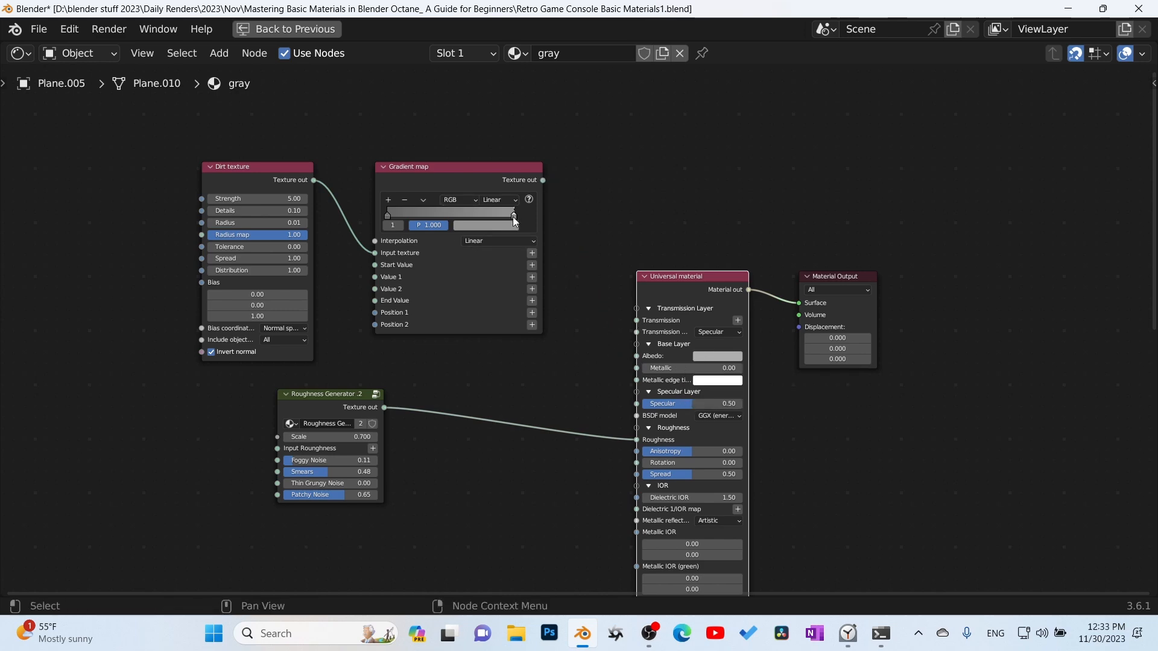
key("ctrl+v")
left_click_drag(542, 180, 636, 356)
key("ctrl+space")
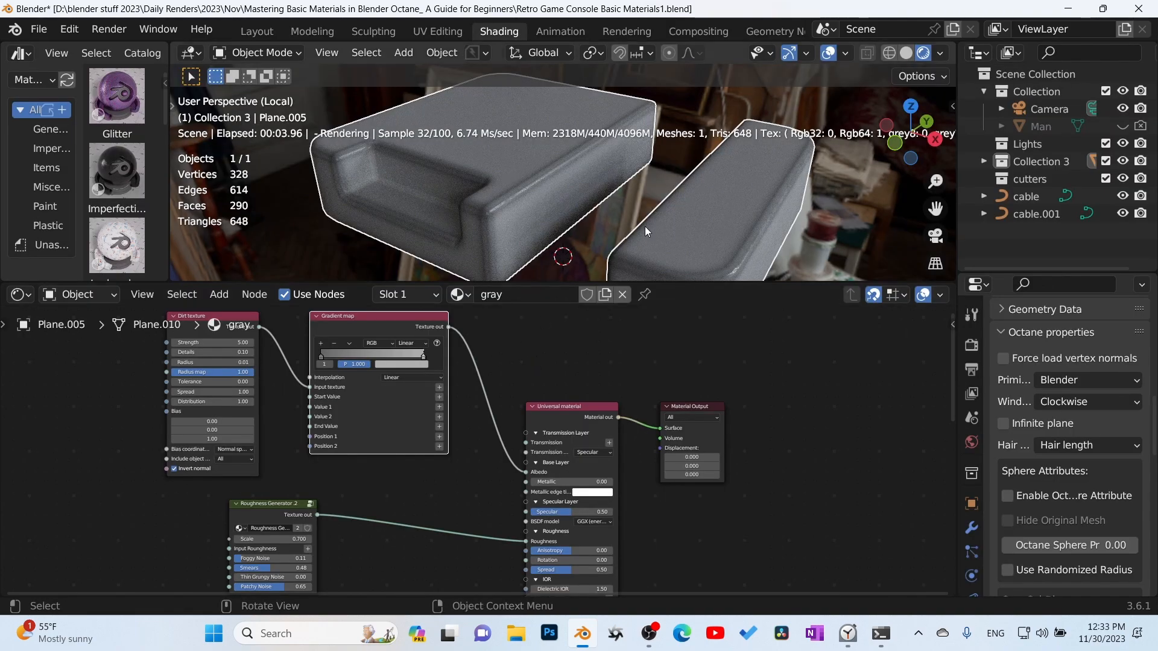
Leave local view and assign the dk gray material to the console's lower base
key("KP_Divide")
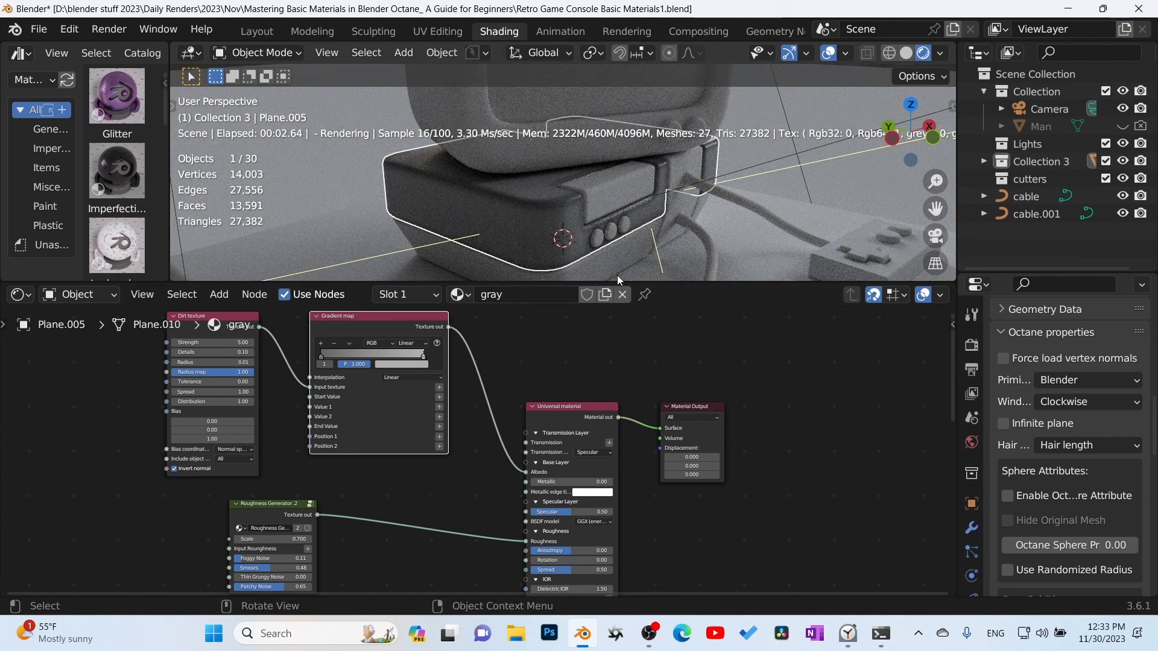
left_click(601, 265)
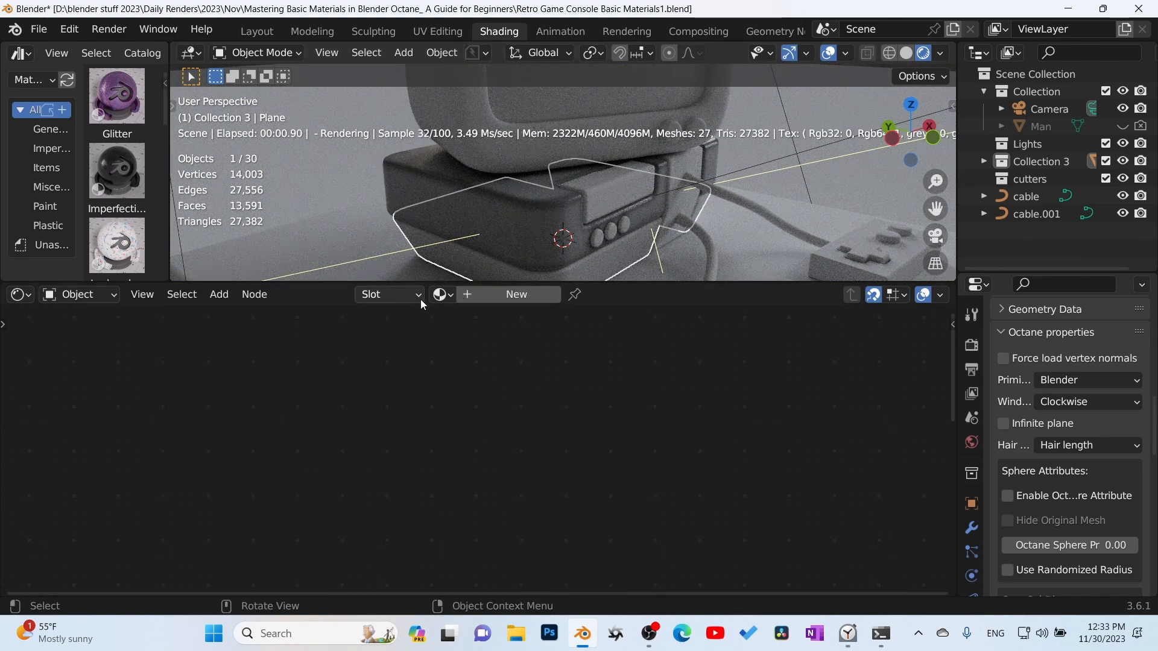
left_click(442, 294)
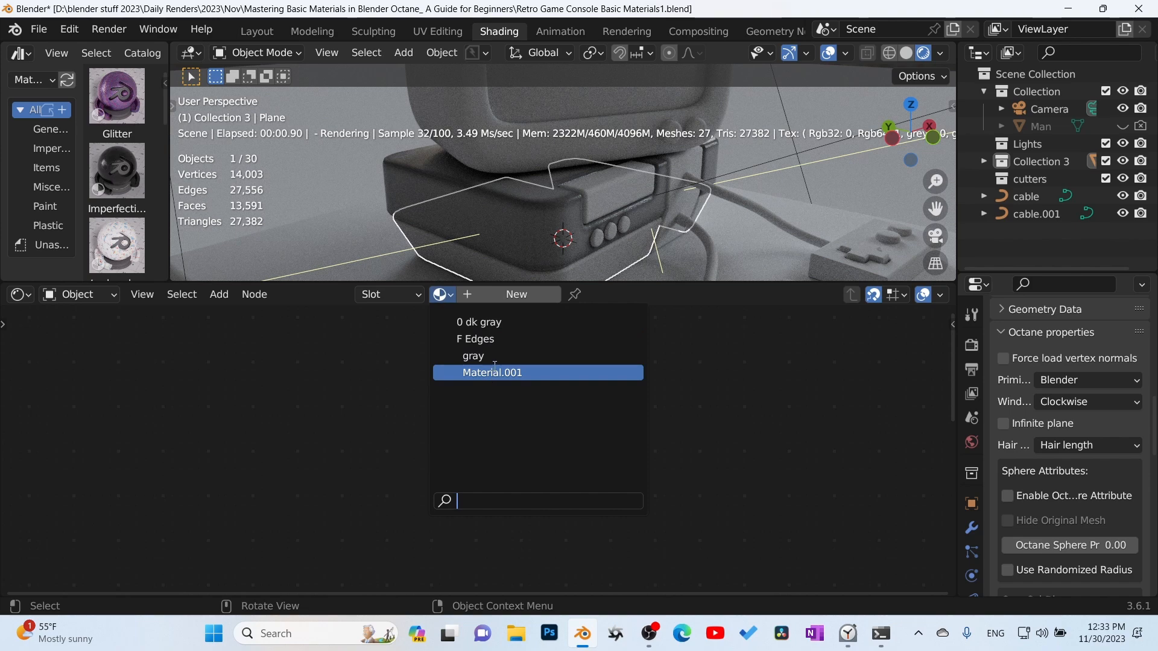
left_click(495, 322)
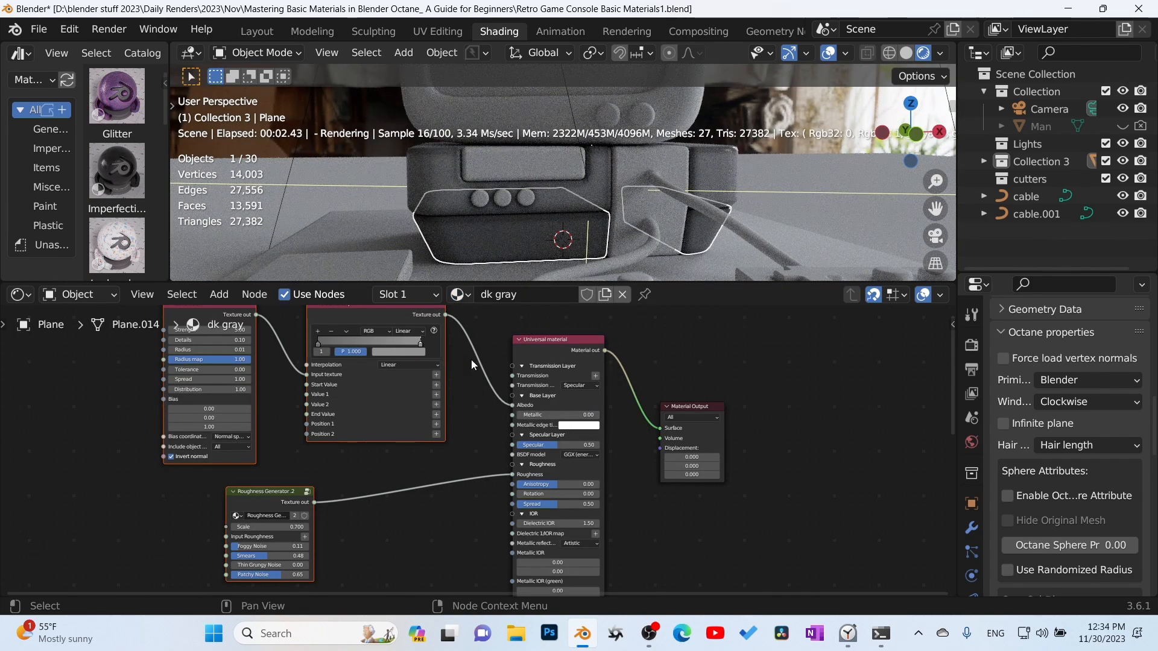
Lighten the color stop at position 0 in the Gradient map of the upper base's gray material
left_click(433, 202)
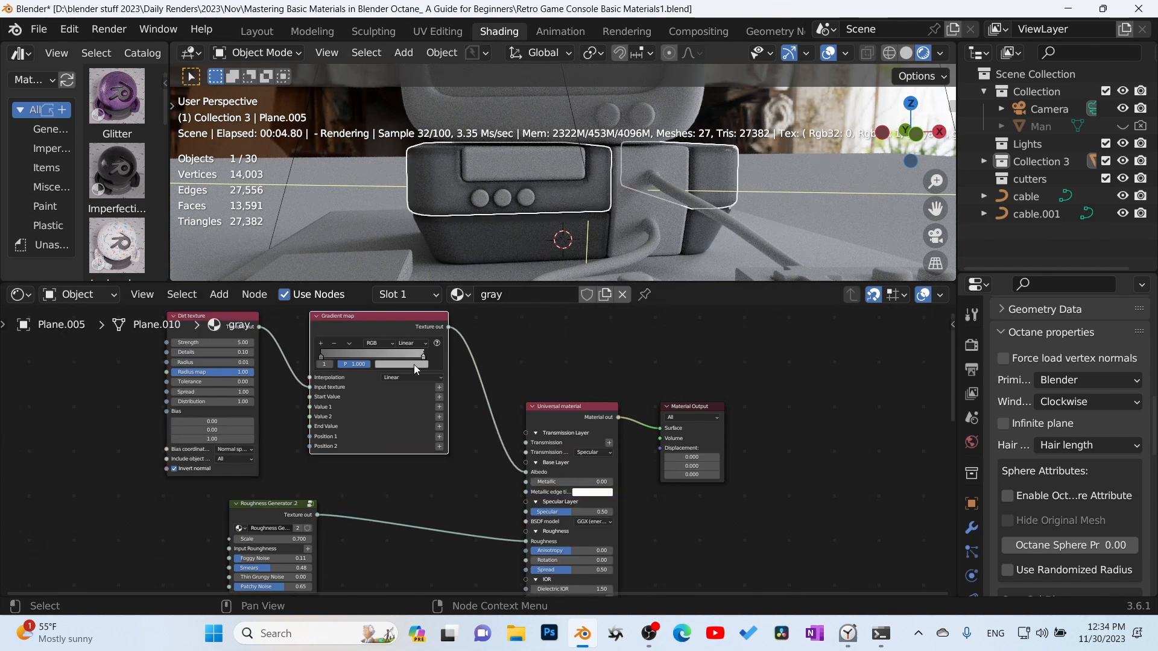
left_click(321, 355)
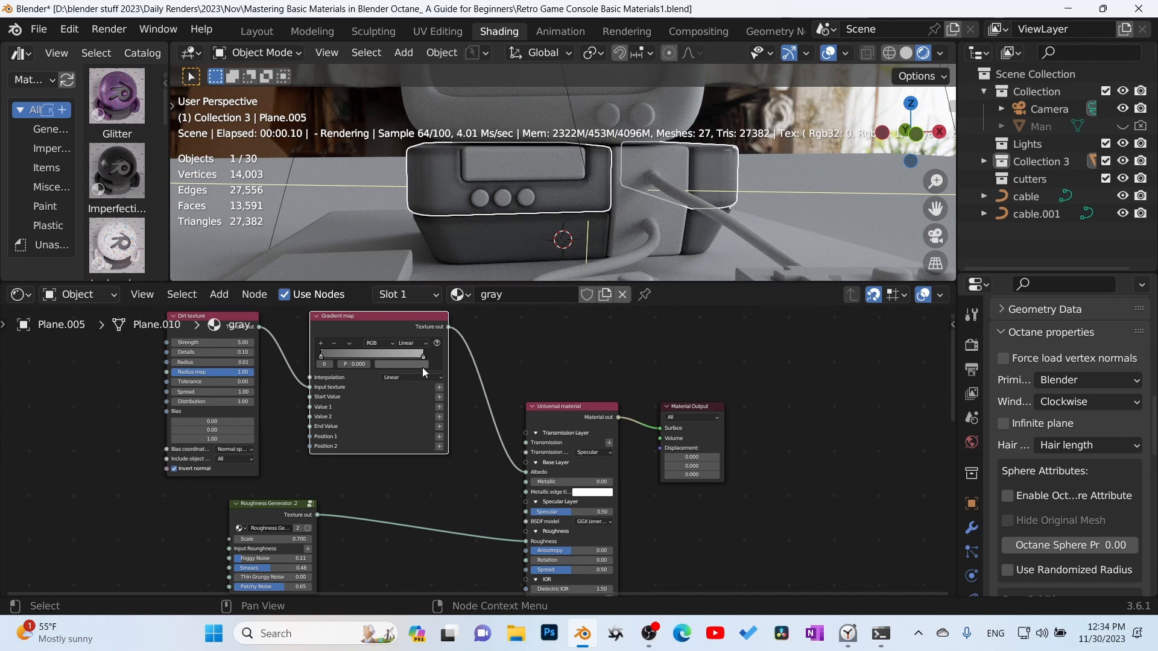
scroll(422, 367, "up", 2)
left_click(395, 332)
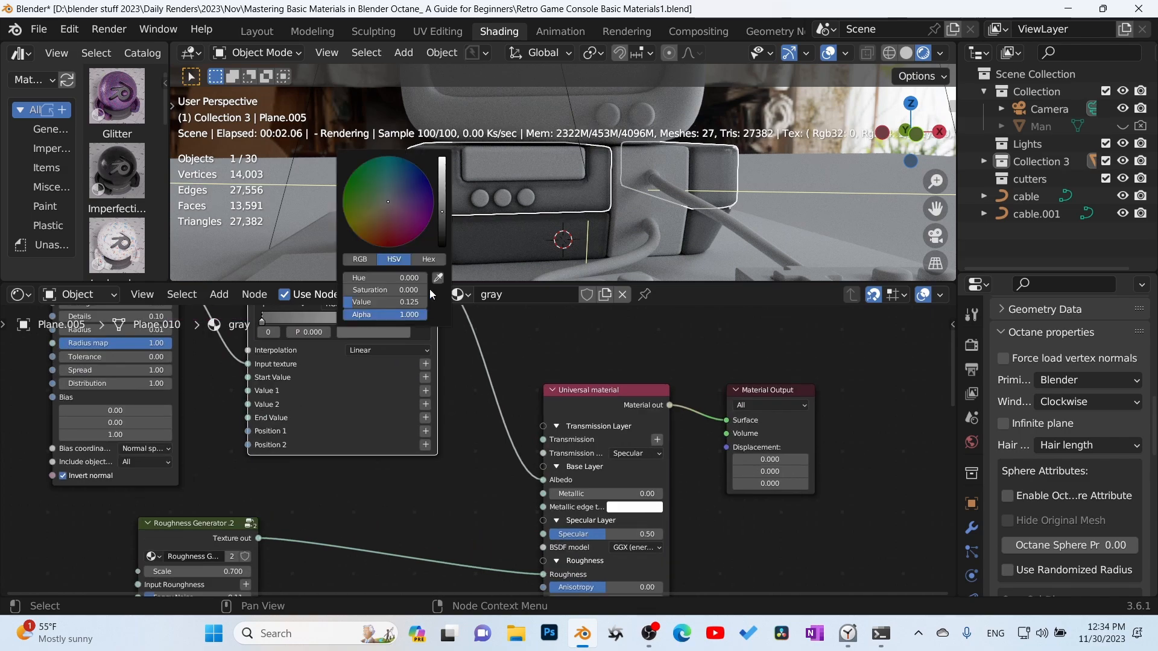
left_click(442, 208)
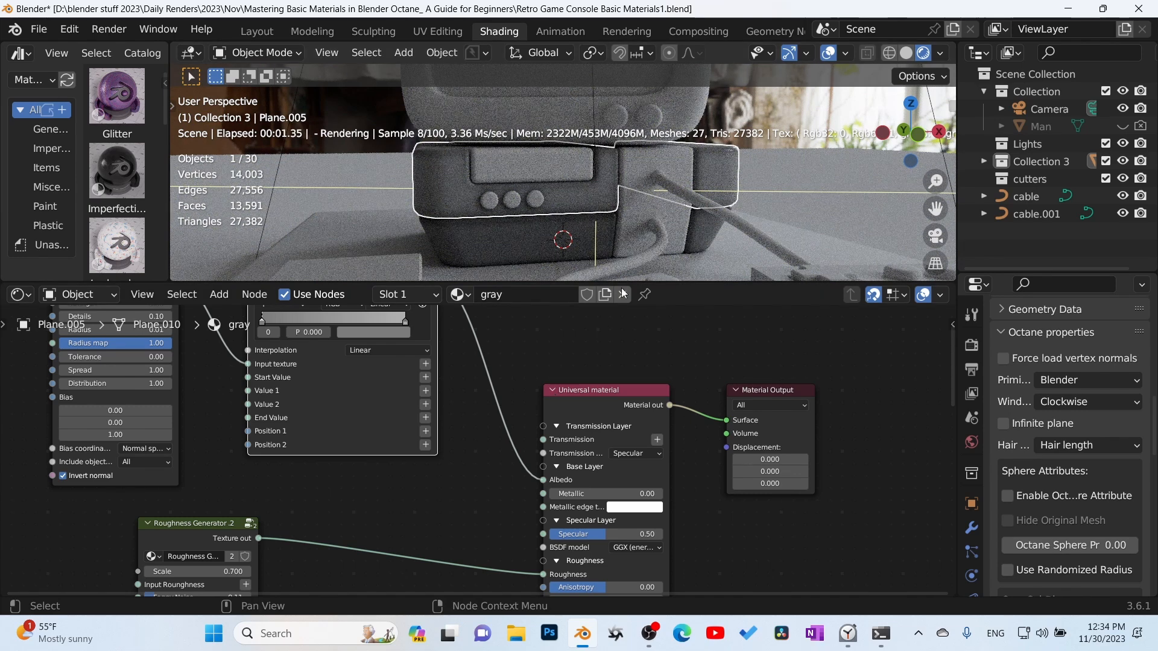
Assign the dk gray material to the console's cable-side panel, make it a separate copy, and rename the copy black
left_click(642, 179)
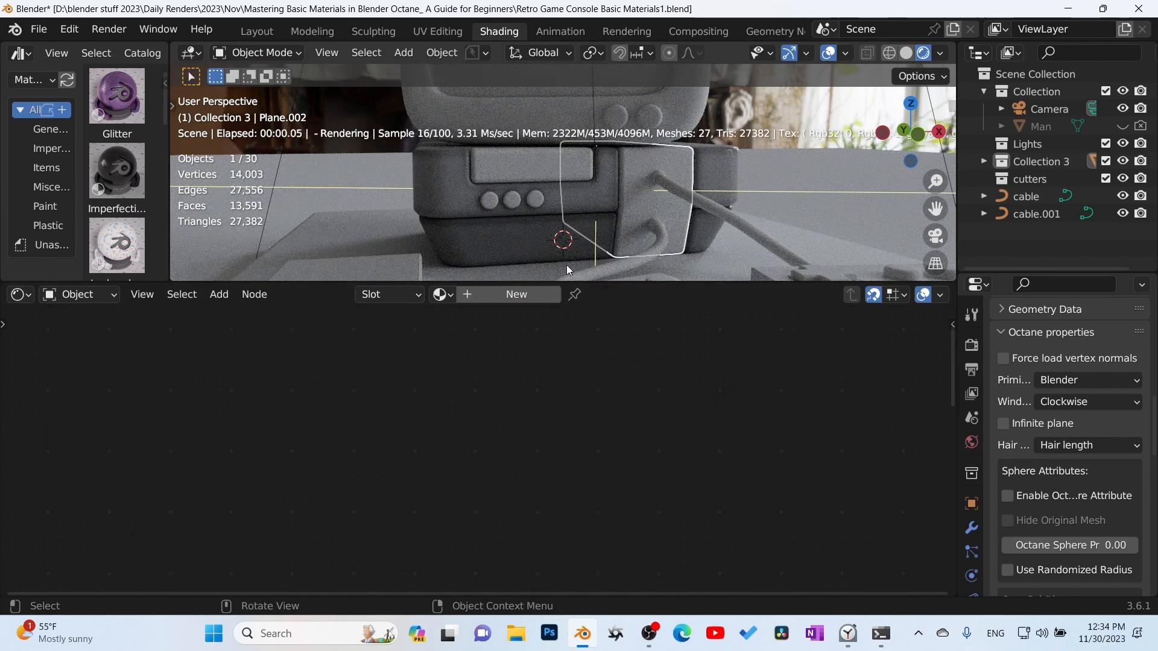
left_click(447, 296)
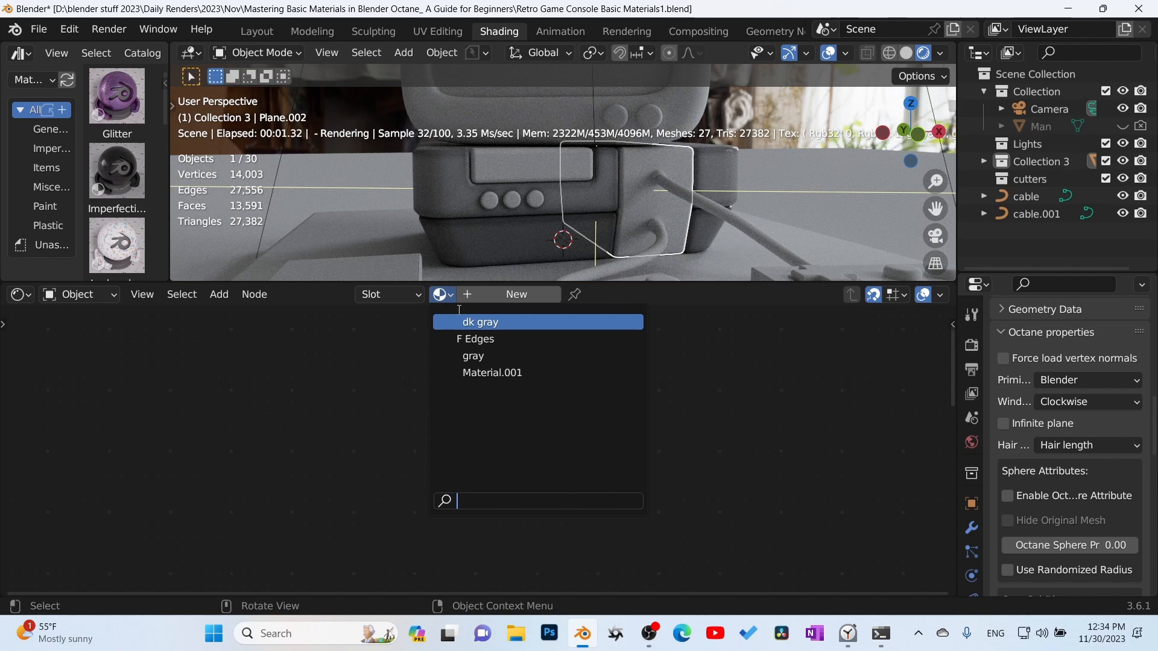
left_click(474, 323)
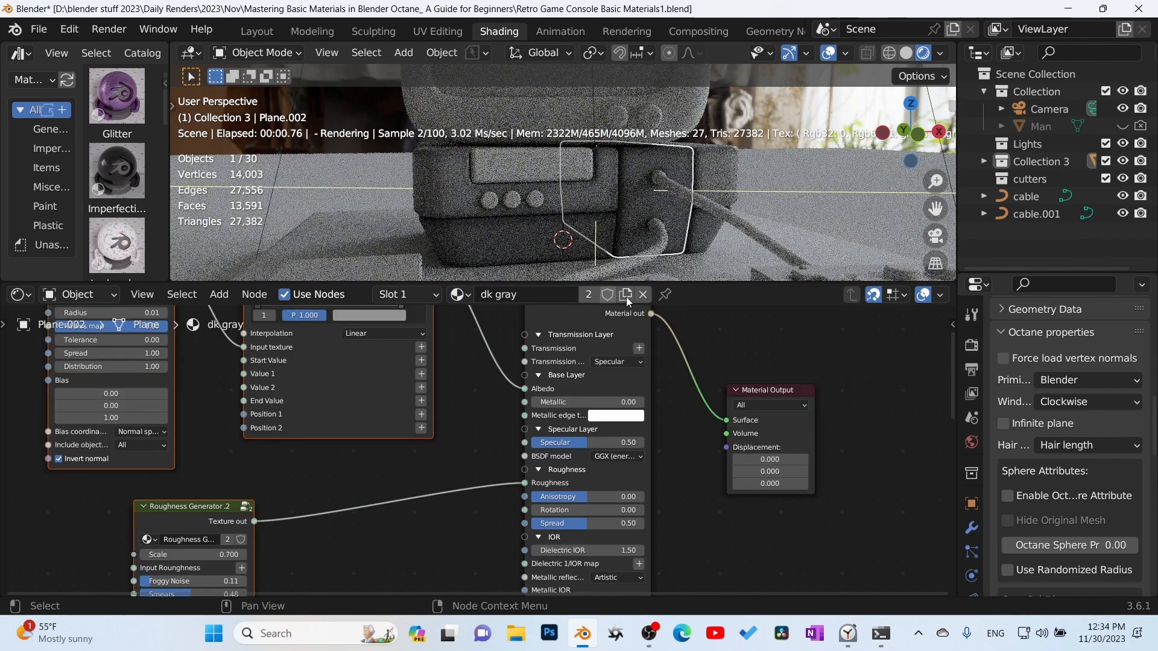
left_click(626, 297)
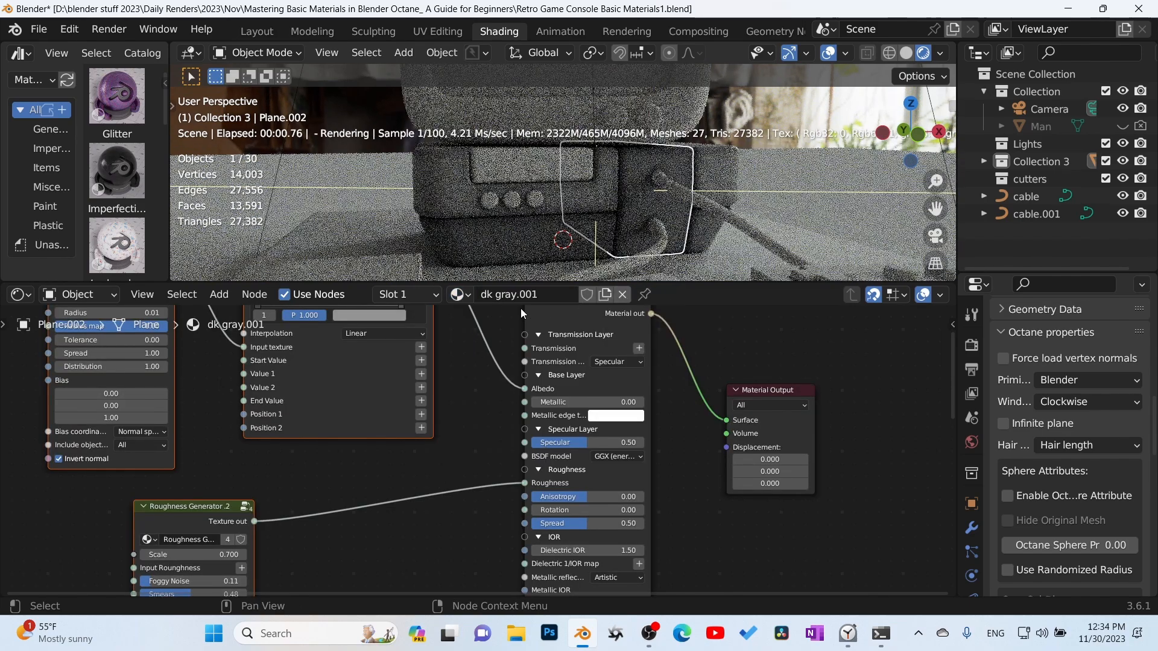
left_click(530, 298)
type("black")
key("Return")
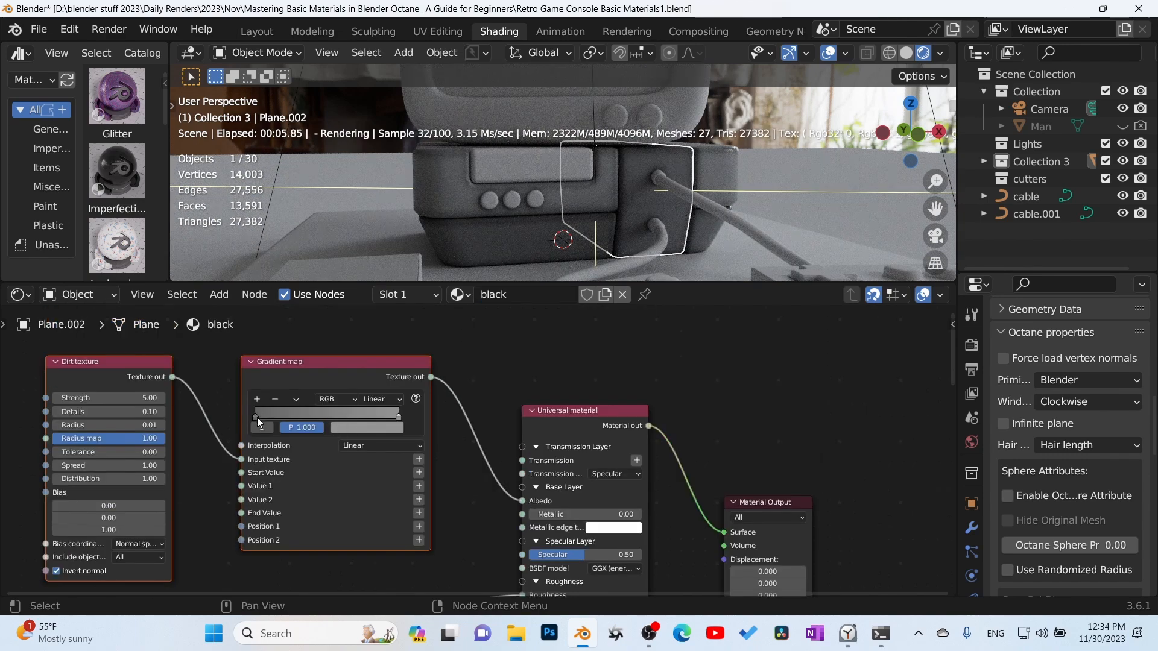
Darken the black material's Gradient map by lowering the brightness of its start and end color stops
left_click(256, 417)
left_click(367, 428)
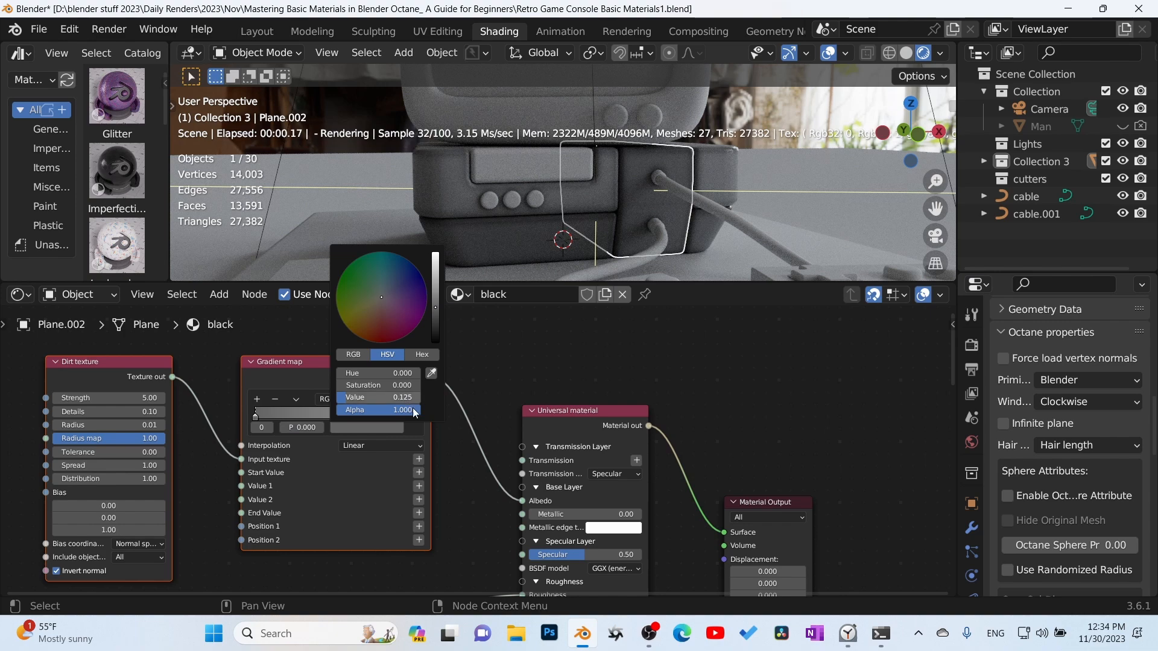
left_click(433, 330)
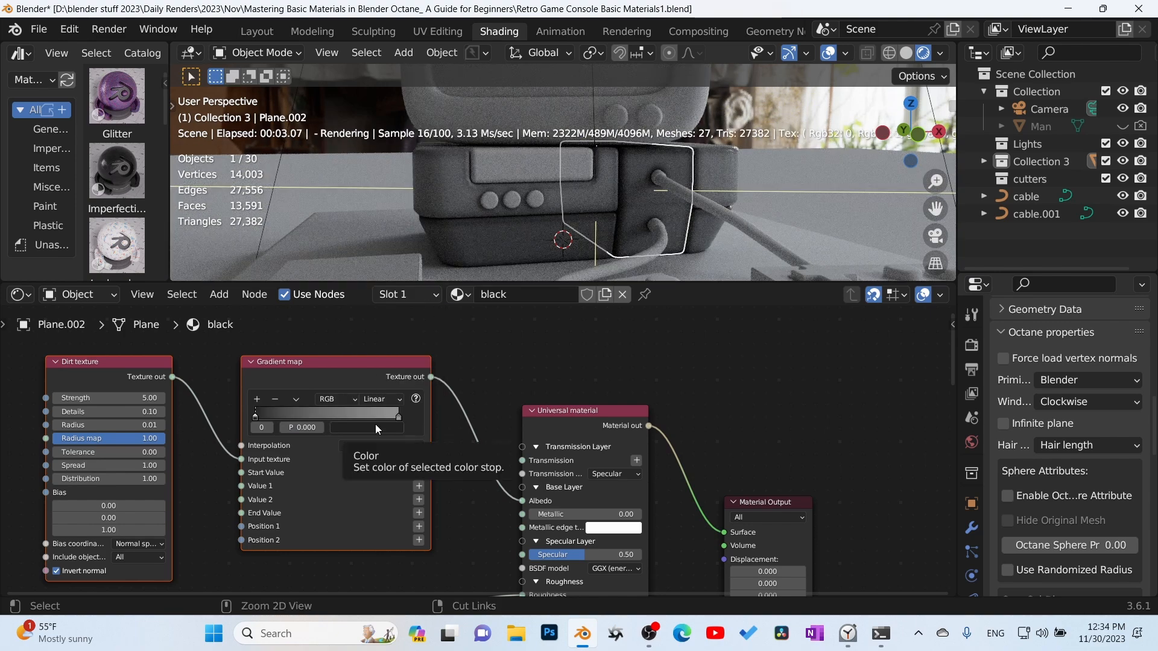
left_click(397, 416)
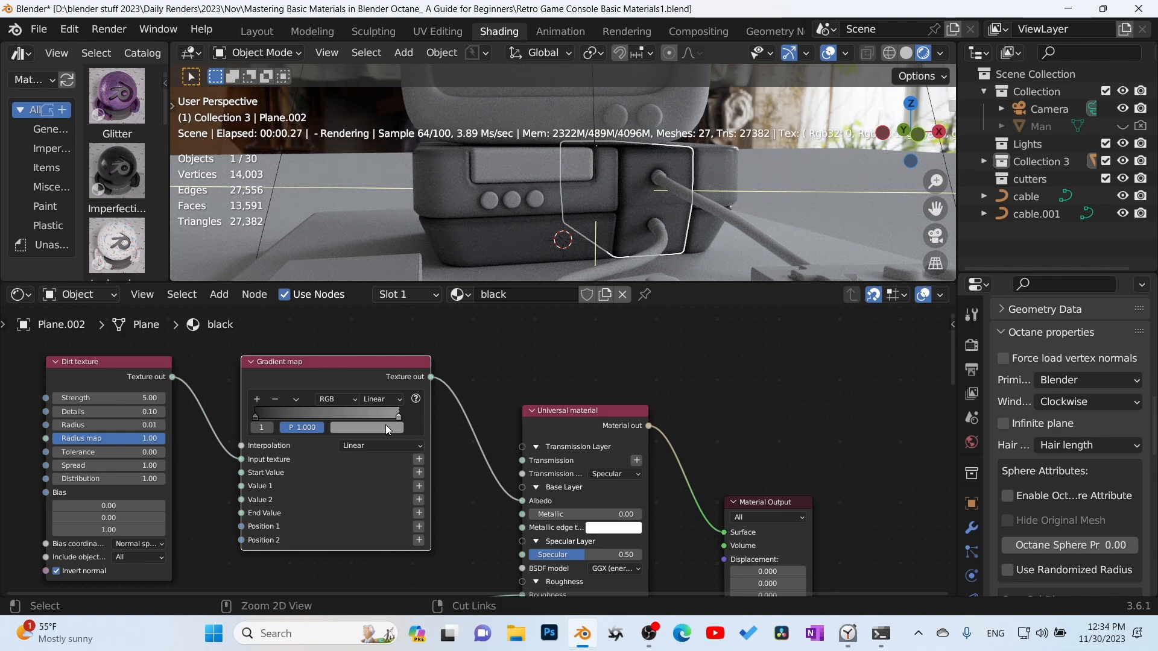
Assign the black material to both console cables and bring up the material choices for the upper cable's connector
left_click(743, 225)
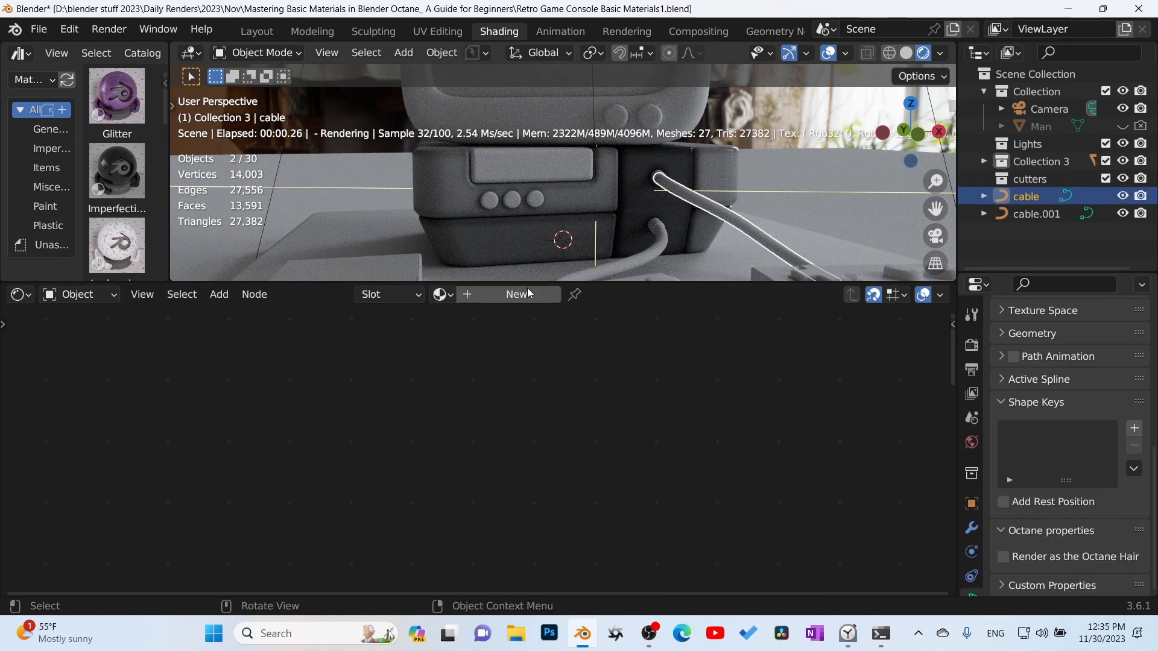
left_click(693, 229)
middle_click_drag(694, 229, 684, 184)
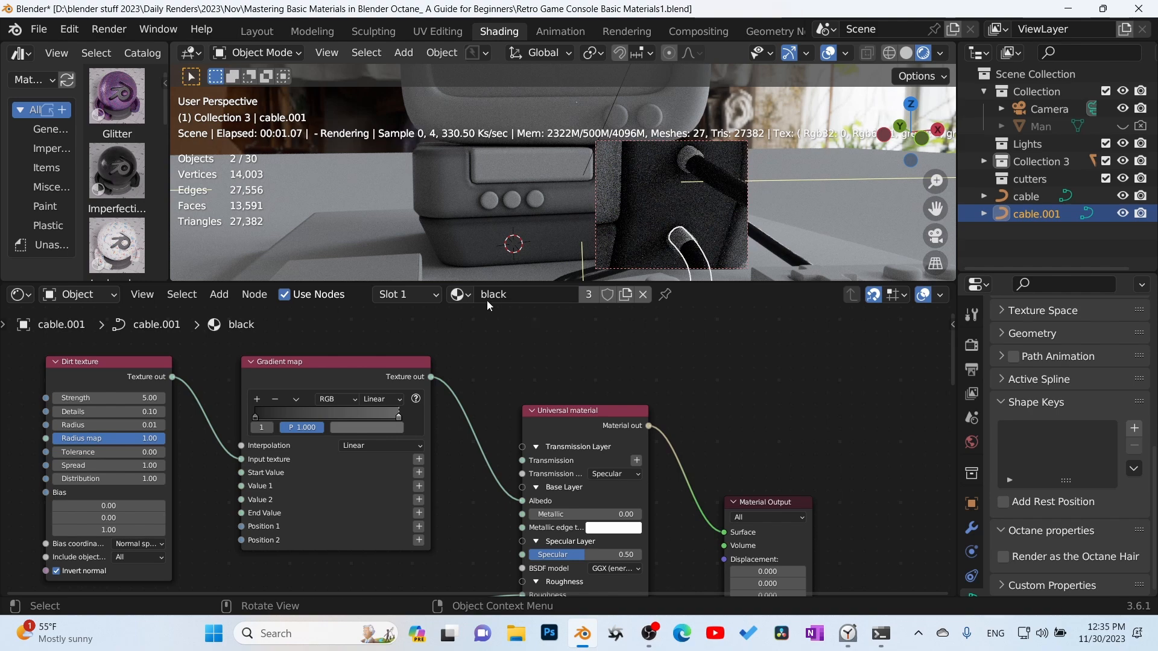
left_click(686, 158)
left_click(442, 295)
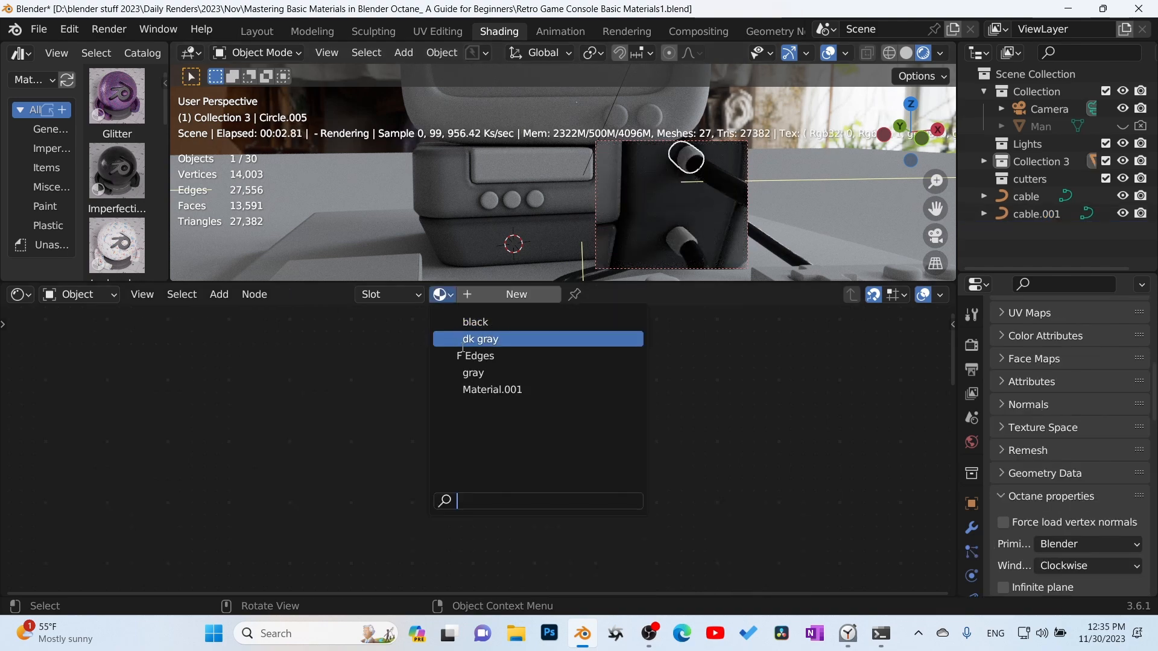
left_click(711, 194)
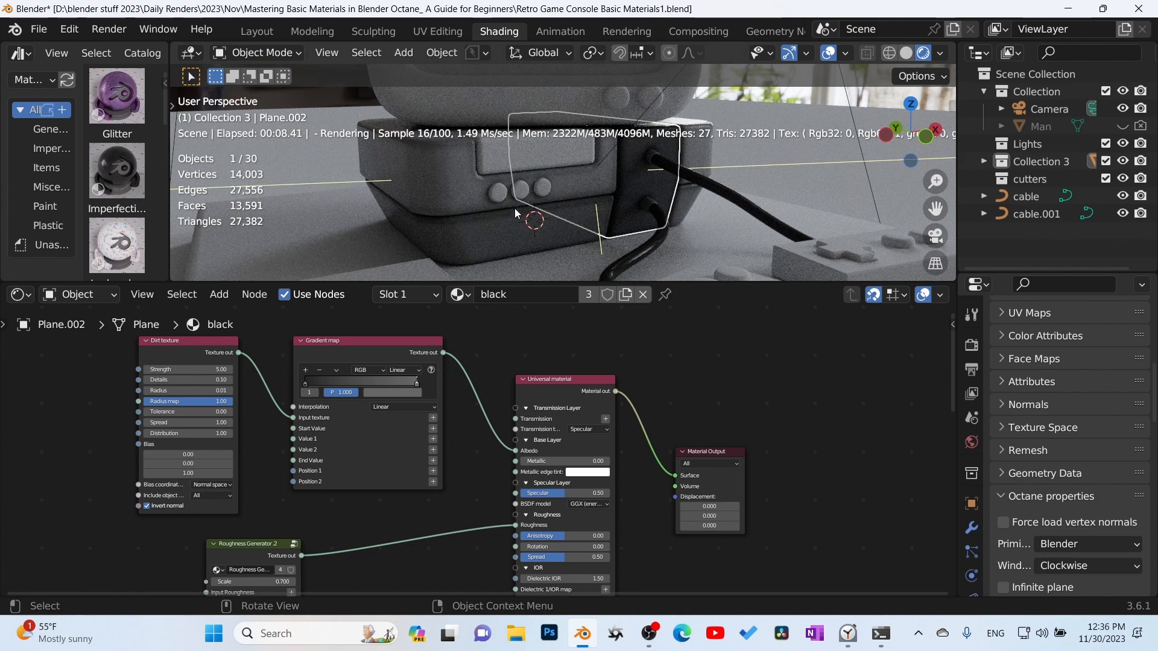
Give the first front button a separate copy of the black material and delete its Dirt texture and Gradient map nodes
left_click(502, 194)
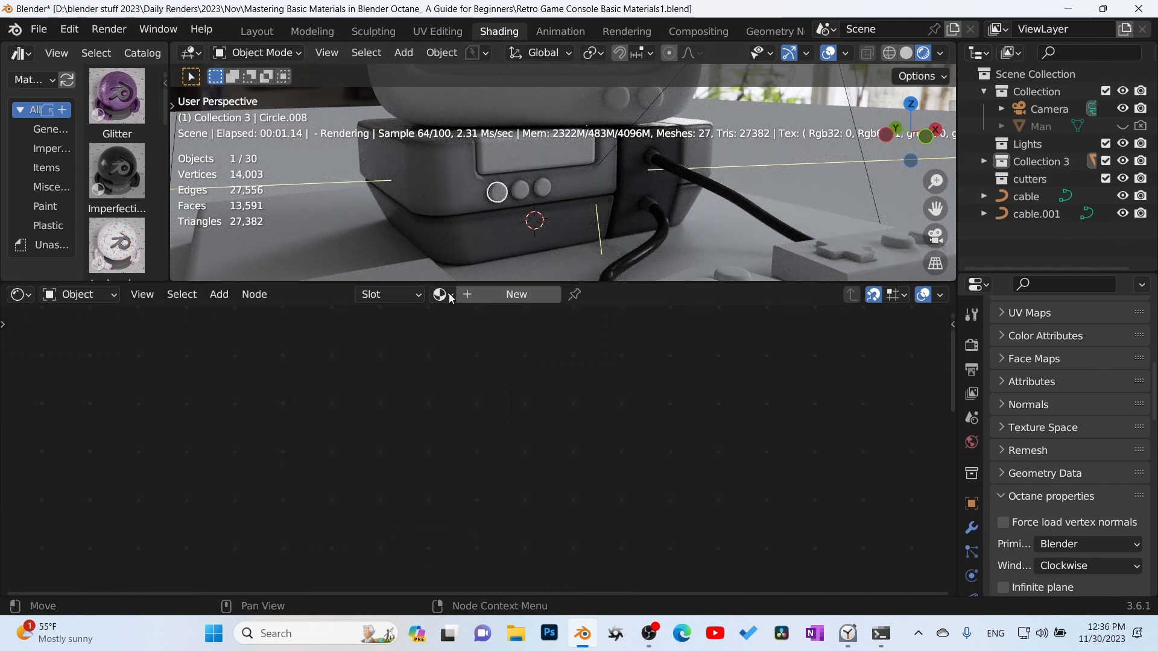
left_click(443, 294)
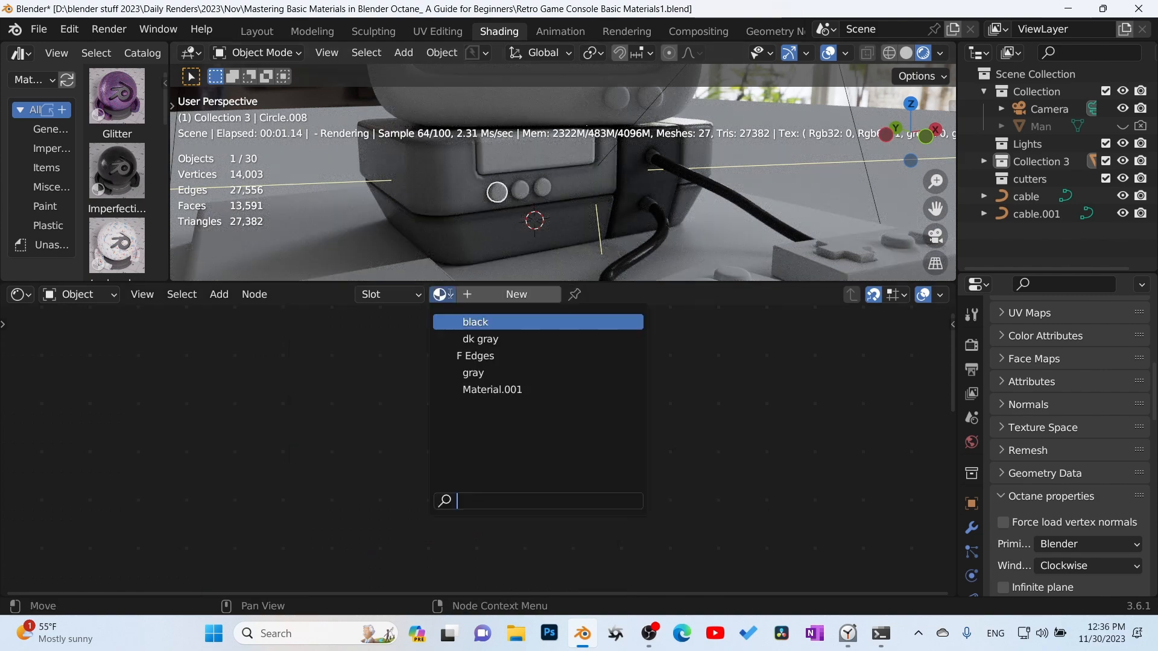
left_click(470, 369)
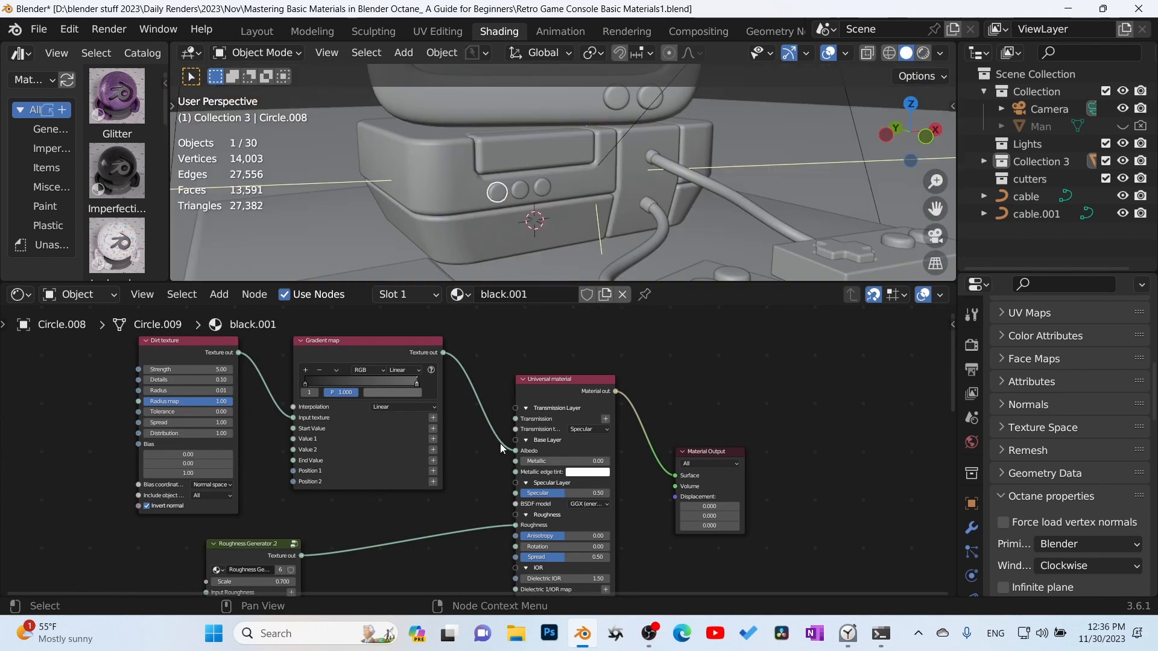
left_click_drag(483, 433, 136, 401)
key("x")
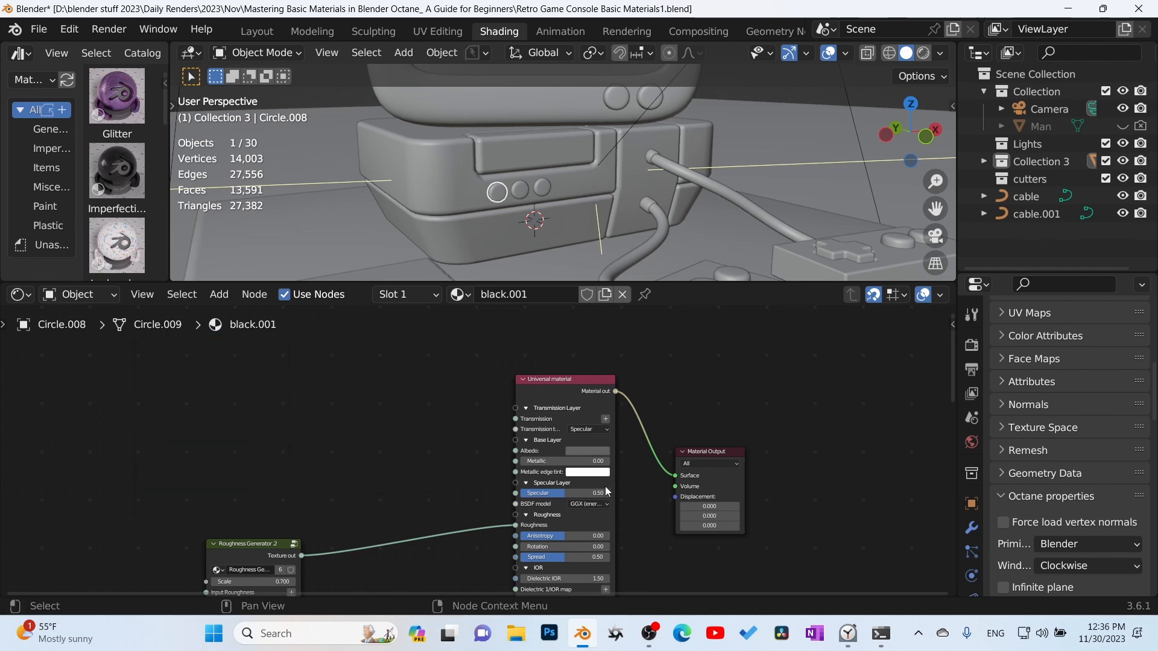
Set the button material's Albedo to a bright red with hue 0.993 and saturation 0.754, using the rendered view for comparison
left_click(597, 451)
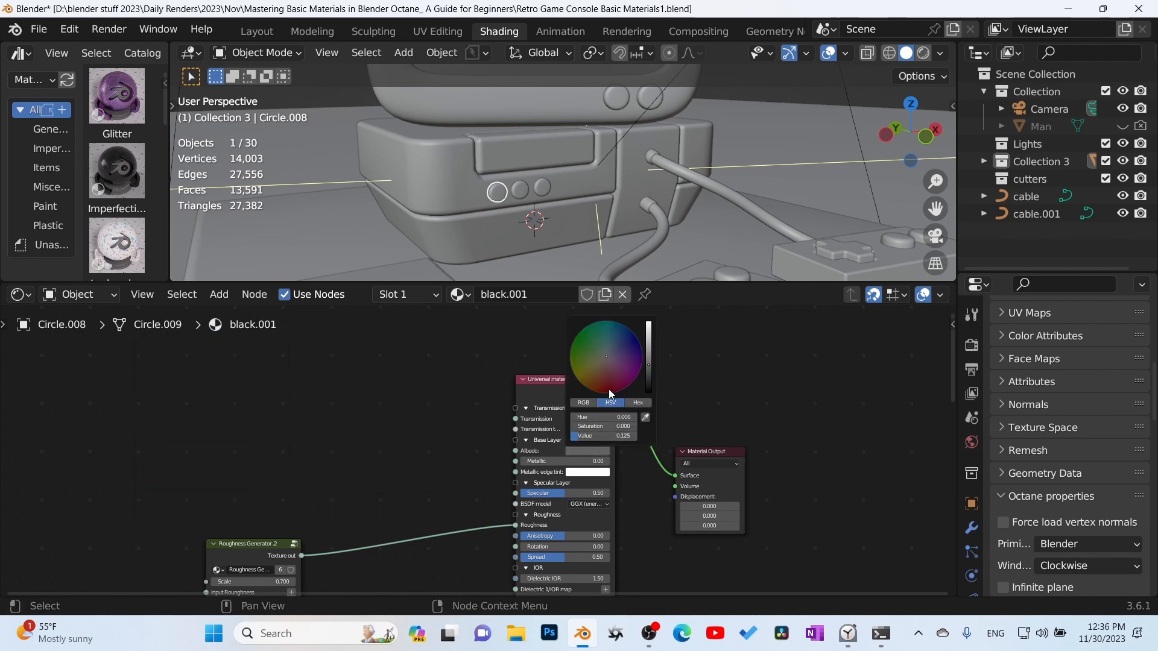
left_click(608, 372)
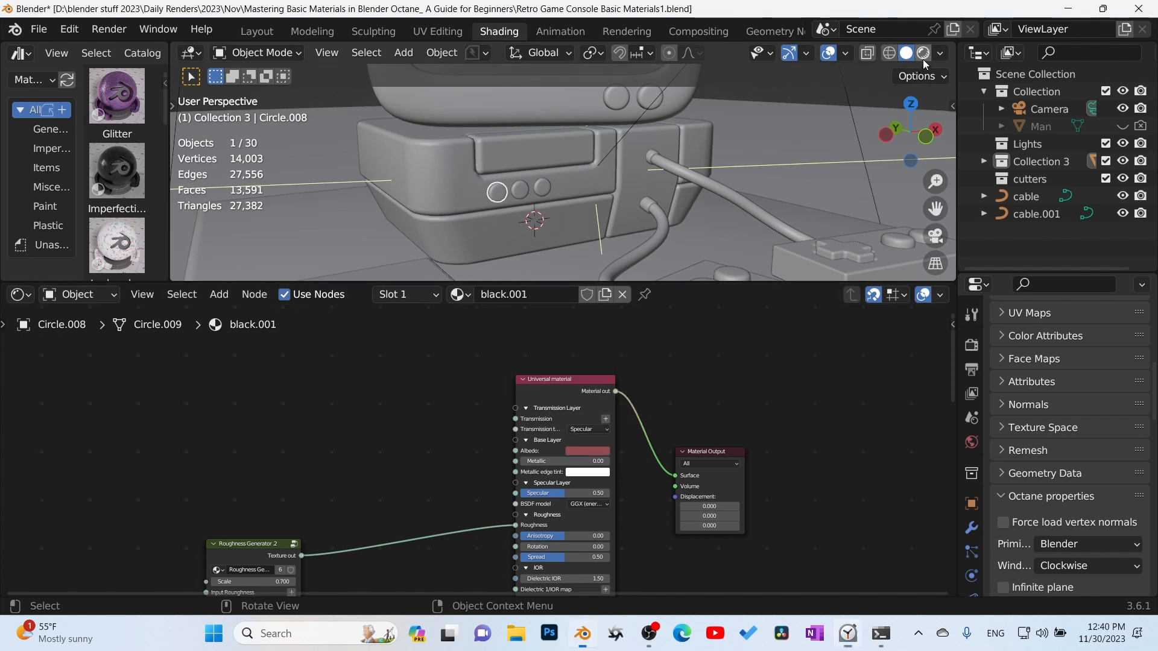
left_click(923, 53)
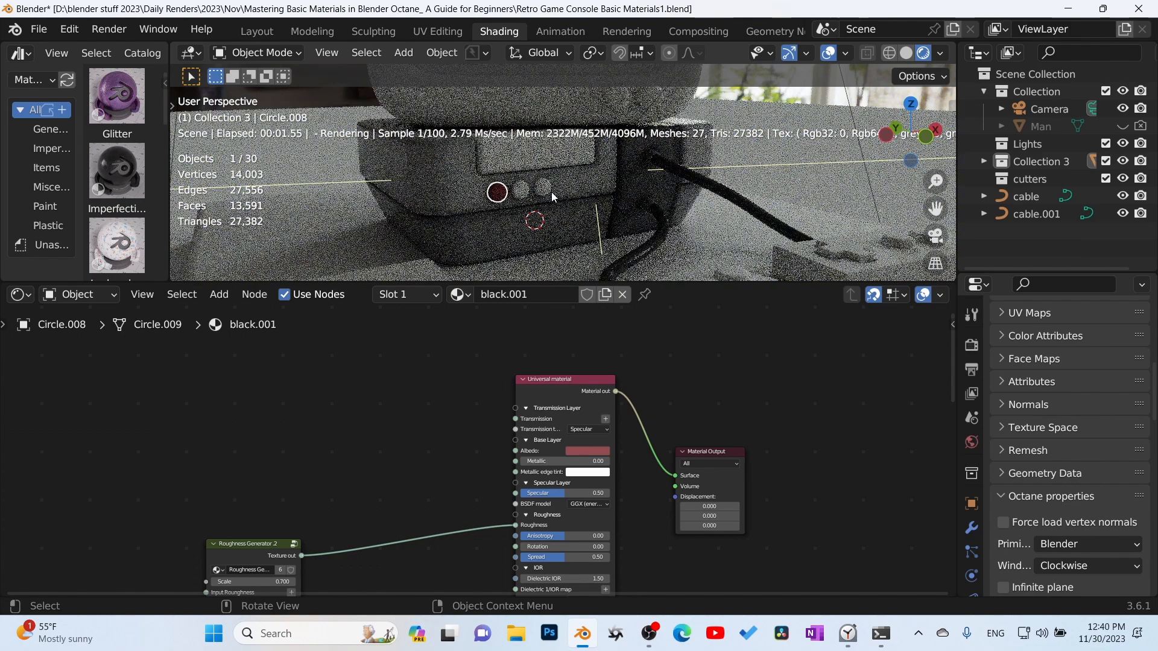
left_click(596, 451)
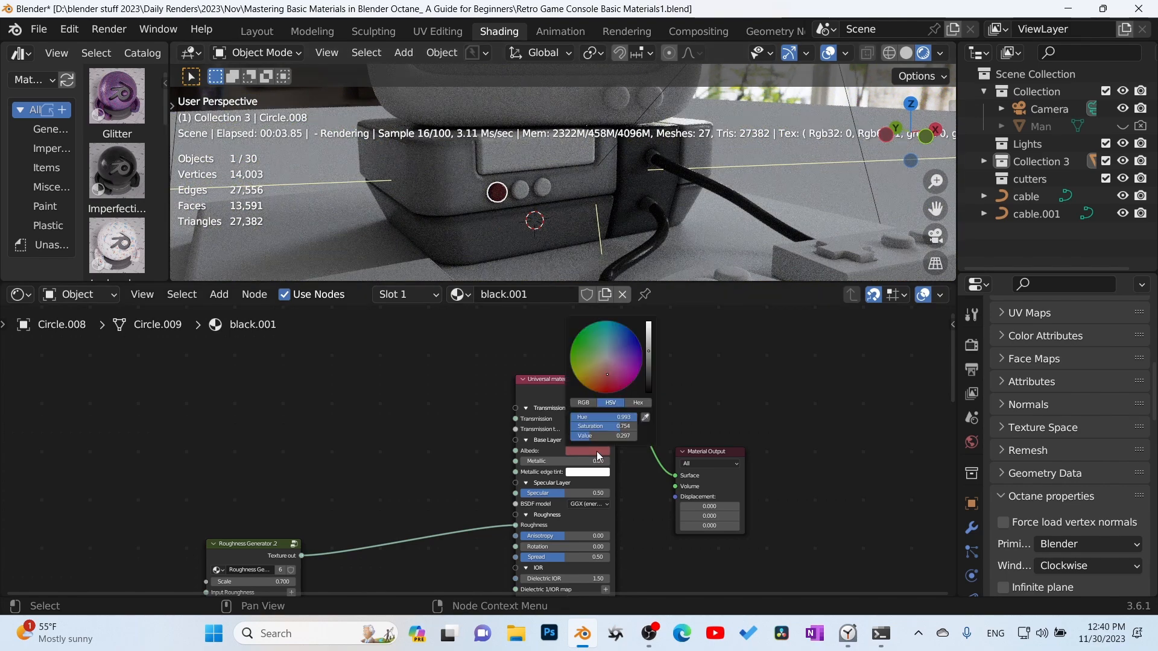
left_click_drag(646, 352, 648, 327)
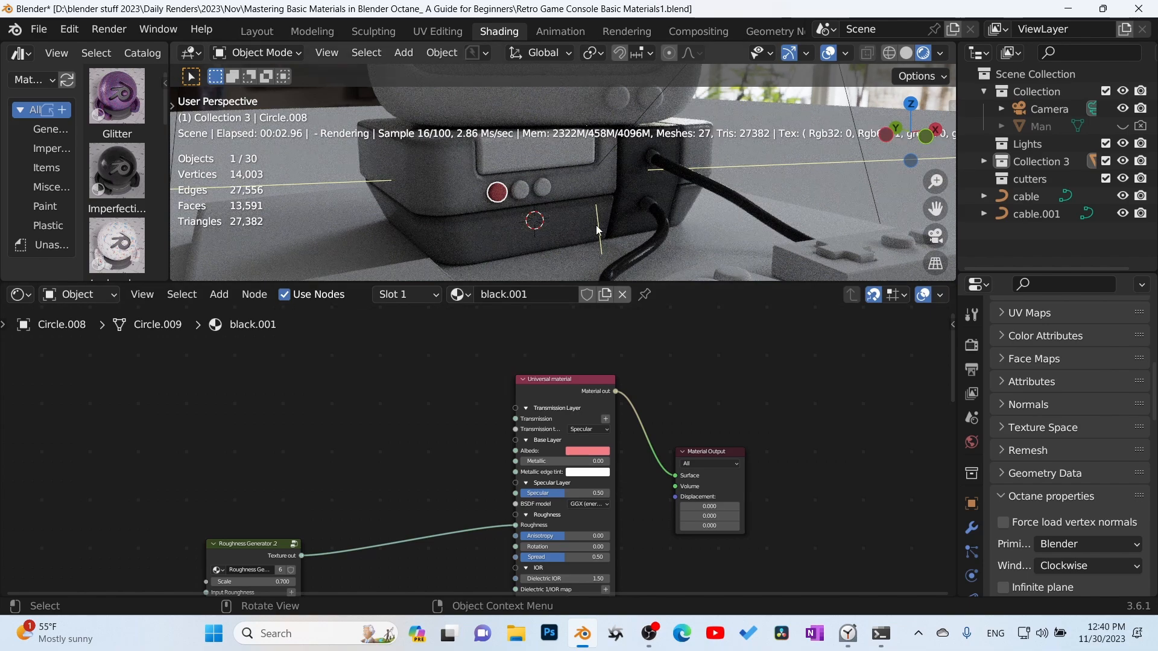
middle_click_drag(653, 233, 654, 230)
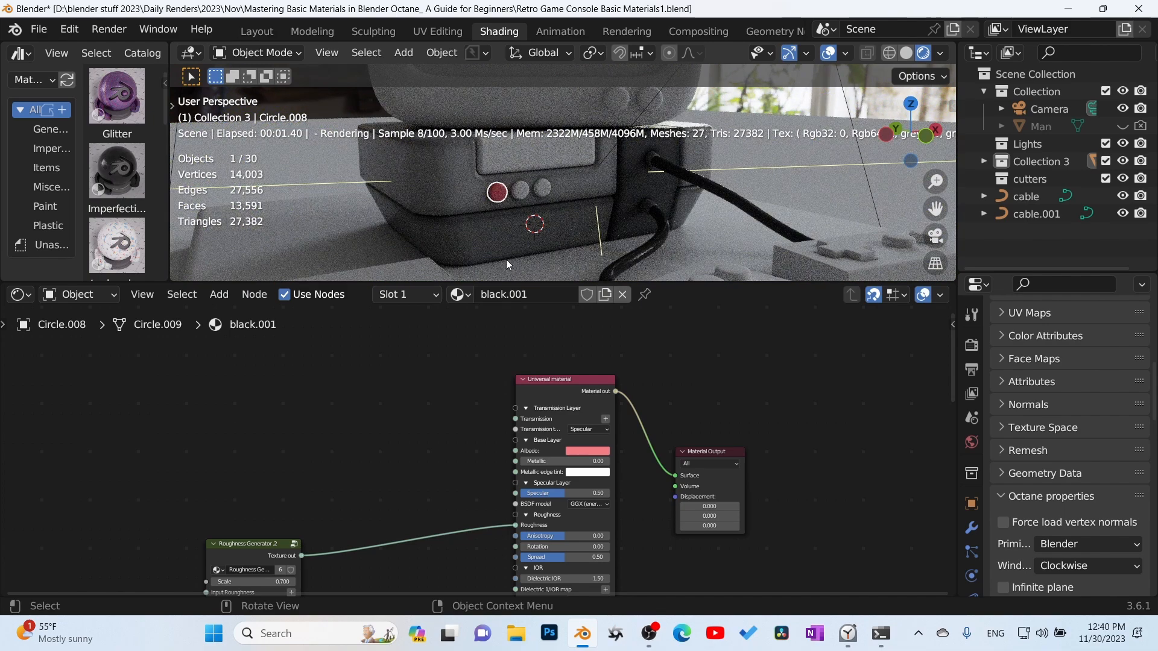
Rename the button material red and assign it to the other two front buttons
left_click(508, 295)
type("red")
key("Return")
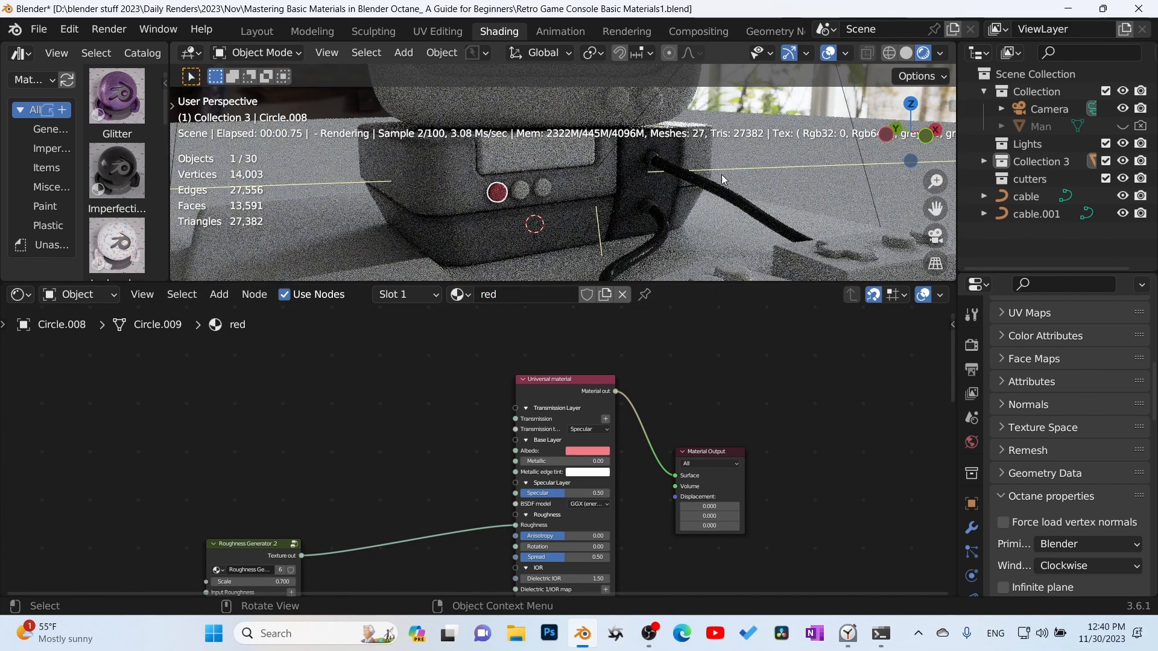
left_click(523, 188)
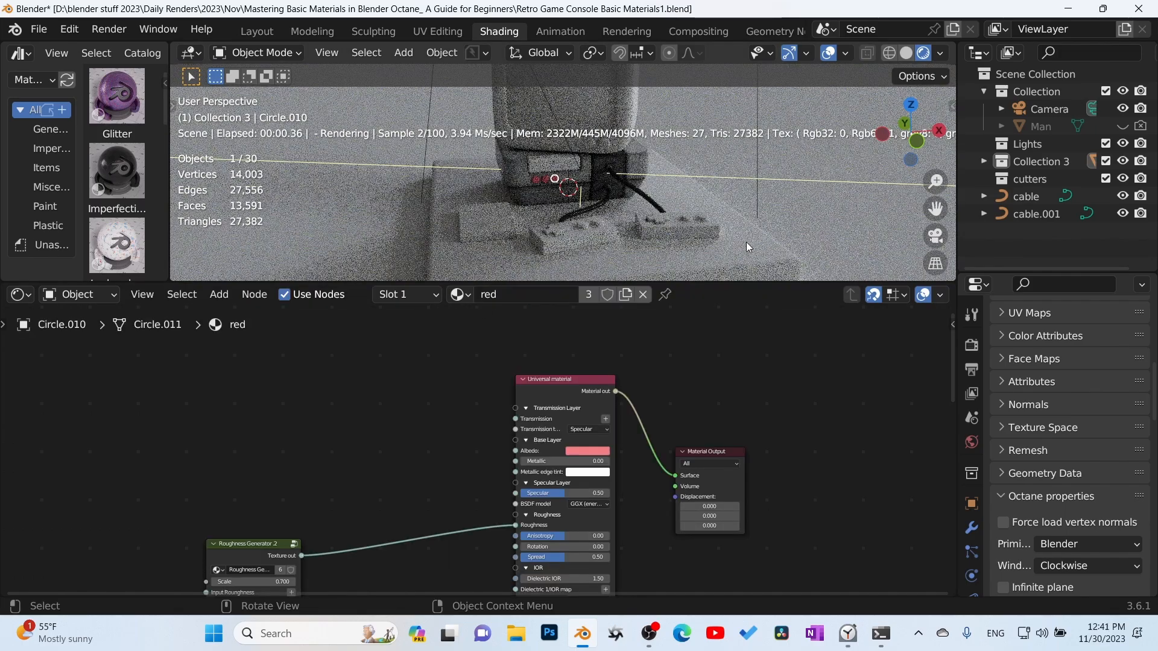
Assign the red material to the round buttons on the controllers in front of the console
middle_click_drag(657, 232, 605, 222)
scroll(604, 218, "up", 5)
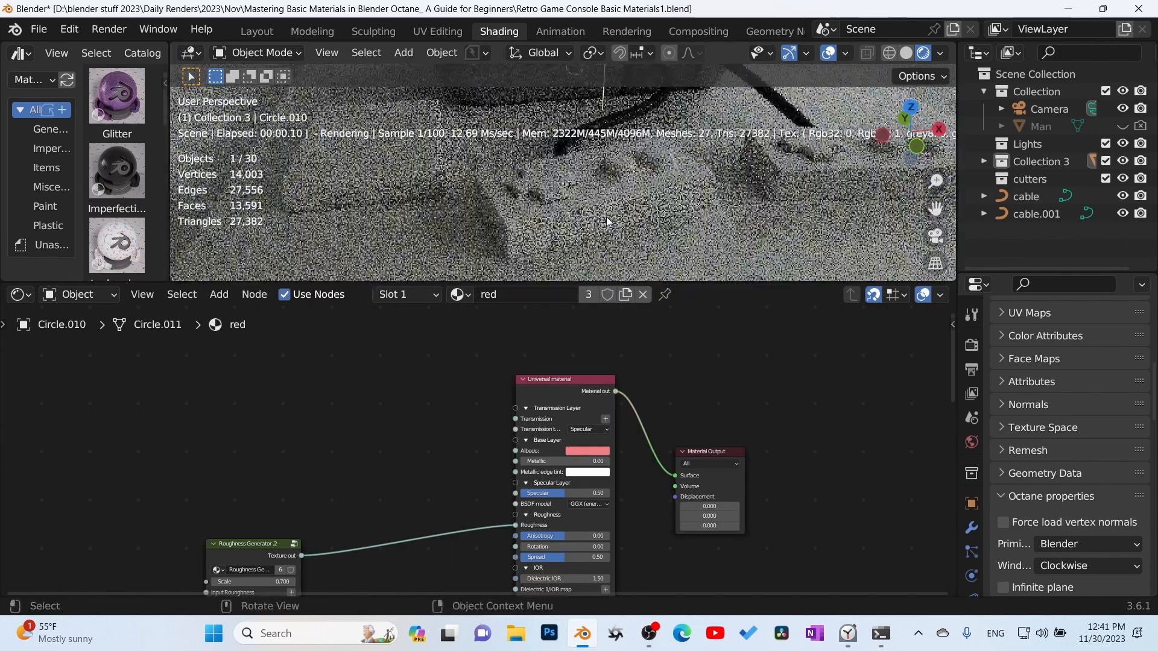
left_click(628, 165)
left_click(455, 297)
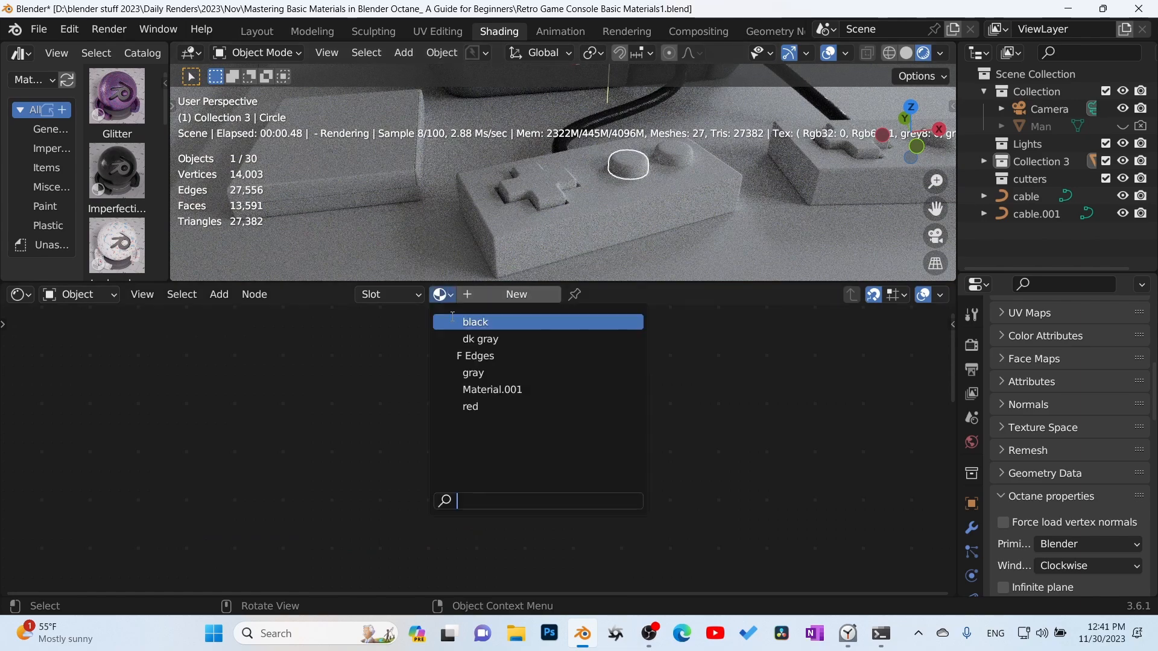
left_click(476, 406)
left_click(673, 156)
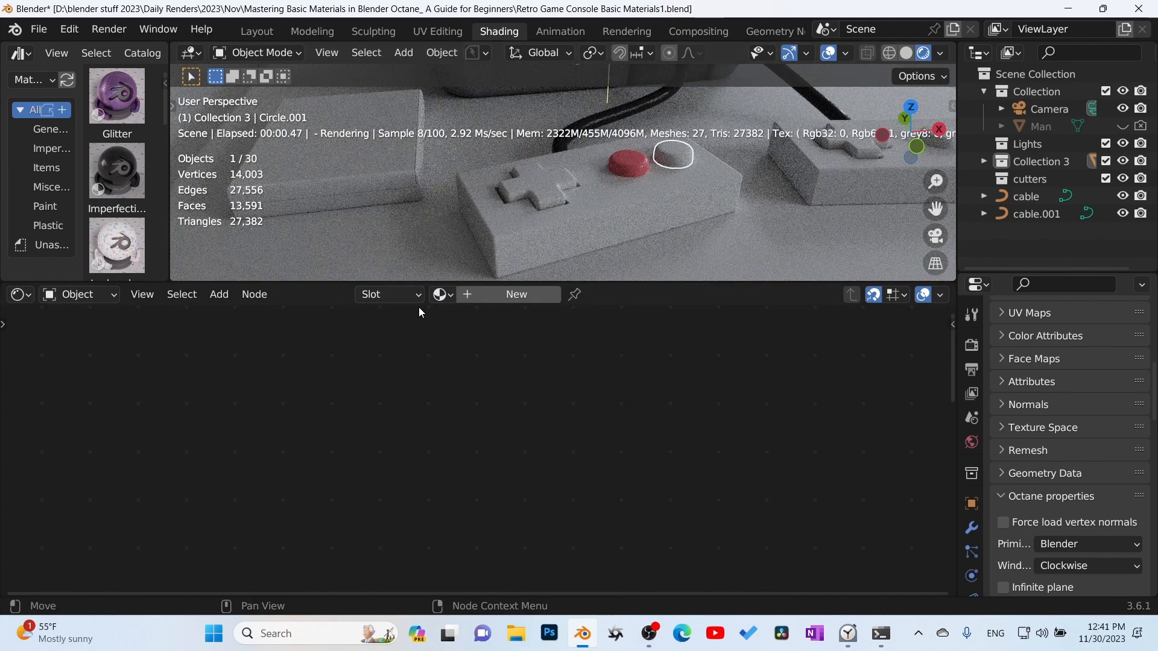
left_click(442, 294)
left_click(477, 413)
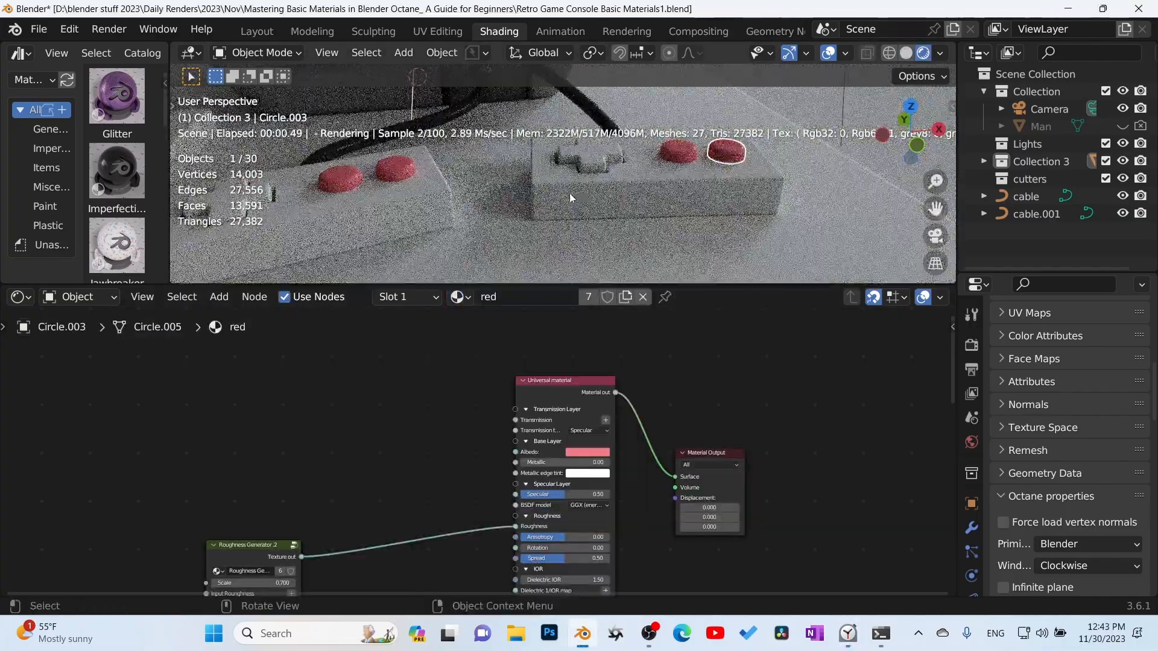
Try to link materials among the console's lower base and both controller bodies, with a controller as the active object
left_click(552, 211)
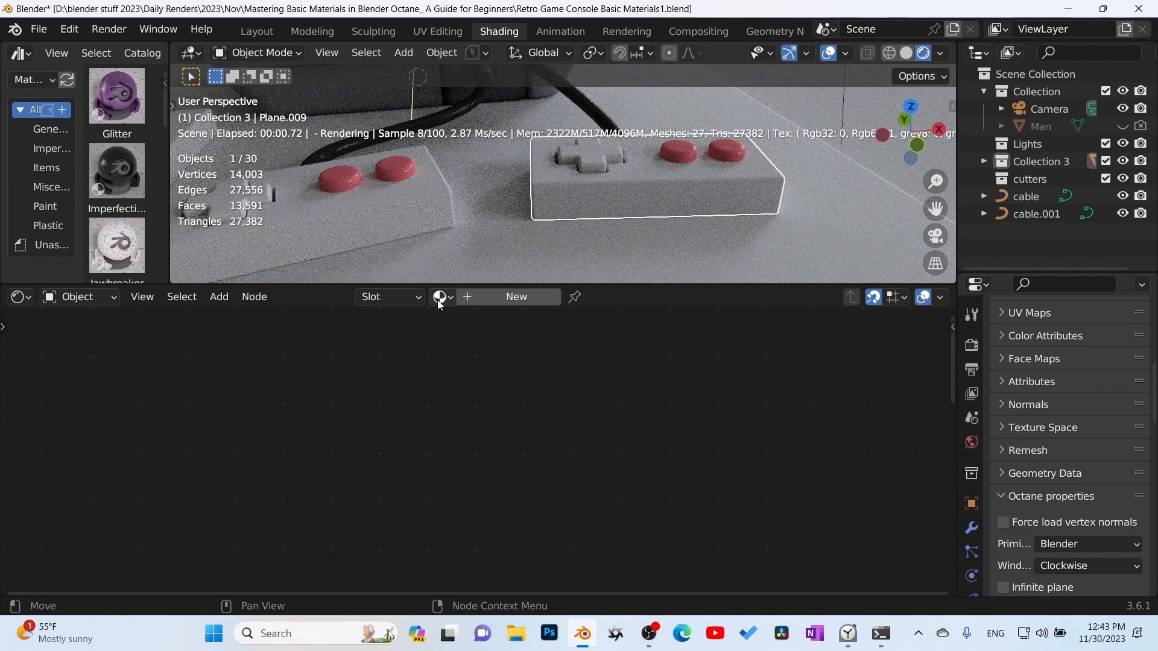
middle_click_drag(523, 172, 466, 111)
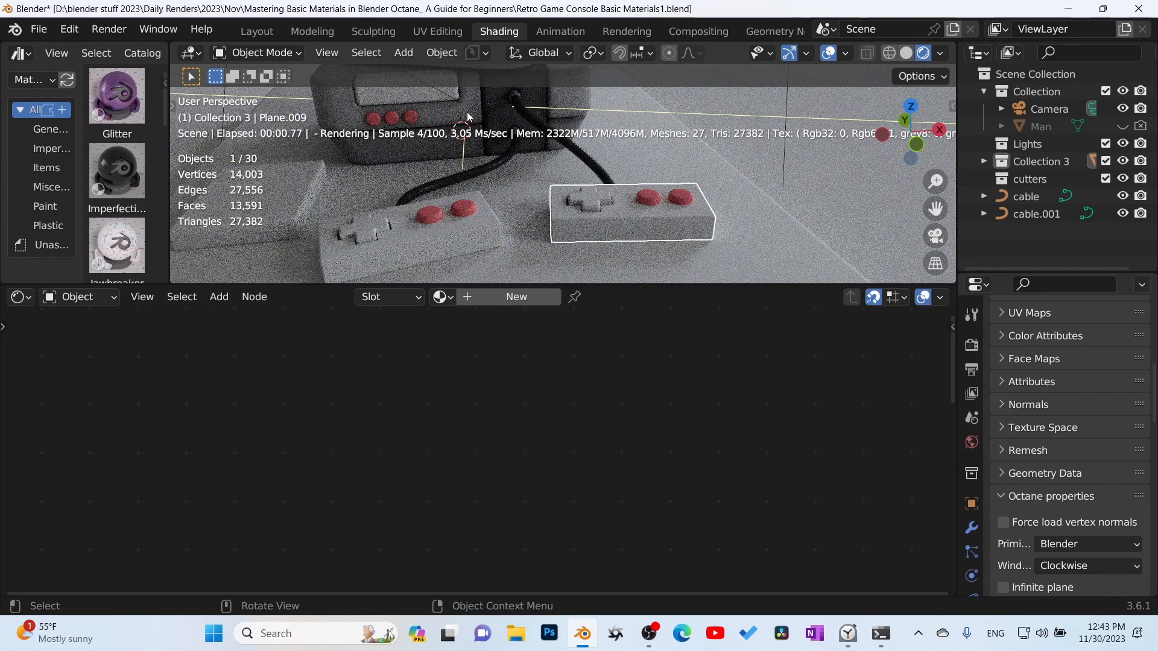
left_click(467, 111)
left_click(476, 221, "shift")
left_click(585, 215, "shift")
key("ctrl+l")
mouse_move(585, 216)
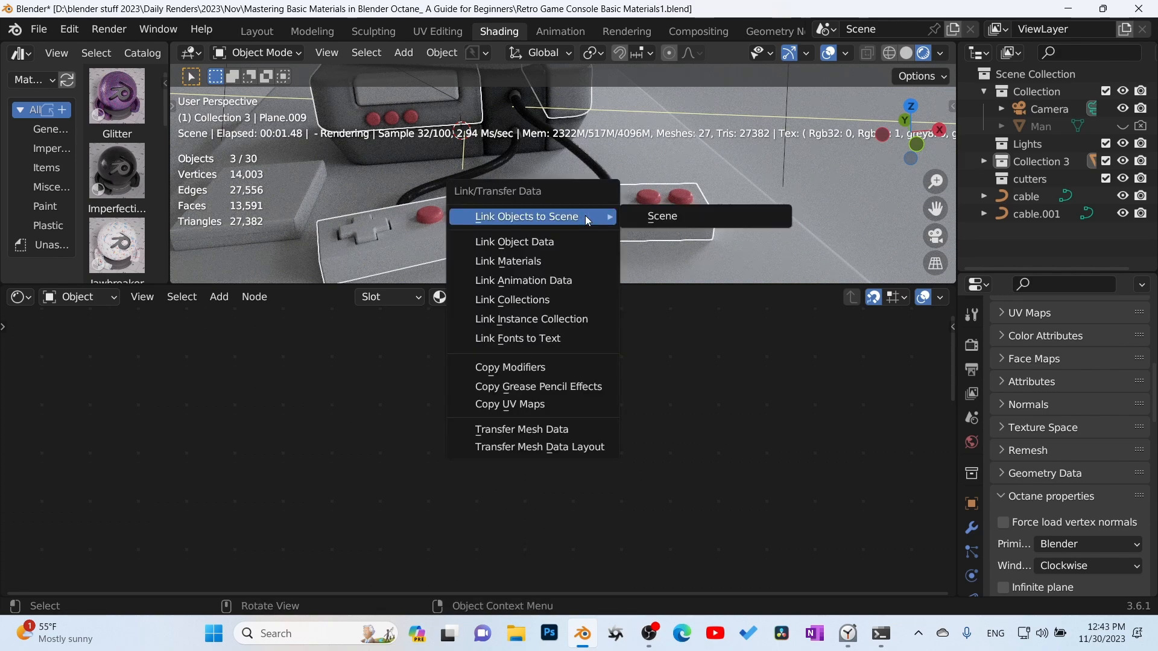
left_click(565, 263)
Link the dk gray material from the console's lower base to both controller bodies, with the base as the active object
left_click(476, 246)
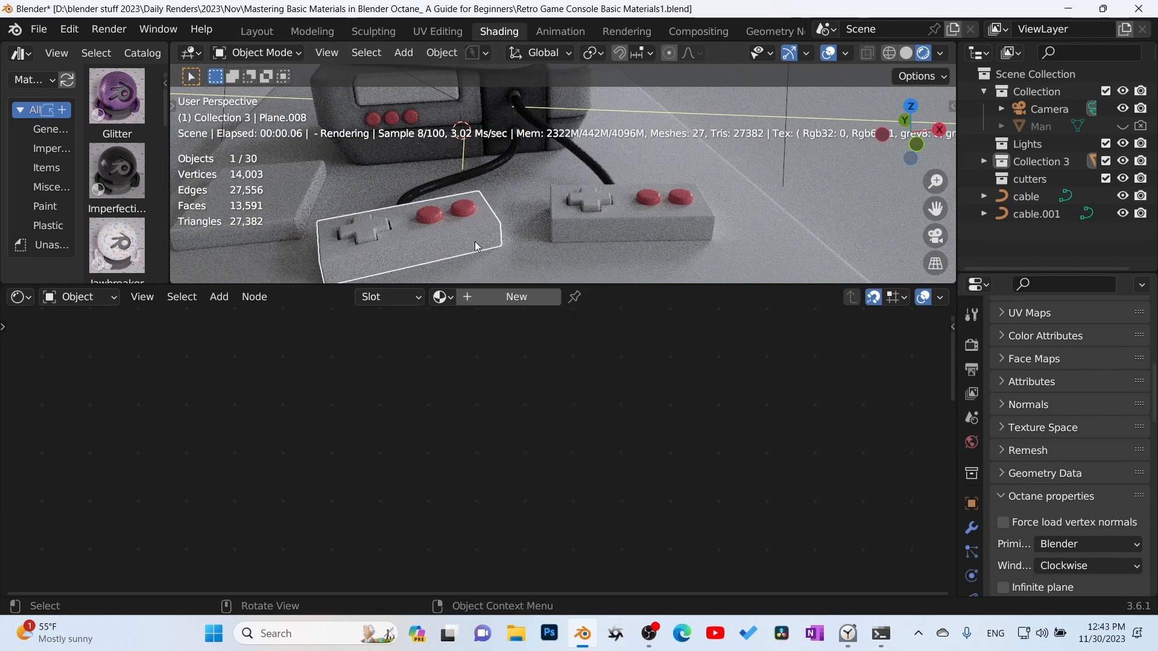
left_click(594, 218, "shift")
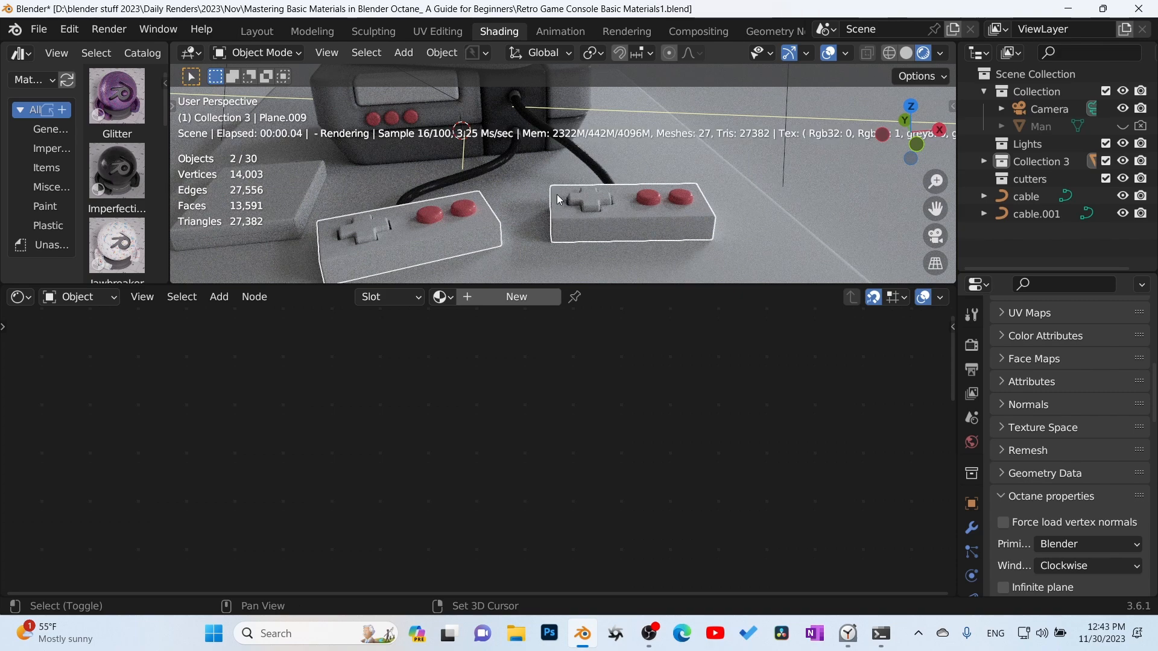
left_click(389, 149, "shift")
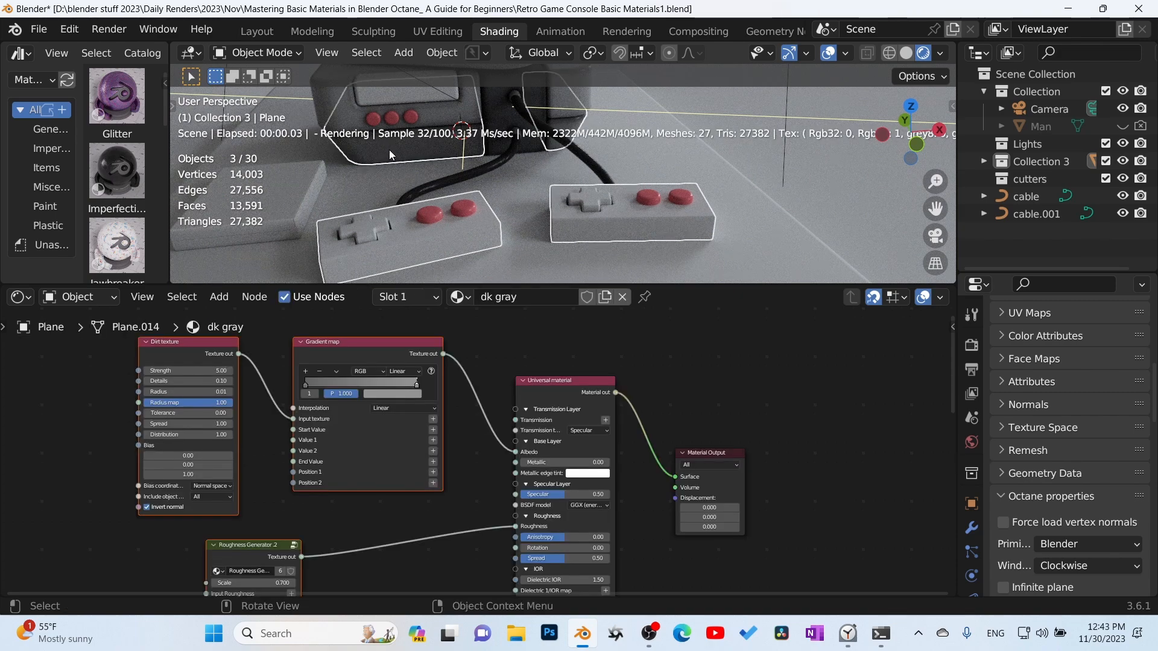
key("ctrl+l")
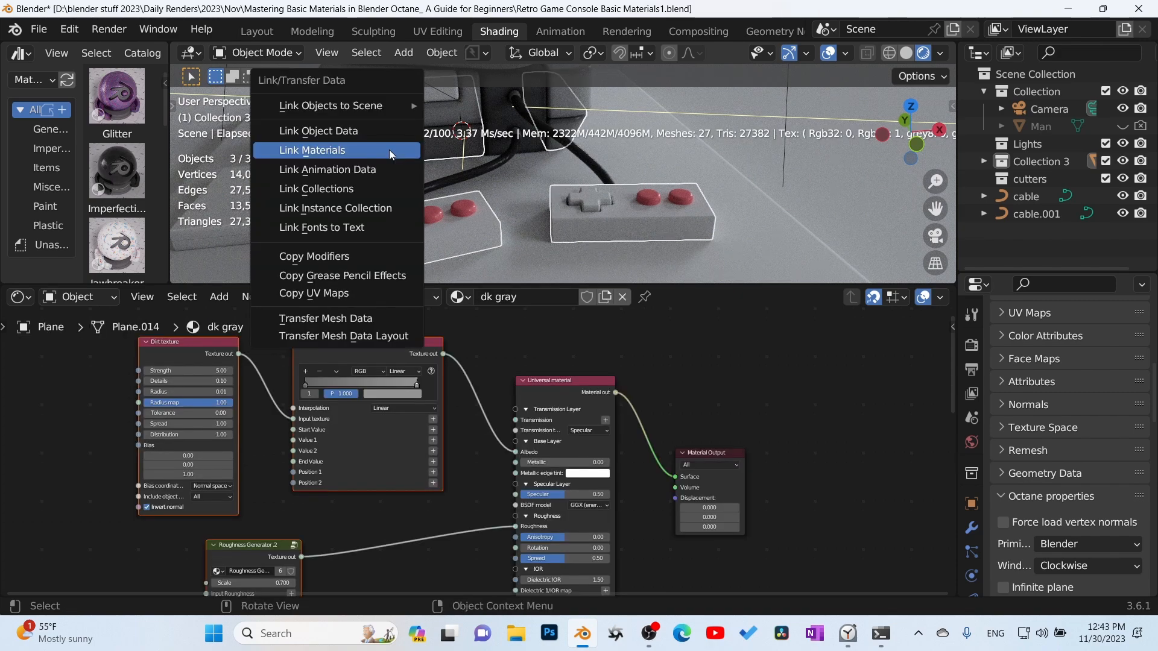
left_click(389, 149)
Assign the gray material to the rectangular panel above the red buttons on the console's front
mouse_move(544, 237)
middle_mouse_down()
mouse_move(533, 252)
mouse_move(525, 244)
middle_mouse_up()
left_click(509, 184)
scroll(509, 183, "down", 3)
middle_click_drag(401, 124, 498, 198, "shift")
left_click(445, 168)
scroll(498, 197, "up", 4)
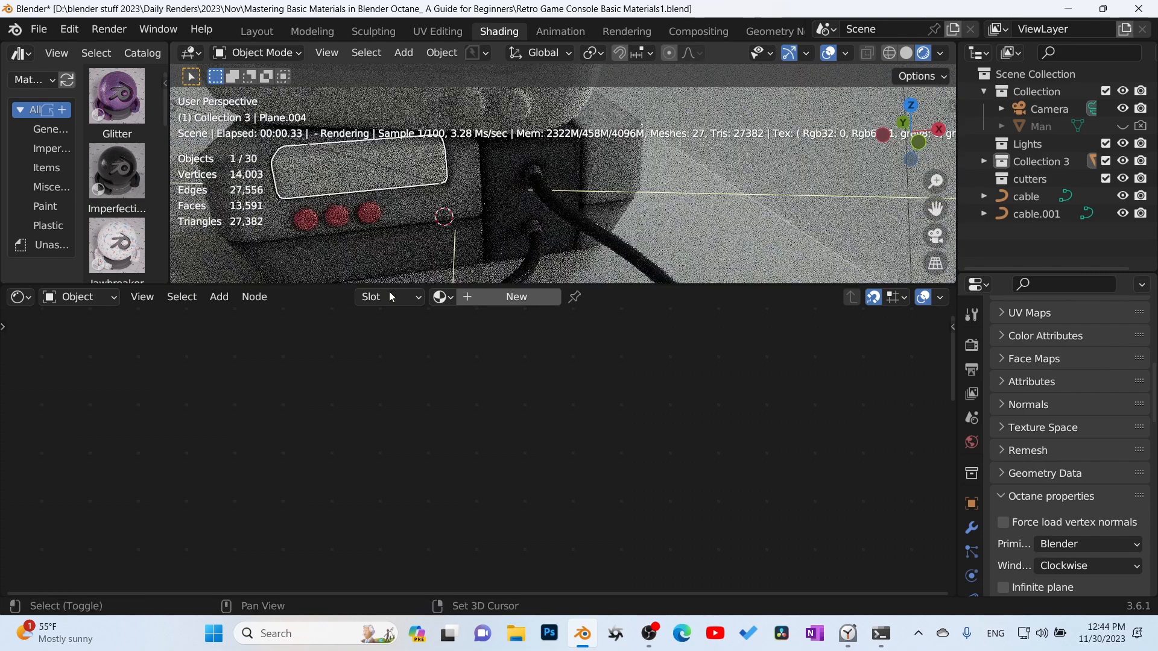
left_click(442, 297)
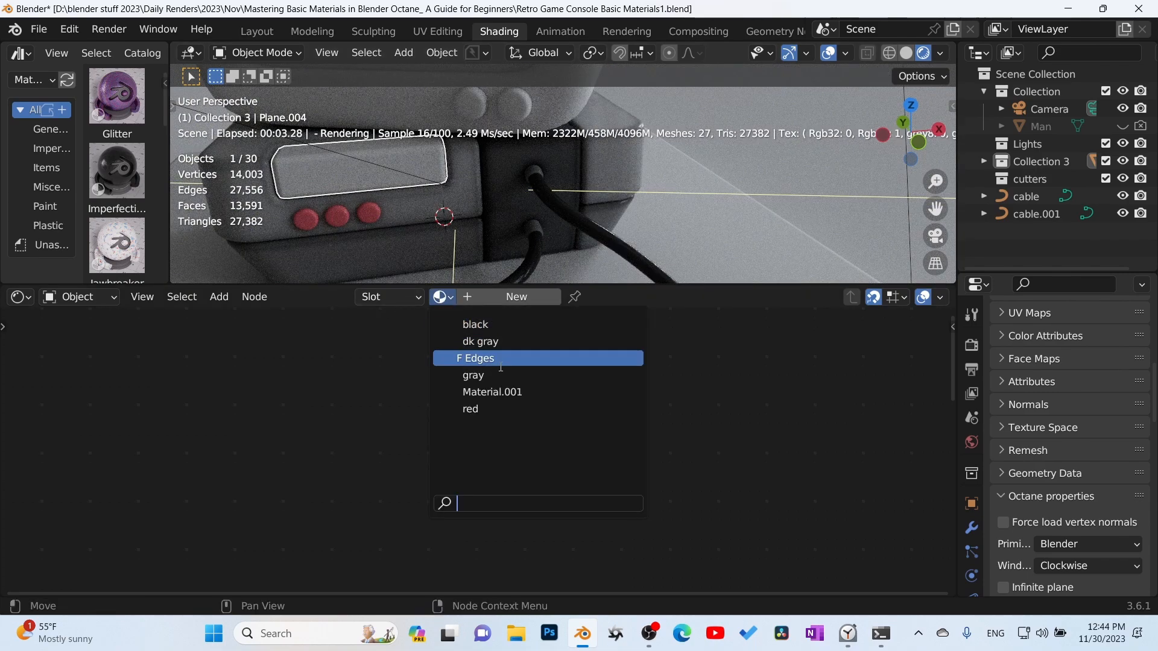
left_click(501, 374)
Assign the red material to the television casing and move its Roughness Generator node up closer to the Universal material node
scroll(543, 181, "down", 3)
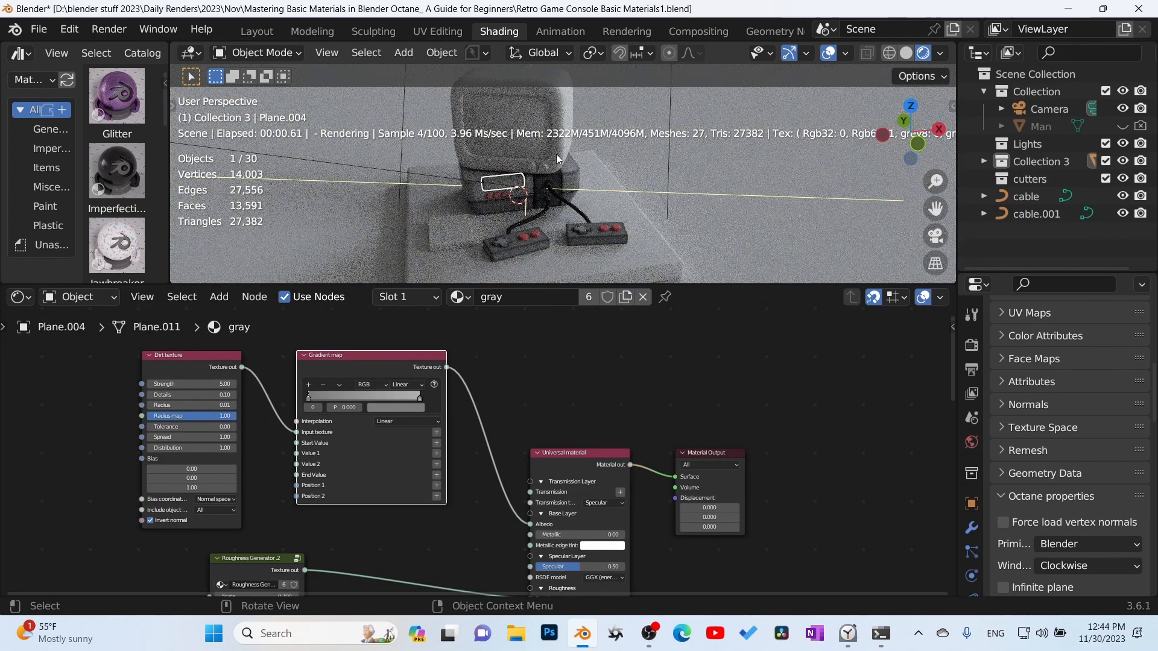
left_click(556, 158)
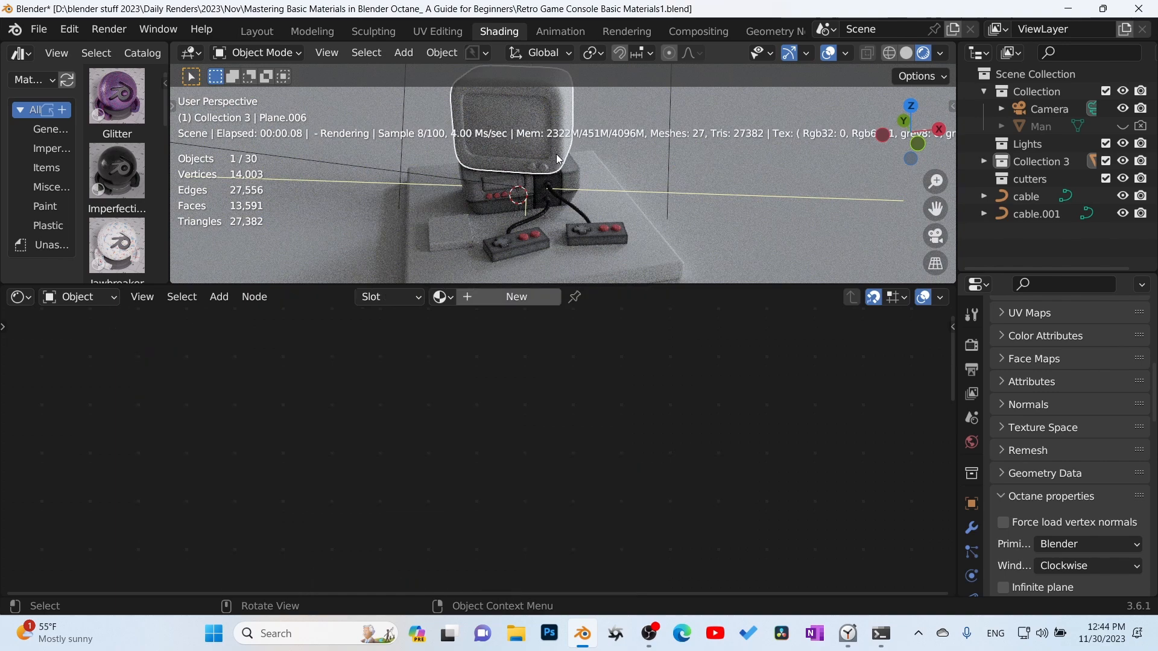
left_click(442, 296)
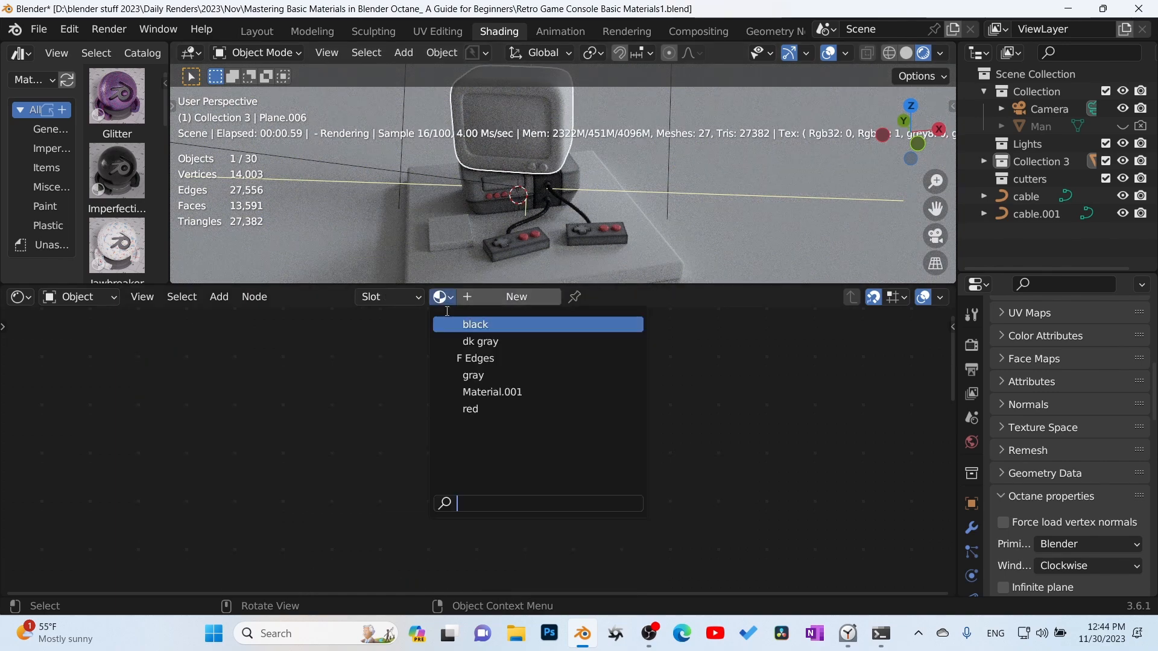
left_click(470, 409)
scroll(362, 464, "up", 1)
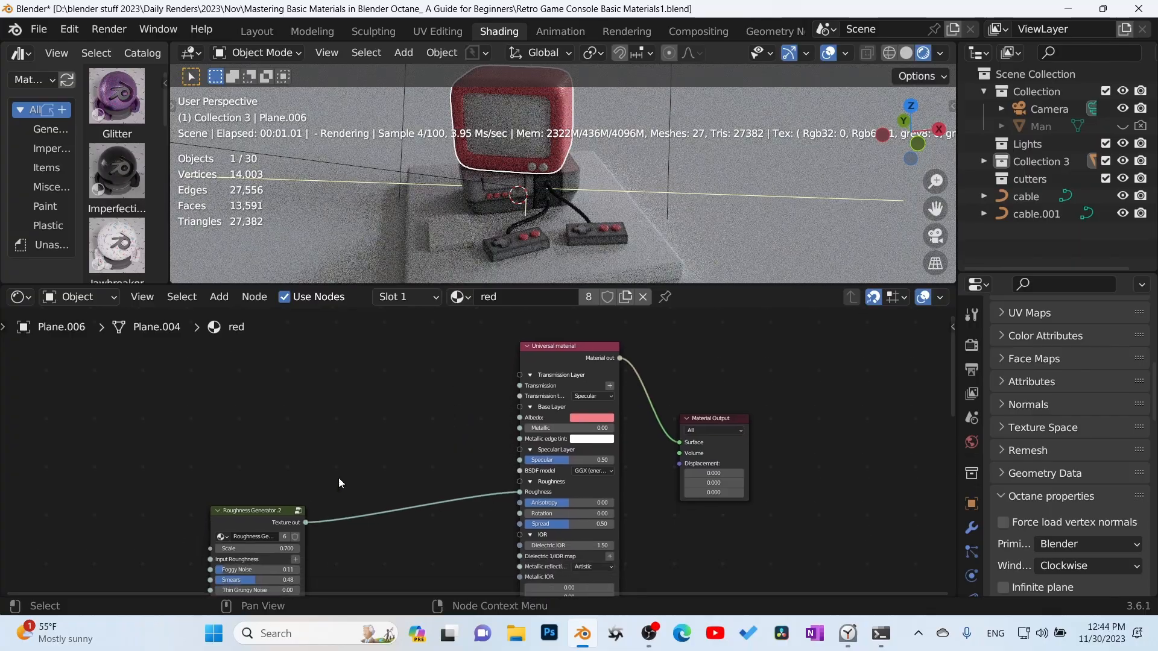
left_click_drag(298, 511, 326, 463)
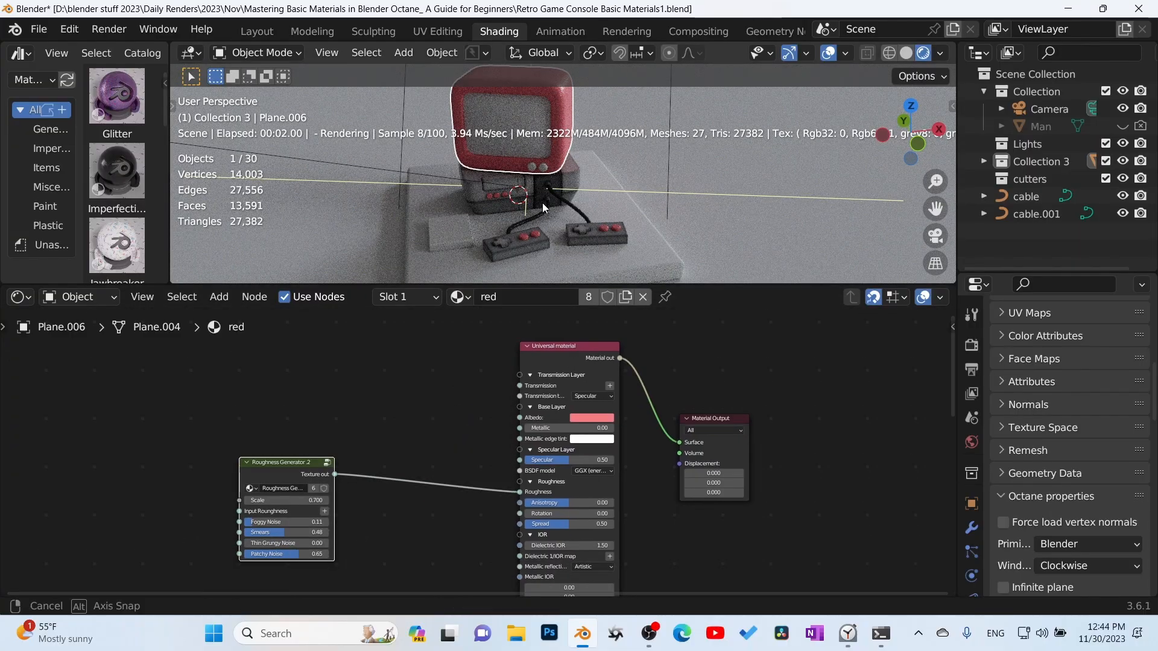
Make a separate copy of the red material for the television casing and change its Albedo to a muted warm gray
middle_click_drag(555, 191, 543, 229)
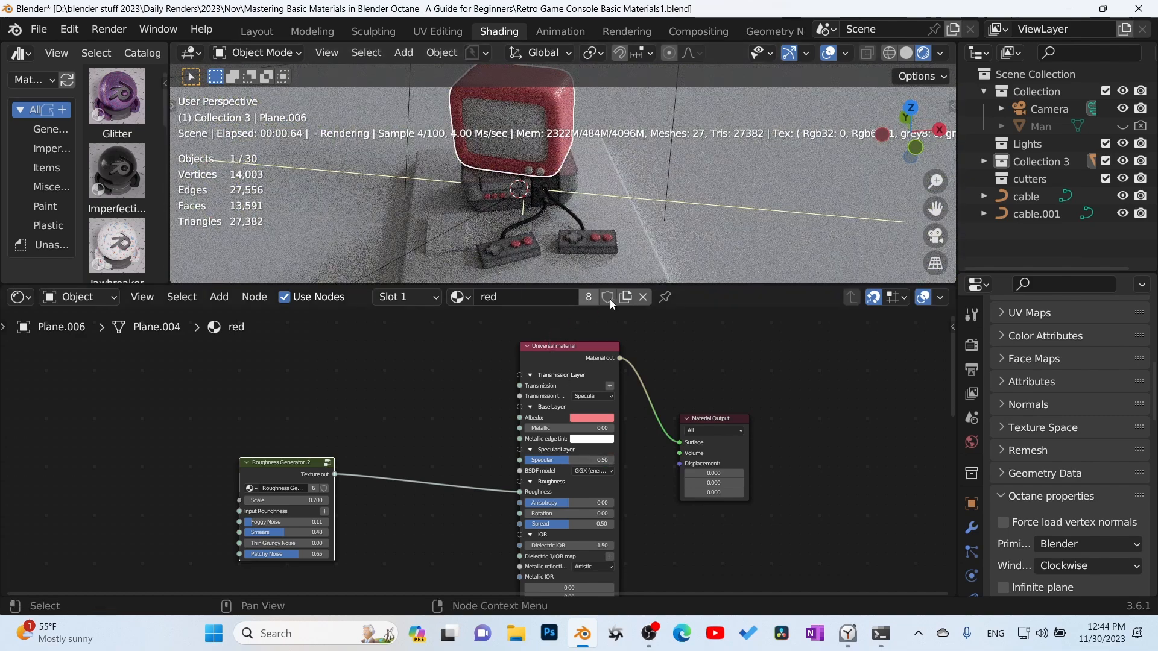
left_click(627, 297)
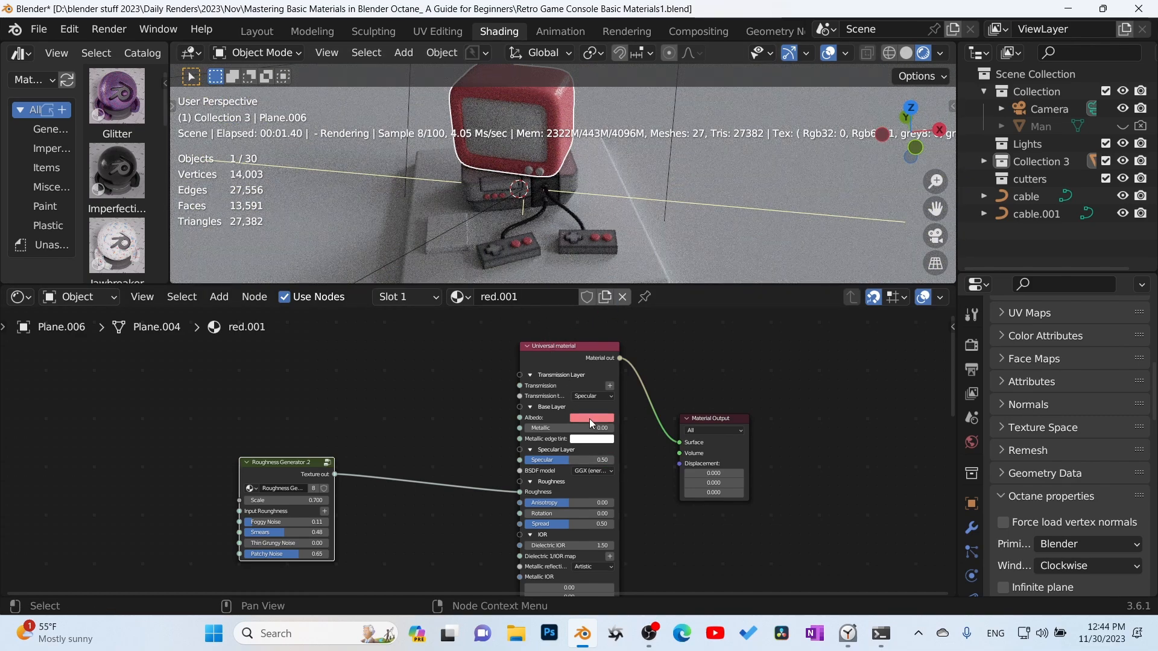
left_click(590, 420)
mouse_move(607, 346)
left_mouse_down()
mouse_move(597, 329)
mouse_move(608, 326)
left_mouse_up()
scroll(612, 328, "down", 6)
Try a separate copy of the red material on the left knob below the television screen
scroll(555, 169, "up", 2)
middle_click_drag(547, 179, 522, 177)
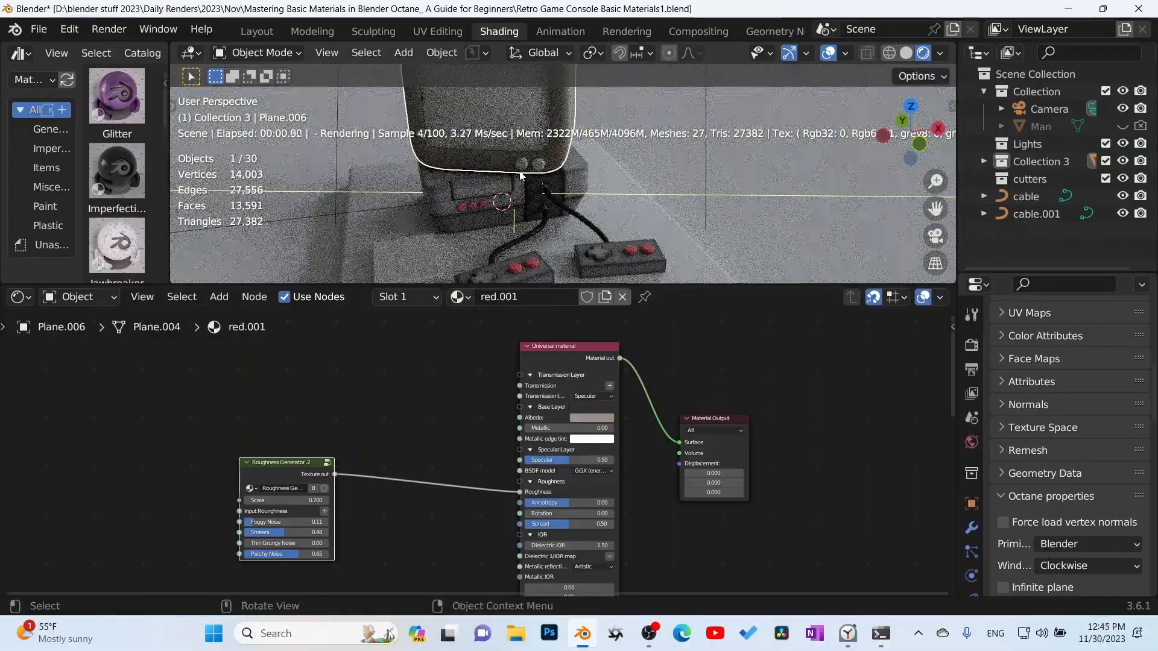
left_click(521, 171)
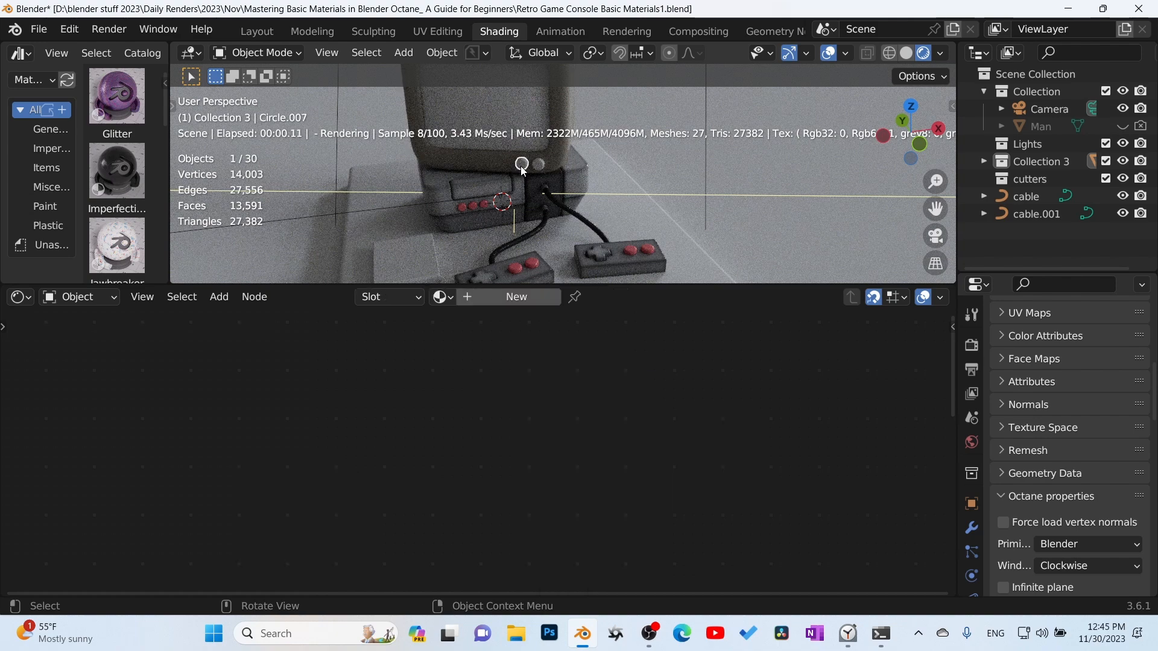
left_click(441, 297)
left_click(470, 409)
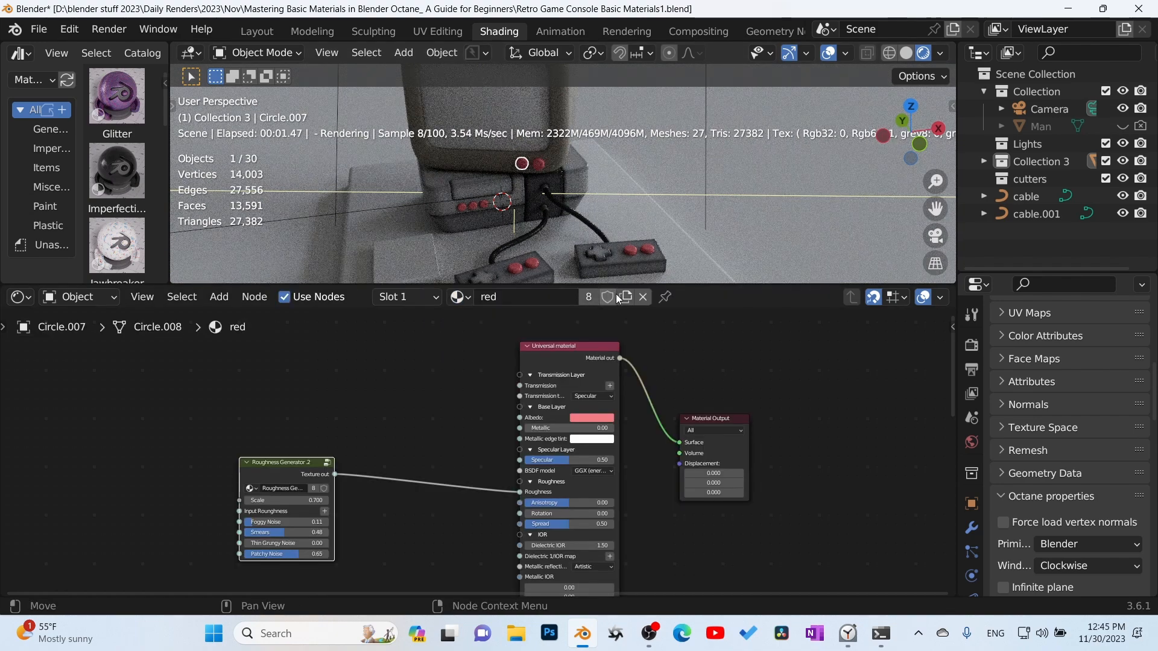
left_click(604, 297)
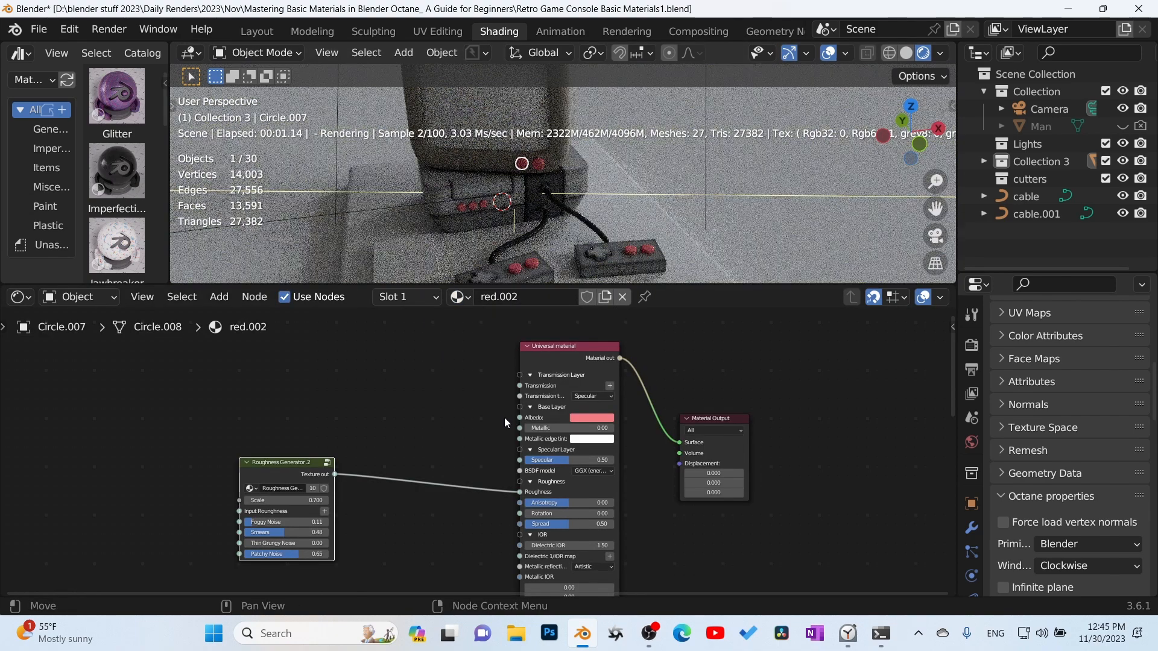
left_click(515, 298)
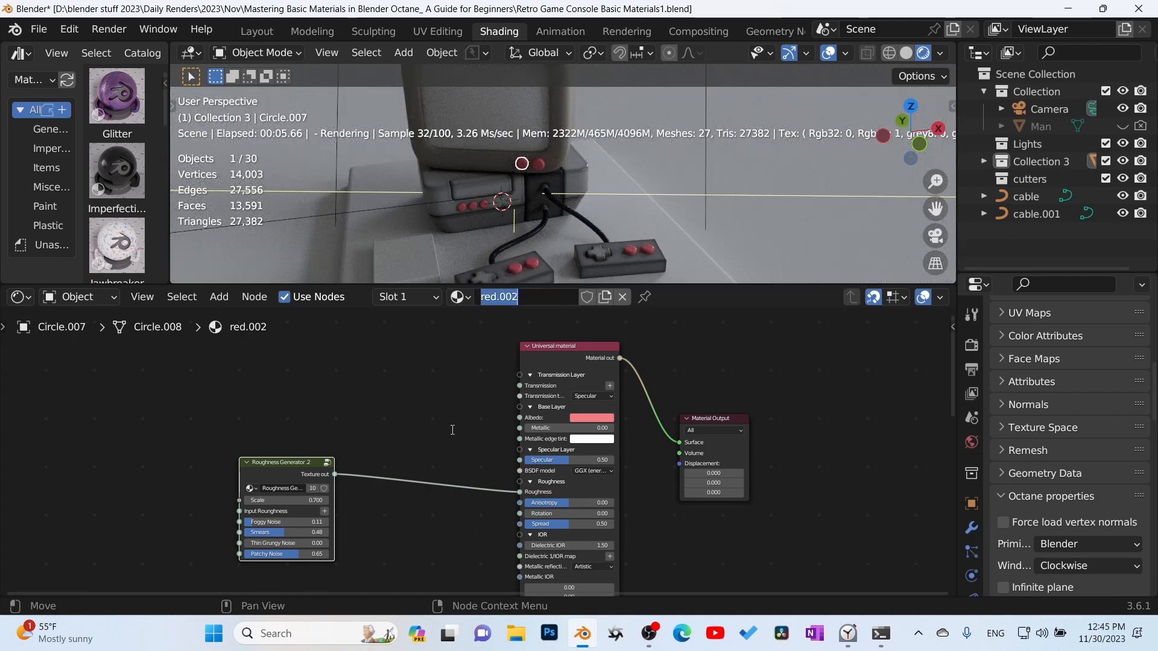
Assign the existing gray material to the left television knob
left_click(466, 299)
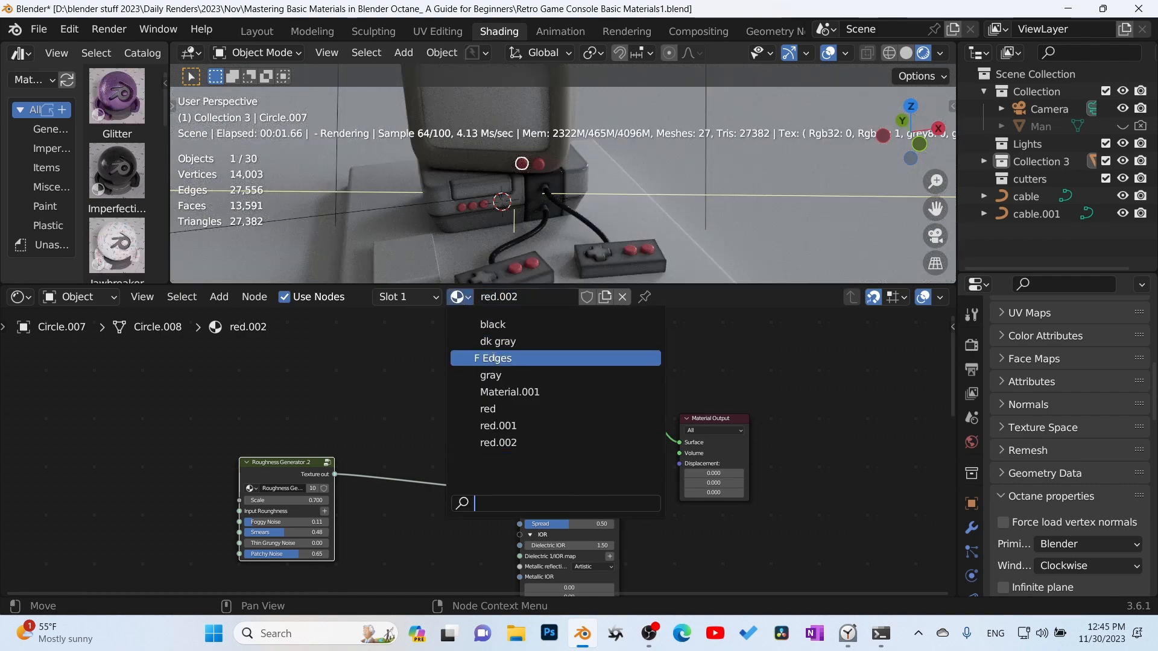
left_click(490, 375)
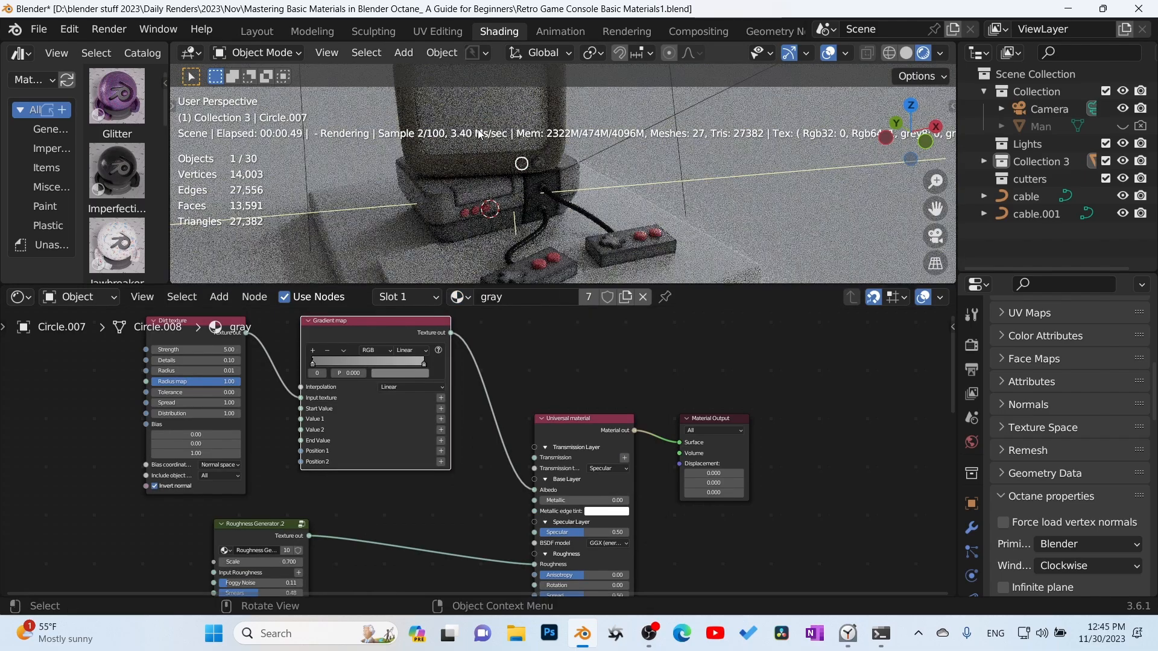
Select the television screen and define a render region around the television
left_click(481, 134)
middle_click_drag(532, 172, 502, 182, "shift")
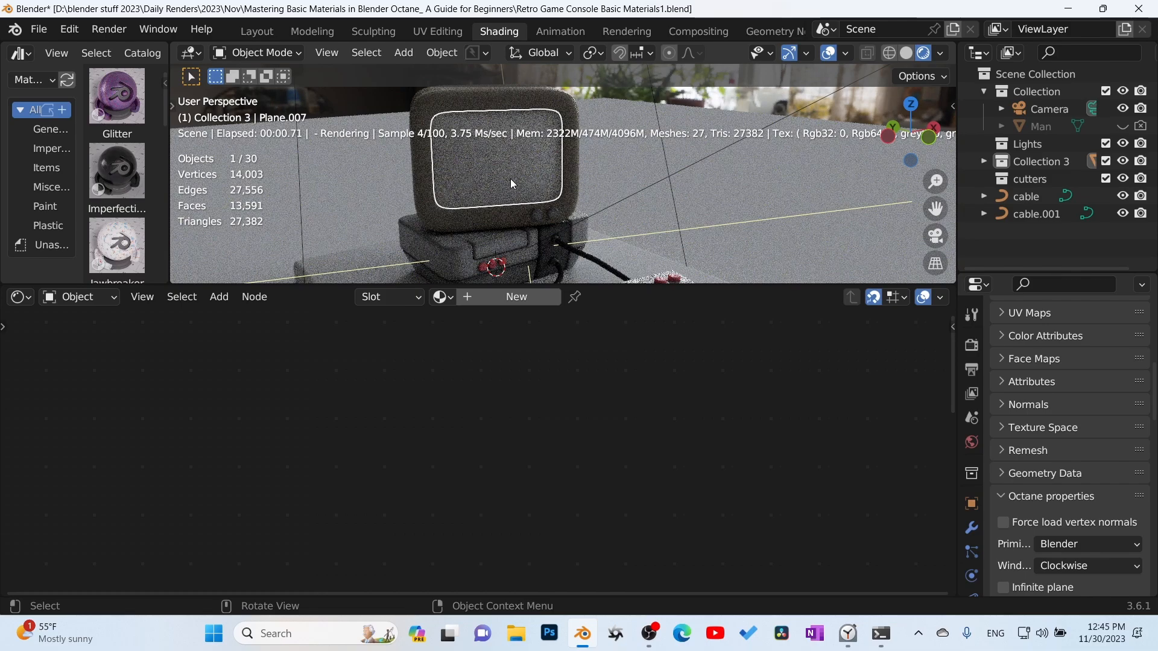
mouse_move(531, 181)
middle_mouse_down()
mouse_move(545, 191)
mouse_move(515, 182)
middle_mouse_up()
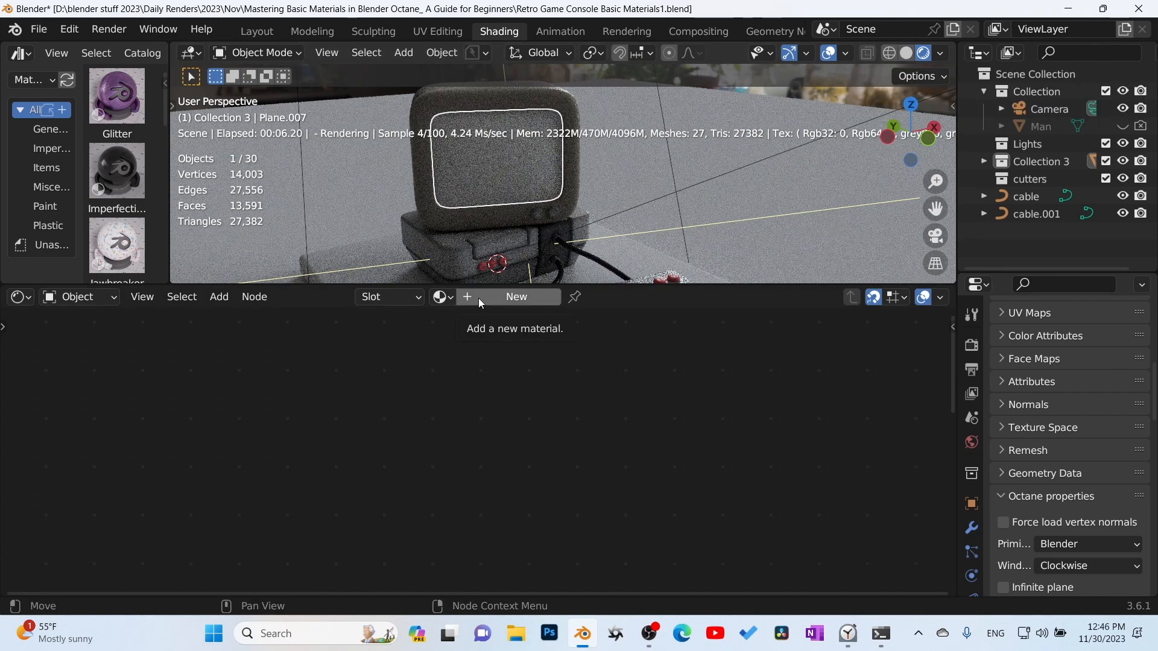
key("b")
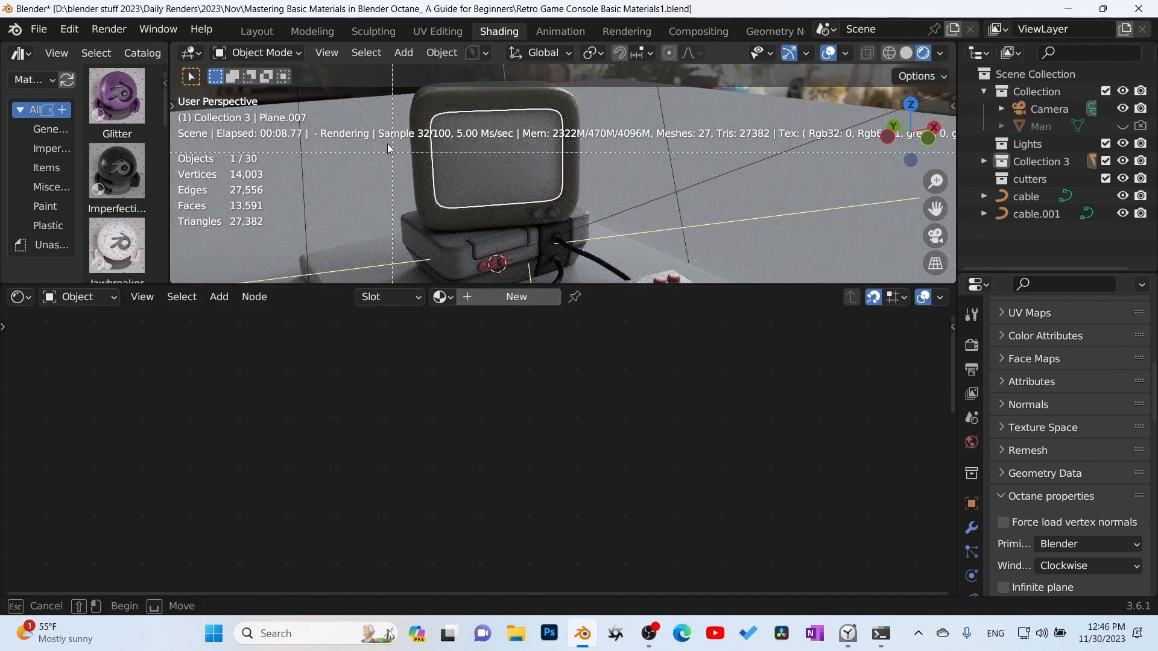
left_click_drag(402, 95, 596, 248)
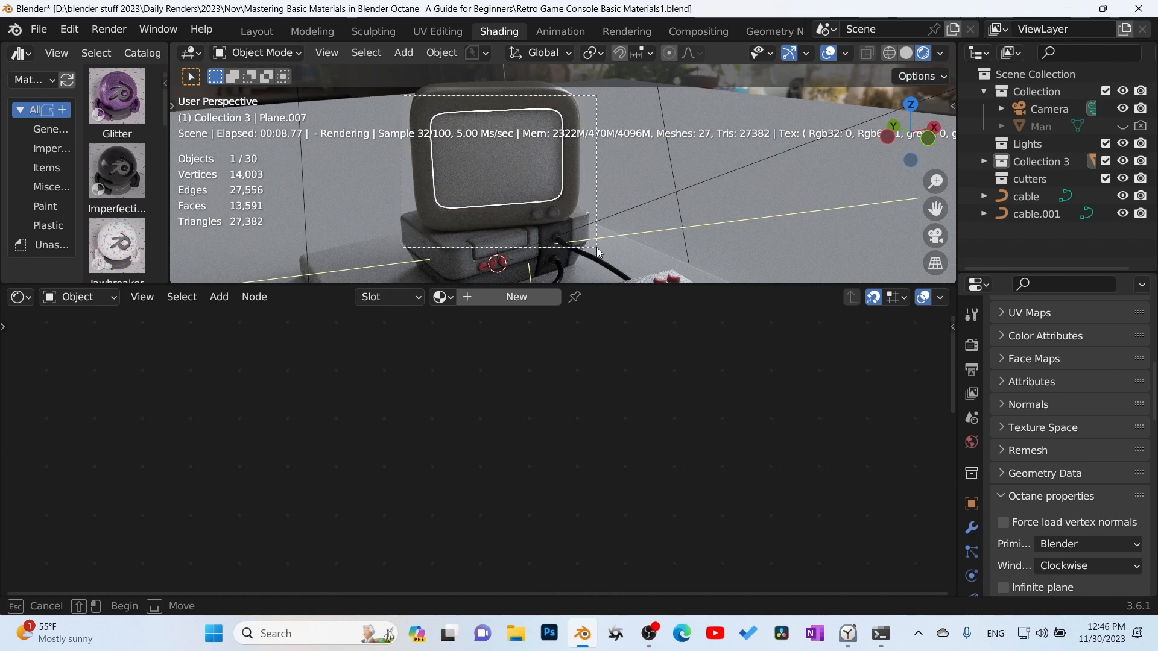
Create a new material for the television screen and set its BSDF model to GGX
left_click(516, 298)
middle_click_drag(449, 396, 400, 300)
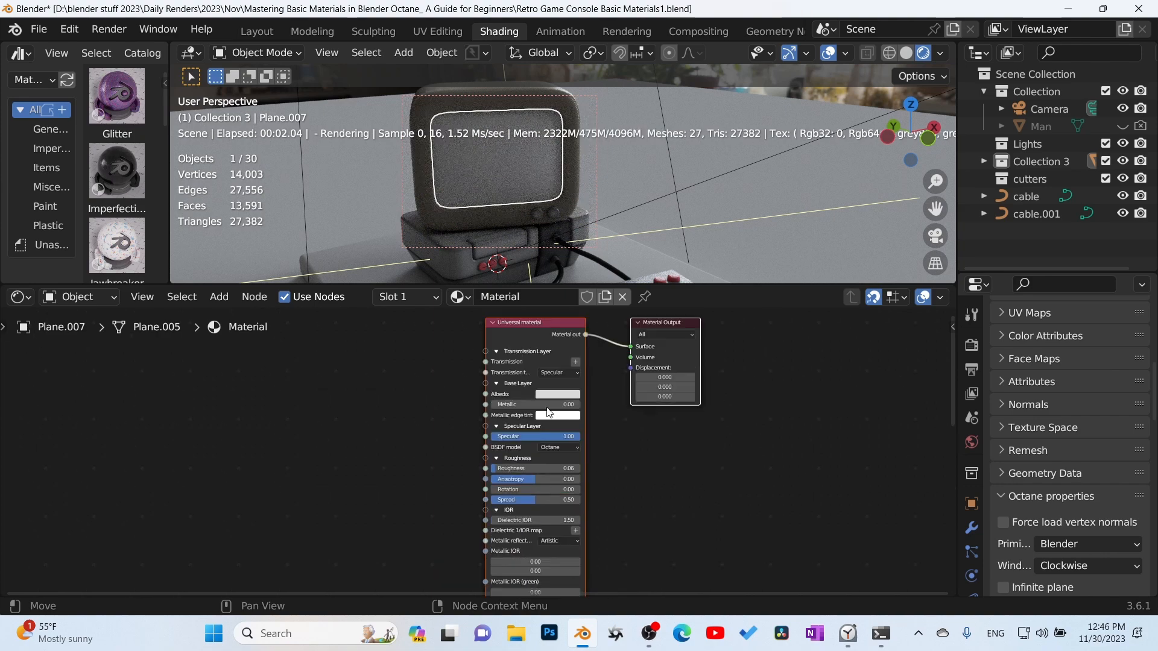
left_click(559, 447)
left_click(569, 486)
Try a Specular value of 0.5 on the screen material and restore it to 1
left_click(530, 436)
key("BackSpace")
type(".5")
key("Return")
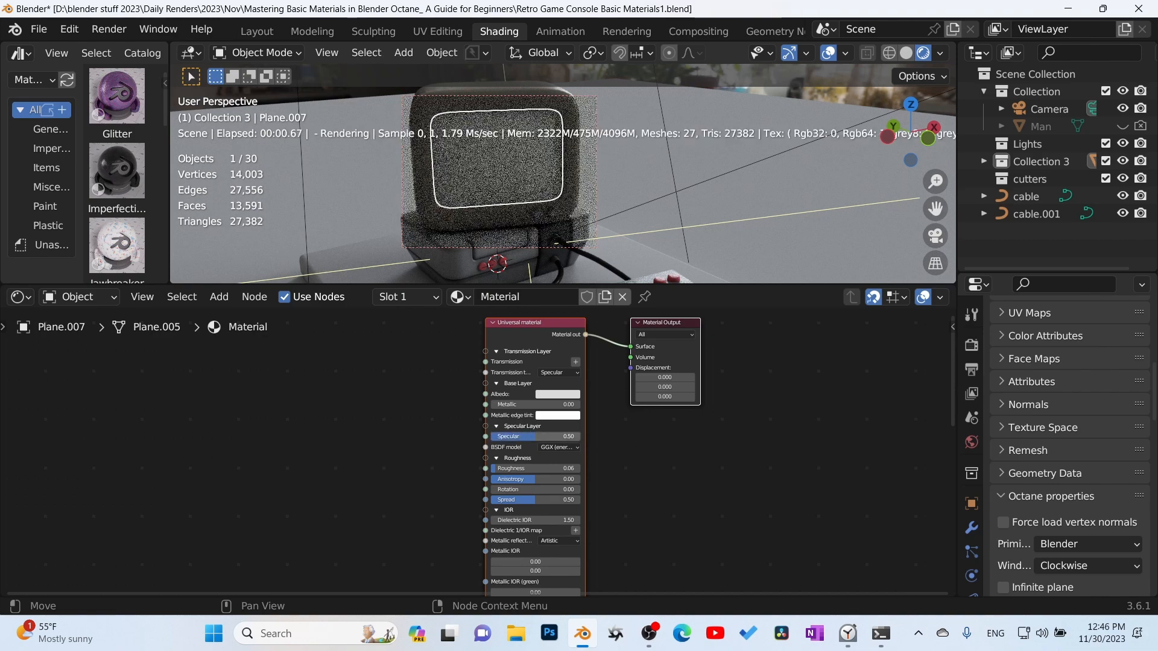
left_click(530, 436)
type("1")
key("Return")
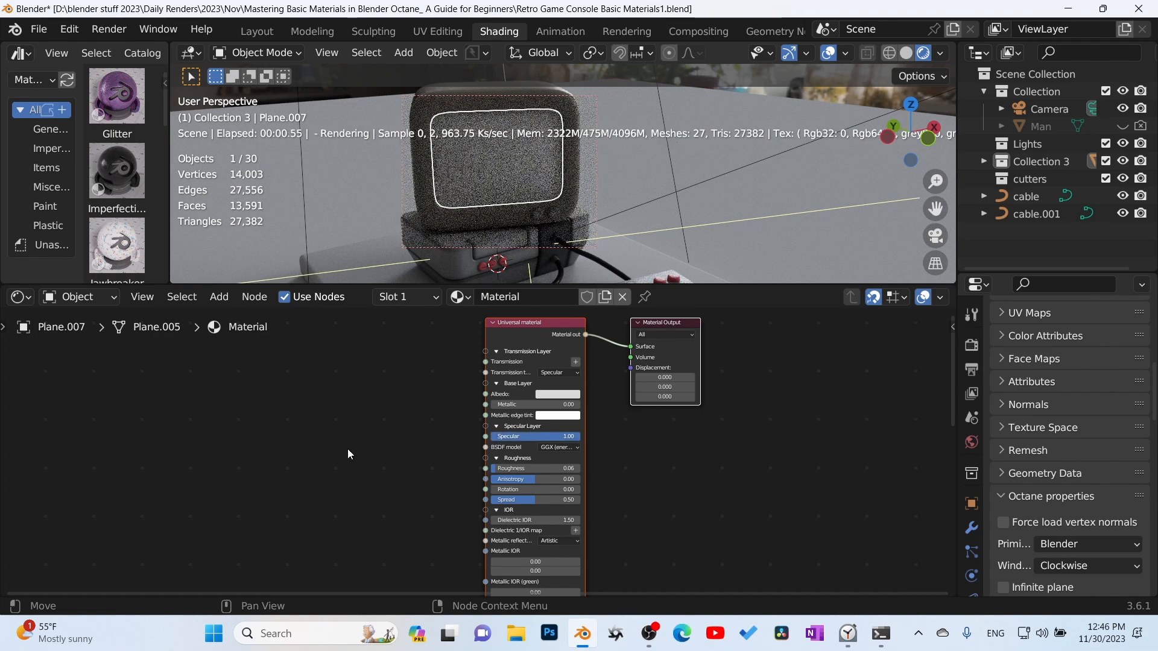
Add an RGB image node with the mario-golf image beside the screen's Universal material node
middle_click_drag(348, 450, 380, 445)
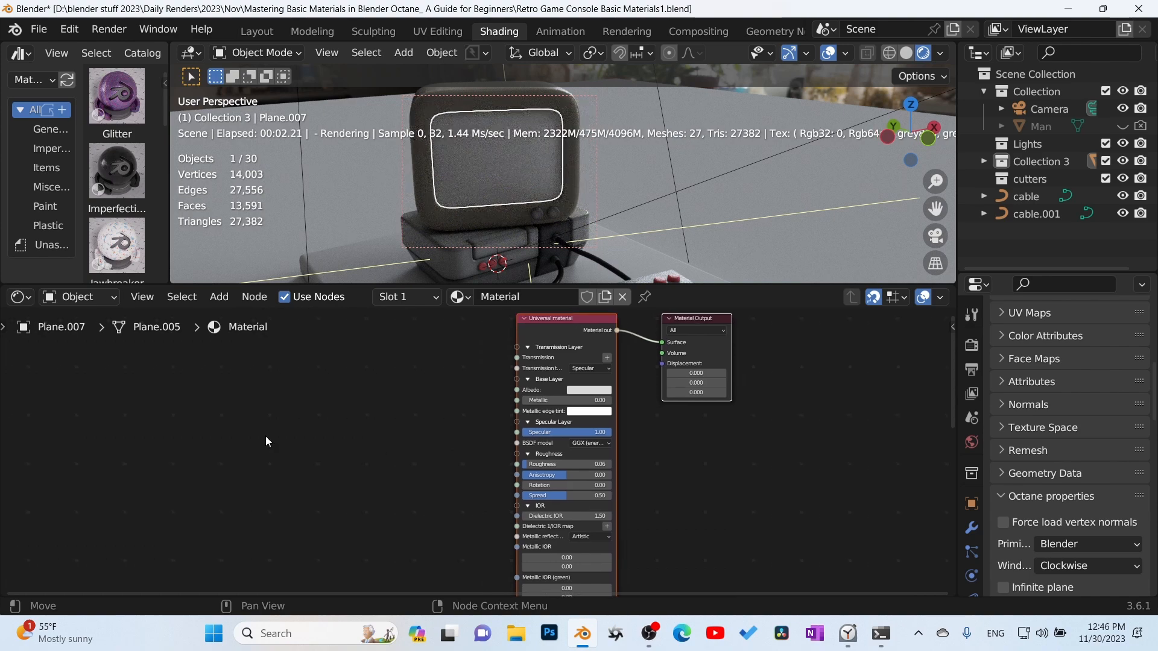
key("q")
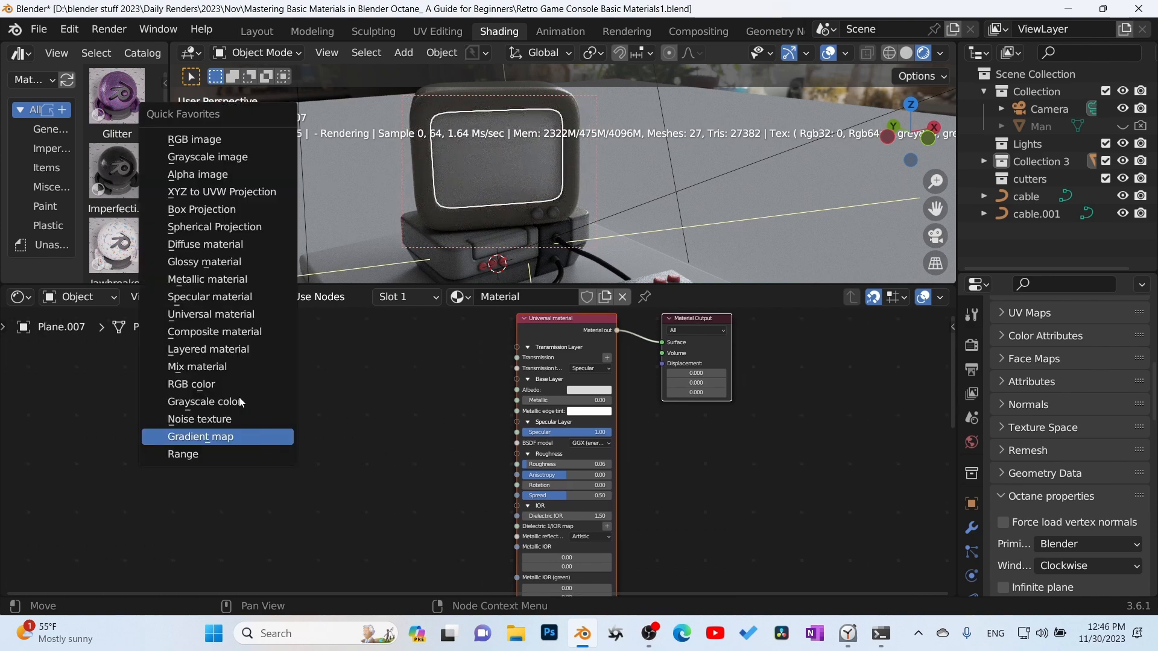
left_click(217, 144)
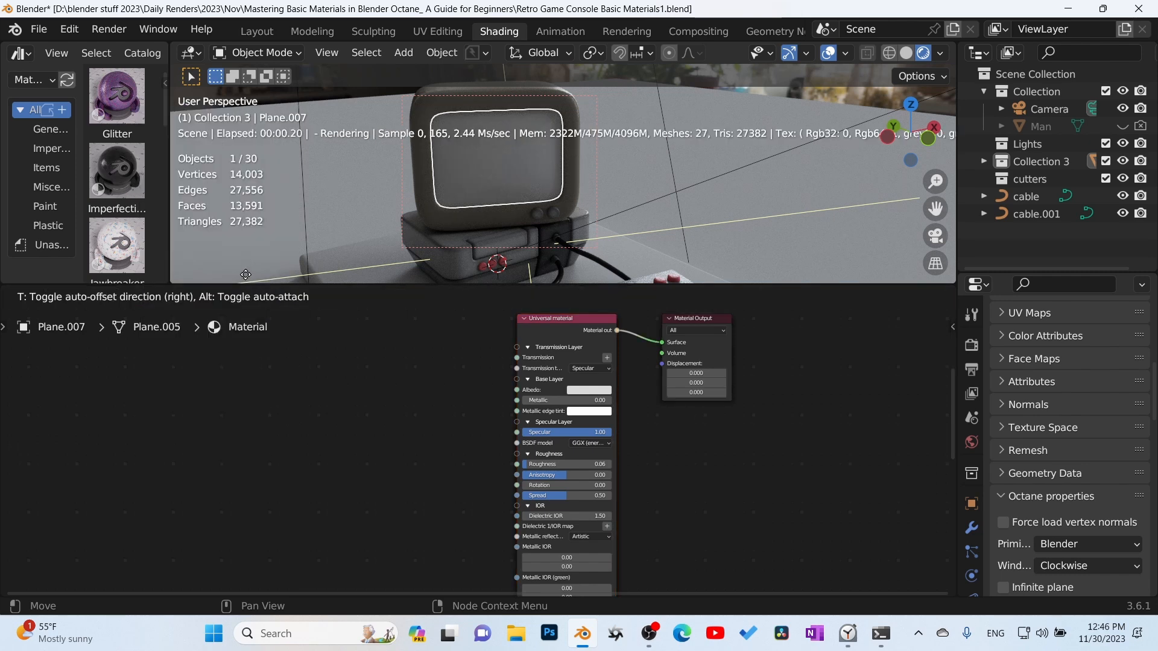
left_click(352, 381)
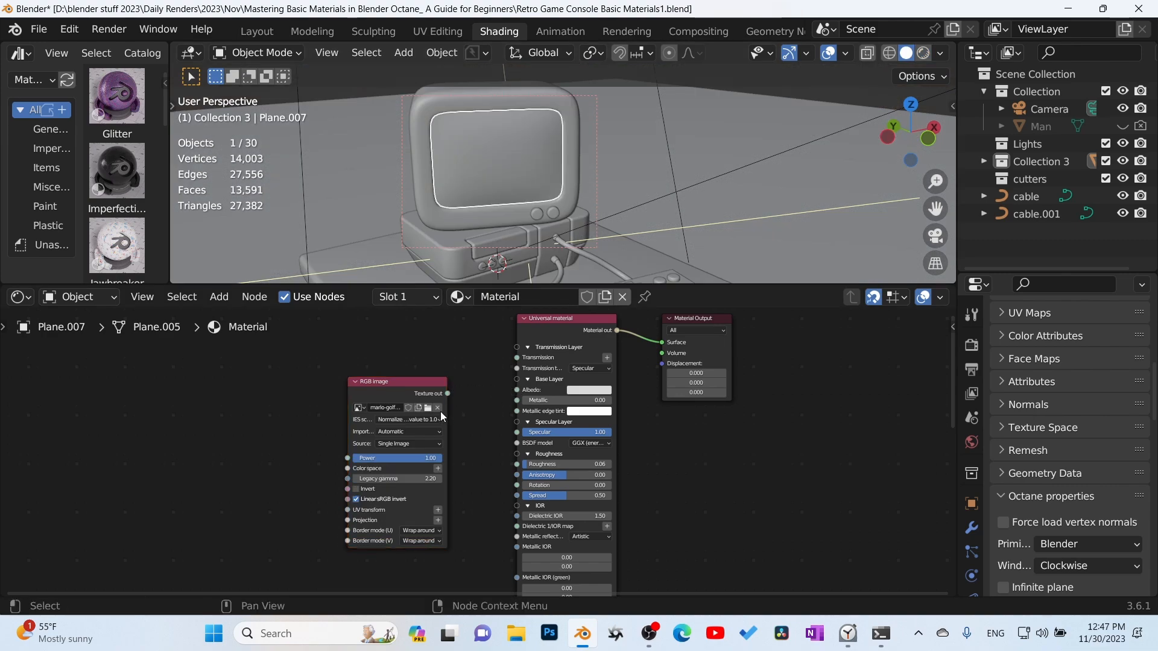
Connect the RGB image's texture output to the Universal material's Albedo and place the image node up beside it
left_click_drag(449, 393, 522, 389)
left_click_drag(397, 382, 394, 327)
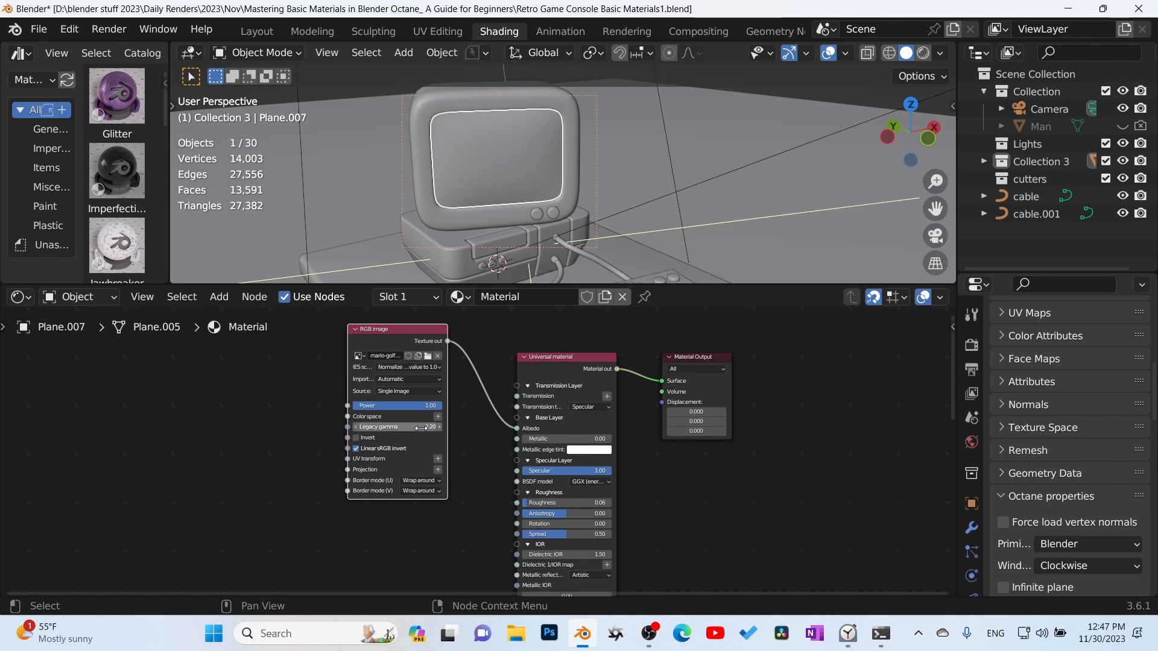
left_click_drag(380, 347, 373, 365)
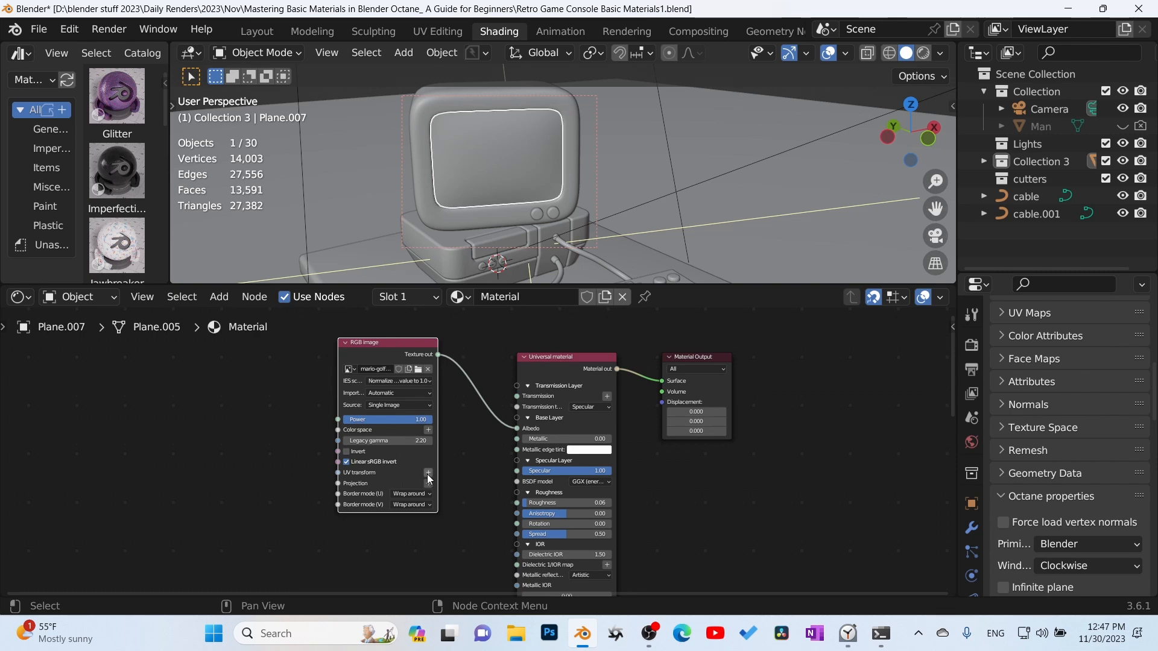
Add a 3D transformation node to the RGB image's UV transform input and place it beside the image node
left_click(428, 473)
left_click_drag(271, 468, 248, 377)
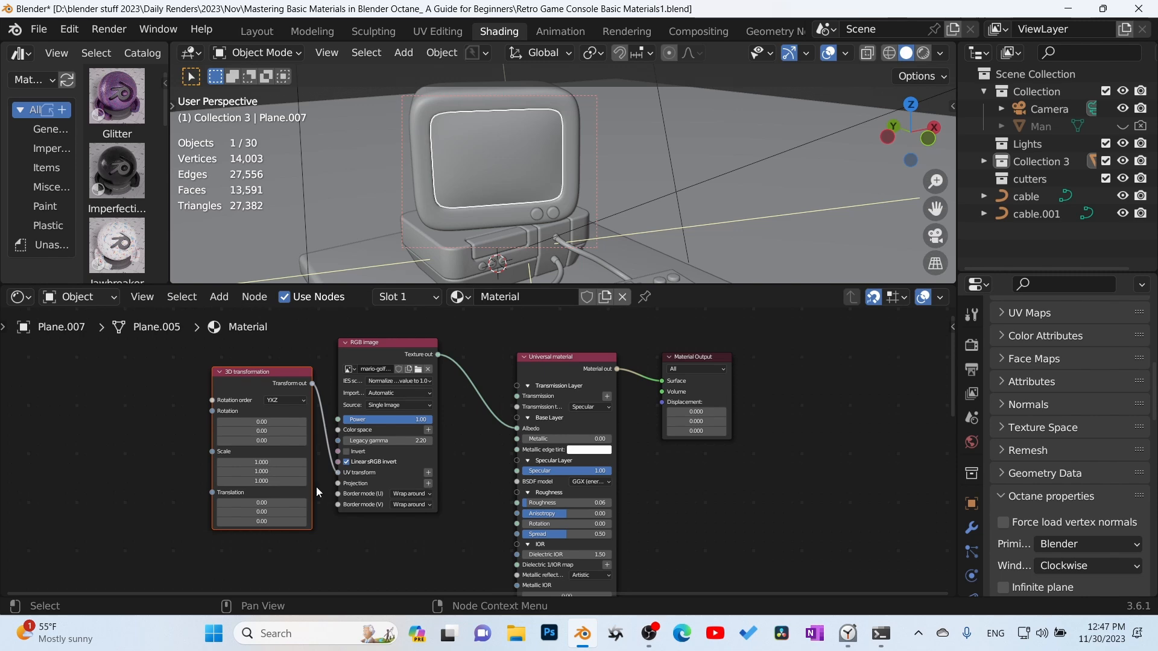
left_click(85, 476)
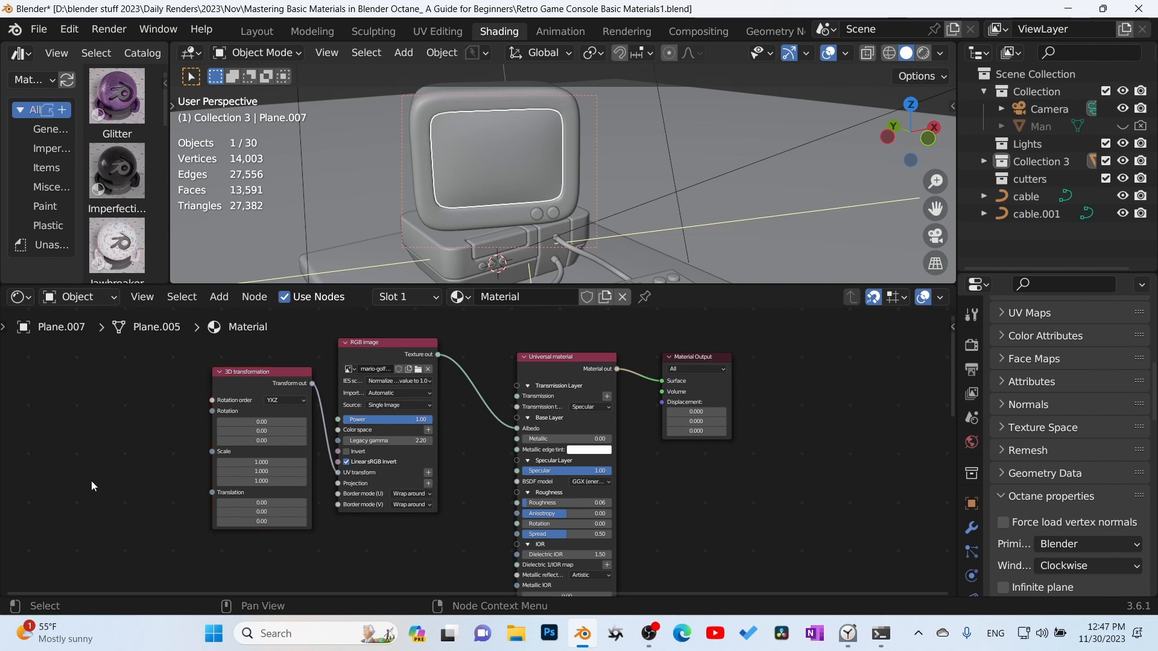
Add a Box Projection node, connect it to the RGB image's Projection input and place it beside the 3D transformation node
key("shift+a")
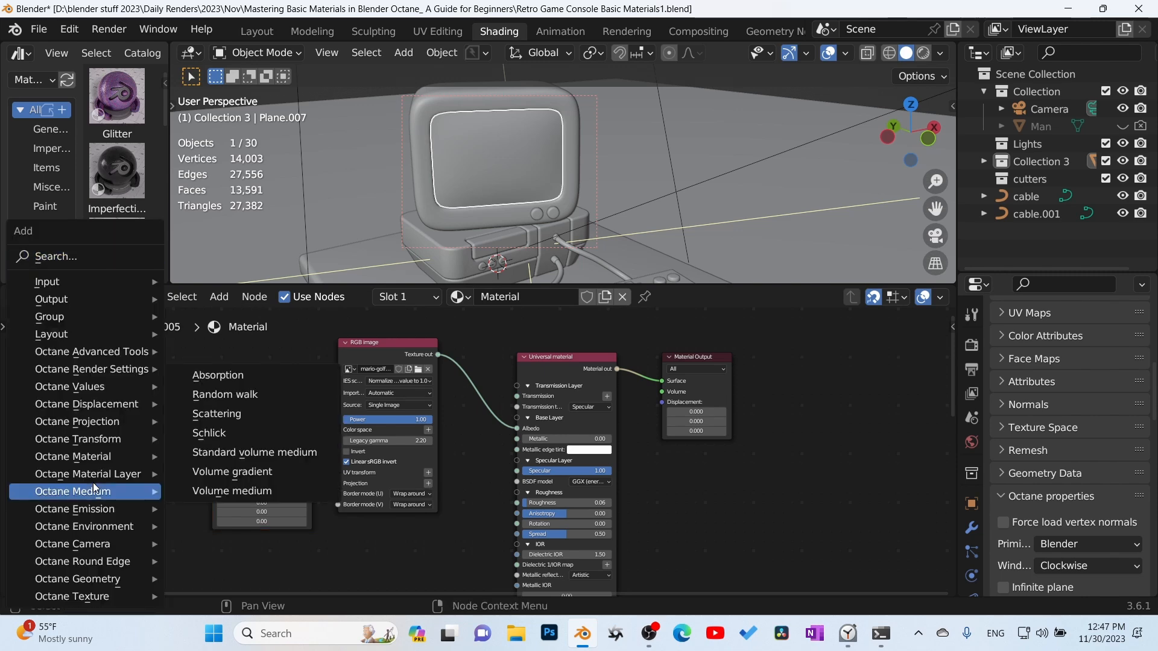
mouse_move(107, 421)
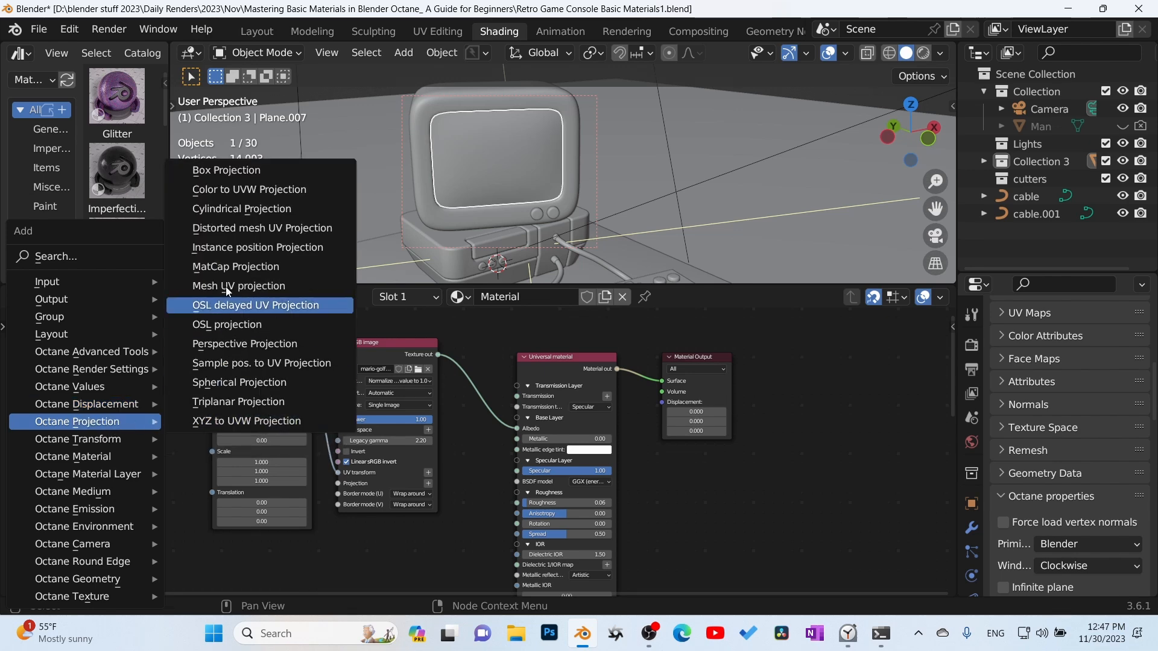
left_click(238, 174)
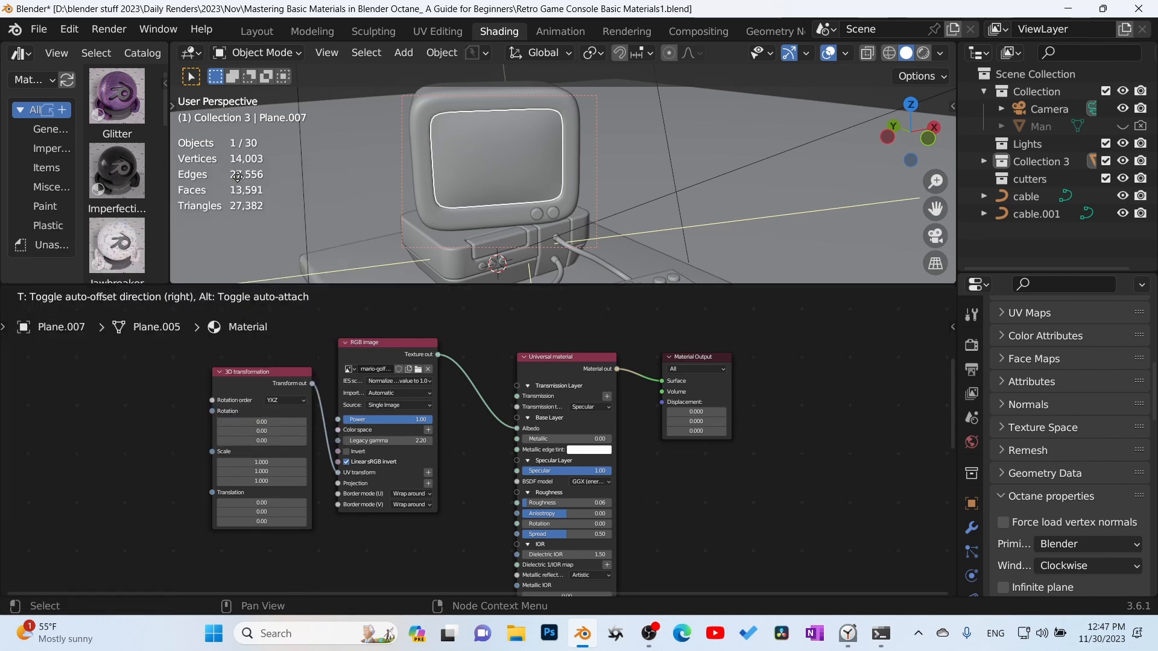
left_click(180, 502)
left_click_drag(186, 500, 338, 484)
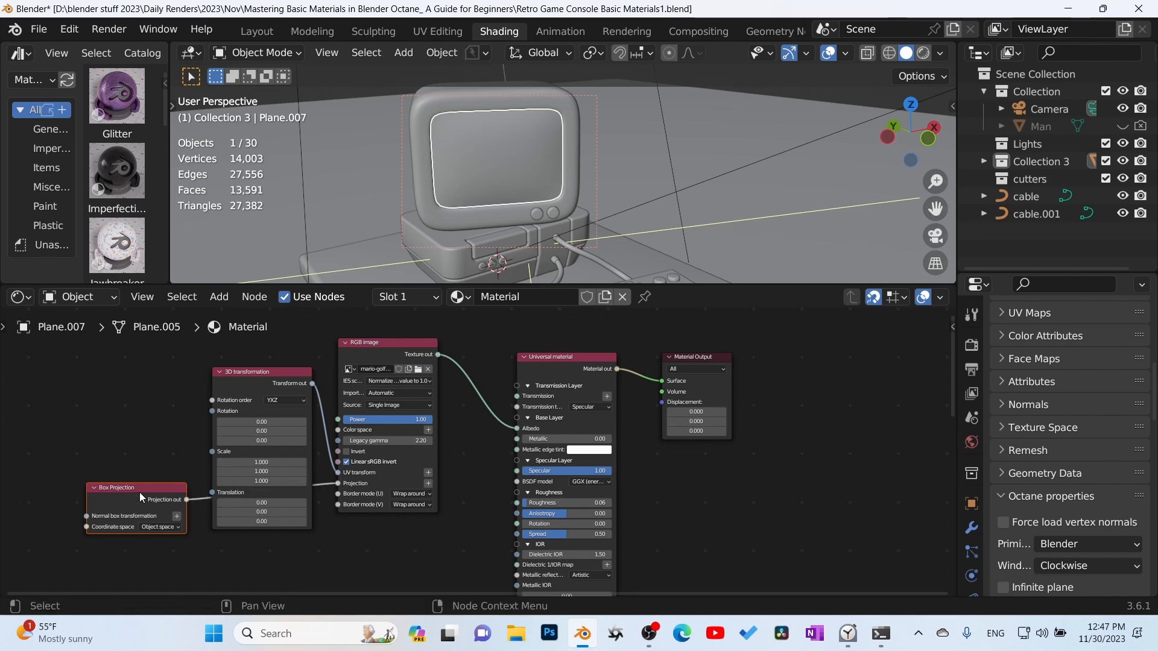
left_click_drag(139, 494, 139, 483)
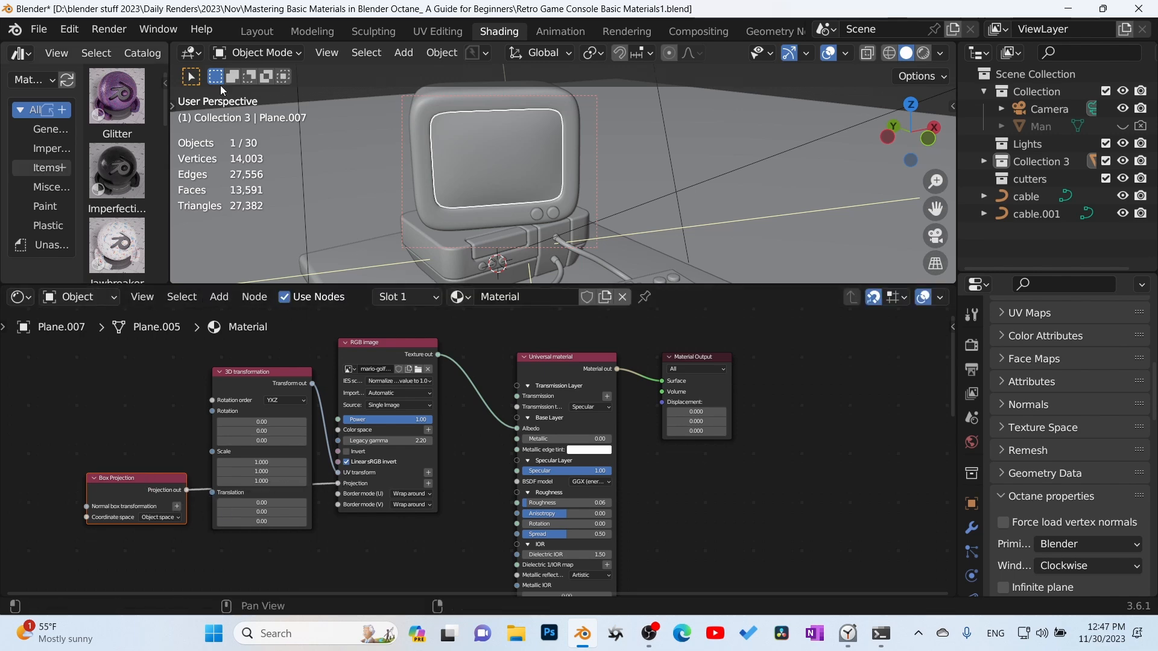
In the UV Editing workspace, unwrap all faces of the television screen plane with Cube Projection
left_click(442, 31)
key("KP_Decimal")
middle_click_drag(830, 373, 836, 383)
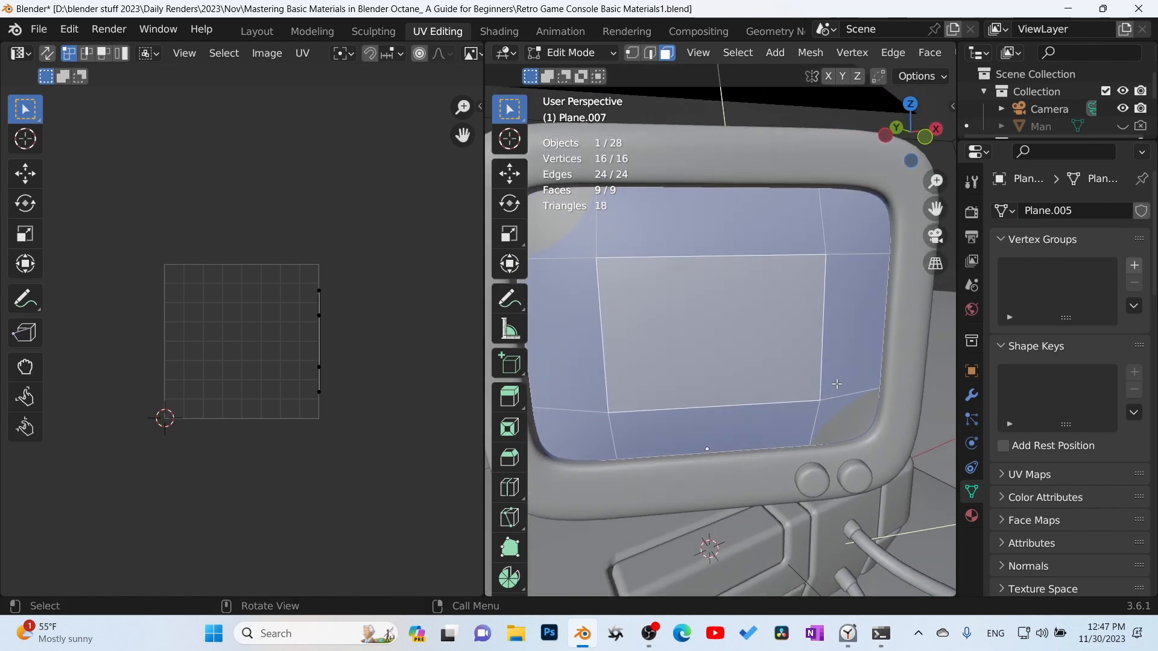
key("Tab")
left_click(973, 388)
key("u")
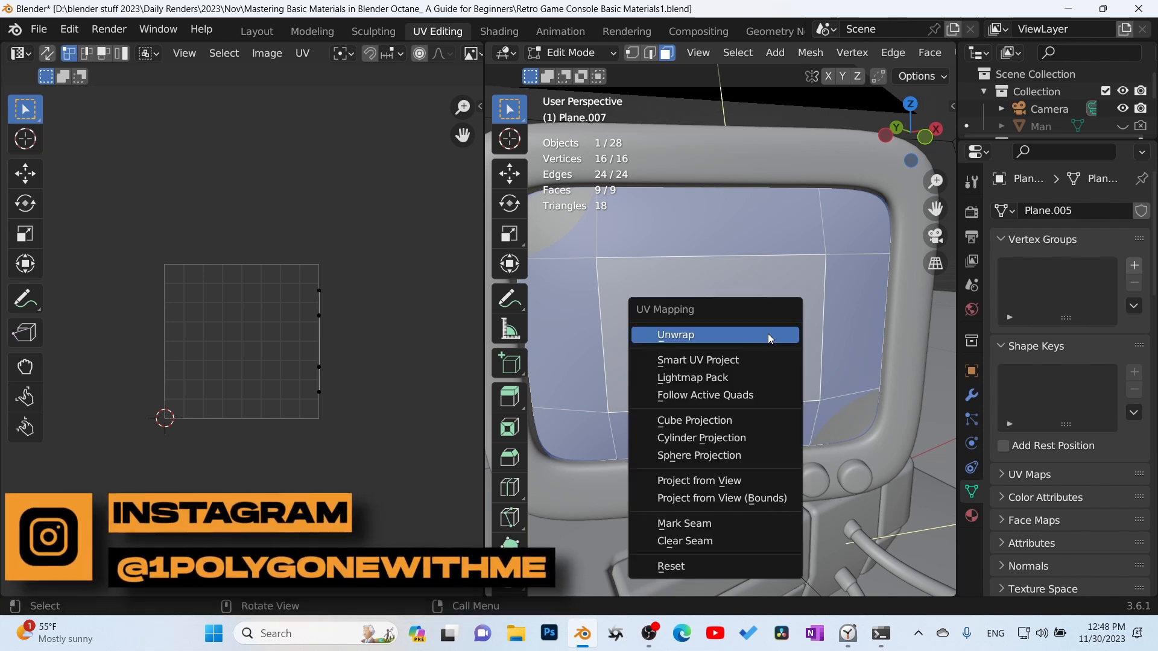
left_click(744, 421)
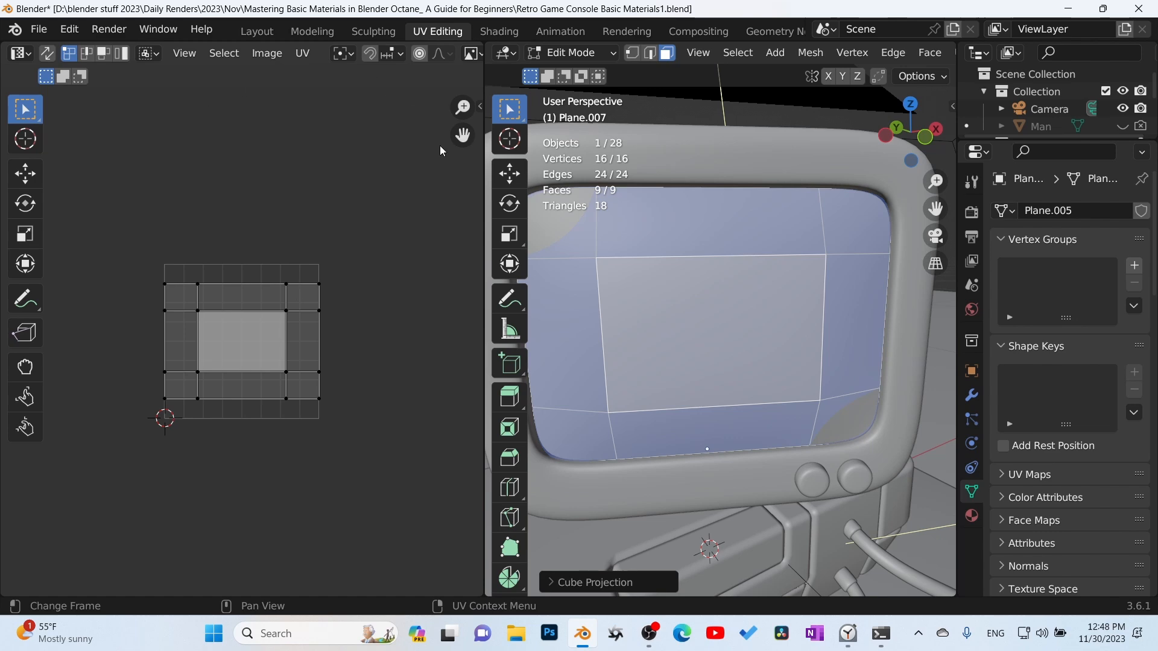
Display the mario-golf image behind the screen's UV layout in the UV editor
scroll(420, 60, "down", 5)
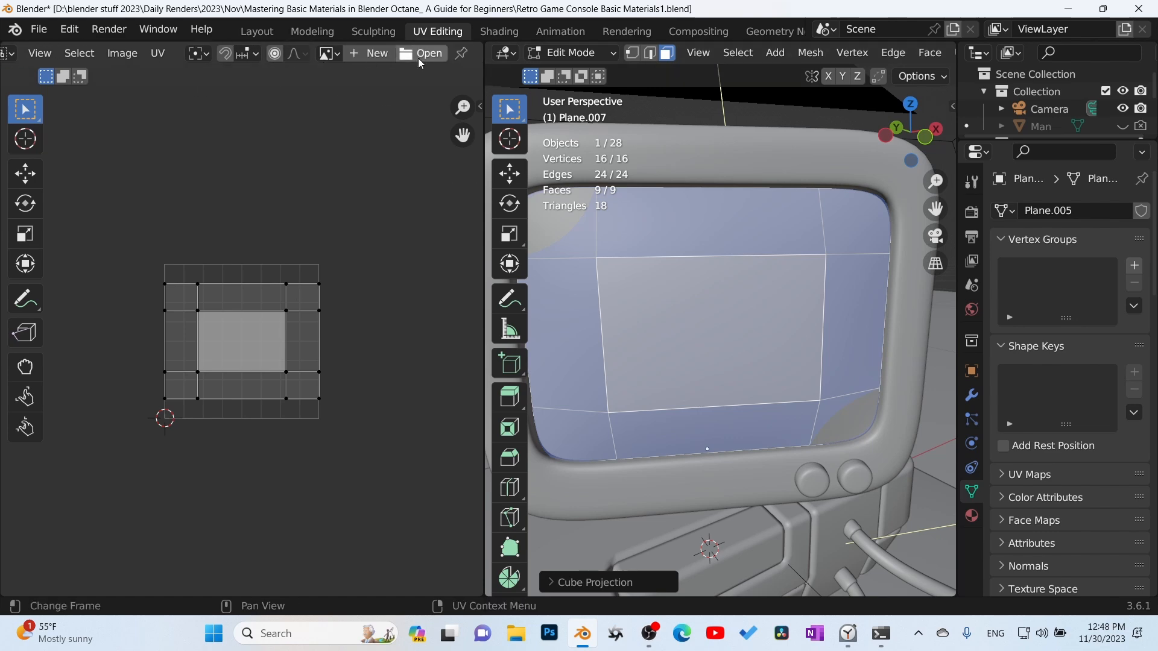
left_click(326, 53)
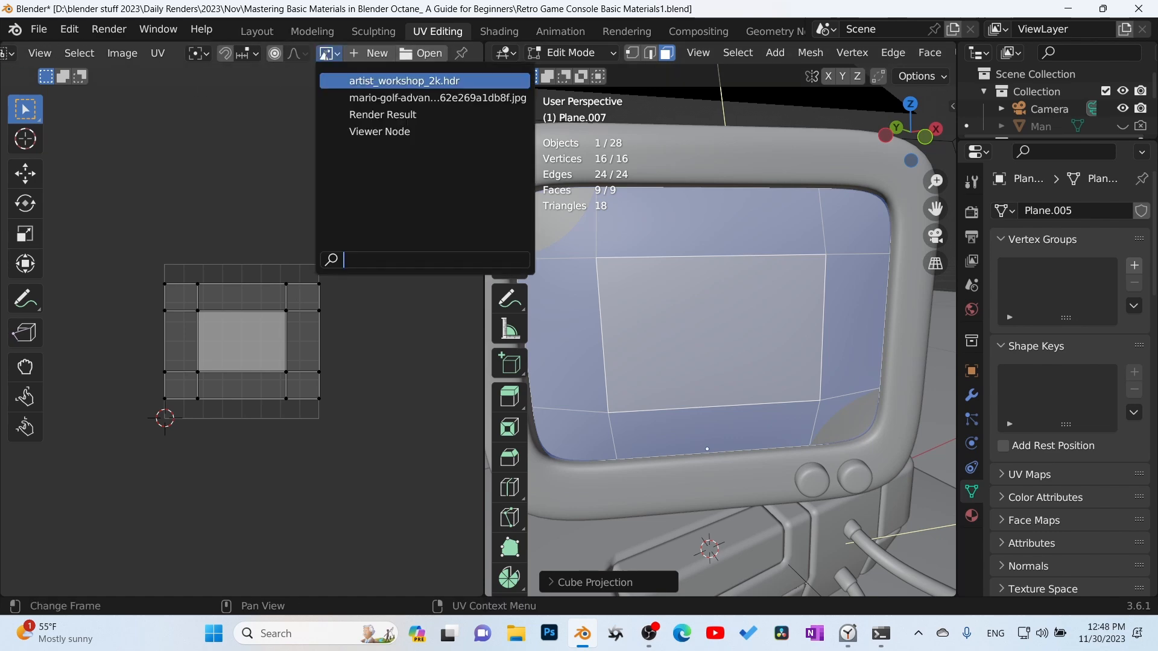
left_click(352, 98)
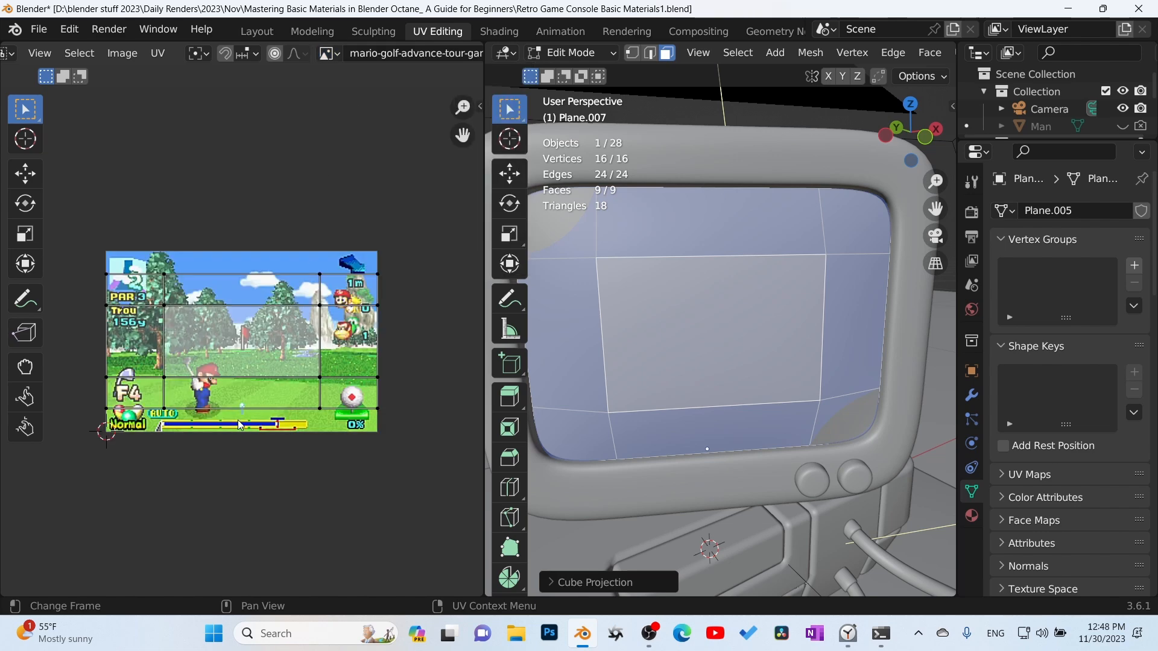
Fit the whole UV layout to the mario-golf image, stretching it along Y by about 1.33
key("a")
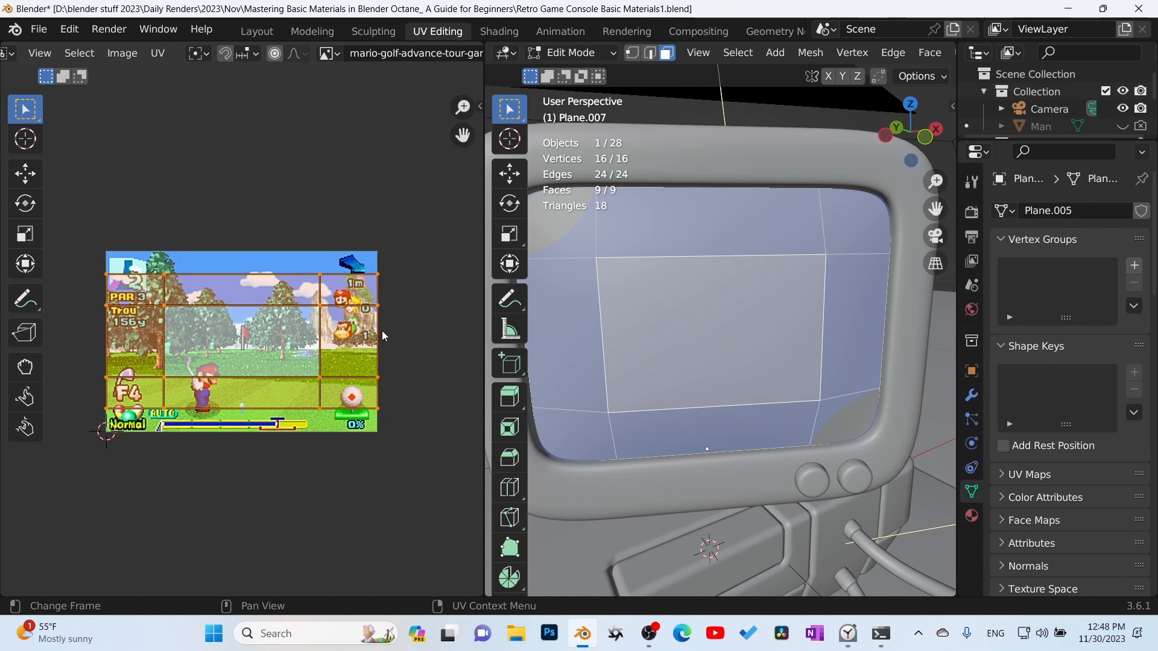
key("s")
key("x")
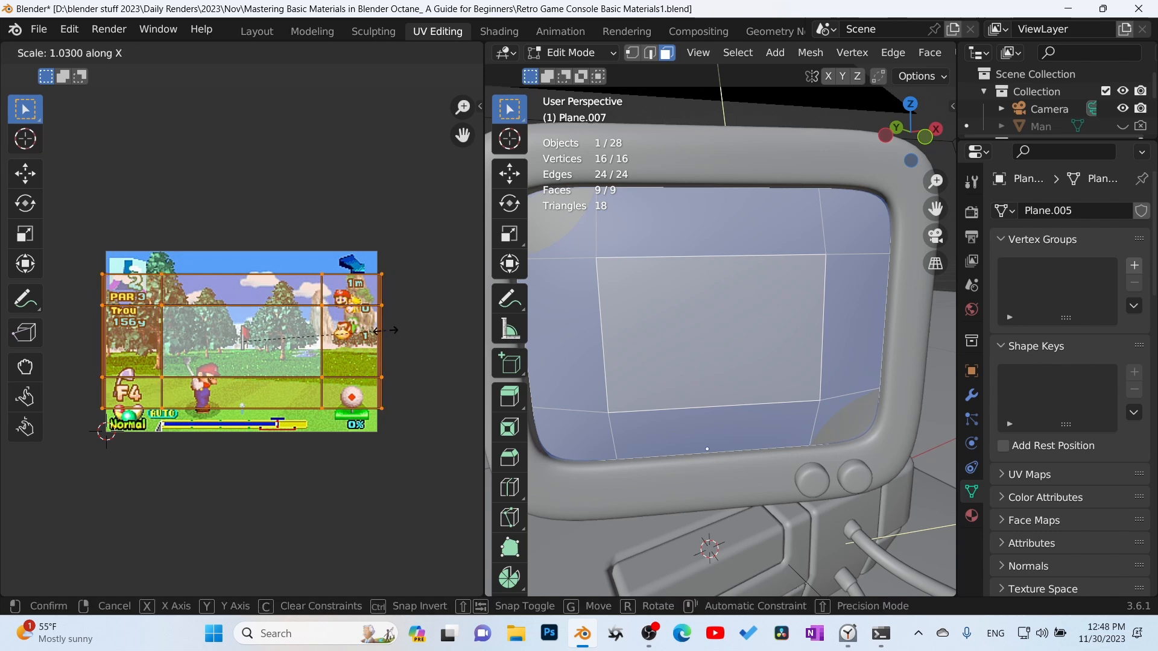
left_click(370, 343)
key("s")
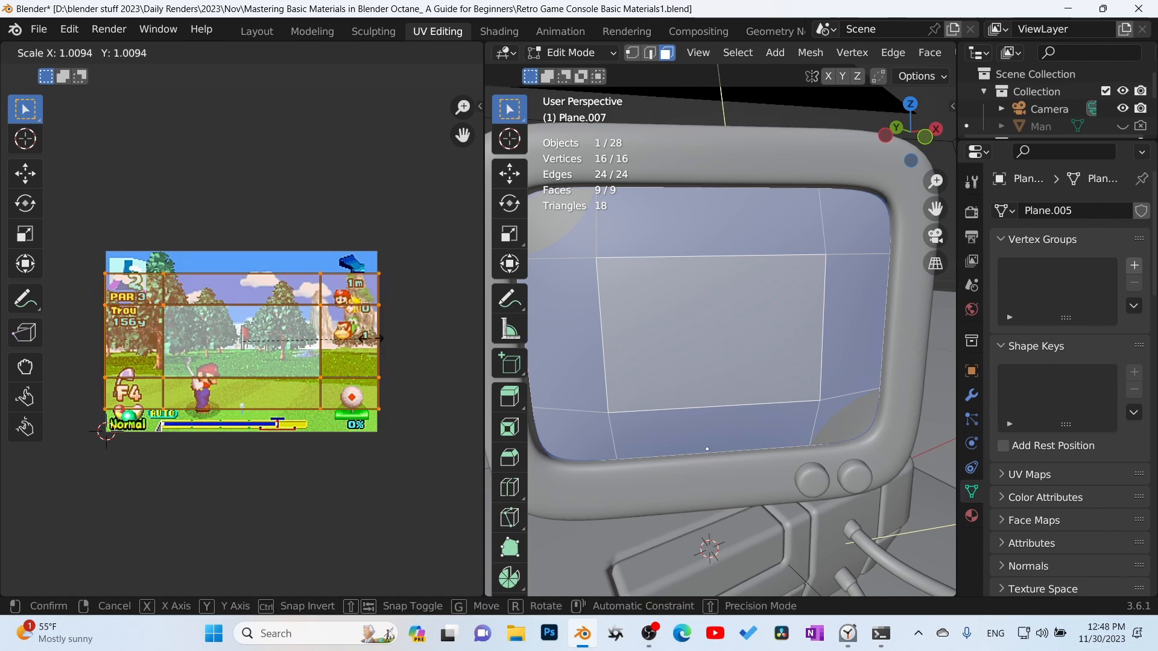
key("y")
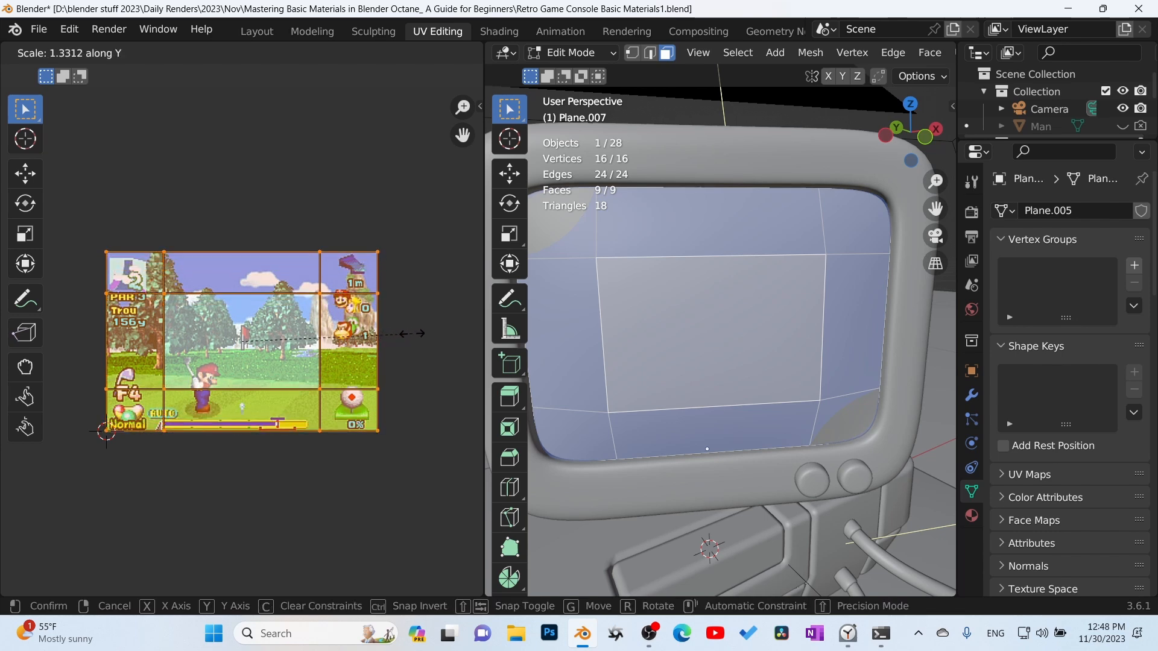
left_click(412, 334)
Return the screen plane to Object Mode and switch the viewport to rendered shading
key("Tab")
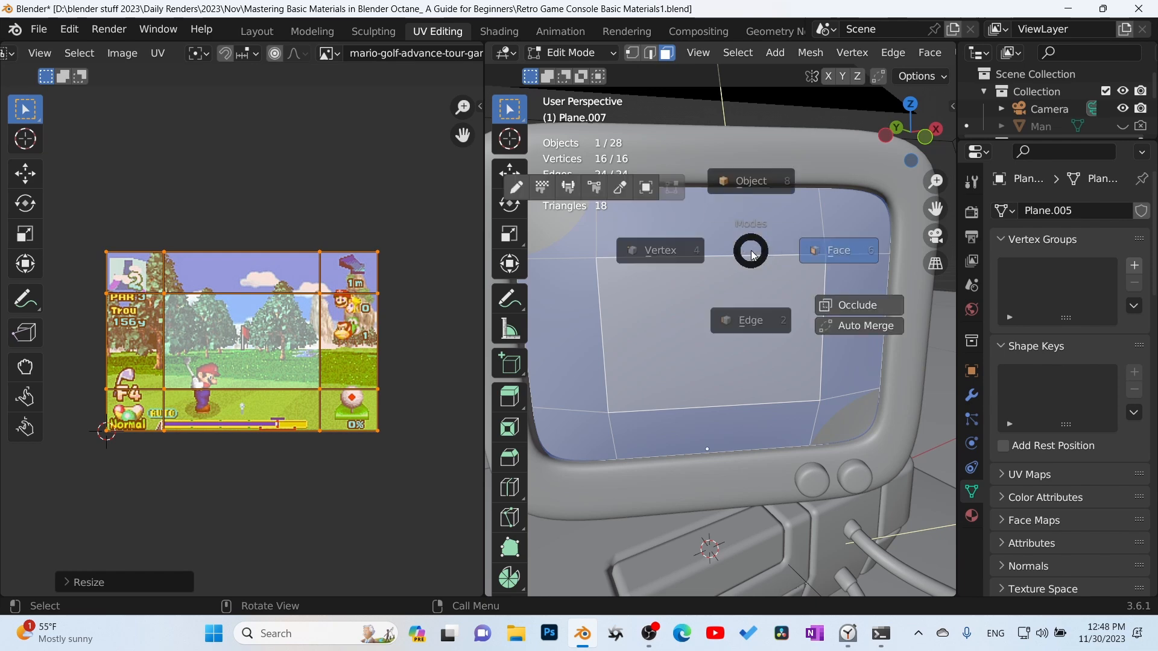
left_click(748, 152)
key("z")
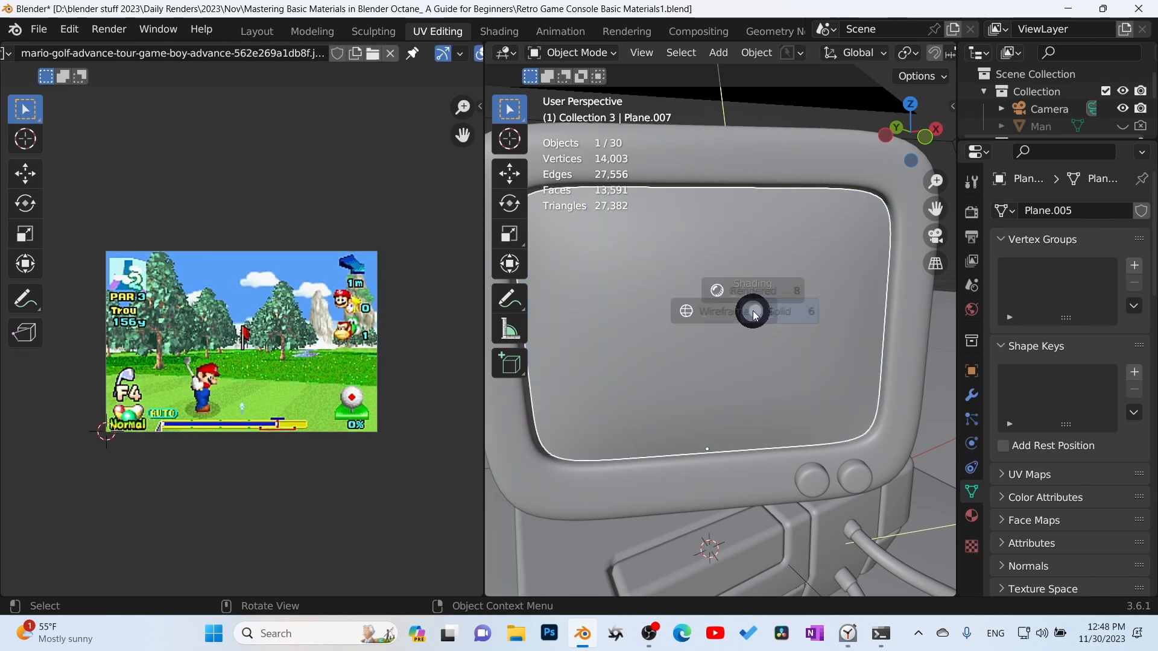
left_click(754, 211)
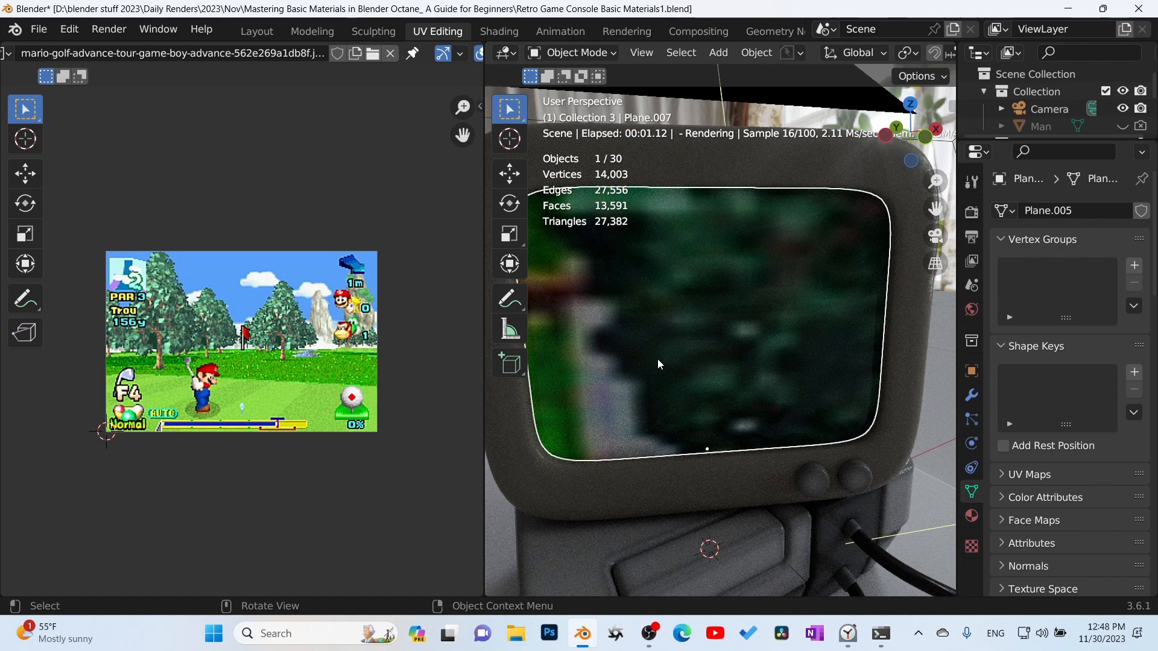
Enter face editing on the screen plane and check its texture mapping in the rendered view
key("q")
key("ctrl+Tab")
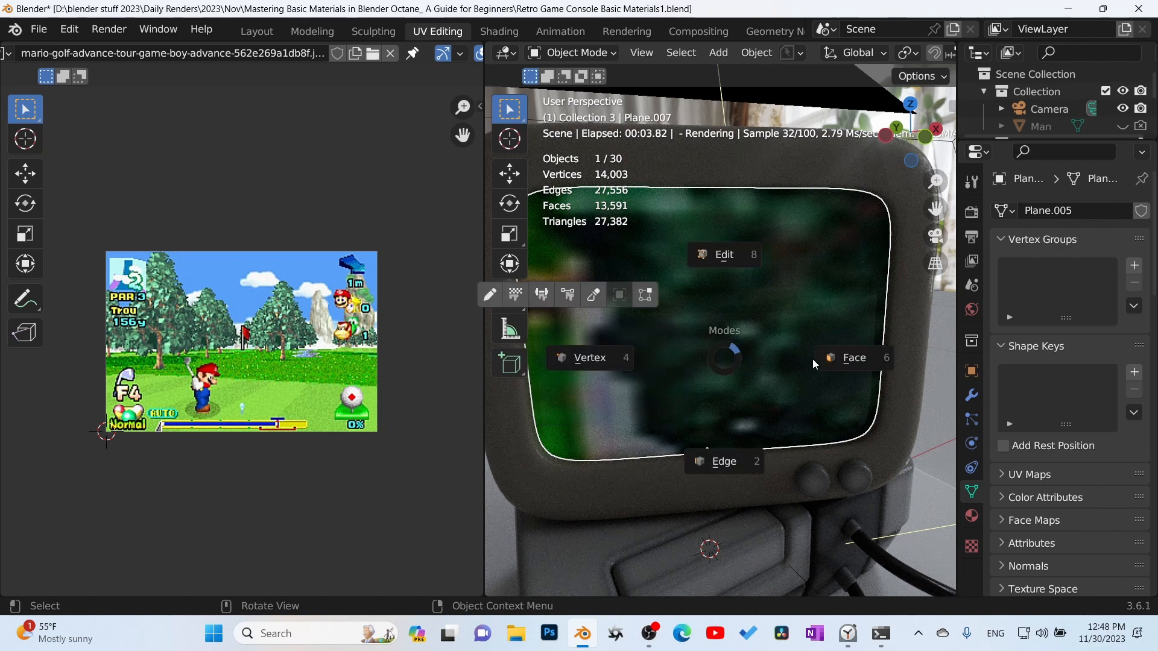
left_click(830, 360)
scroll(802, 362, "down", 2)
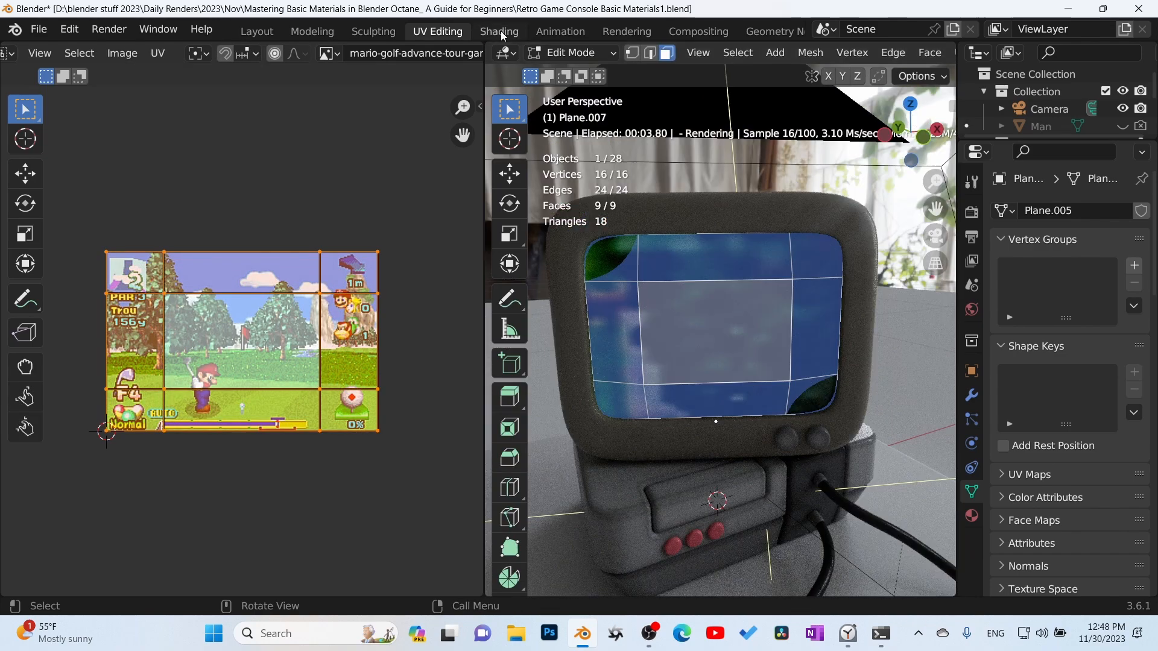
Back in the Shading workspace, replace the Box Projection node with a Mesh UV projection node on the RGB image's Projection input
left_click(499, 32)
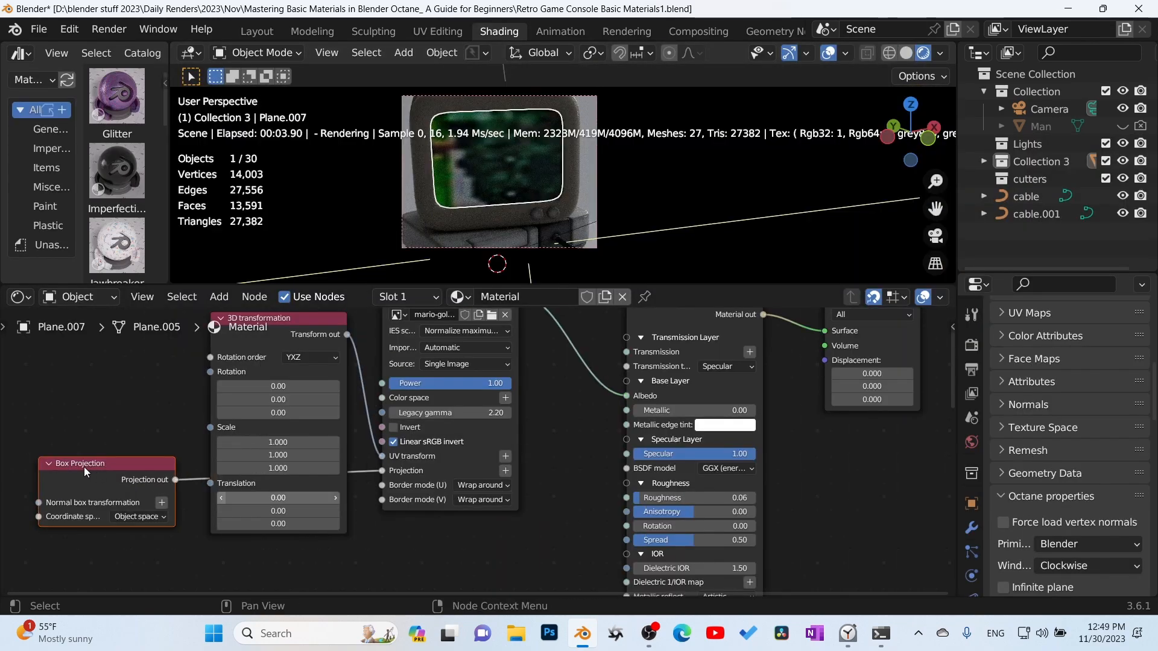
left_click(84, 465)
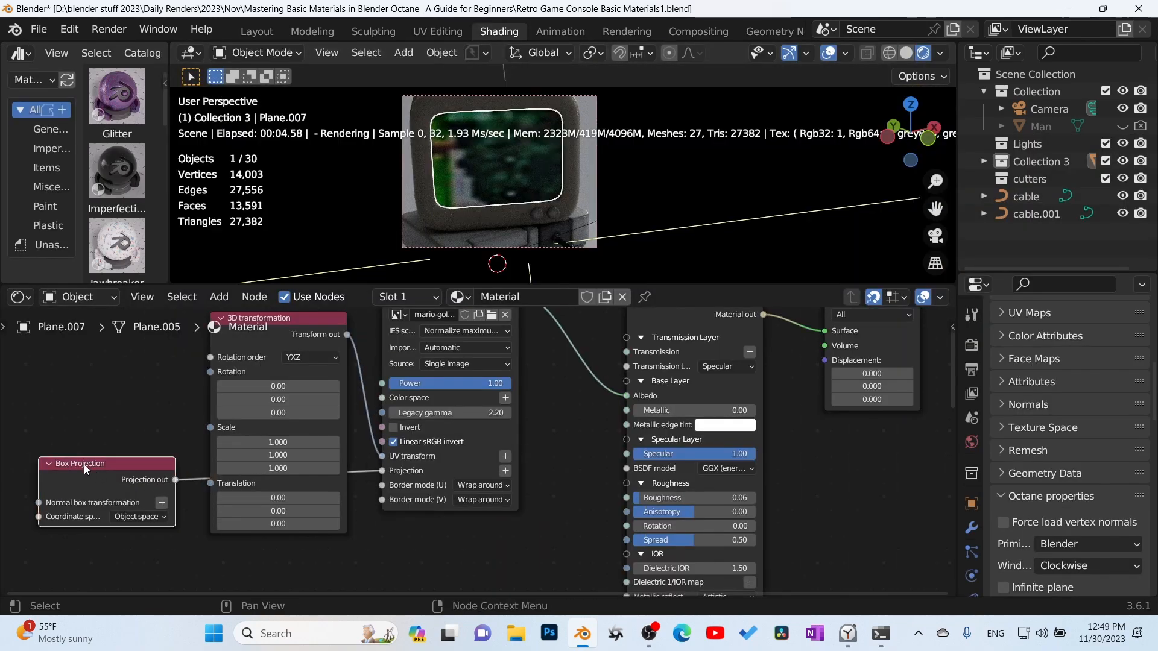
key("x")
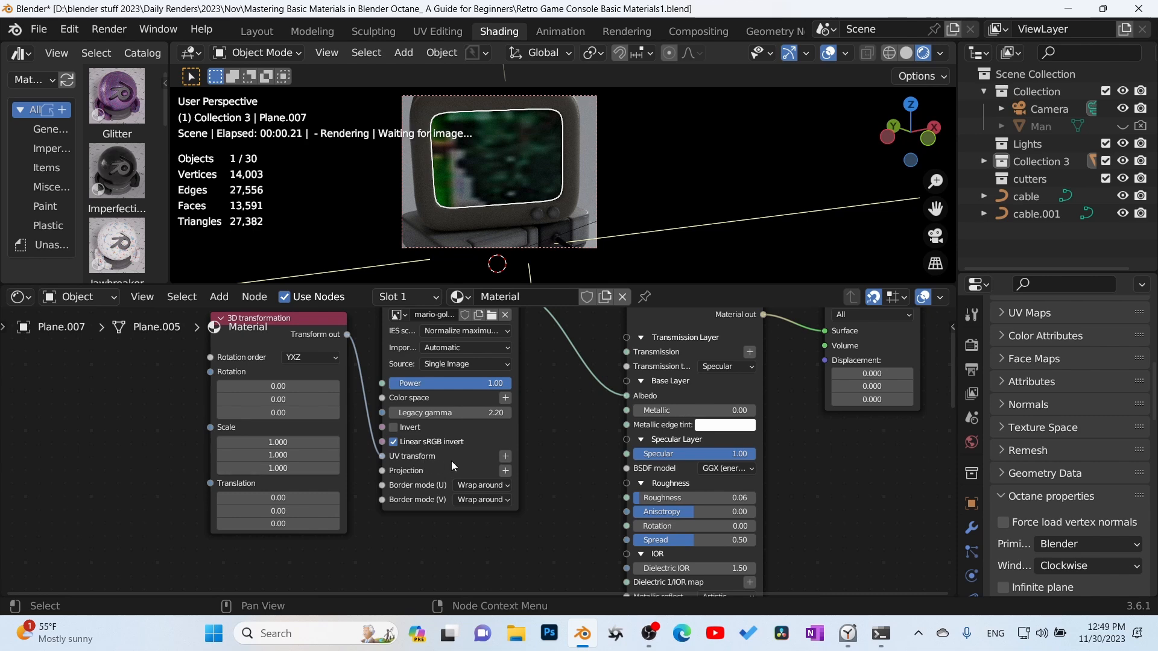
left_click_drag(237, 490, 77, 440)
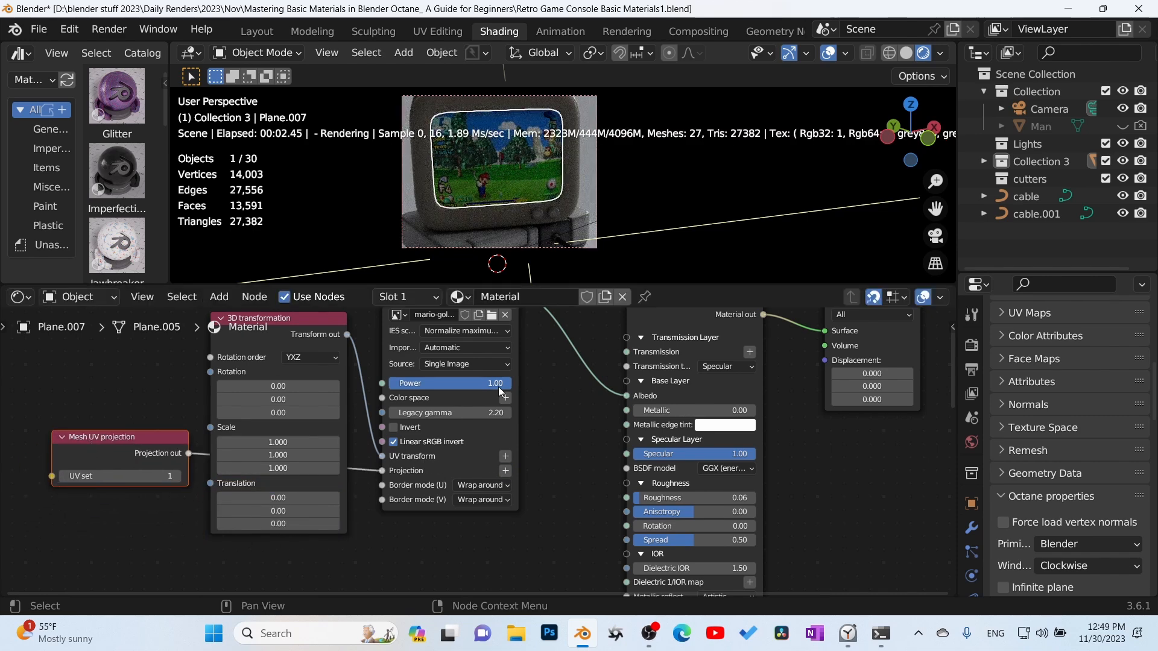
Collapse the IOR section of the screen's Universal material node
middle_click_drag(560, 430, 563, 462)
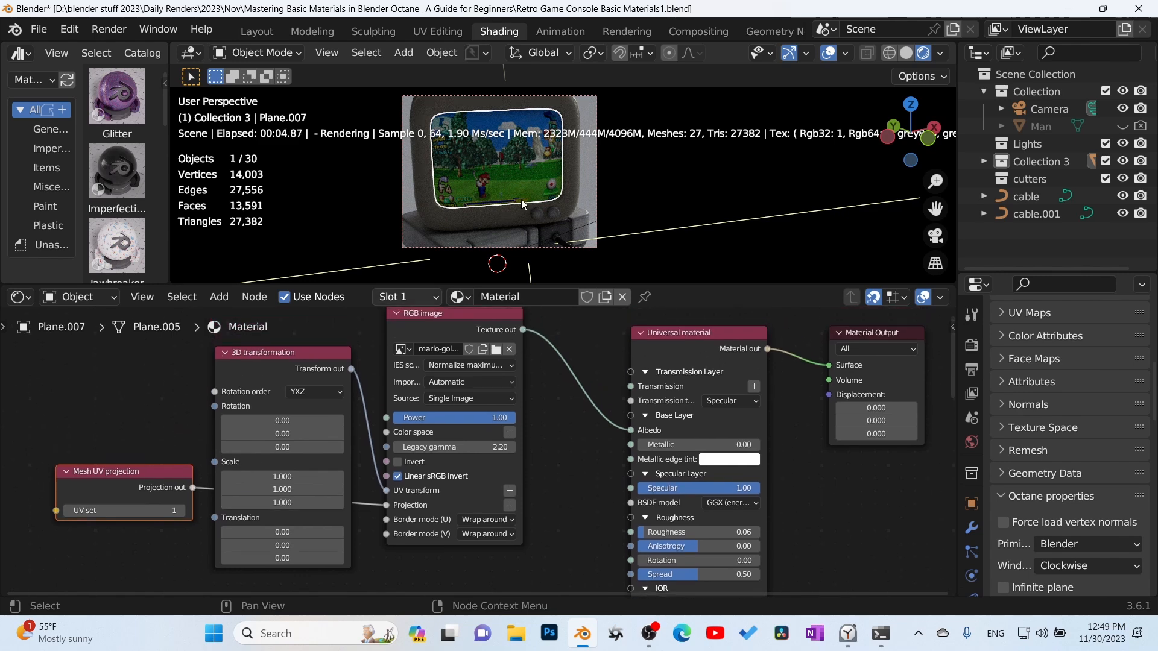
middle_click_drag(558, 368, 576, 412)
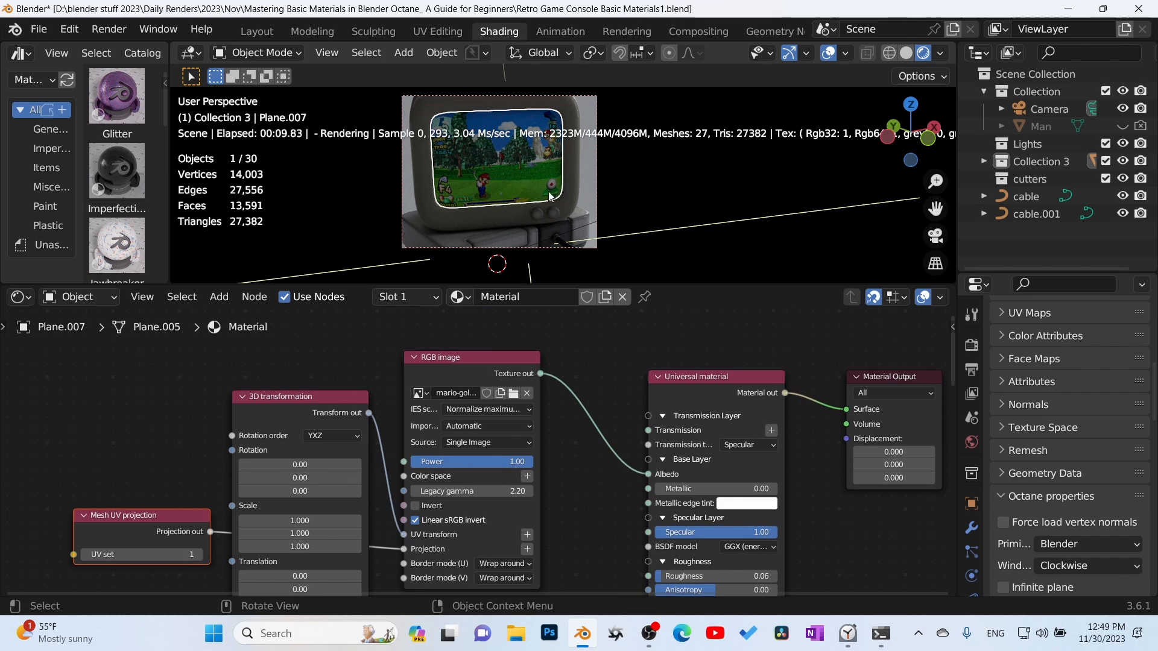
middle_click_drag(604, 488, 601, 442)
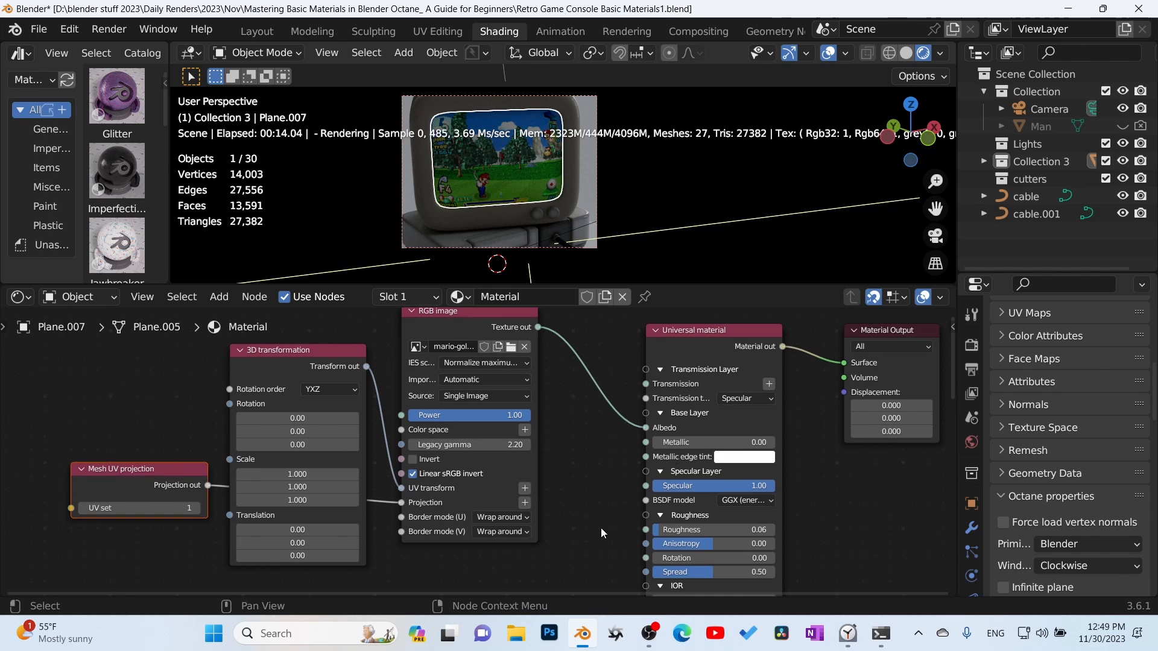
middle_click_drag(657, 565, 627, 425)
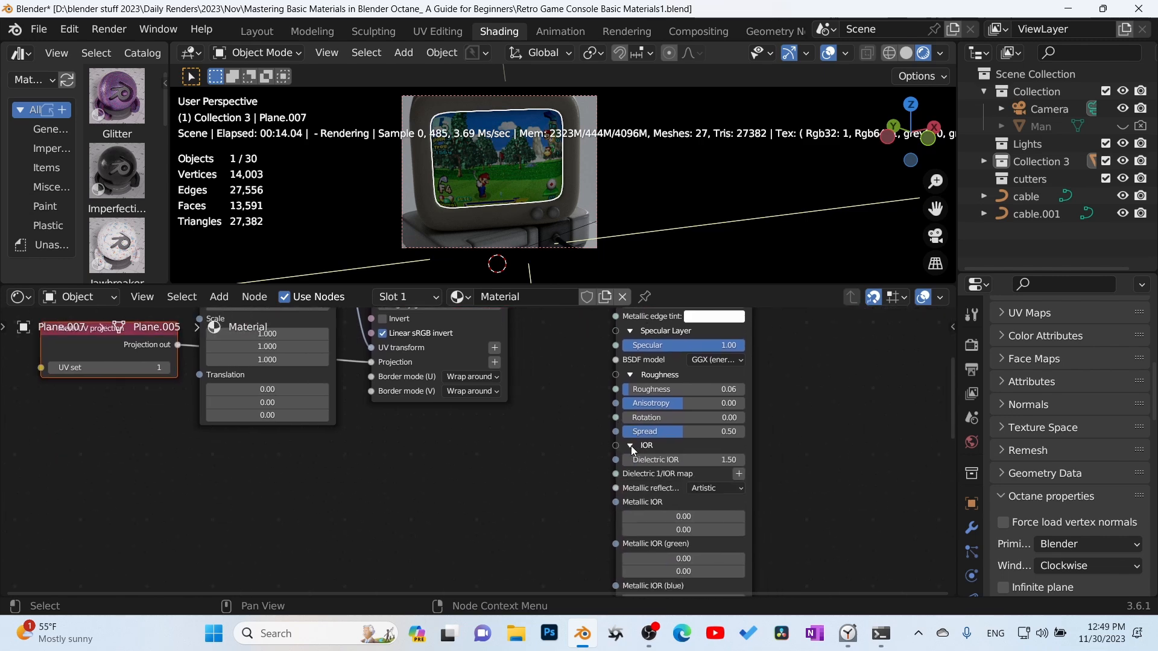
left_click(630, 446)
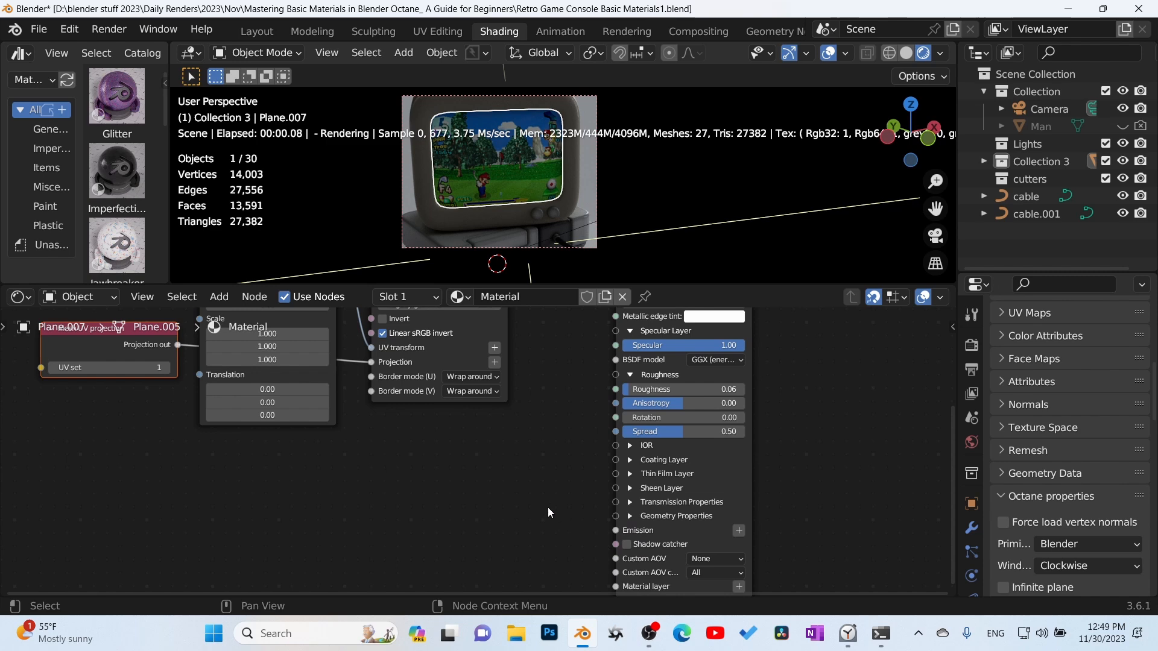
middle_click_drag(548, 512, 545, 439)
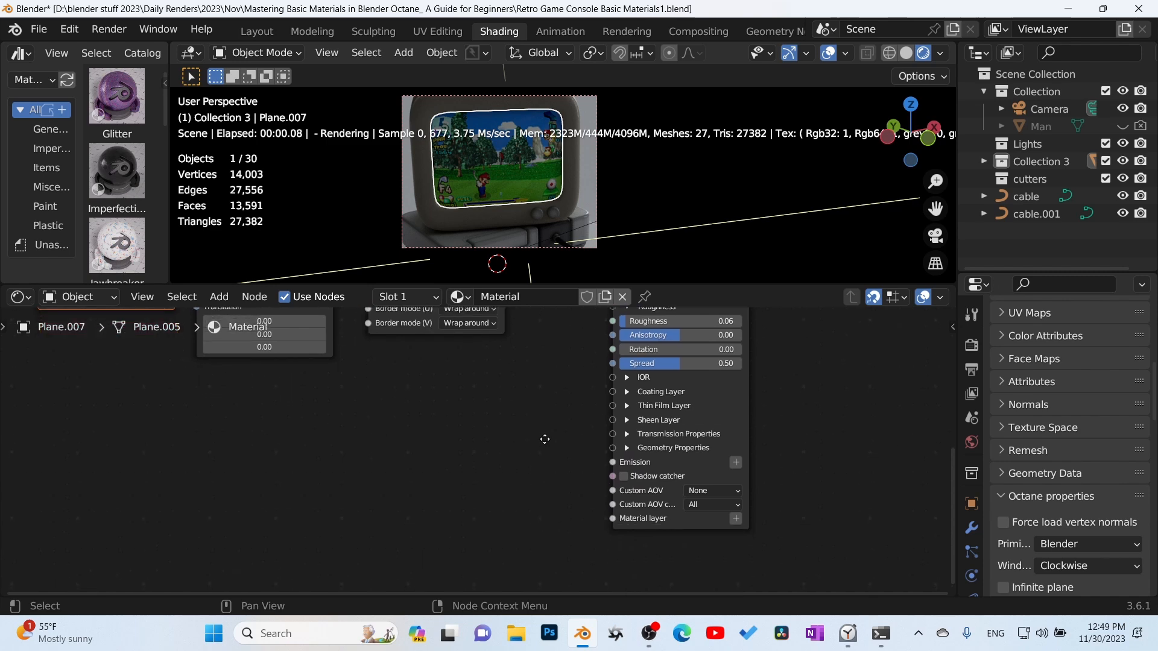
Add a Texture emission node to the Universal material's Emission input and place it beside the material node
left_click(734, 463)
mouse_move(725, 483)
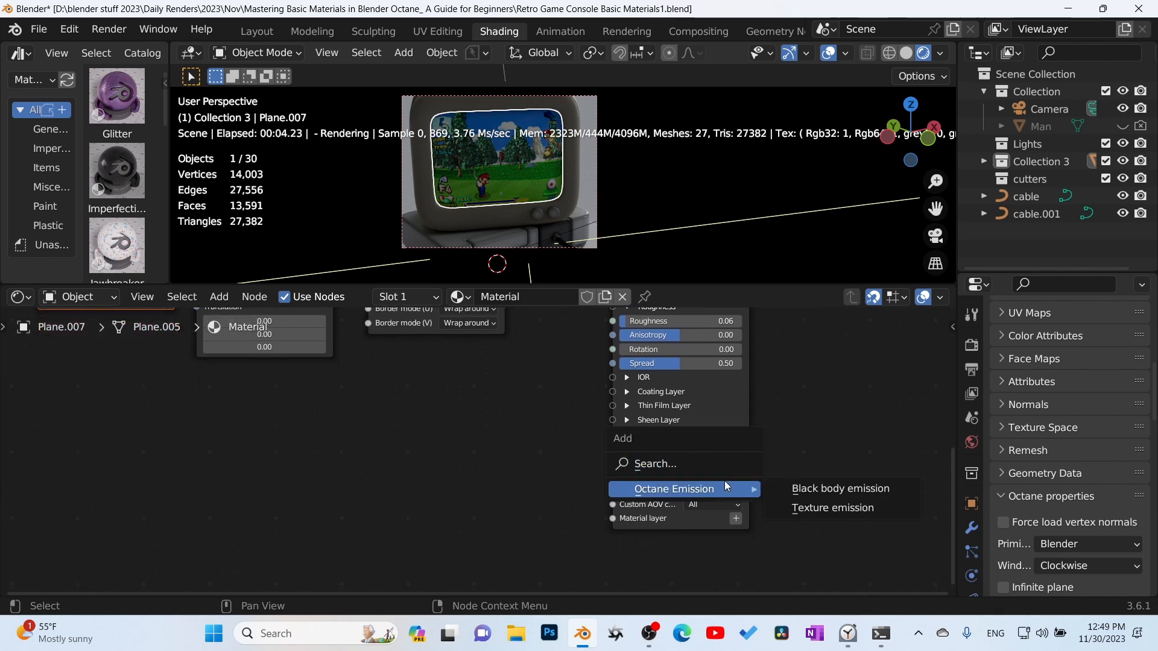
left_click(811, 508)
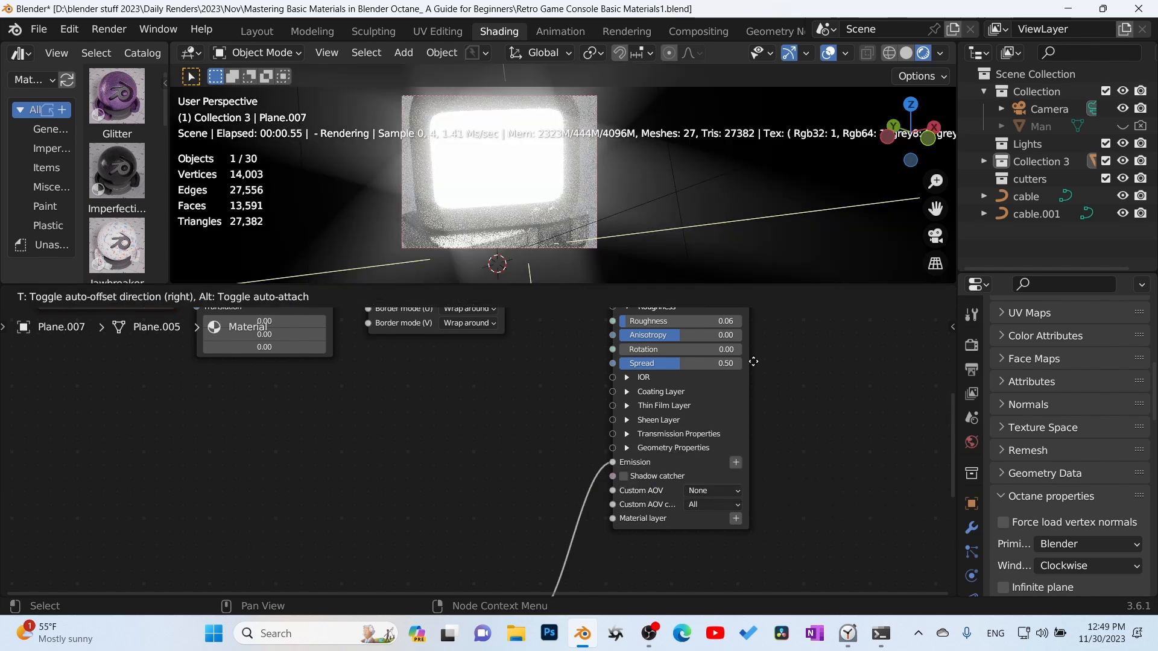
left_click(519, 396)
Move the projection, transformation and RGB image nodes aside and connect the image's texture output to the Texture emission's Texture input
middle_click_drag(298, 475, 364, 509)
scroll(396, 476, "down", 6)
key("ctrl+space")
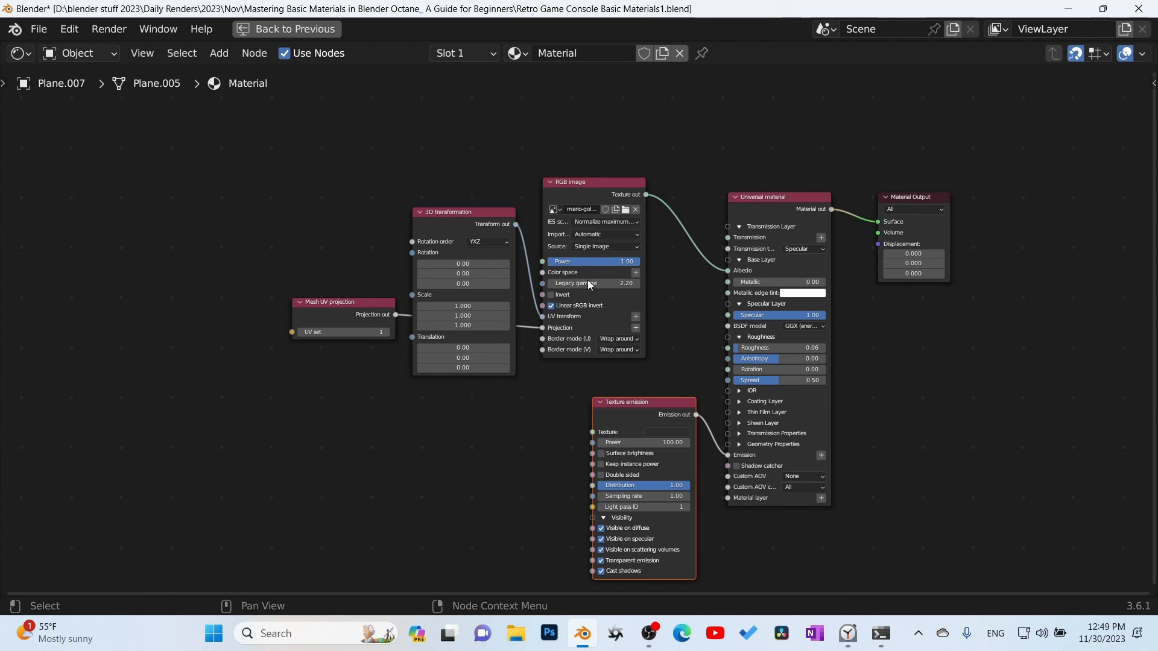
left_click_drag(279, 149, 599, 362)
mouse_move(581, 183)
left_mouse_down()
mouse_move(338, 183)
mouse_move(427, 251)
mouse_move(528, 446)
mouse_move(592, 432)
left_mouse_up()
left_click(445, 263)
key("ctrl+space")
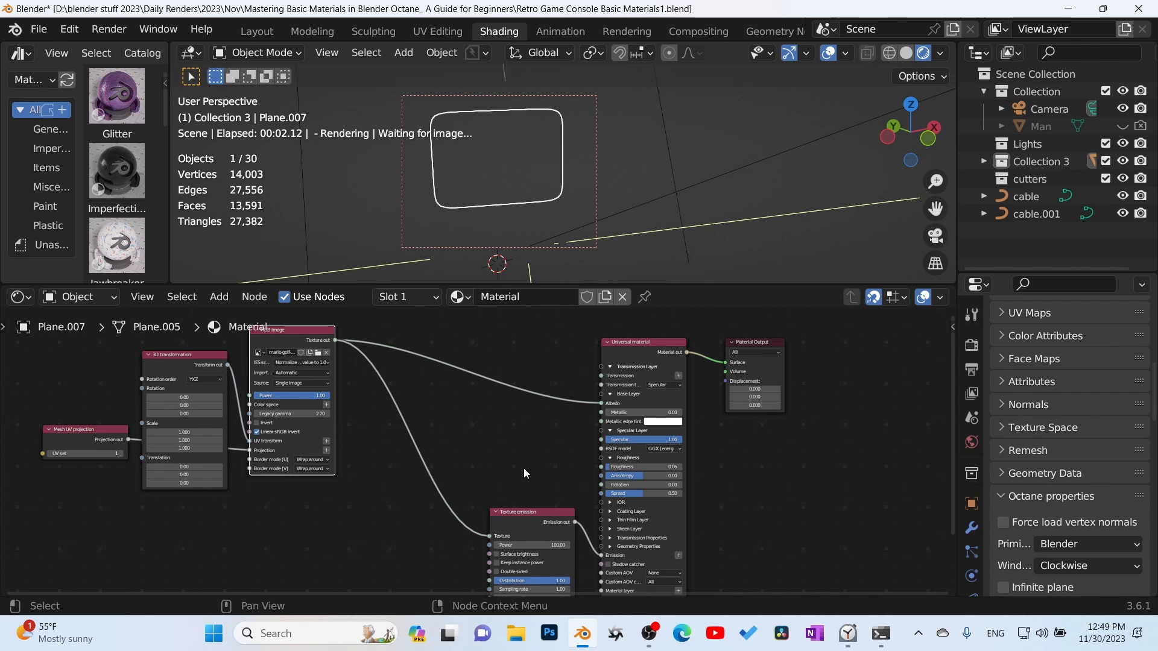
Set the Texture emission node's Power to 1
scroll(519, 467, "down", 1)
middle_click_drag(516, 483, 512, 460)
scroll(524, 457, "up", 1)
scroll(527, 462, "up", 2)
left_click(583, 527)
type("1")
key("Return")
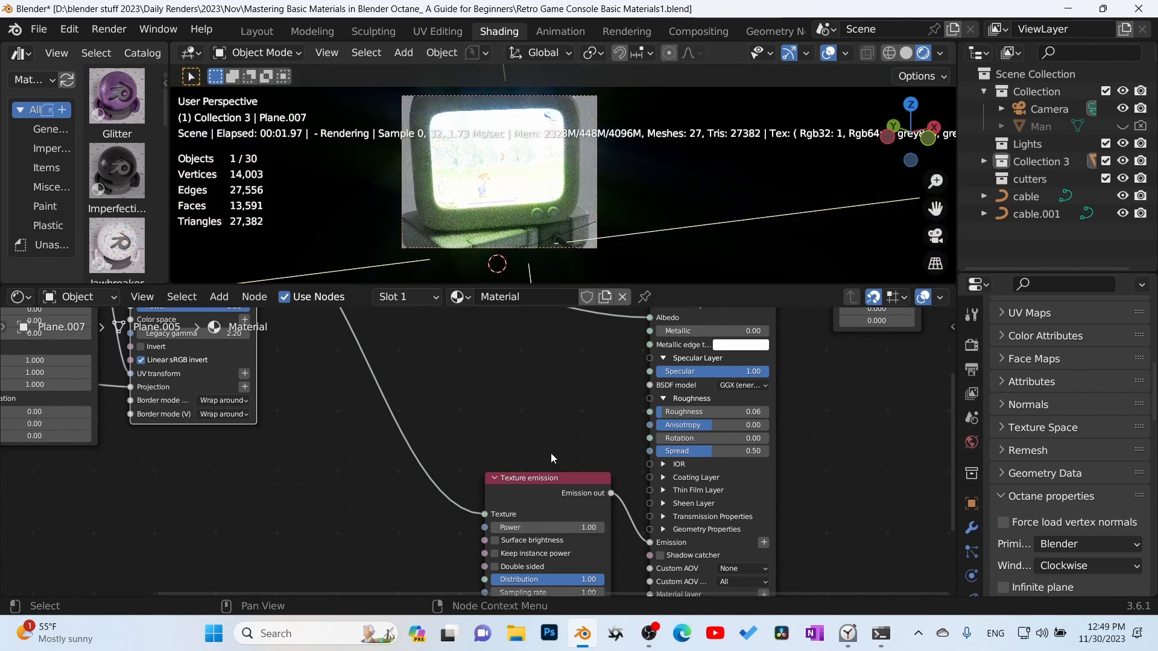
Enable Surface brightness on the screen's Texture emission node
left_click(495, 540)
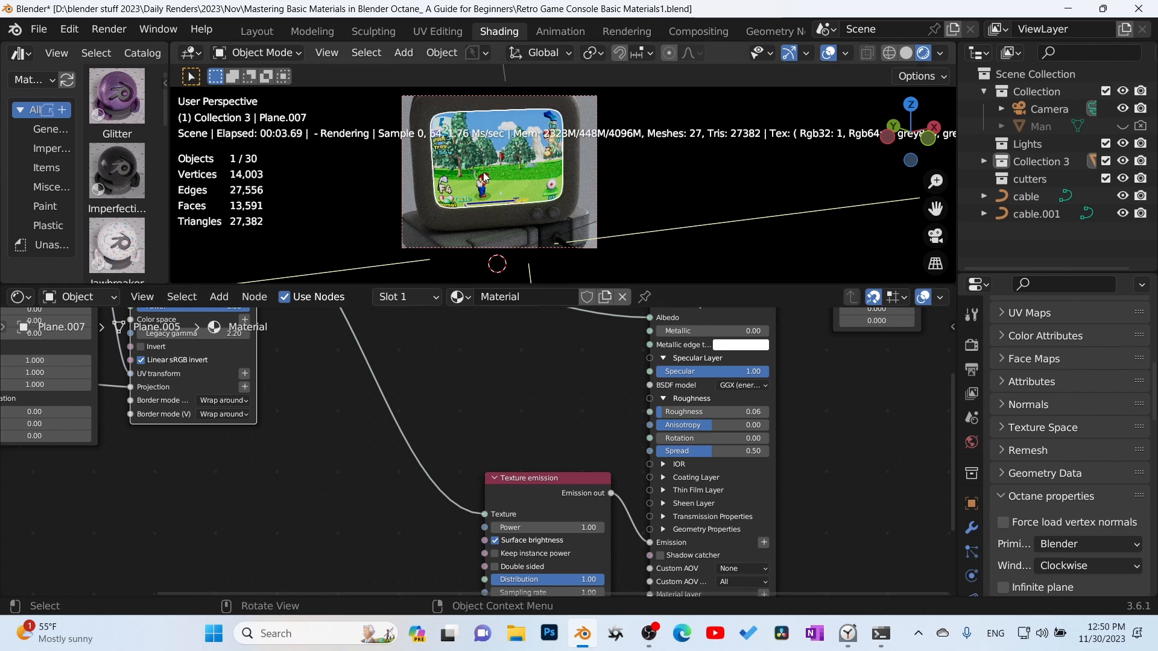
middle_click_drag(472, 434, 495, 521)
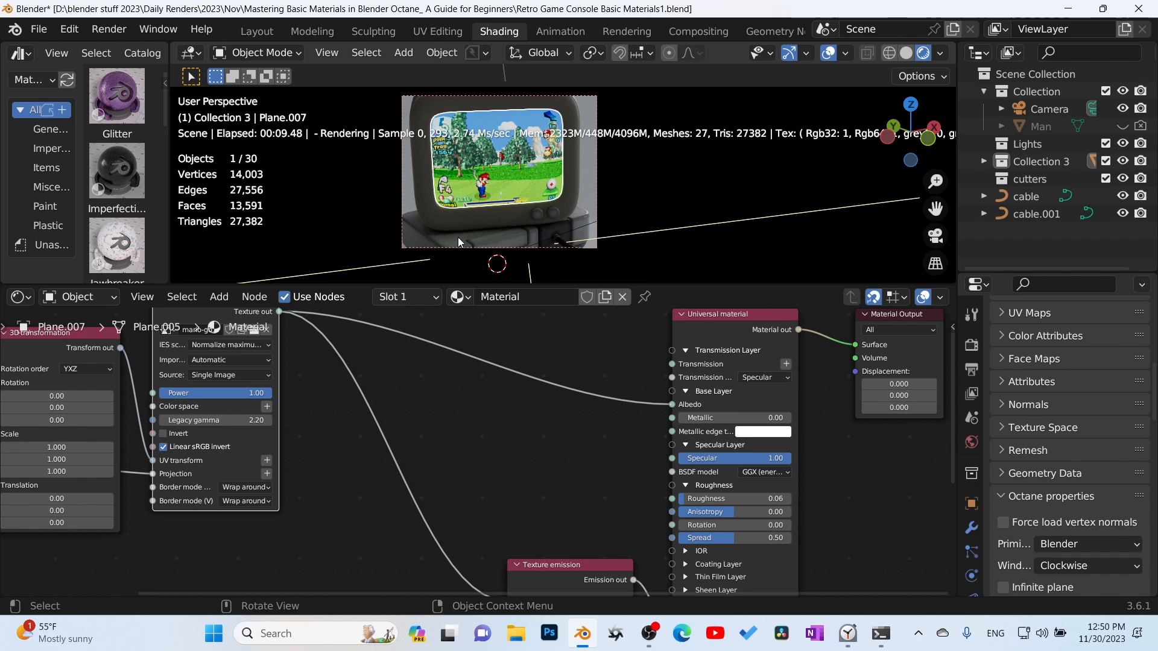
middle_click_drag(508, 489, 397, 439)
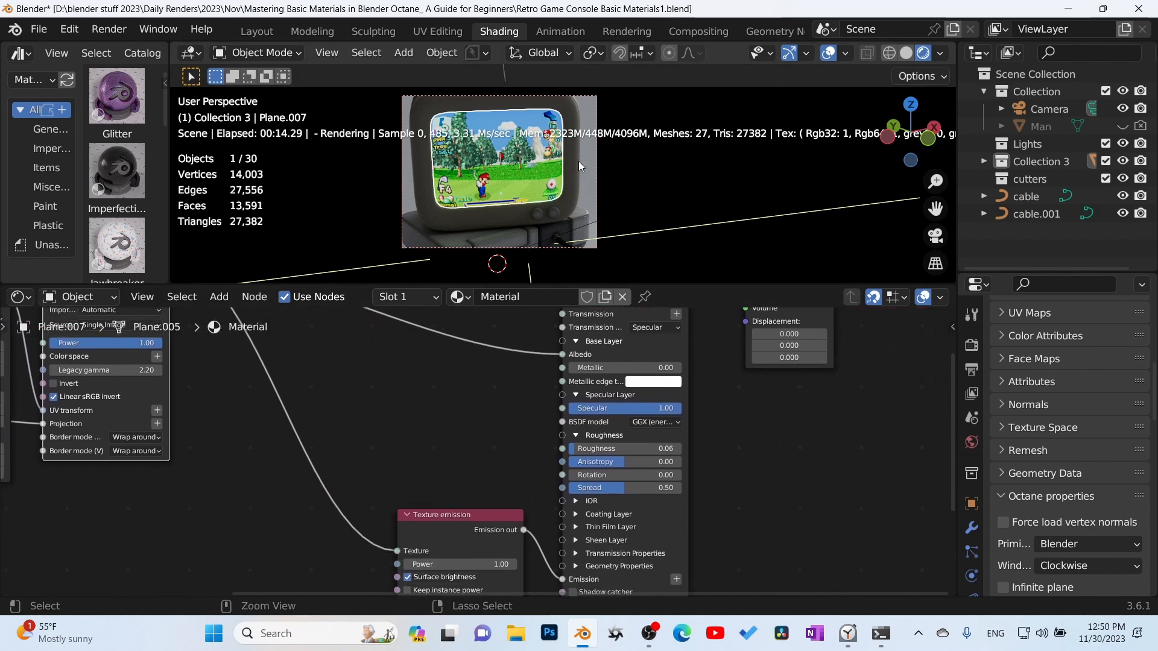
Clear the viewport's render region and inspect the glowing television screen up close from the side
key("ctrl+alt+b")
middle_click_drag(589, 158, 761, 197)
scroll(473, 172, "up", 4)
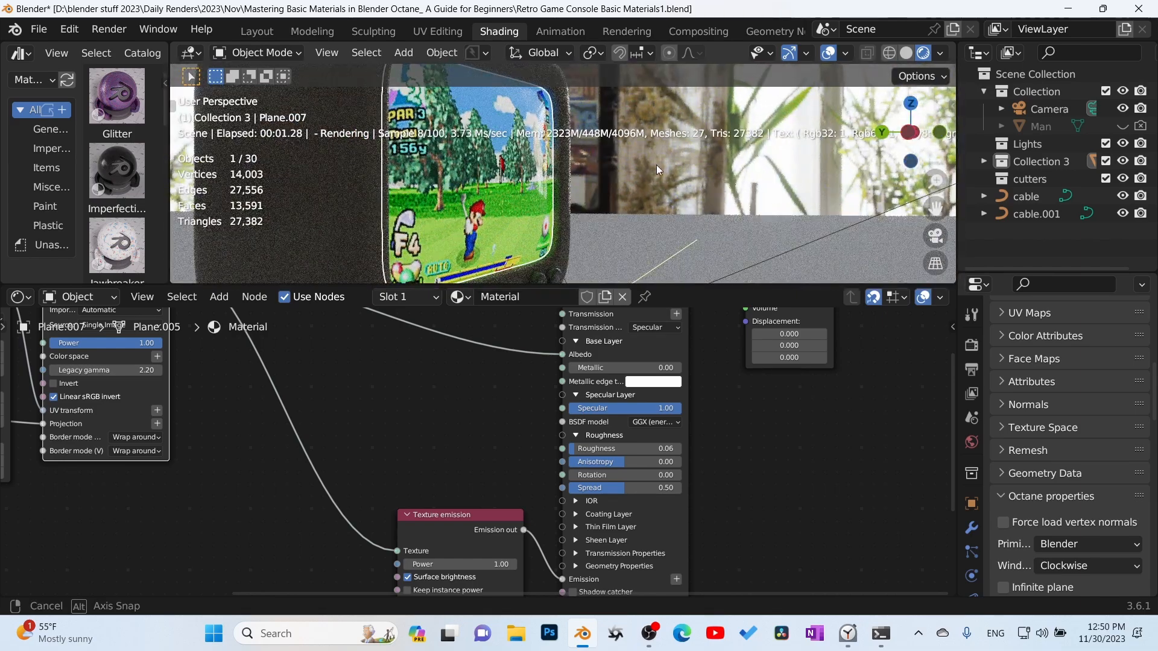
middle_click_drag(656, 165, 655, 165)
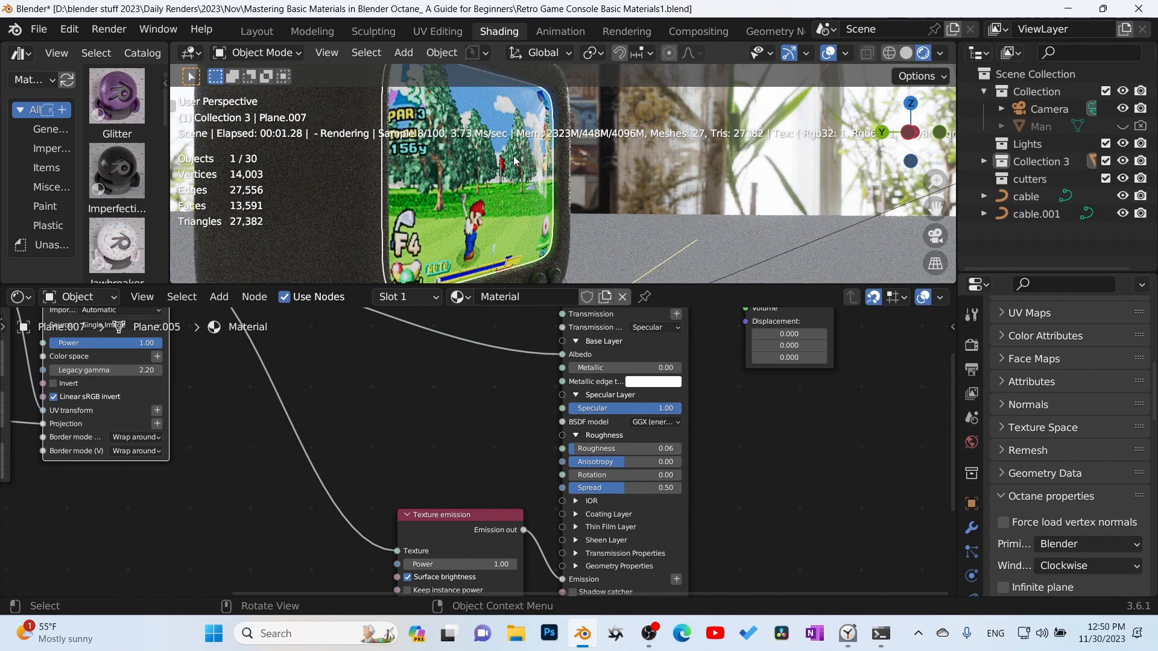
Switch the viewport to solid shading and move the Texture emission node up and away from the Universal material node
left_click(907, 54)
middle_click_drag(719, 440, 733, 406)
key("ctrl+space")
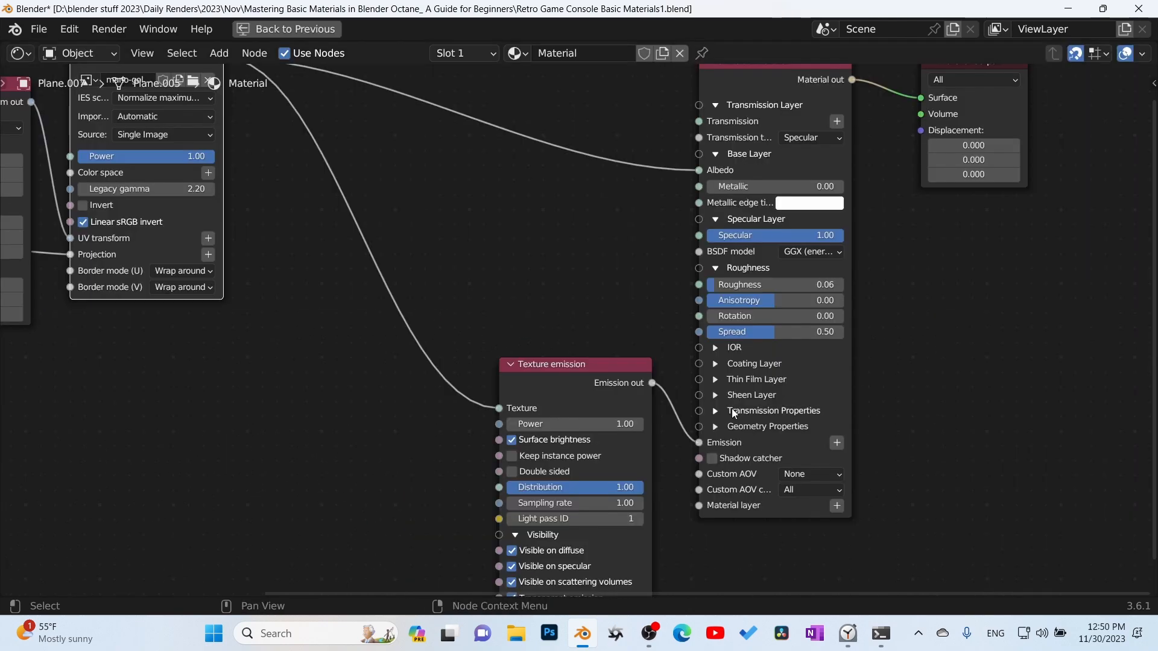
middle_click_drag(488, 294, 507, 163)
key("g")
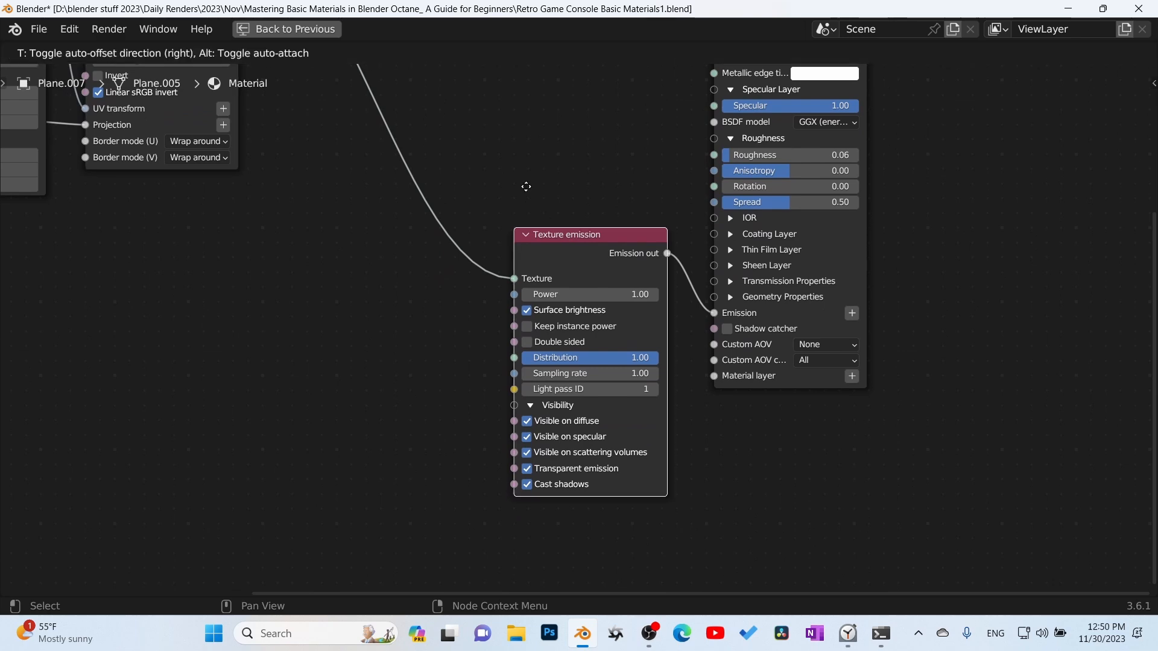
left_click(311, 73)
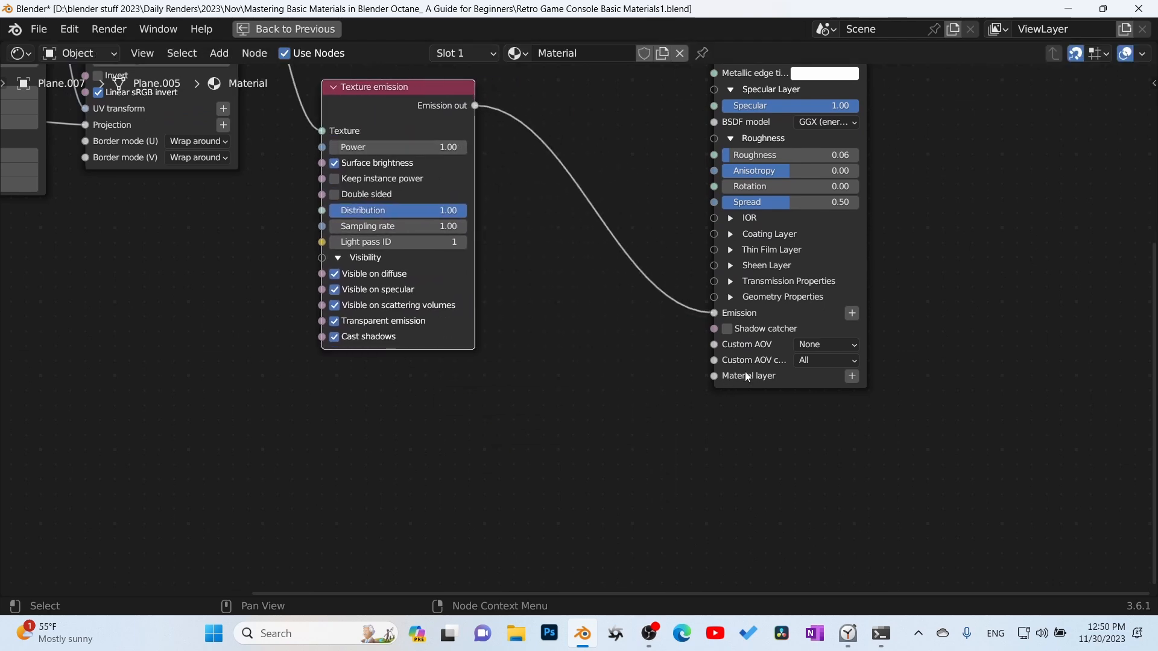
Add a Material layer group to the Universal material's Material layer input and a Specular layer to the group's Layer 1
left_click(852, 376)
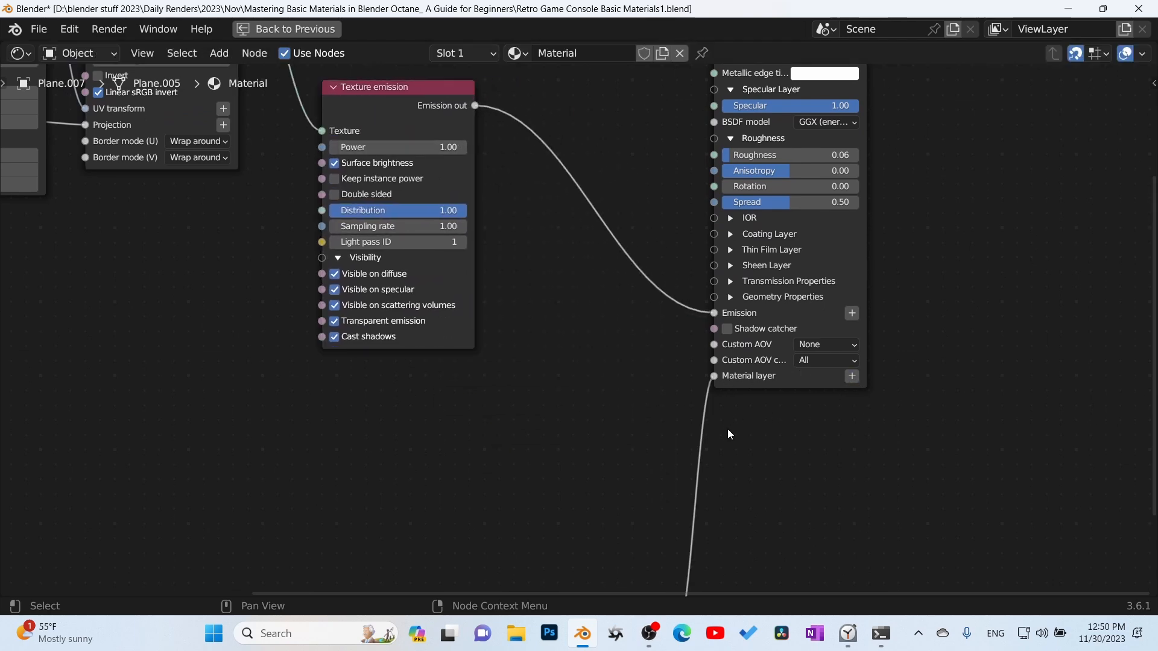
key("g")
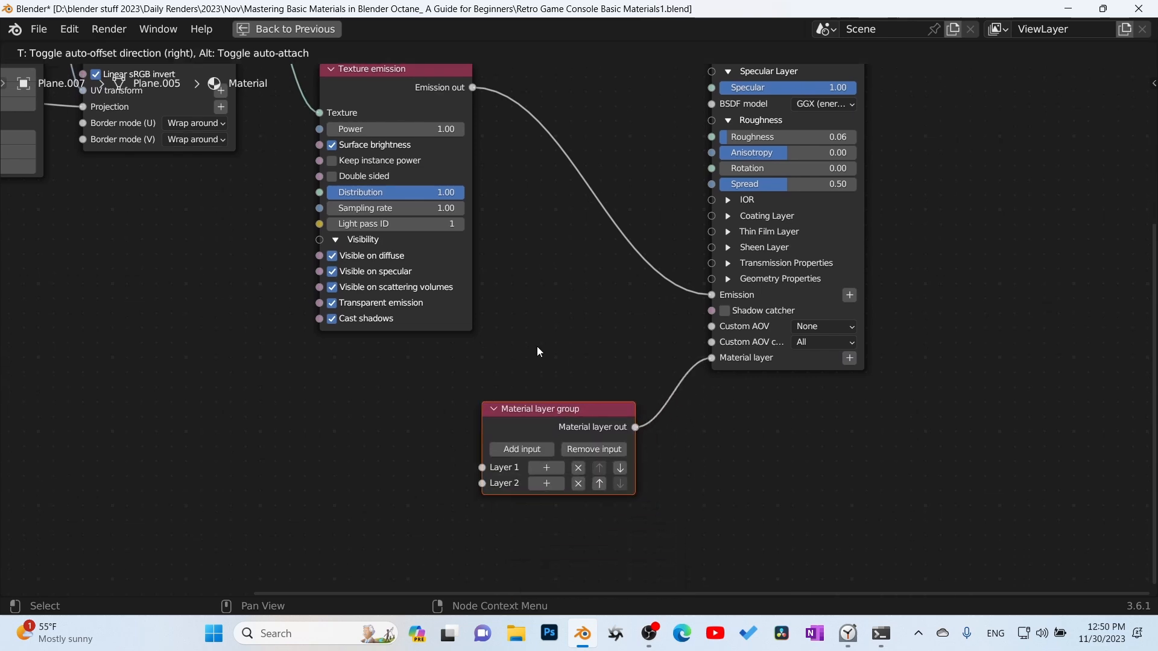
left_click(625, 432)
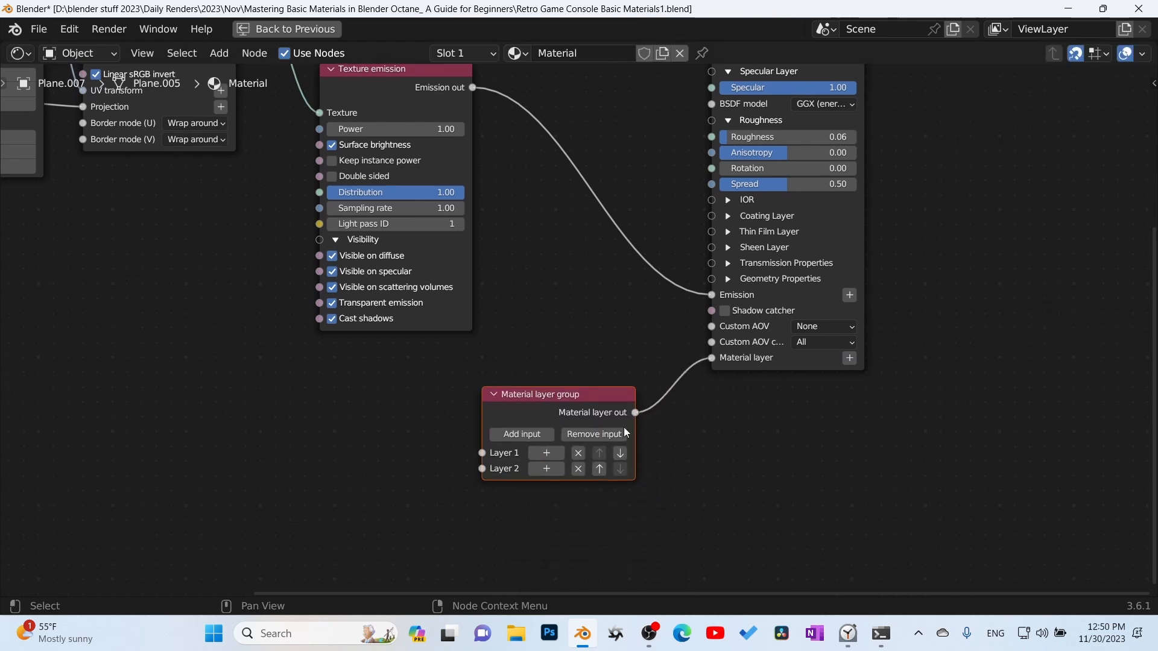
left_click(539, 450)
mouse_move(544, 470)
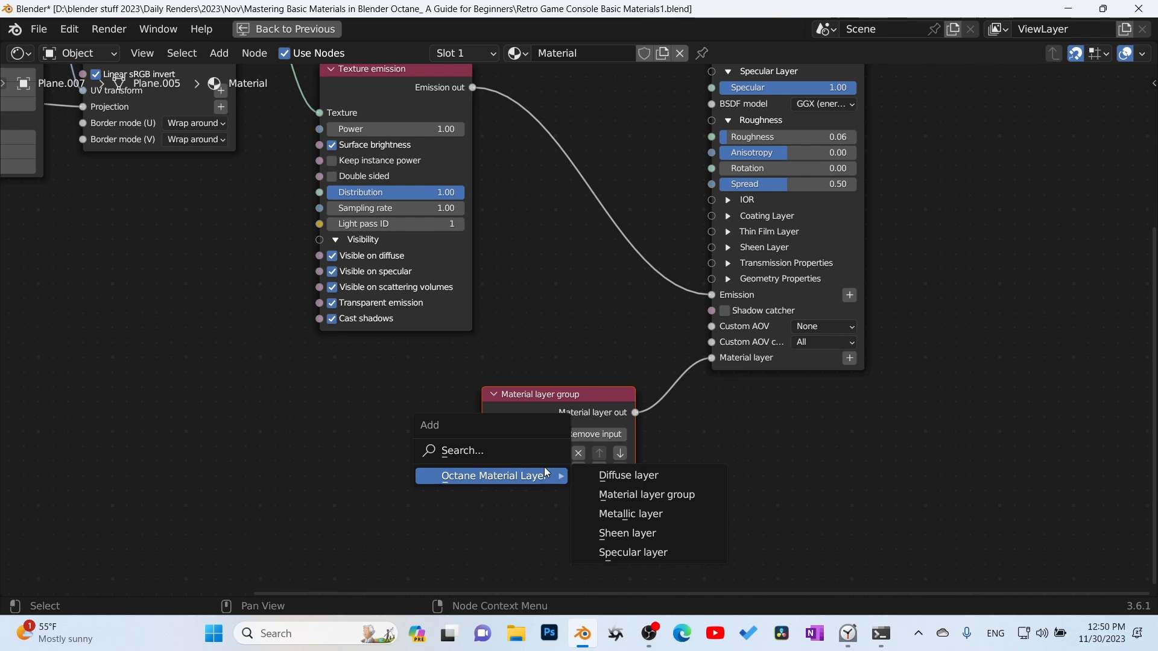
left_click(662, 552)
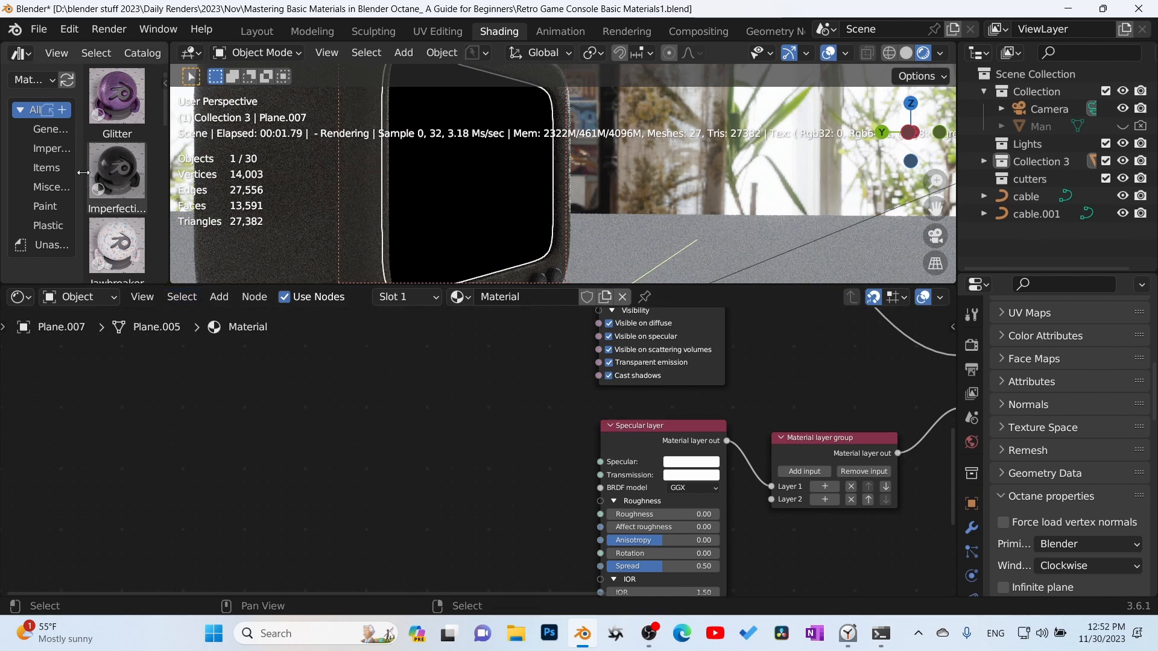
Add the Roughness Generator node group from the asset library and connect its texture output to the Specular layer's Roughness
scroll(112, 209, "down", 2)
scroll(112, 212, "down", 3)
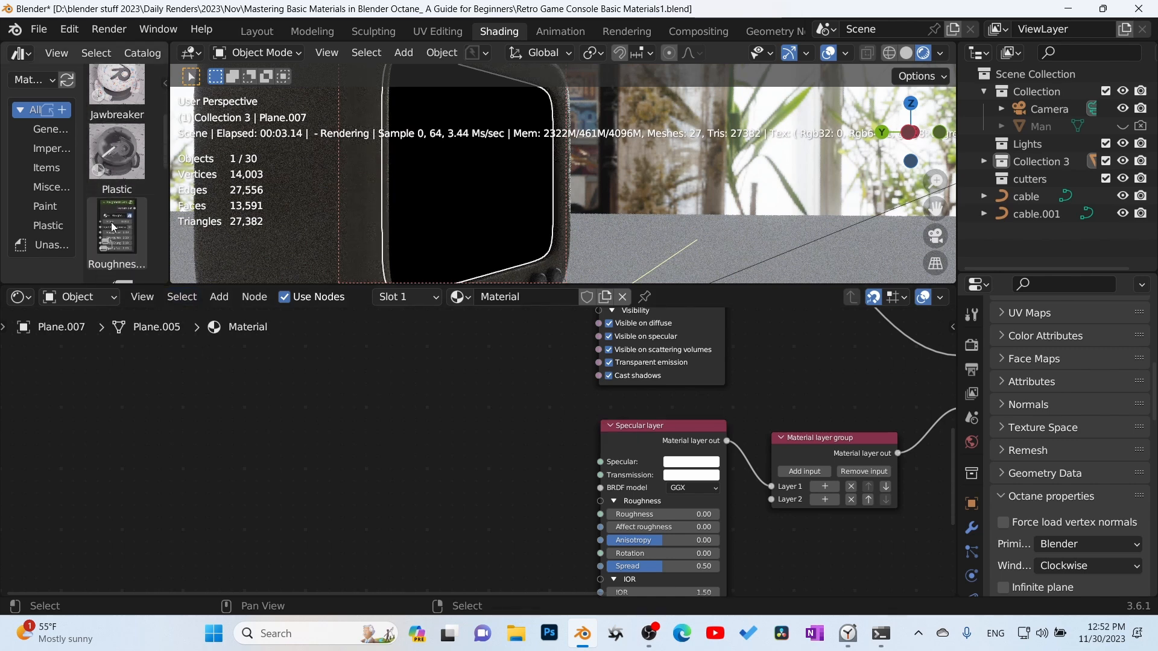
left_click_drag(113, 249, 600, 514)
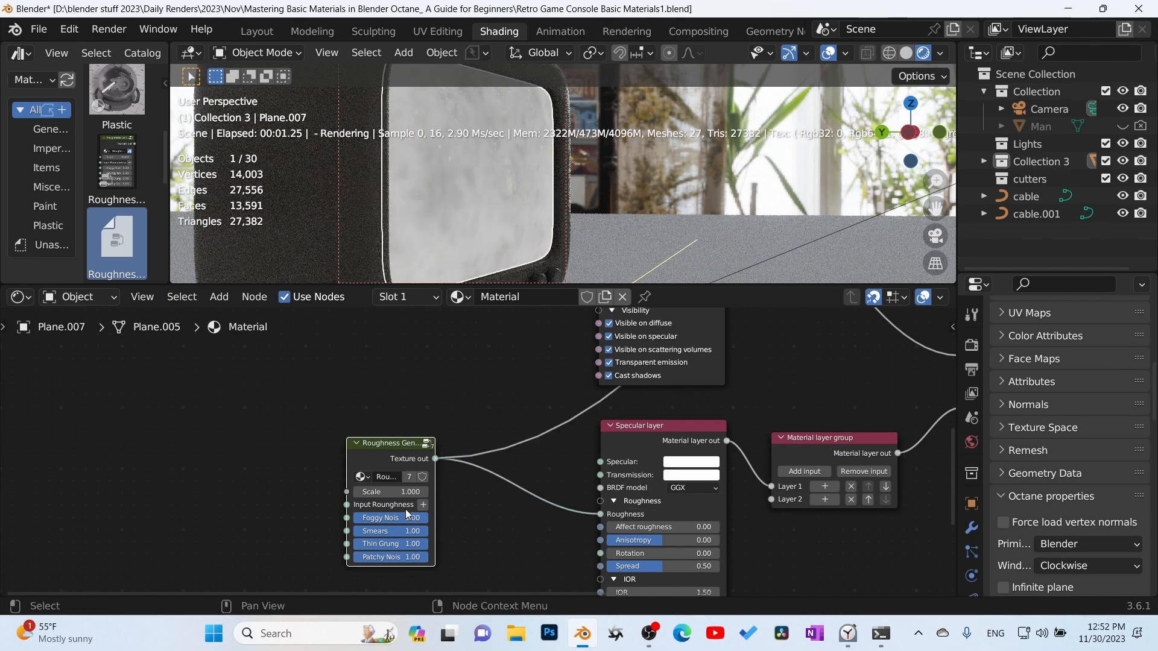
Set the Roughness Generator's Scale to 2.5, Foggy Noise to 0, Smears to 0.49, Thin Grungy Noise to 0.45 and Patchy Noise to 0.42
left_click_drag(418, 520, 374, 556)
left_click_drag(403, 492, 494, 492)
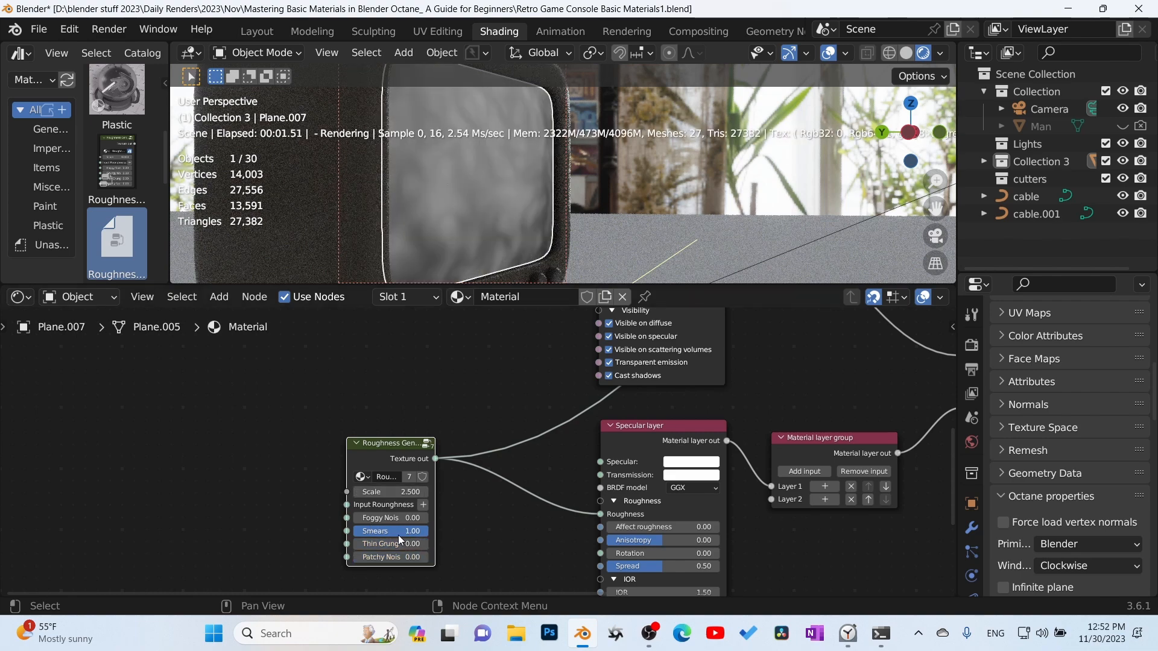
left_click_drag(391, 529, 355, 530)
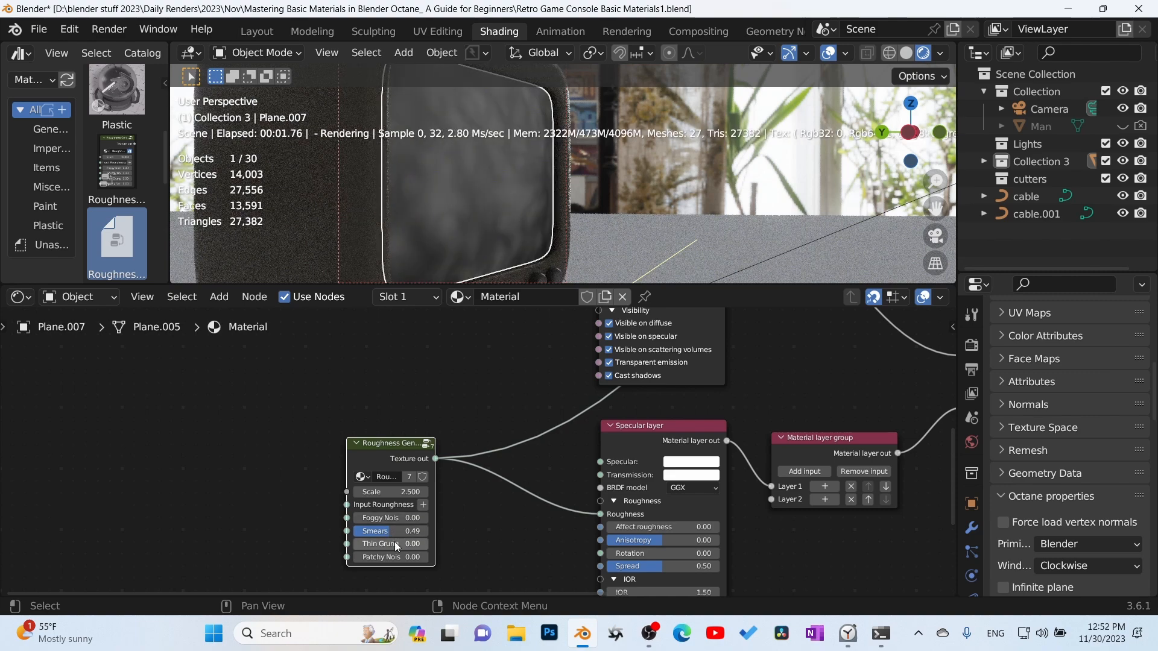
left_click_drag(386, 544, 420, 544)
left_click_drag(386, 557, 417, 557)
Reconnect the Universal material to the Material Output in place of the roughness preview
key("ctrl+space")
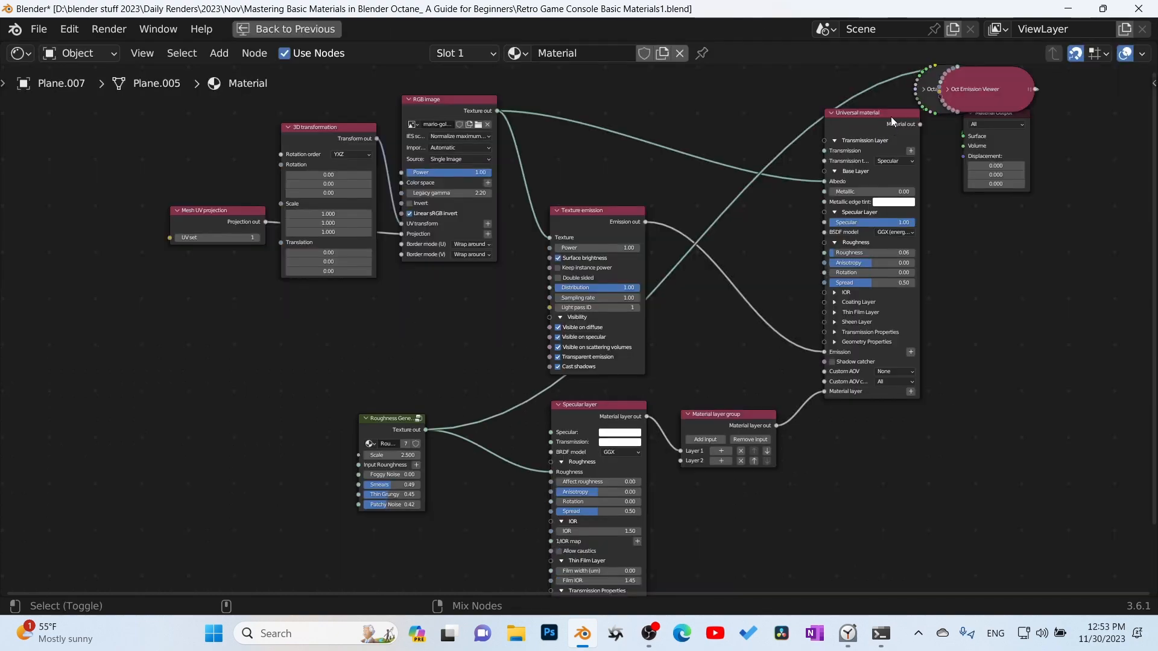
left_click(870, 122, "ctrl+shift")
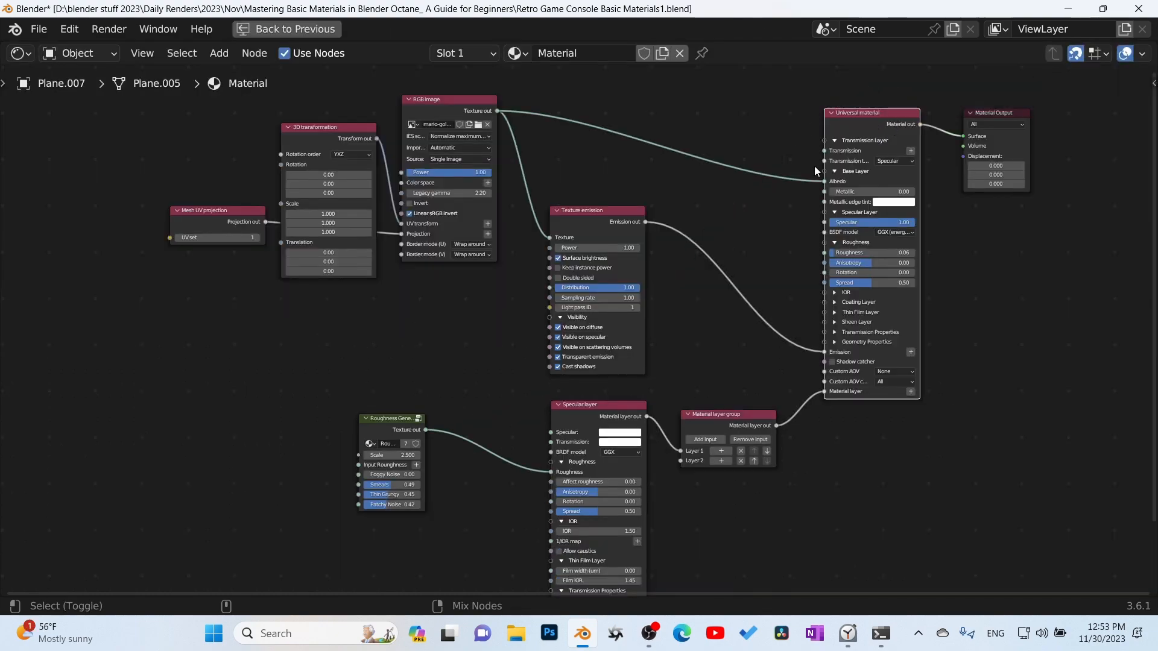
middle_click_drag(454, 462, 524, 428, "ctrl")
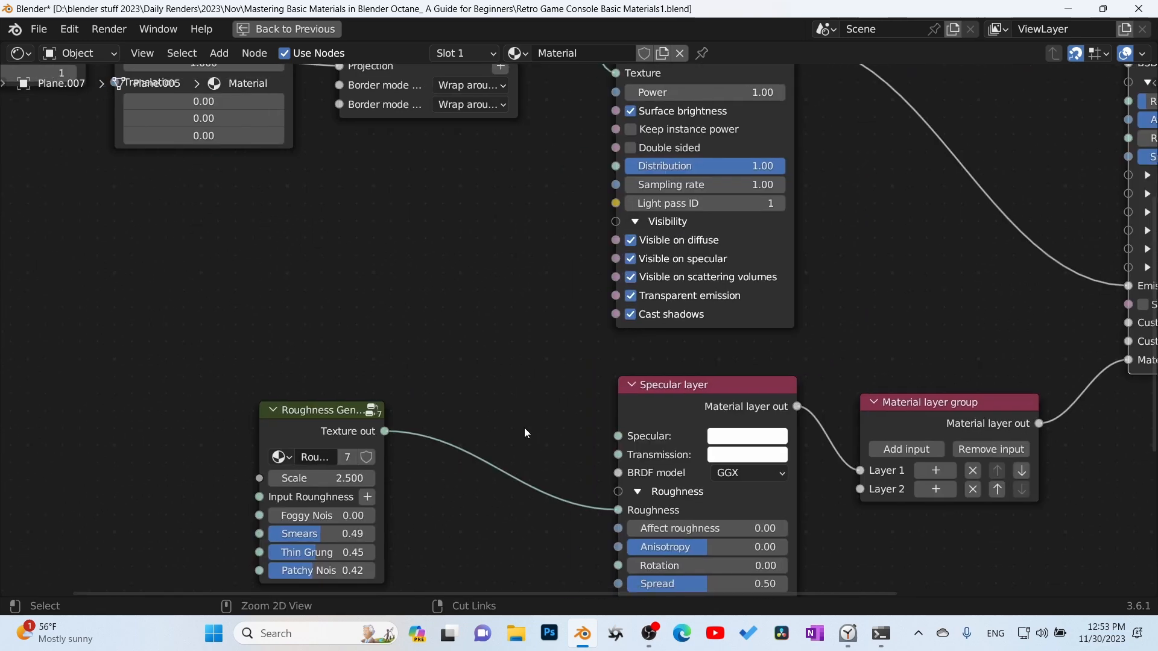
key("ctrl+space")
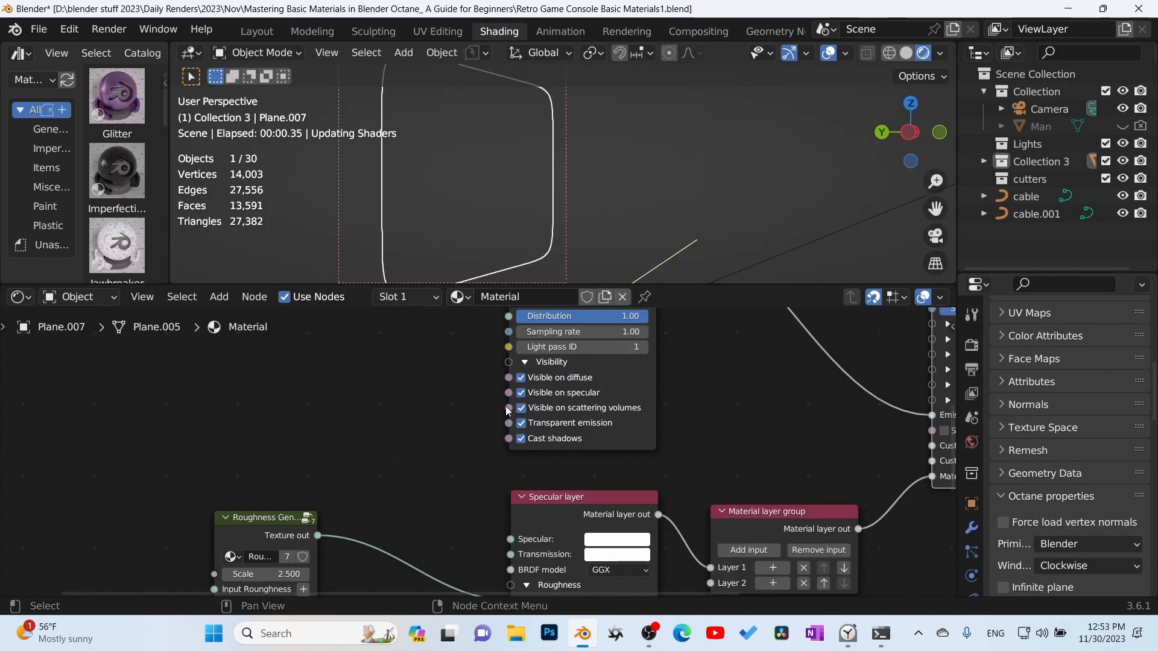
Insert a Gradient map node between the Roughness Generator and the Specular layer's Roughness input
key("q")
left_click(419, 444)
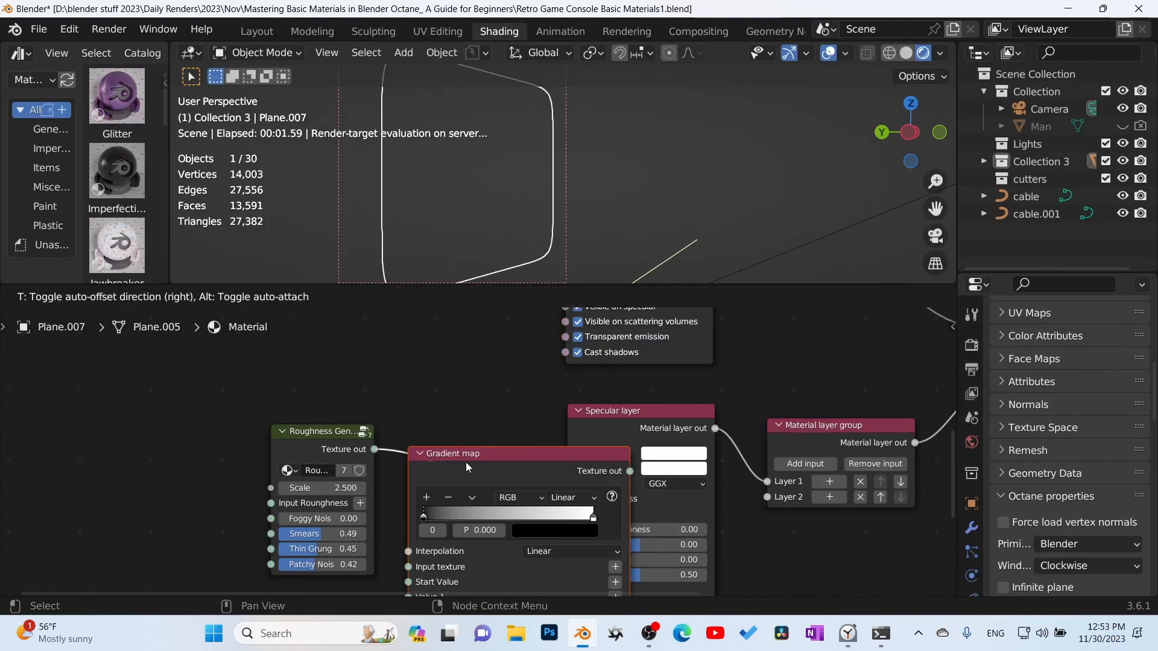
left_click(504, 465)
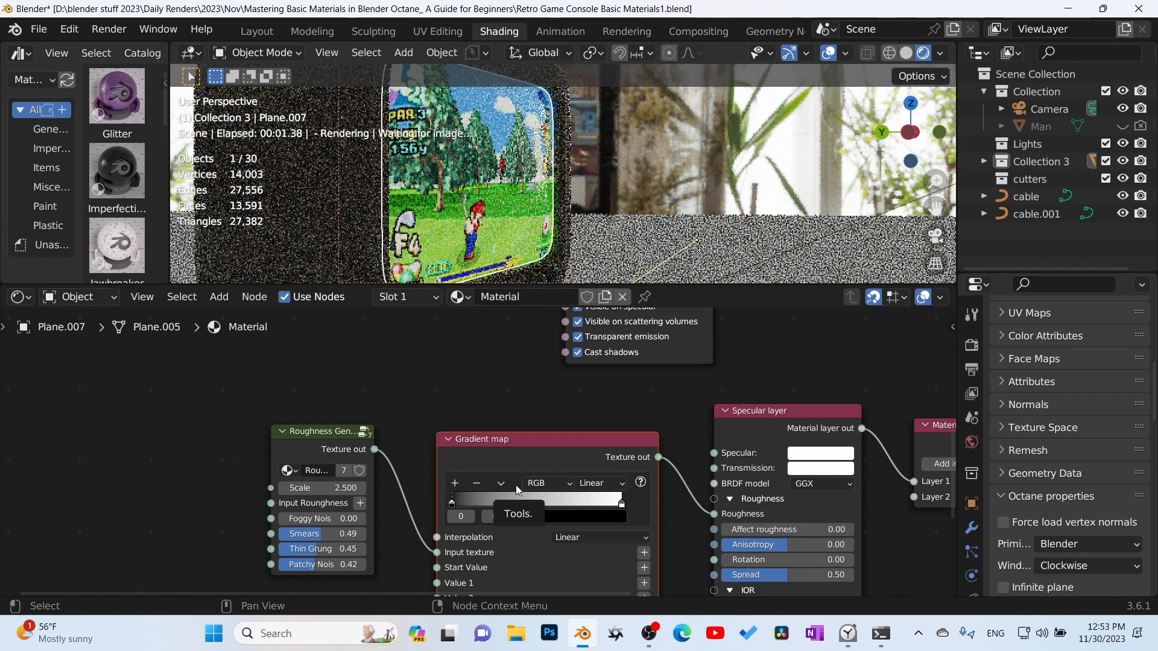
Preview the Gradient map's output and raise its contrast by moving the black stop to 0.290 and the white stop inward
left_click(549, 447, "ctrl+shift")
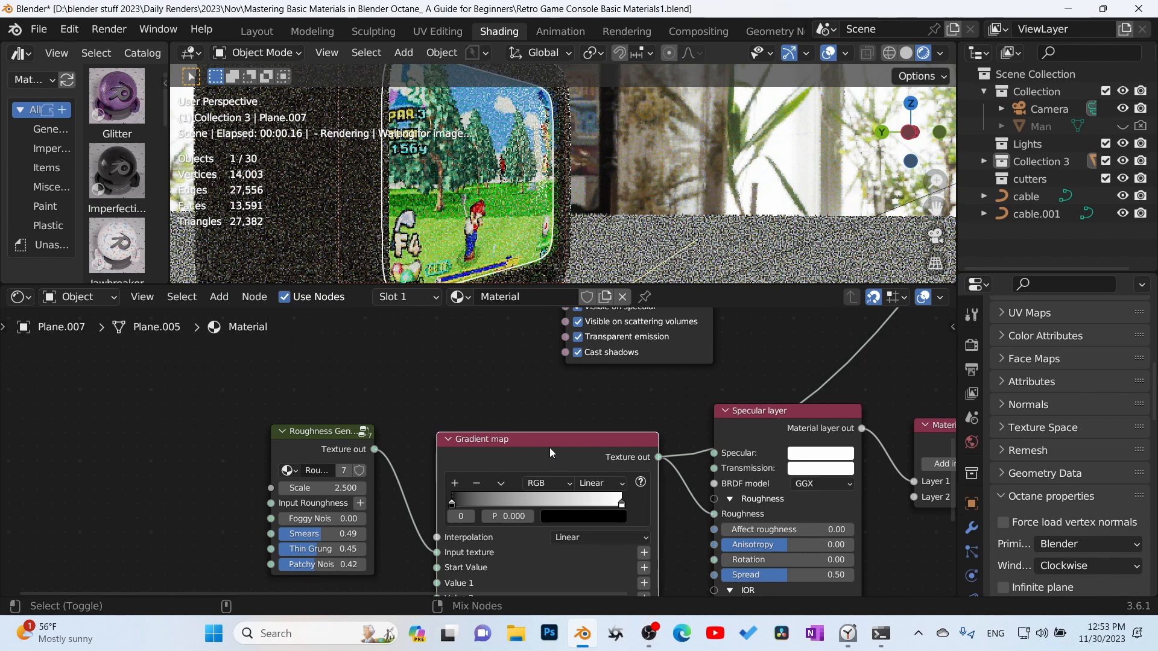
left_click_drag(489, 501, 540, 501)
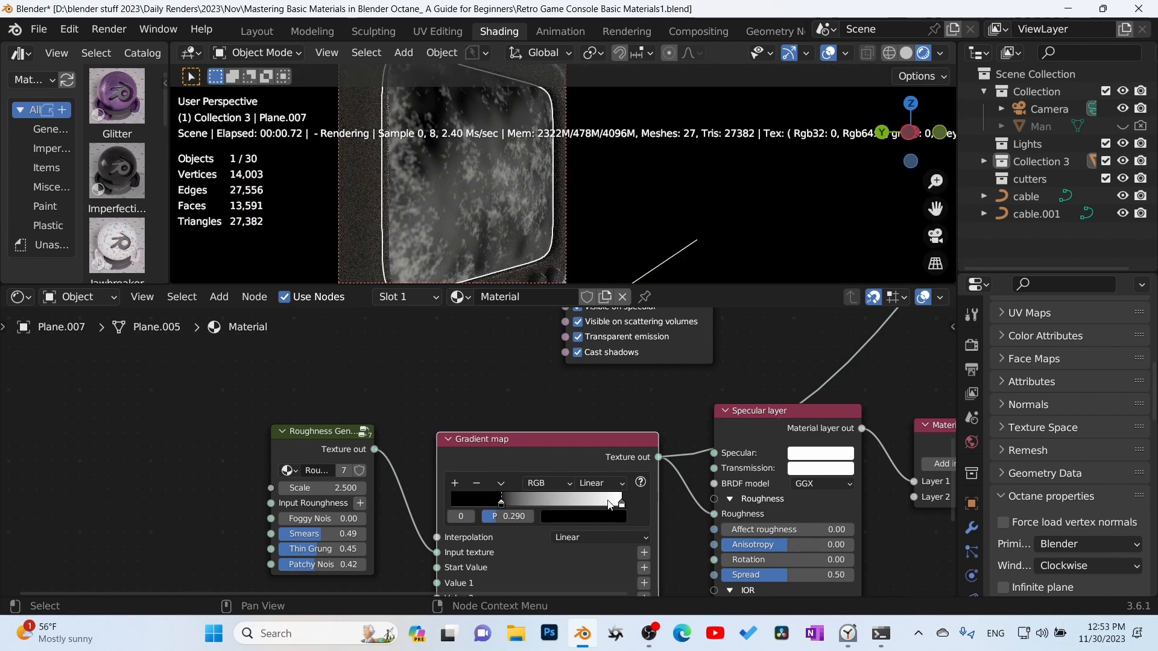
left_click_drag(621, 504, 579, 503)
Restore the Universal material as the surface output and inspect the rendered scene through the camera
middle_click_drag(762, 389, 351, 631)
left_click(844, 495, "ctrl+shift")
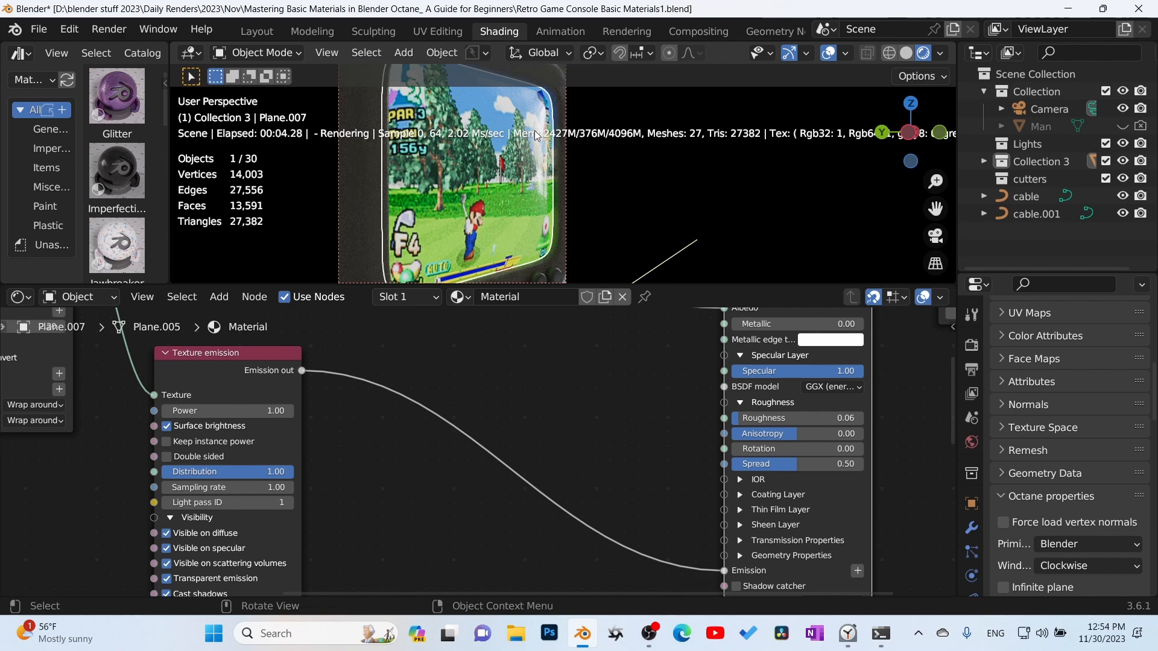
middle_click_drag(542, 173, 535, 203)
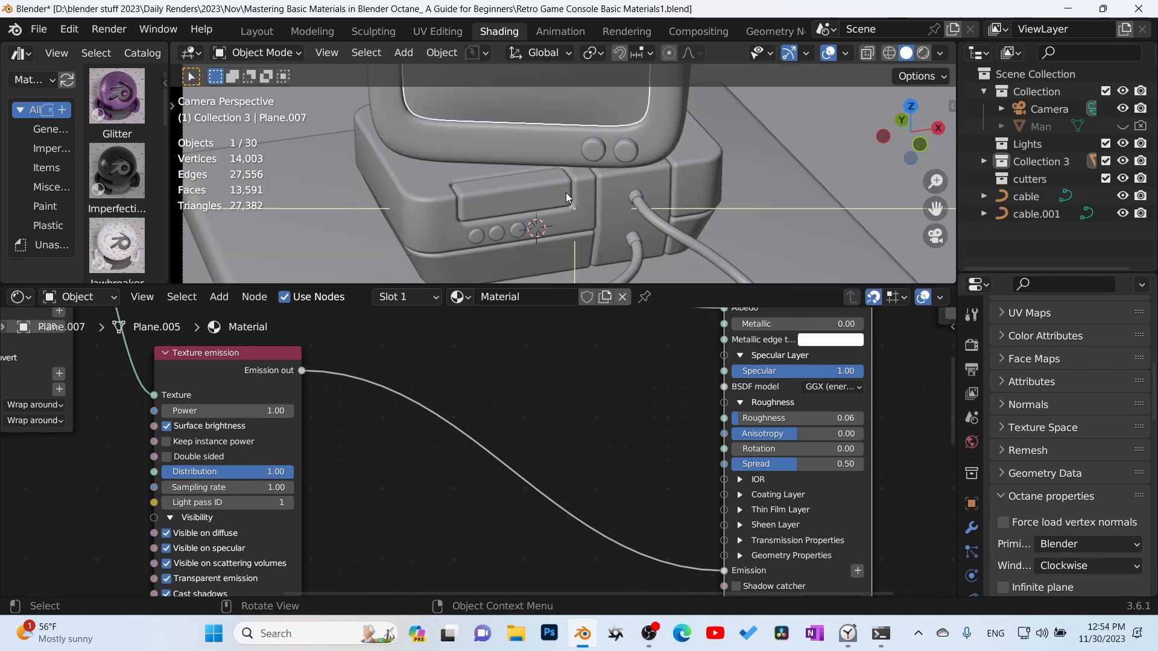
key("Home")
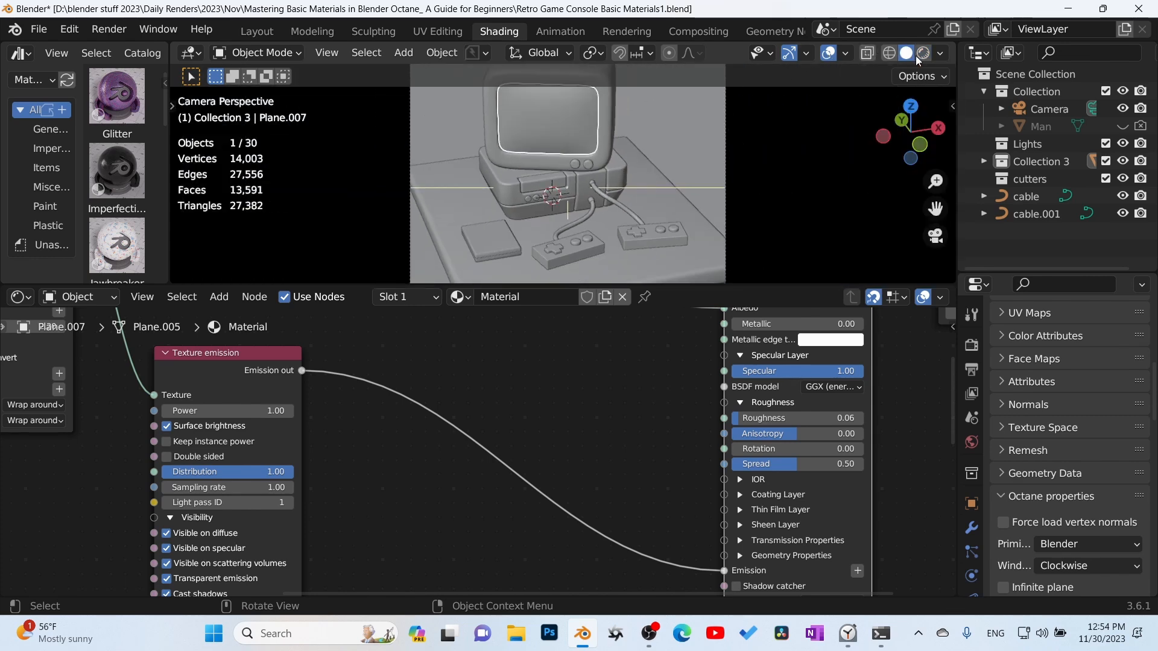
left_click(924, 53)
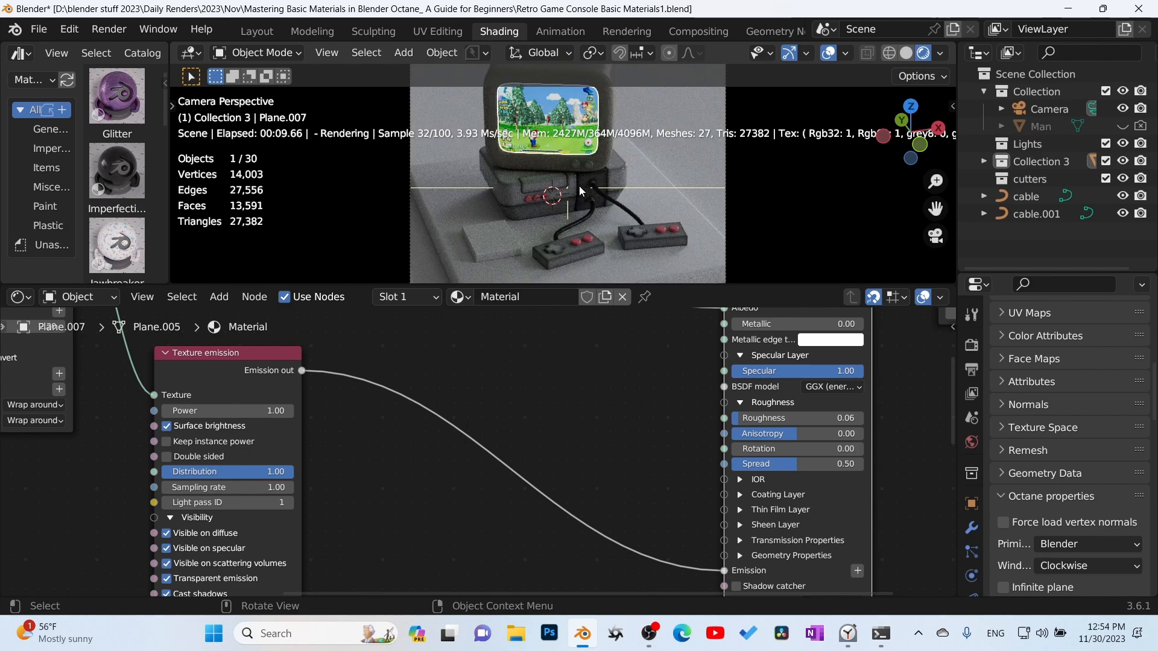
middle_click_drag(579, 193, 580, 230, "shift")
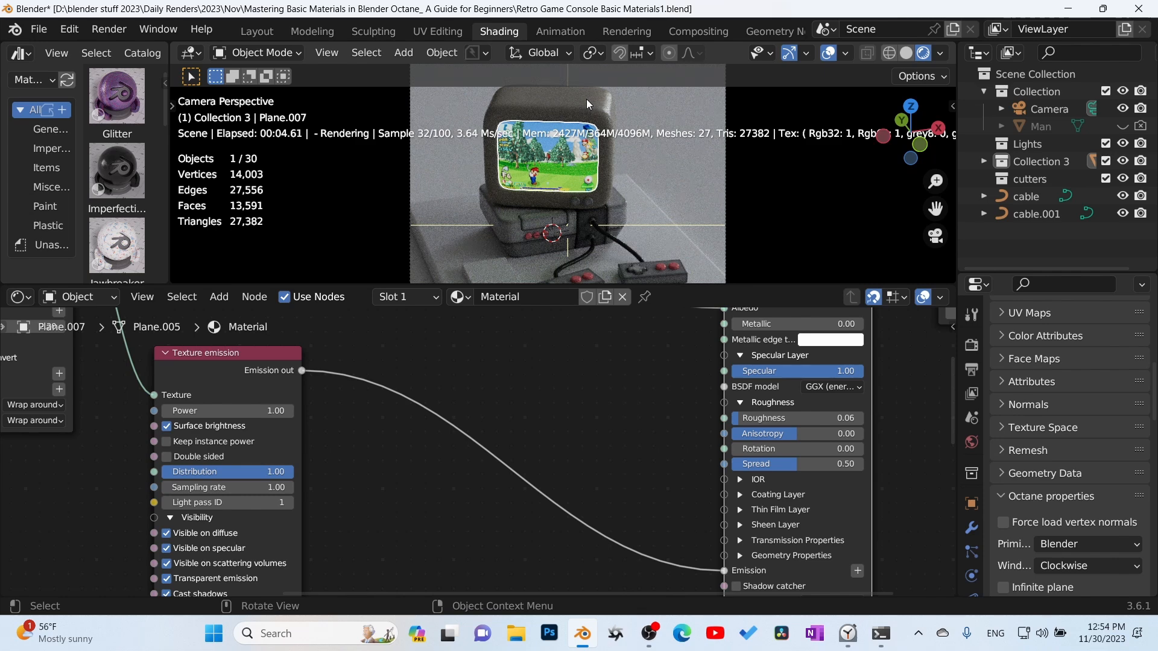
On the television casing's material, set the Roughness Generator's Foggy Noise to 0.04, Smears to about 0.33 and Patchy Noise to 0.40
left_click(586, 99)
middle_click_drag(491, 443, 571, 551)
middle_click_drag(500, 504, 491, 524)
left_click_drag(219, 484, 209, 483)
mouse_move(219, 535)
left_mouse_down()
mouse_move(206, 536)
mouse_move(226, 532)
mouse_move(212, 499)
left_mouse_up()
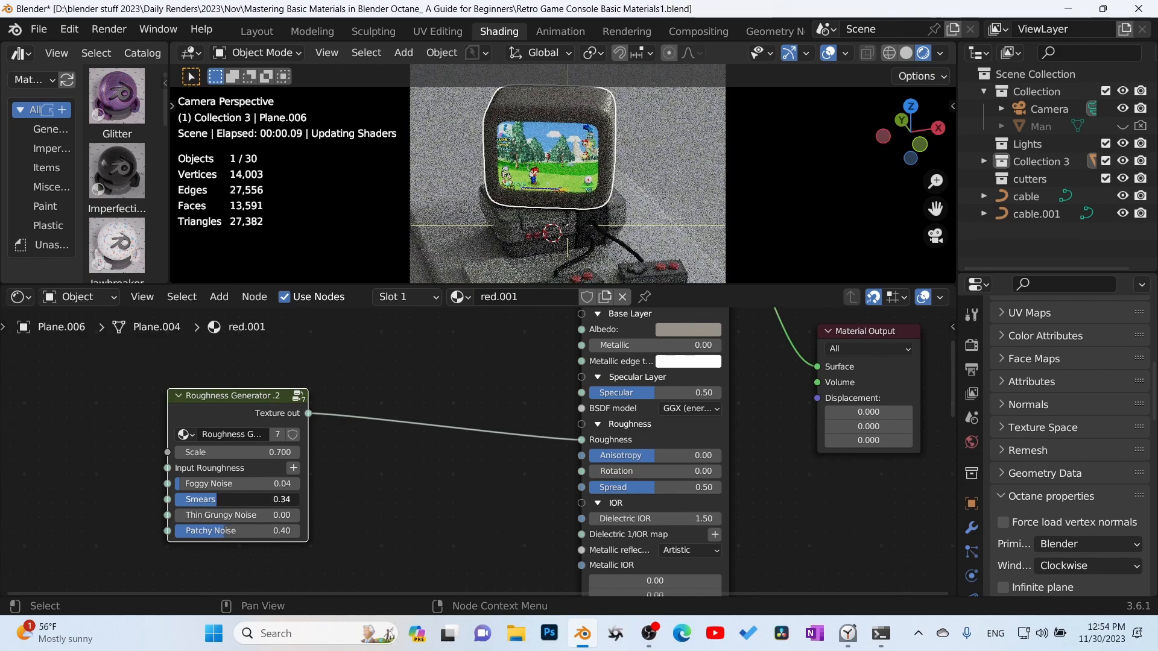
Select the flat block in front of the console beside the controllers and switch the viewport to solid shading
middle_click_drag(600, 208, 512, 248)
scroll(591, 212, "up", 5)
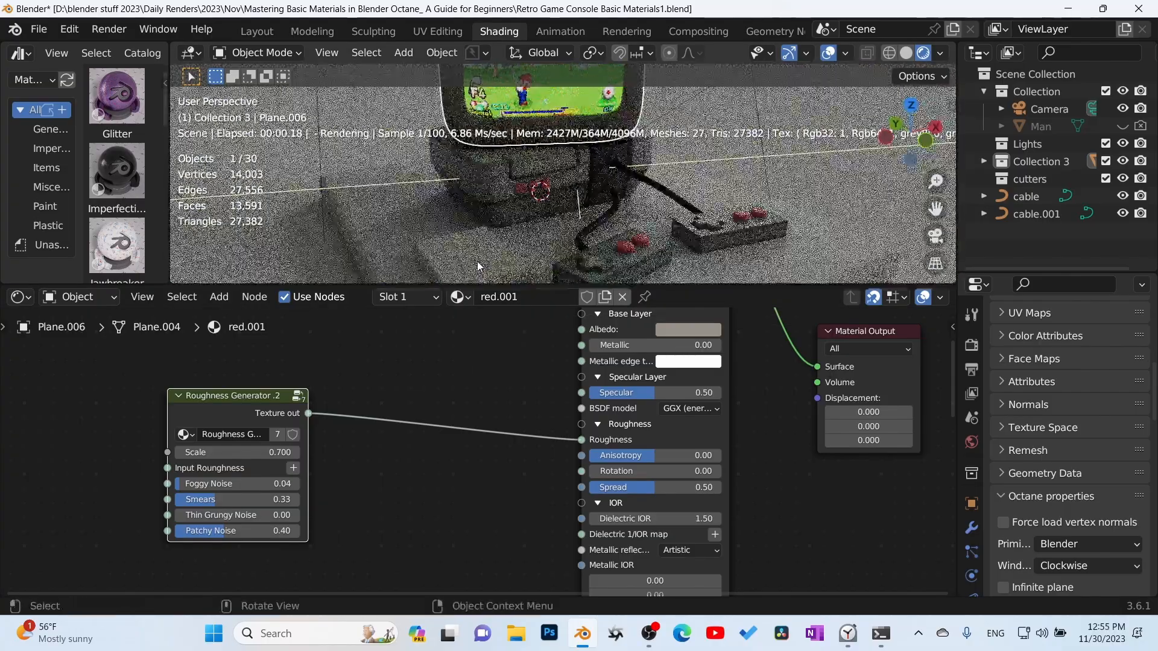
left_click(466, 268)
scroll(548, 229, "down", 4)
scroll(504, 254, "up", 4)
middle_click_drag(504, 253, 549, 224)
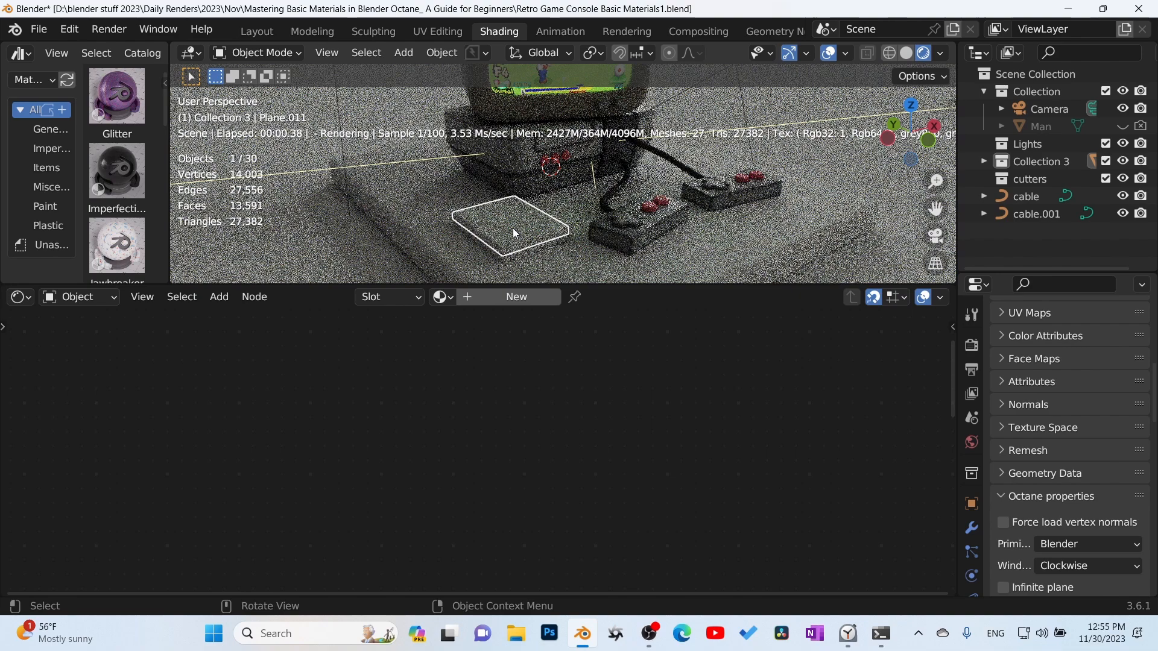
scroll(564, 211, "up", 3)
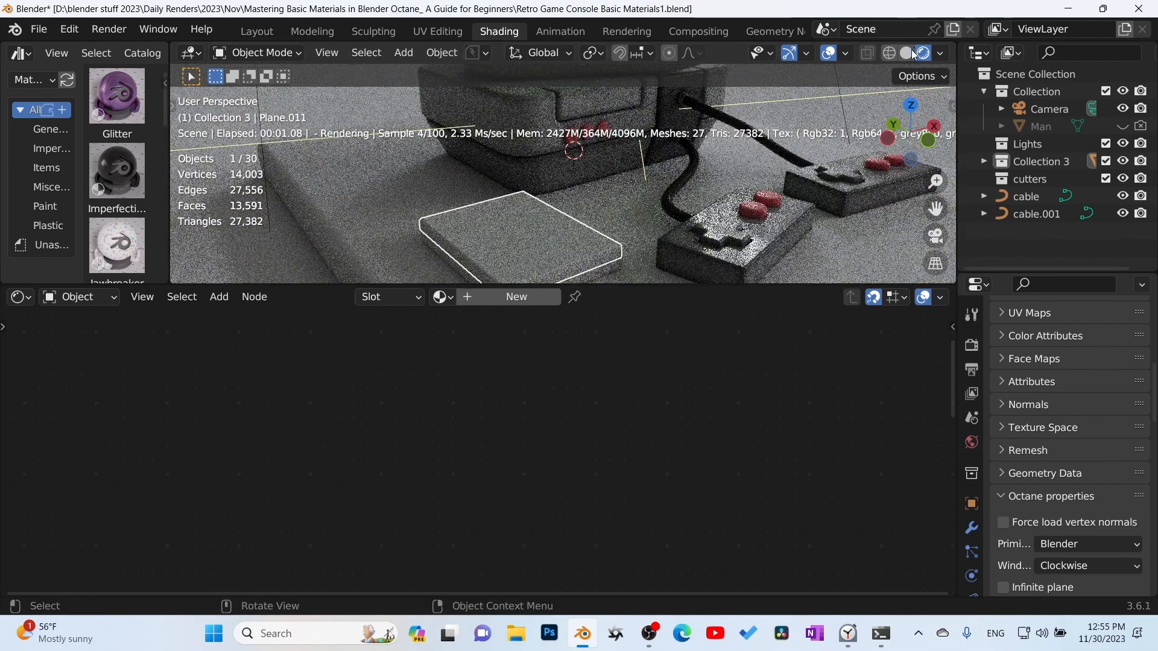
left_click(906, 53)
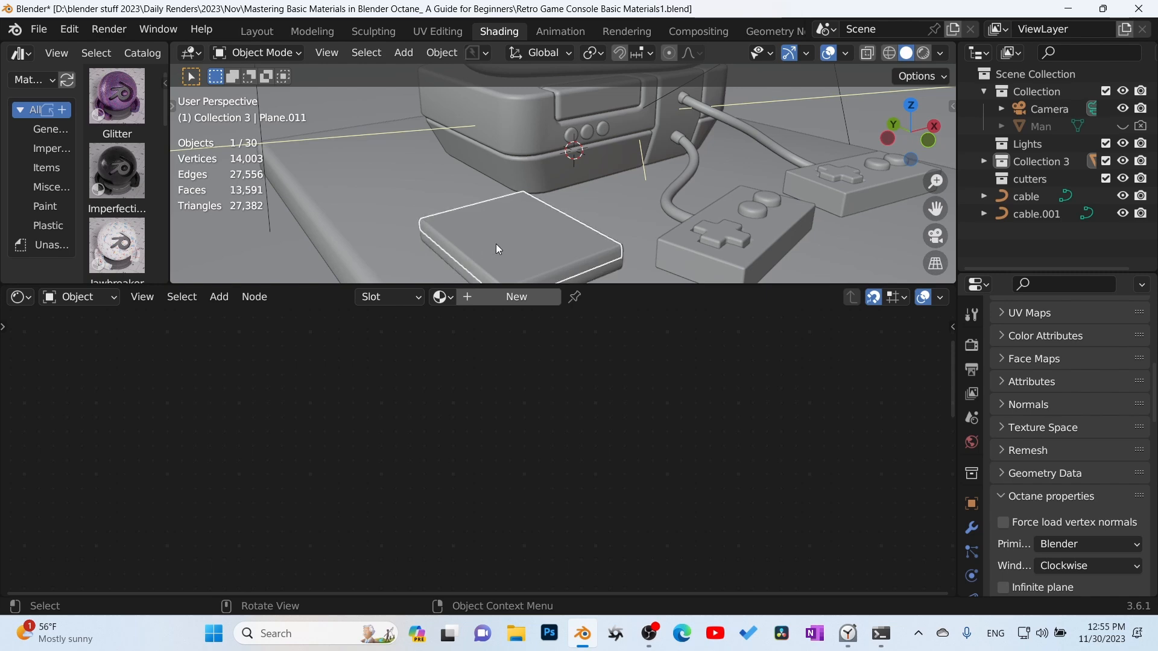
Inset the top face of the flat block by about 0.003 m to leave a narrow border
key("ctrl+Tab")
left_click(611, 252)
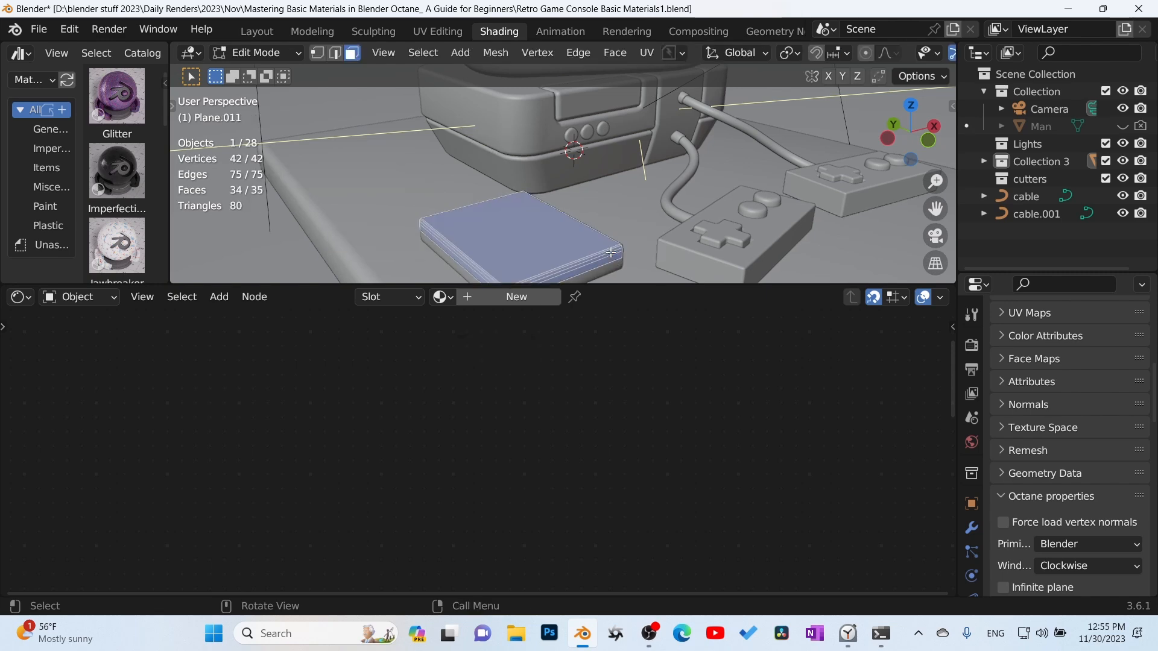
middle_click_drag(572, 244, 657, 247)
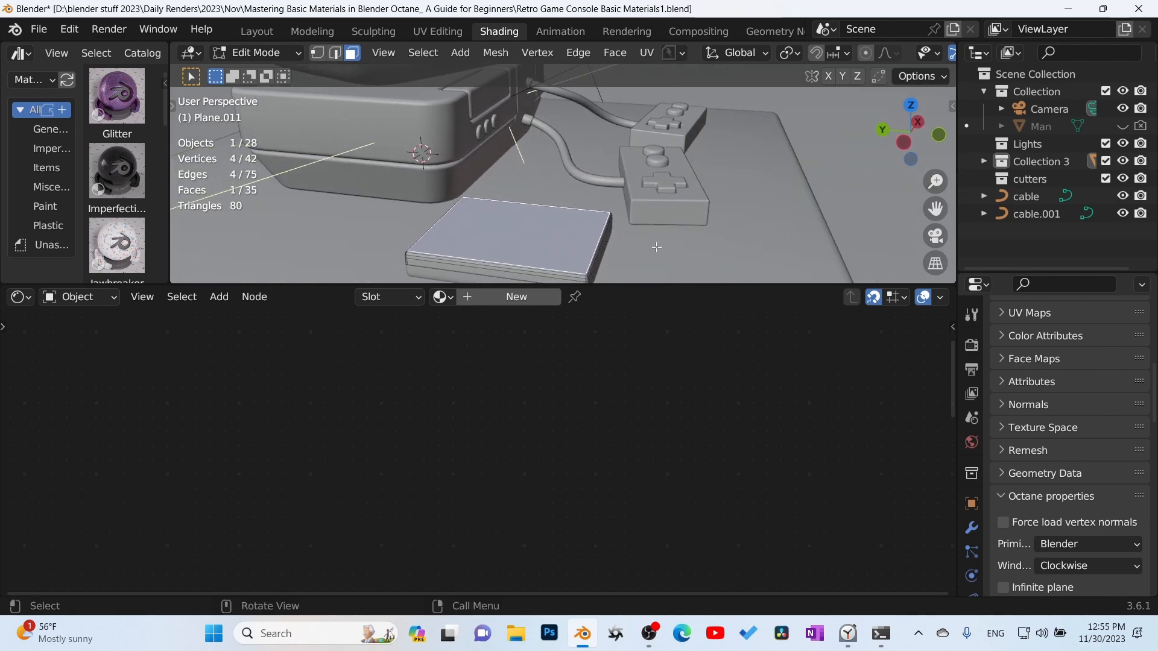
key("i")
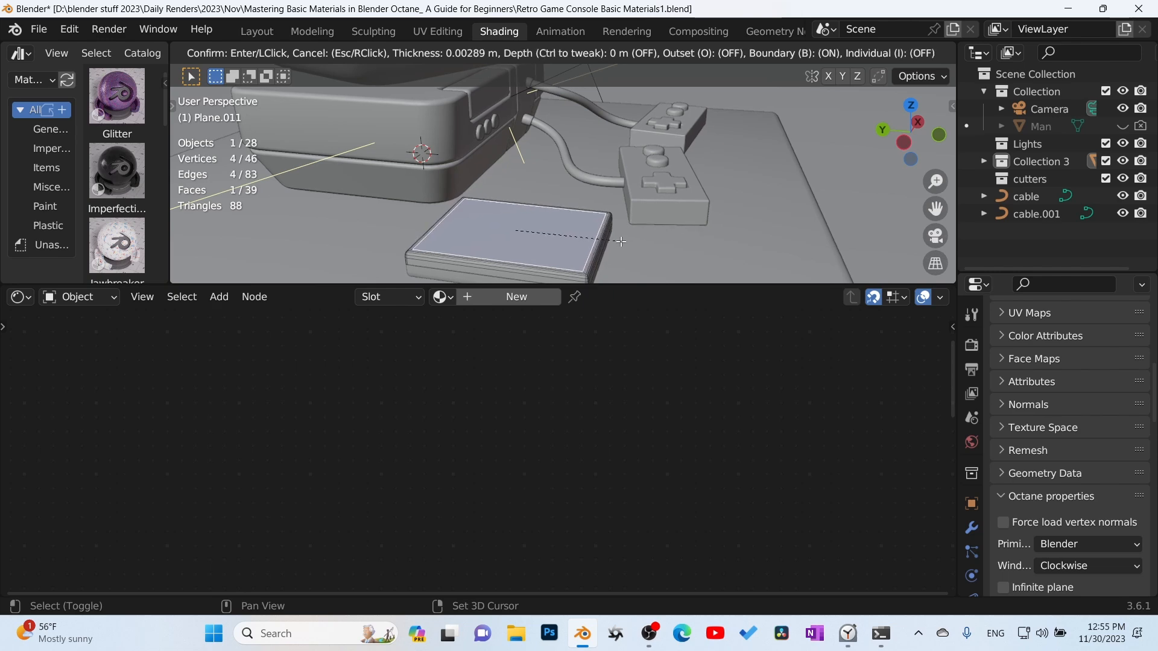
left_click(621, 241)
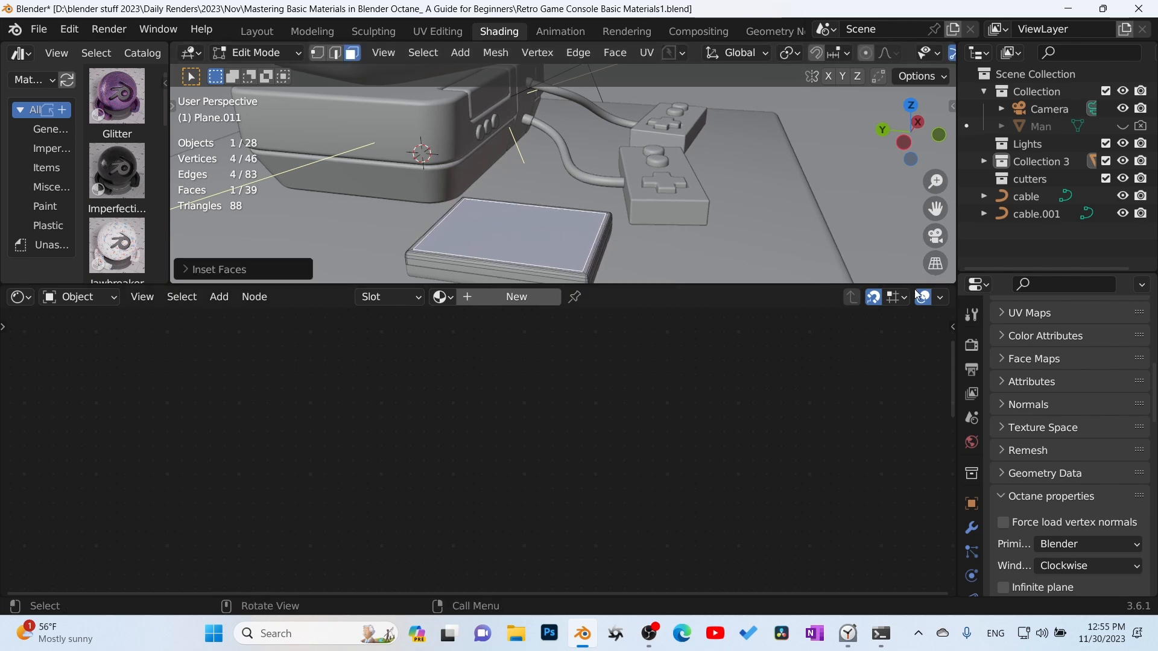
Create a new material for the block, name it cover, and show its material properties
left_click(497, 301)
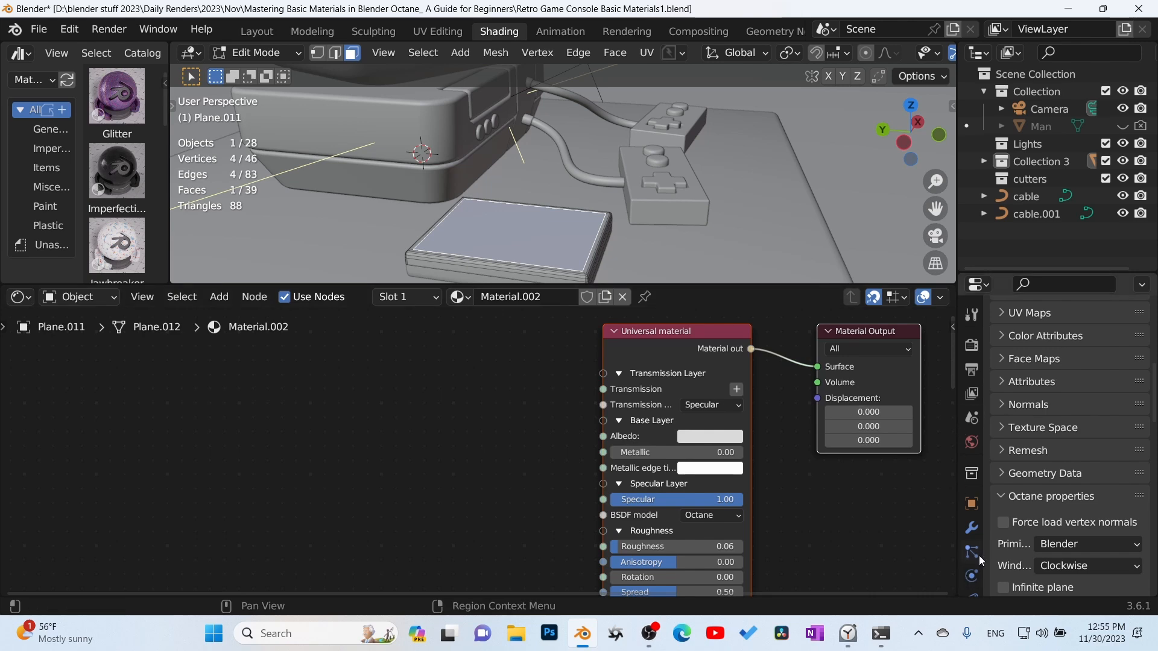
scroll(977, 555, "down", 3)
left_click(967, 570)
scroll(1045, 385, "up", 10)
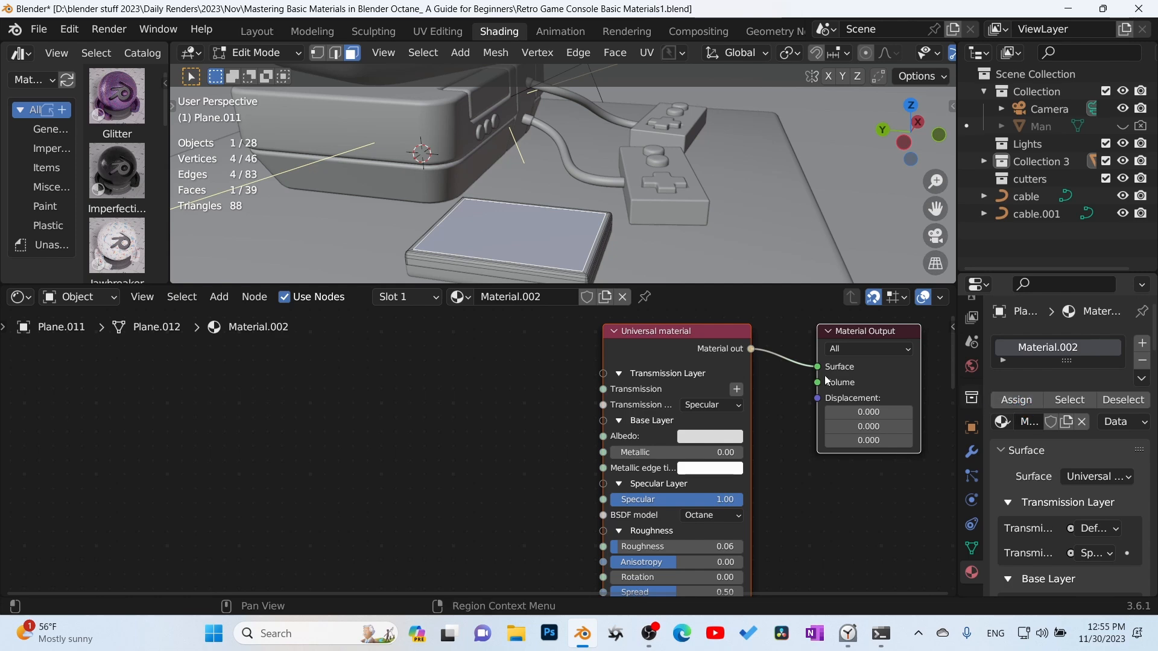
left_click(533, 297)
type("cover")
key("Return")
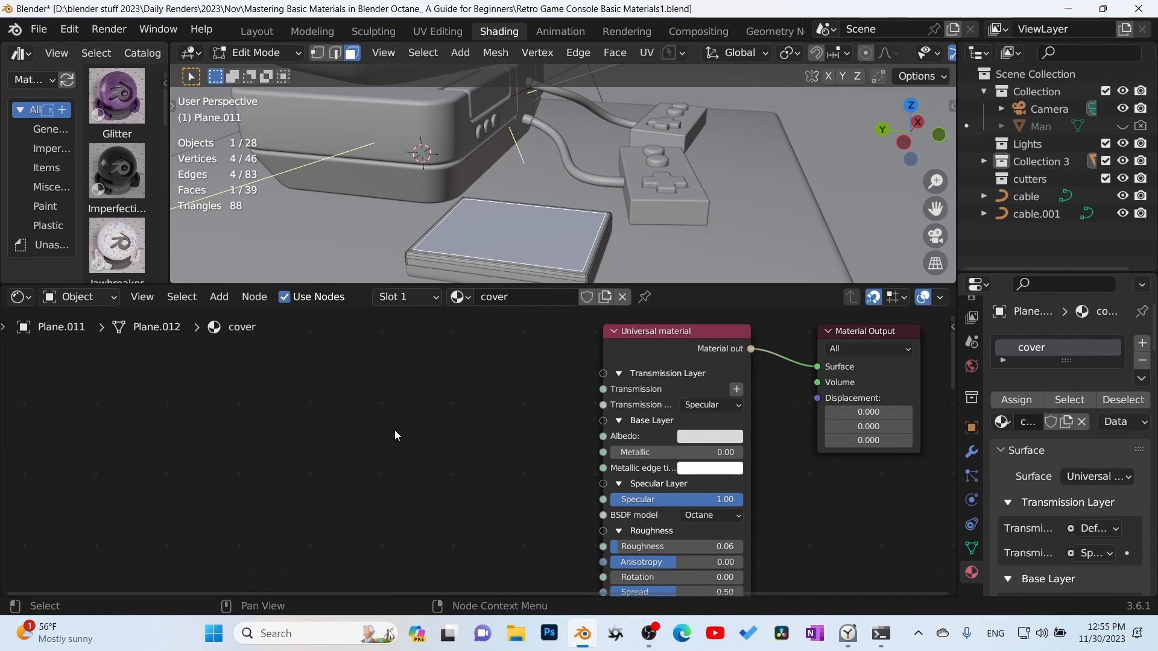
Add an RGB image node to the cover material and connect its texture output to the Universal material's Albedo
key("q")
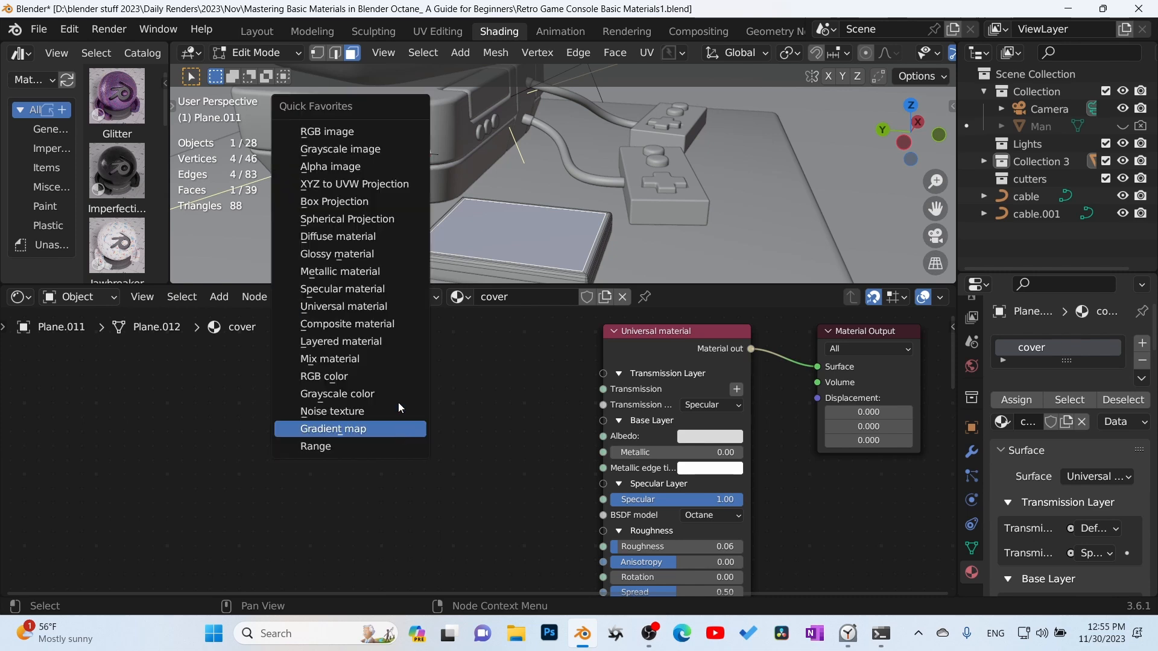
left_click(333, 134)
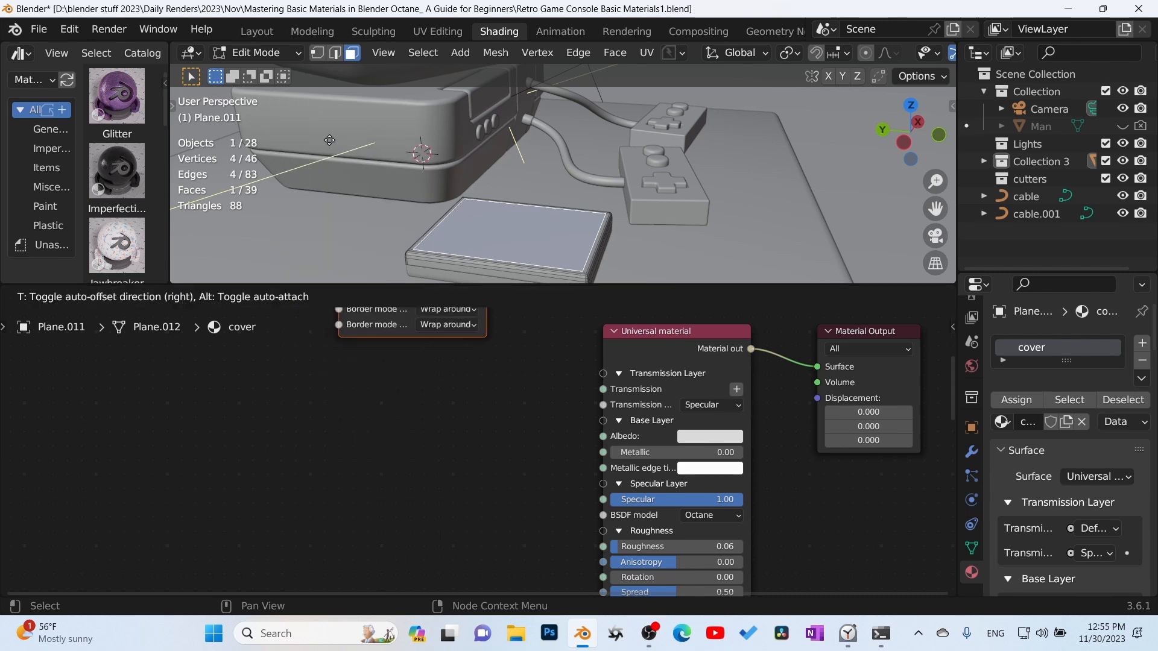
left_click(465, 339)
left_click_drag(486, 356, 610, 437)
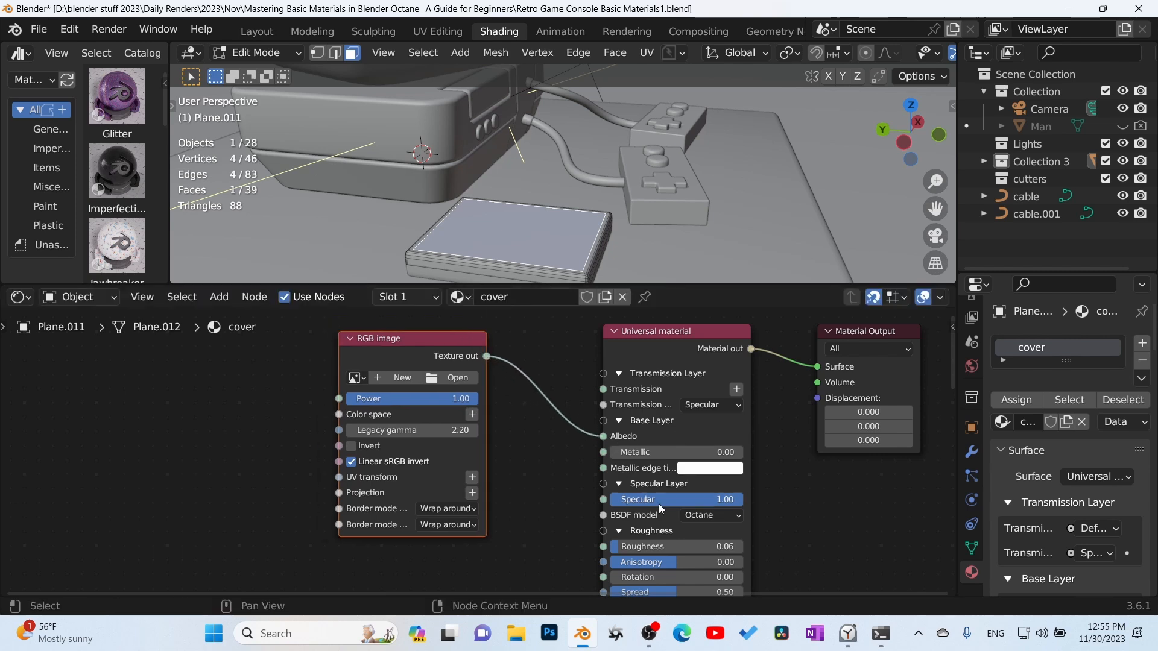
Set the cover material's Specular to 0.5 and its BSDF model to GGX (energy preserving)
left_click(653, 499)
type(".5")
key("Return")
left_click(708, 518)
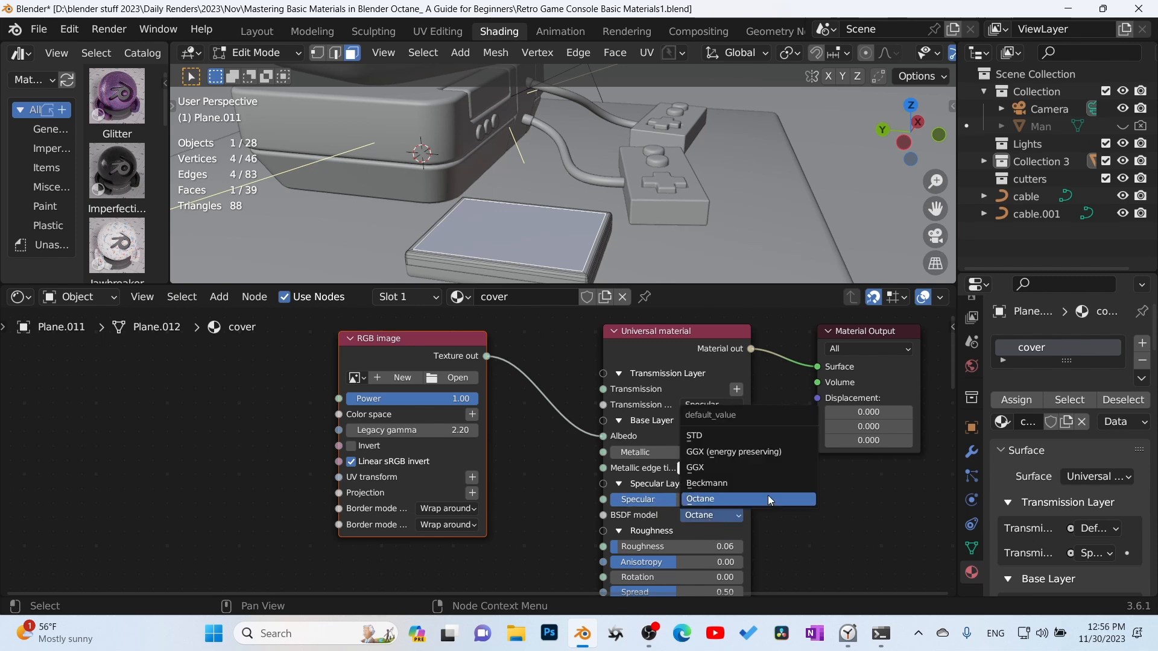
left_click(739, 452)
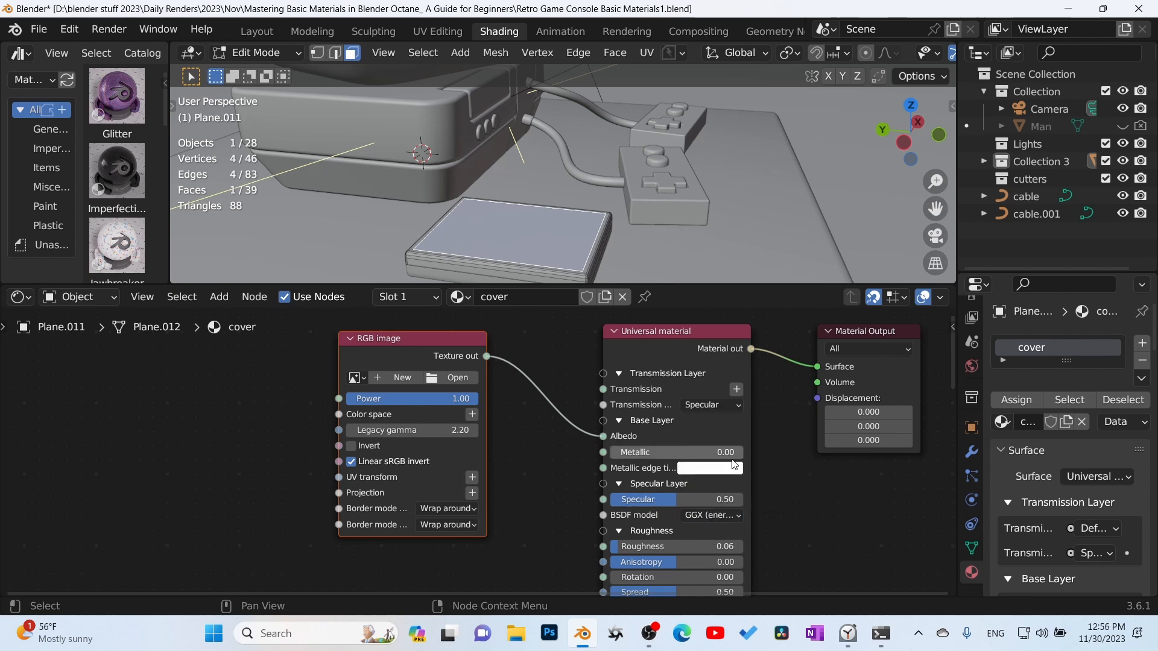
Load 3440559-nes online 2.jpg into the RGB image node and preview the block in Object Mode with rendered shading
left_click(457, 382)
key("Tab")
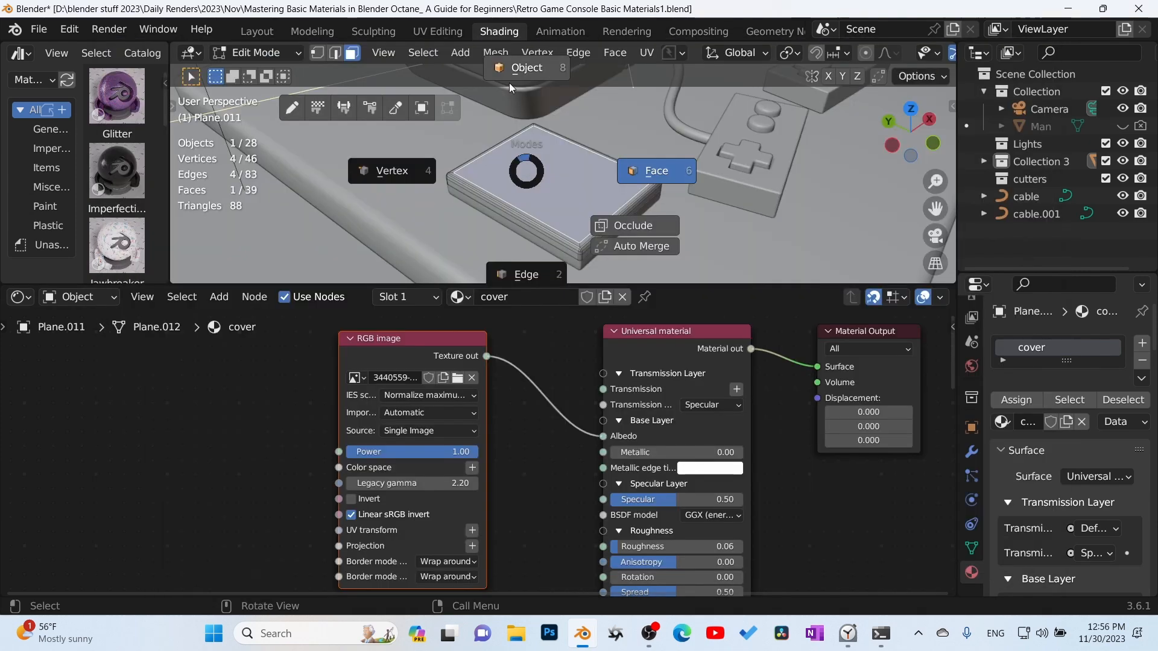
left_click(519, 74)
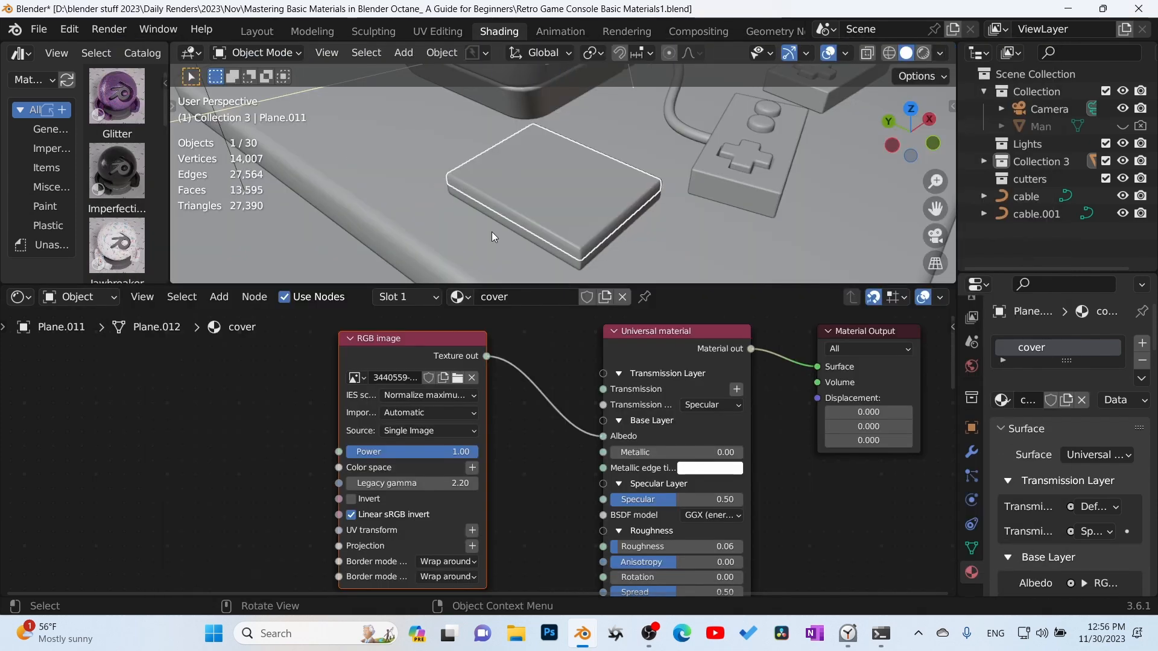
left_click(923, 53)
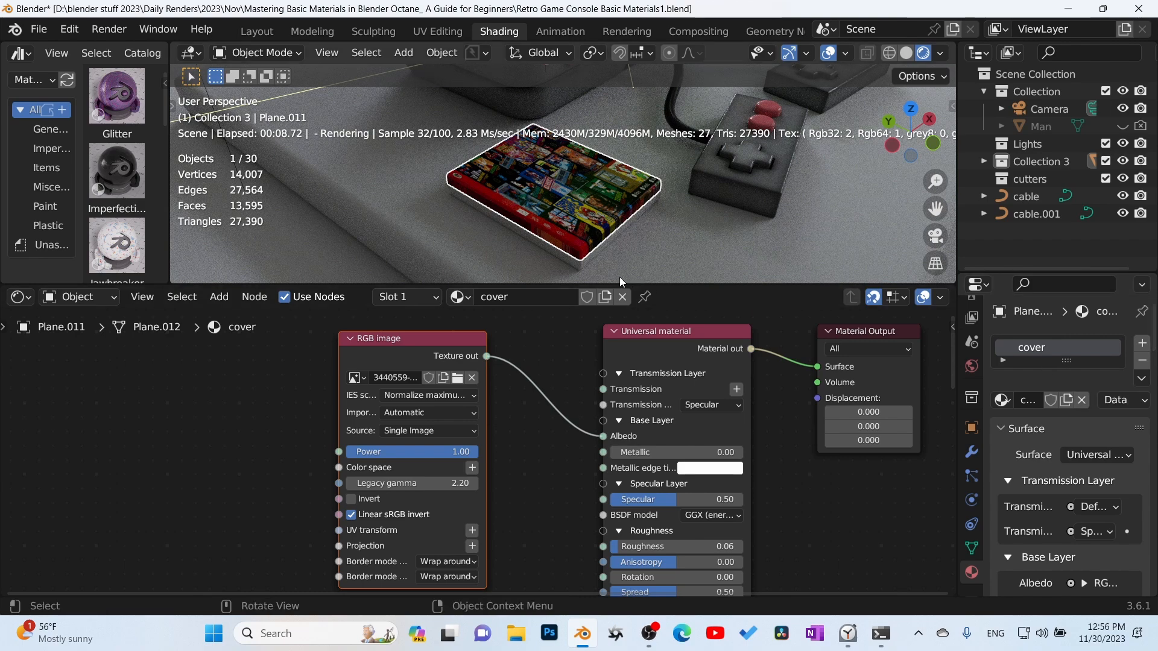
Assign the existing dk gray material in a second slot to all of the block's faces except the inset top face
key("ctrl+Tab")
left_click(692, 247)
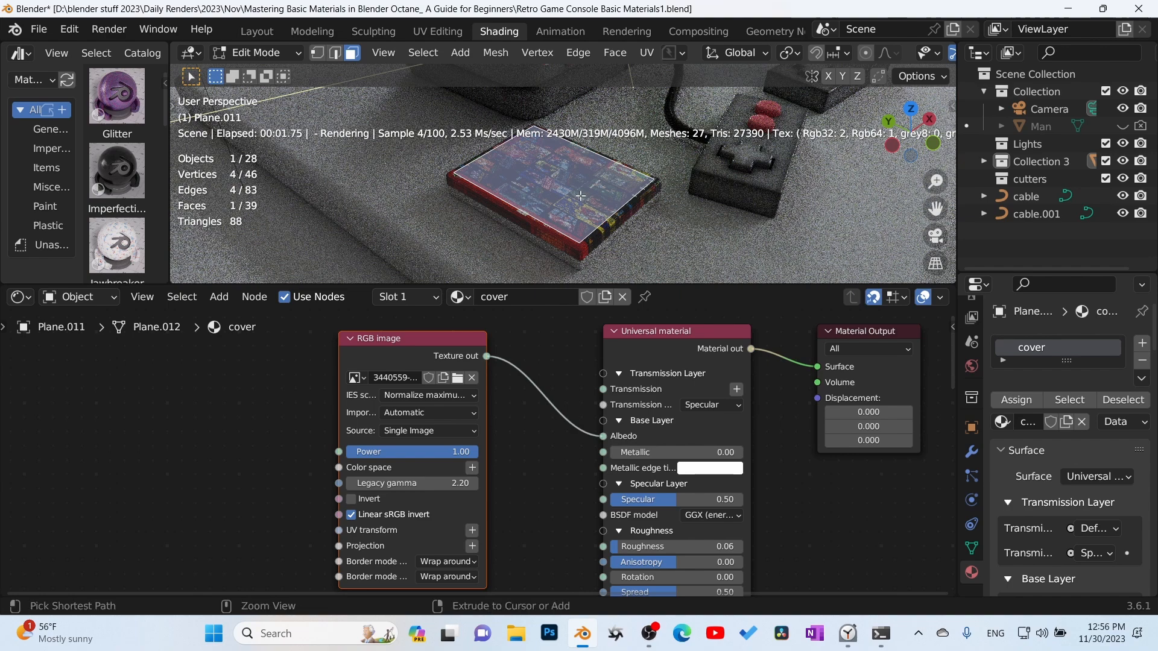
key("ctrl+i")
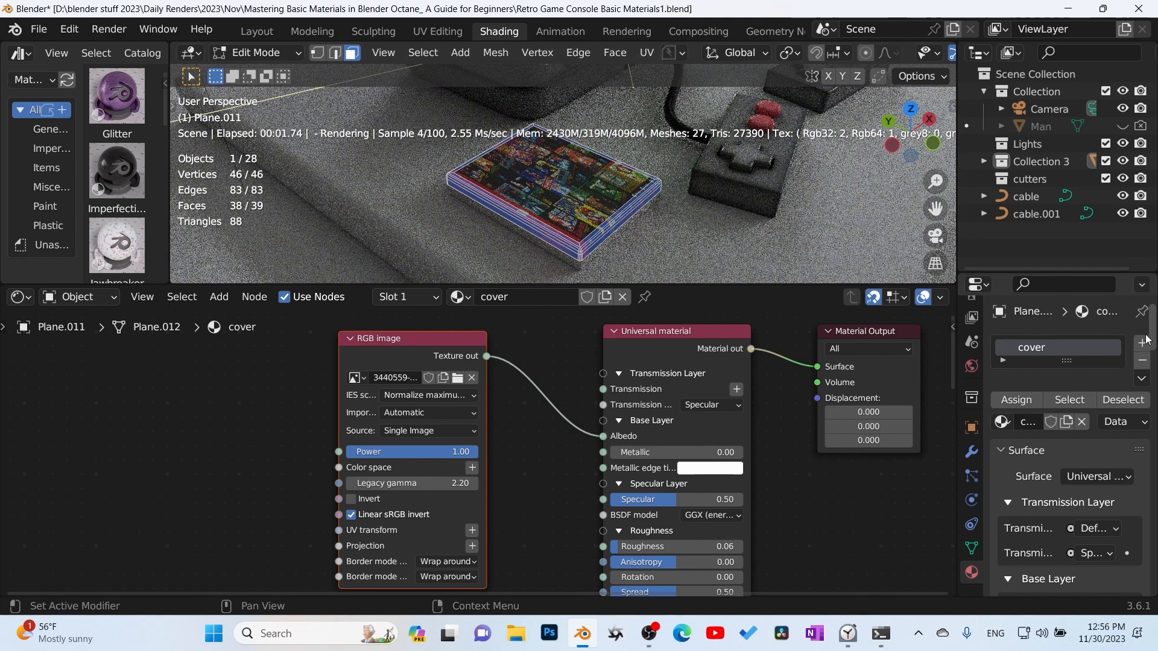
left_click(1142, 344)
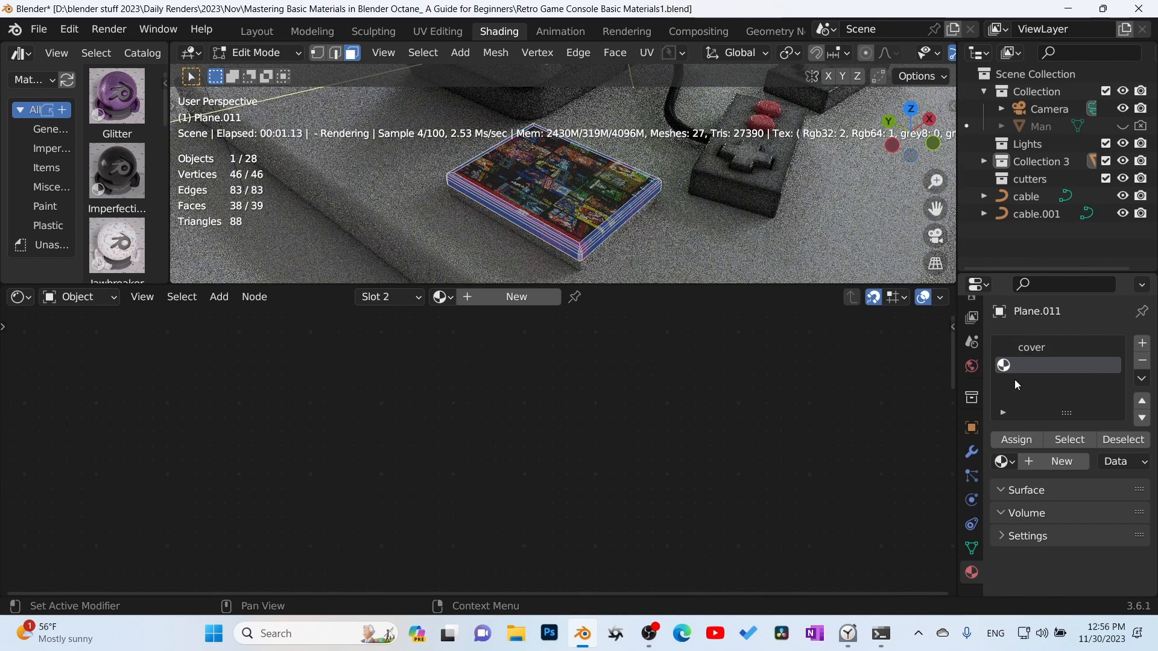
left_click(1004, 461)
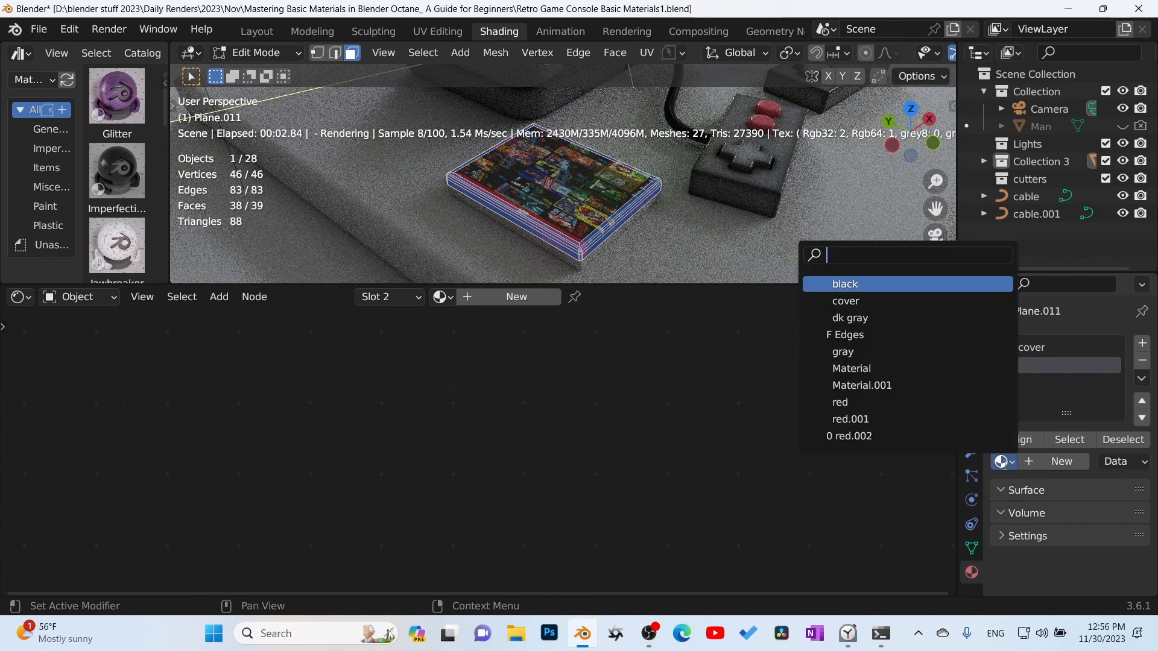
left_click(871, 318)
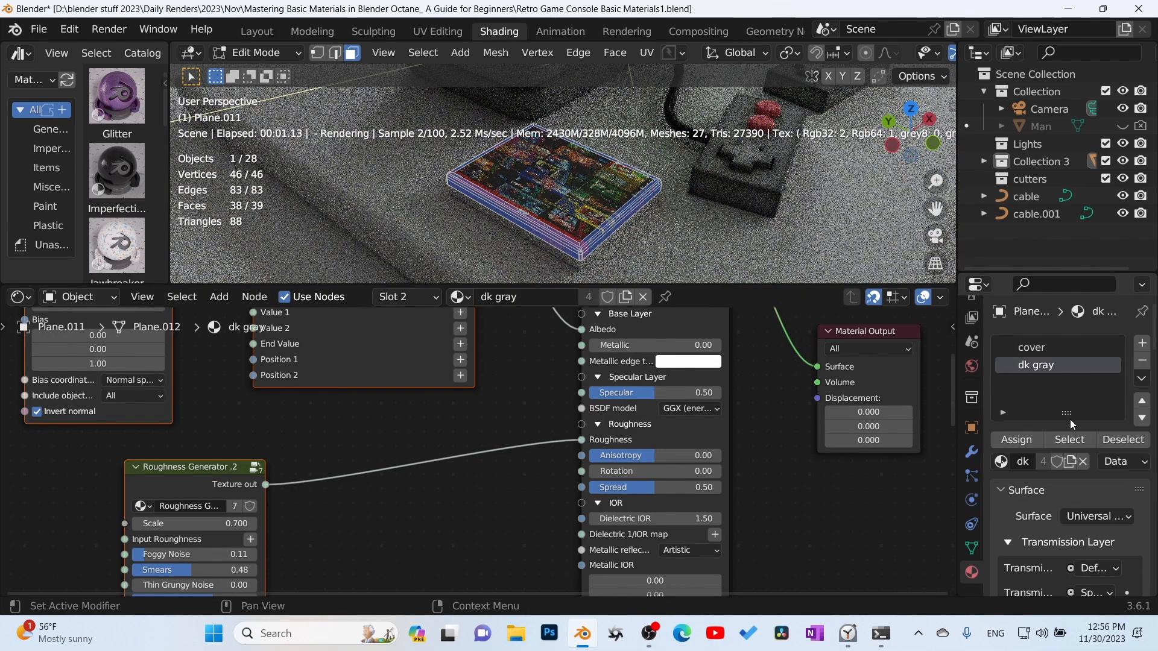
left_click(1018, 440)
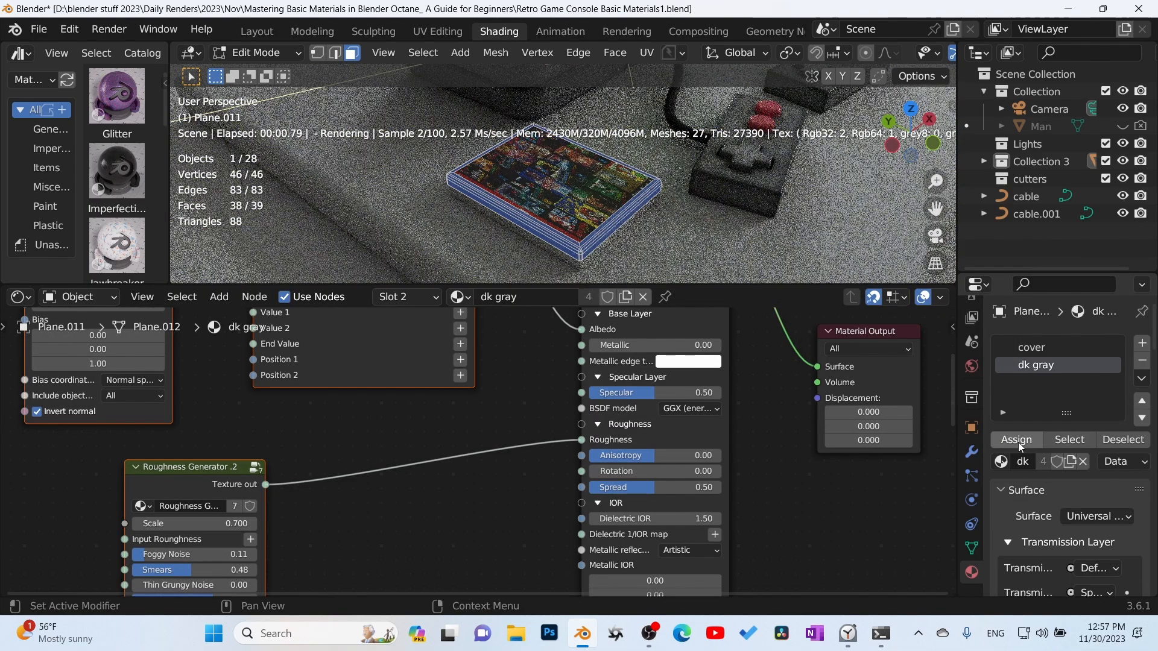
key("Tab")
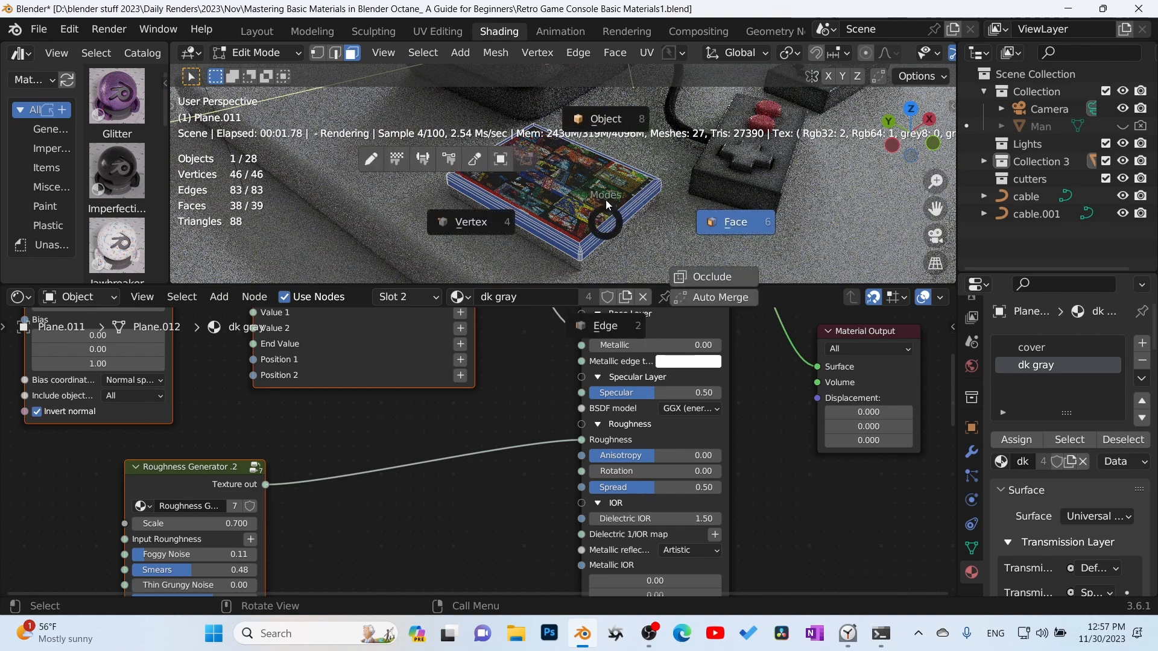
left_click(603, 128)
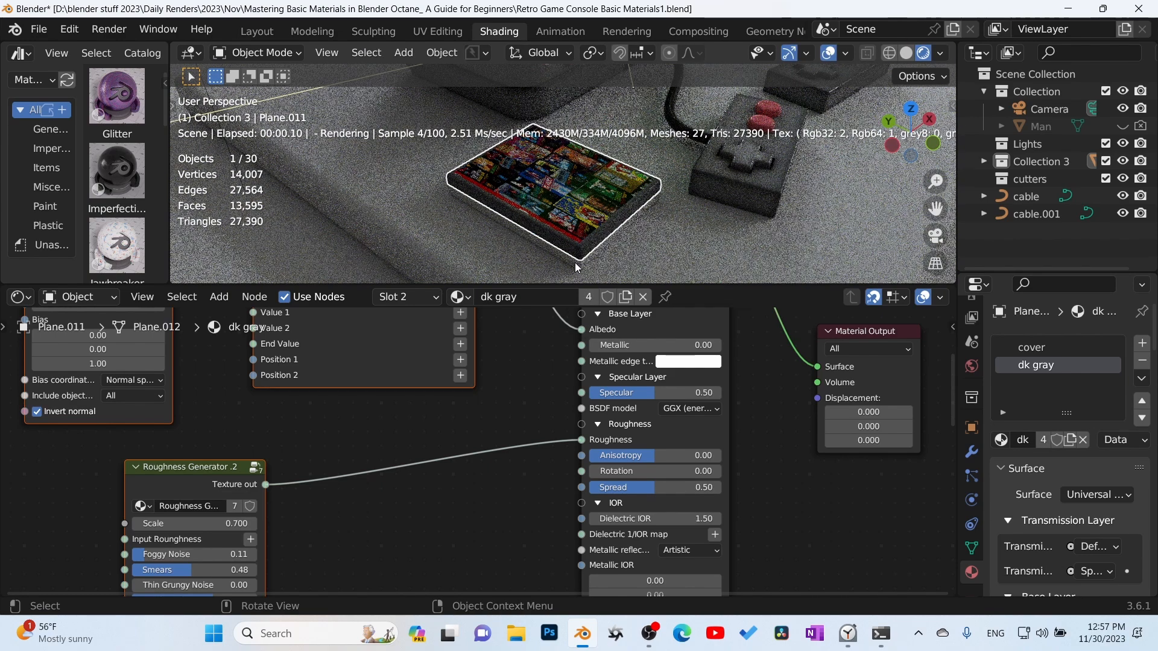
Give the block's lower piece the existing dk gray material, and reselect the upper piece with its cover material active
left_click(574, 262)
left_click(447, 300)
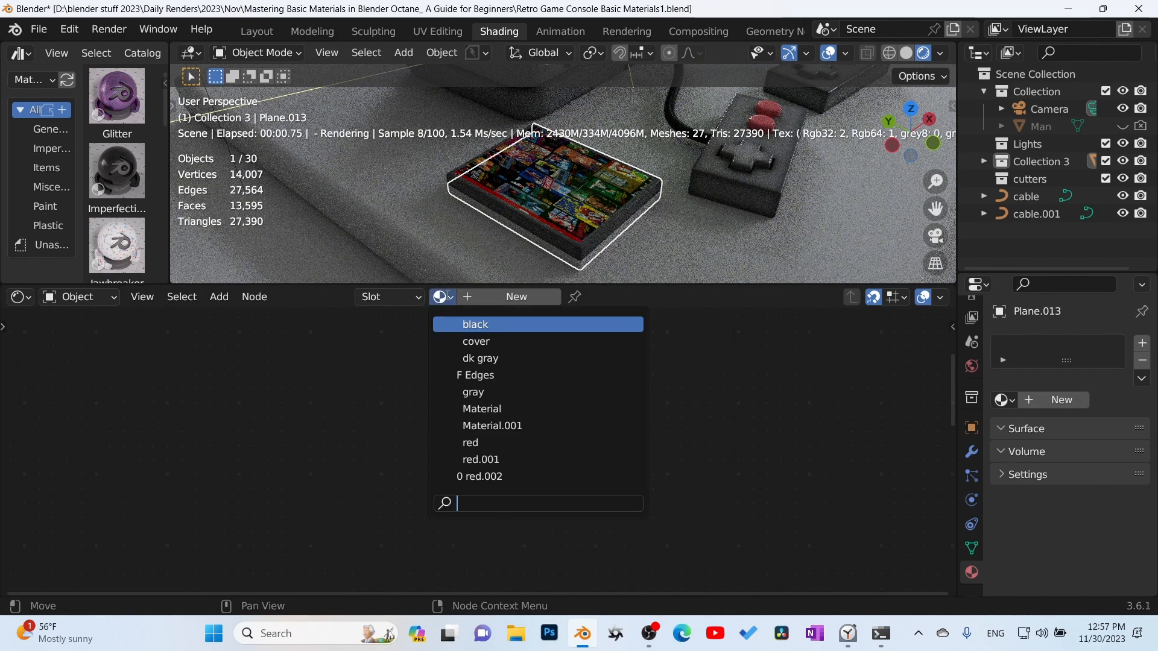
left_click(574, 202)
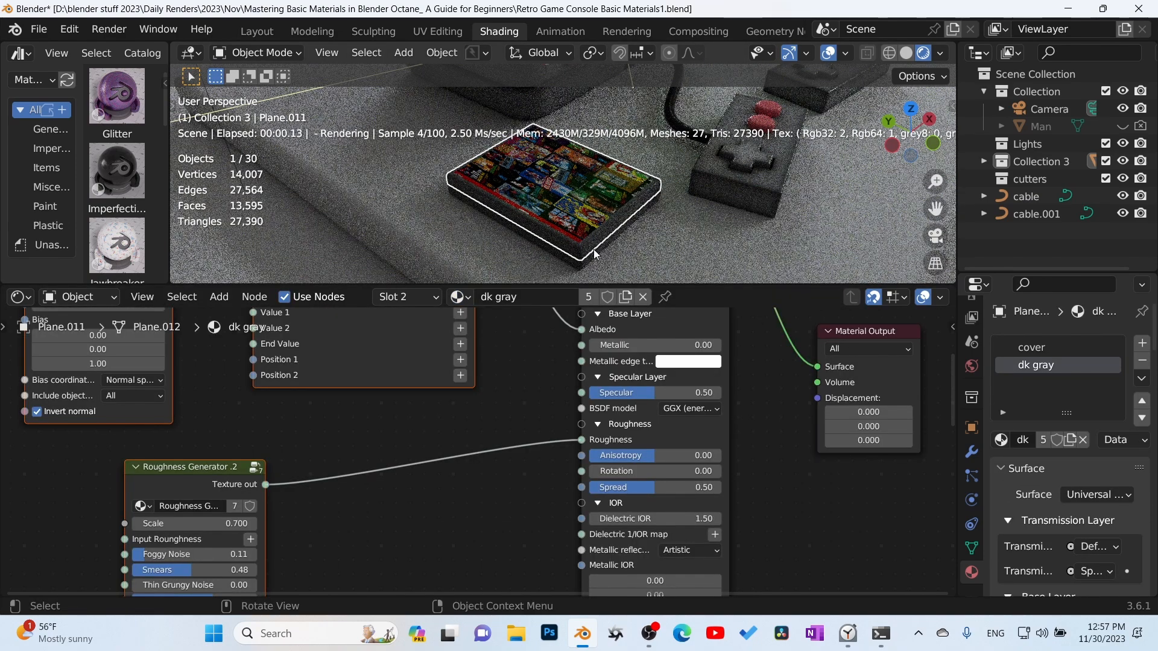
left_click(1044, 348)
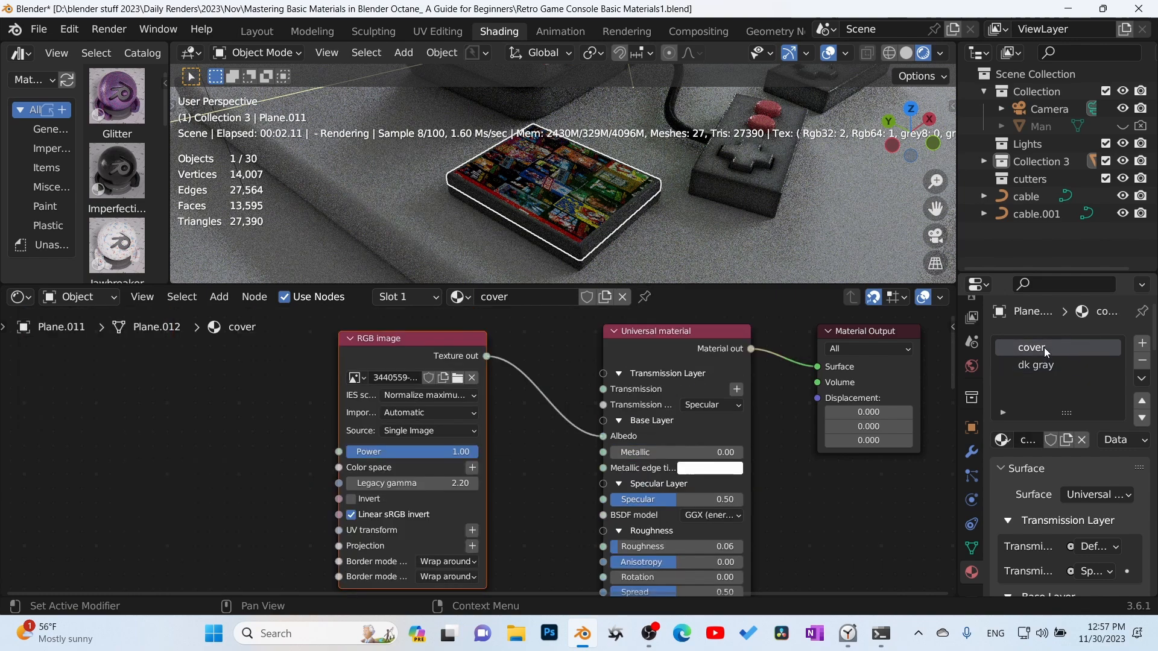
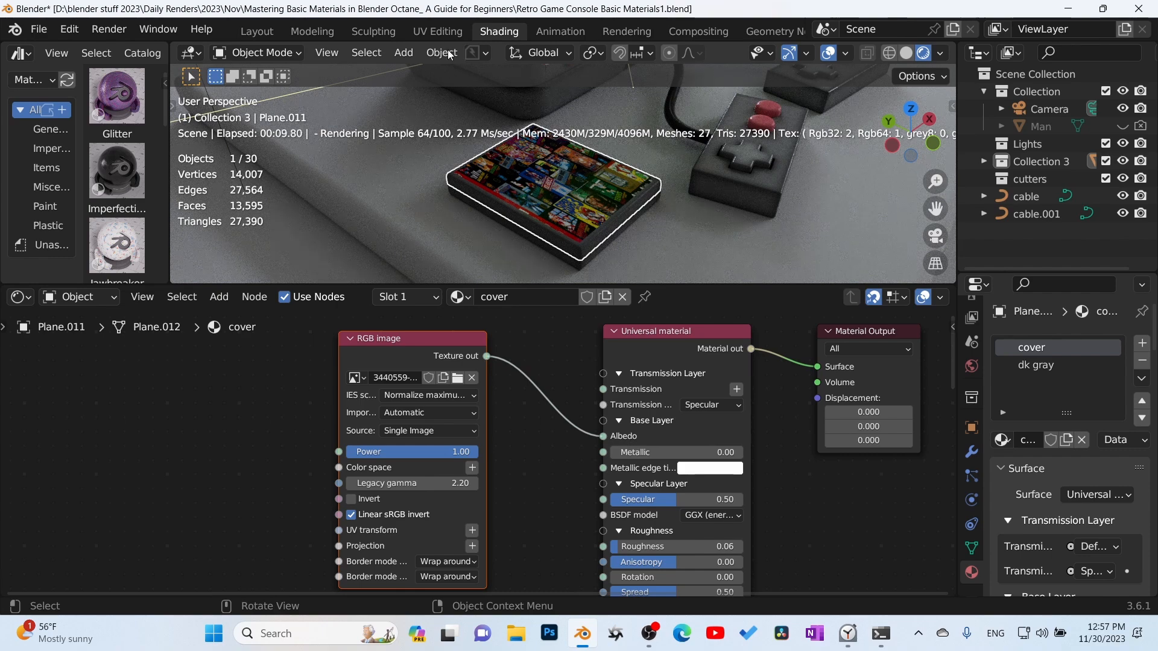
Switch to the UV Editing workspace and display 3440559-nes online 2.jpg behind the block's UVs
left_click(446, 31)
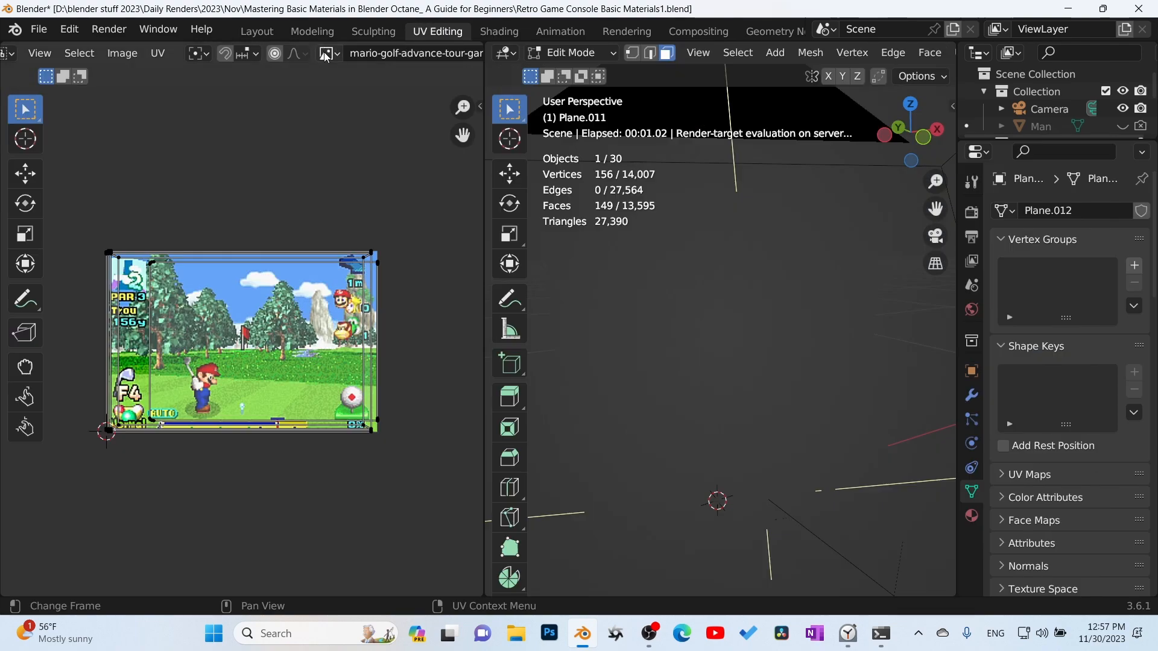
left_click(329, 53)
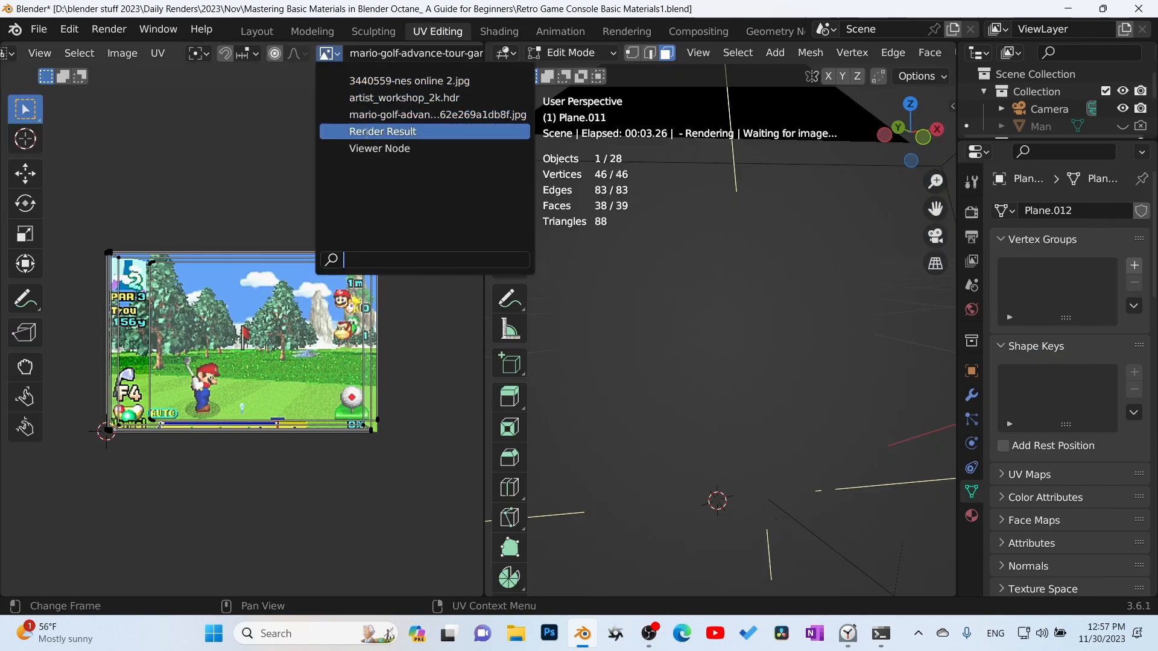
left_click(374, 89)
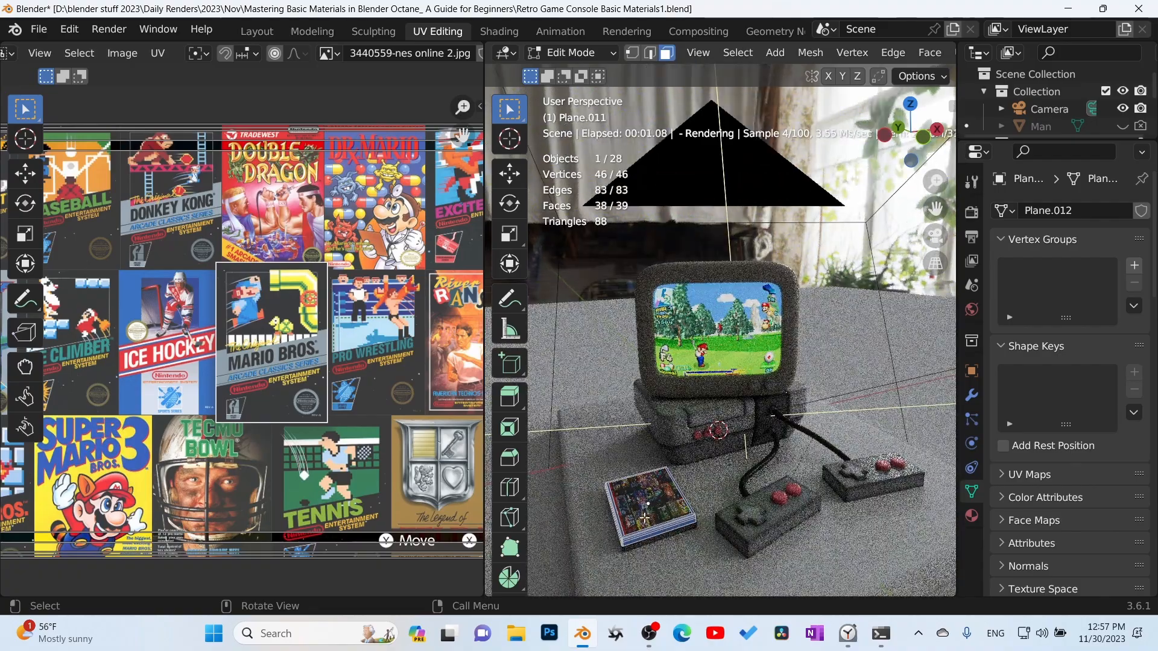
Select only the block's inset top face and unwrap it with Cube Projection
key("KP_Decimal")
middle_click_drag(754, 409, 715, 437)
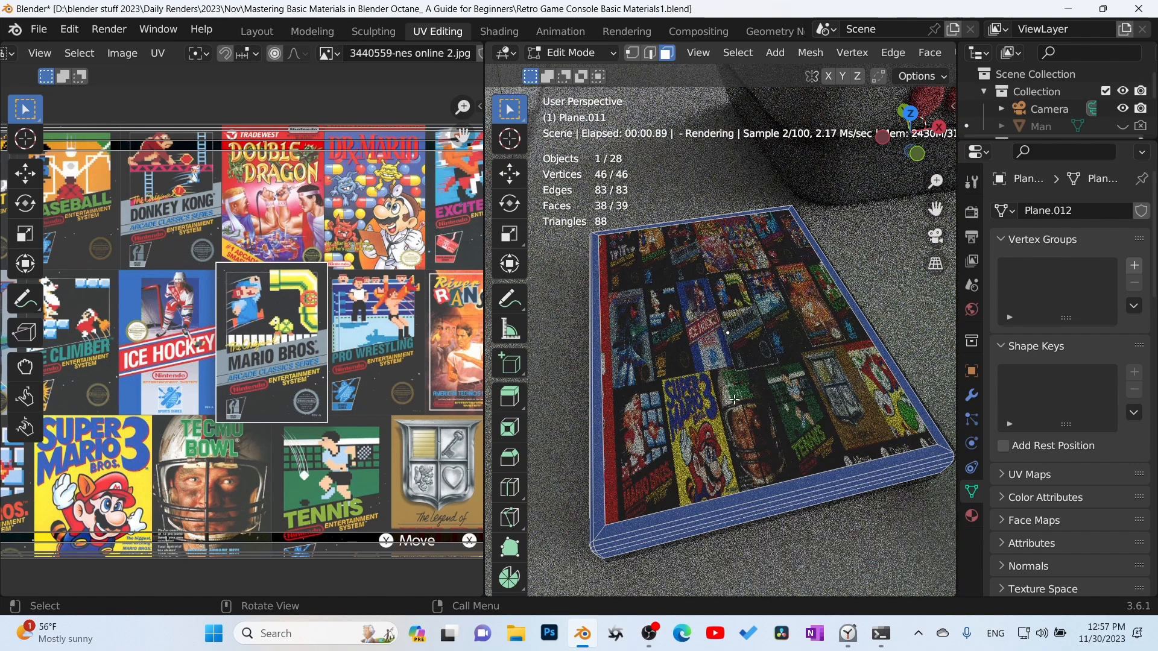
left_click(733, 400)
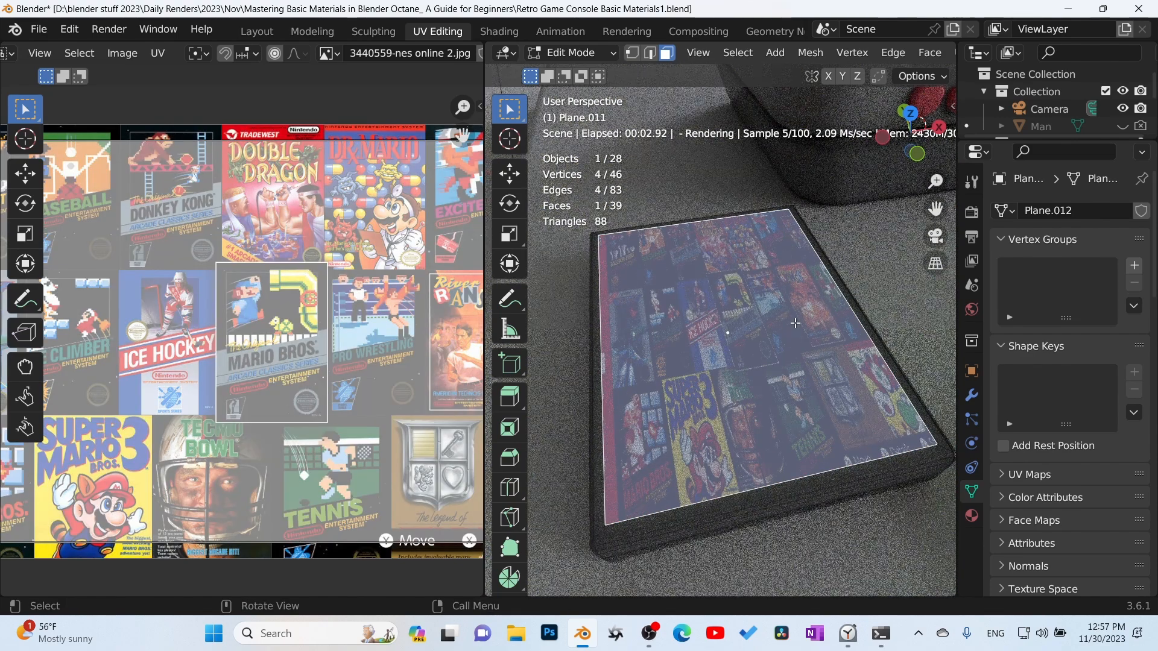
key("u")
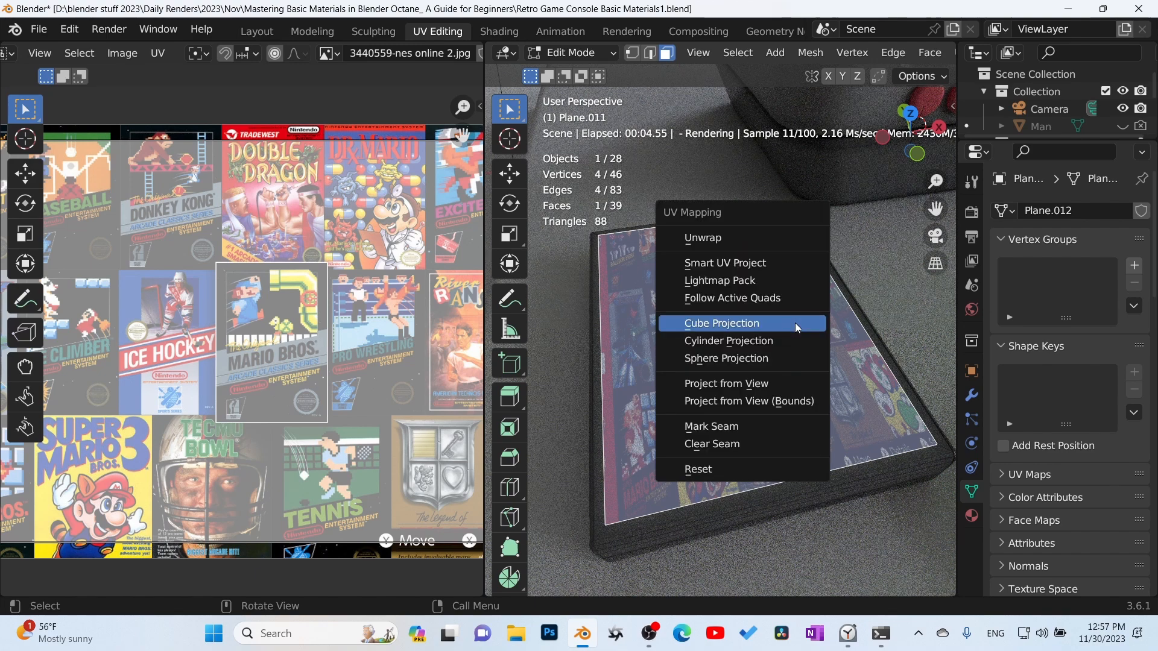
left_click(747, 330)
scroll(330, 366, "down", 4)
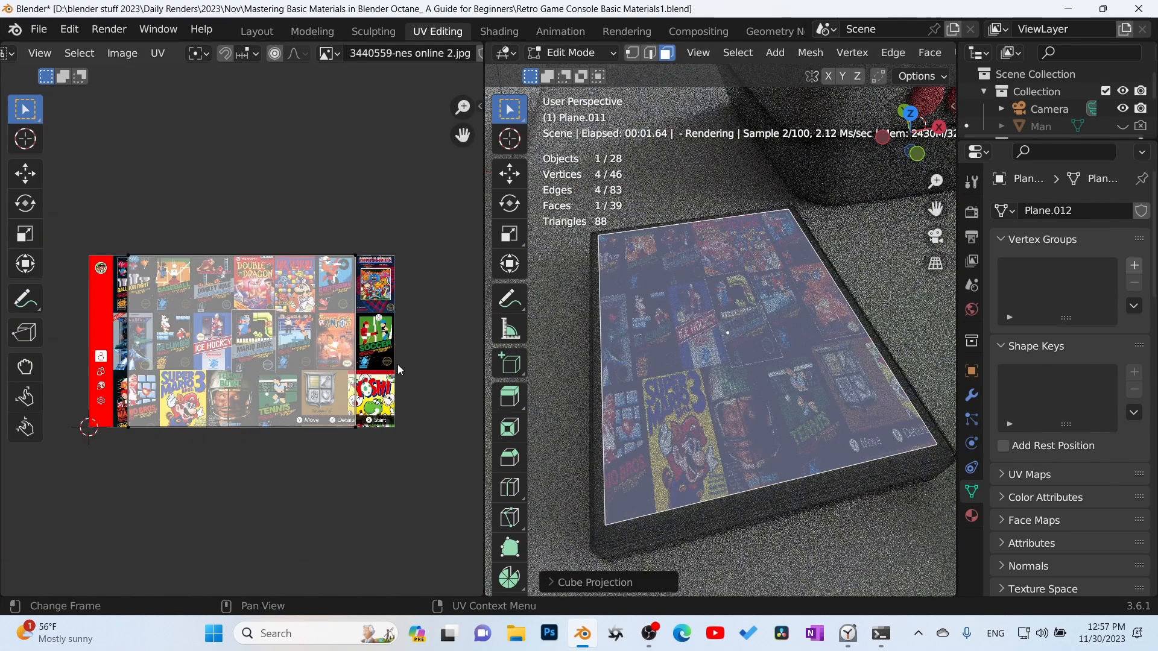
scroll(331, 366, "up", 1)
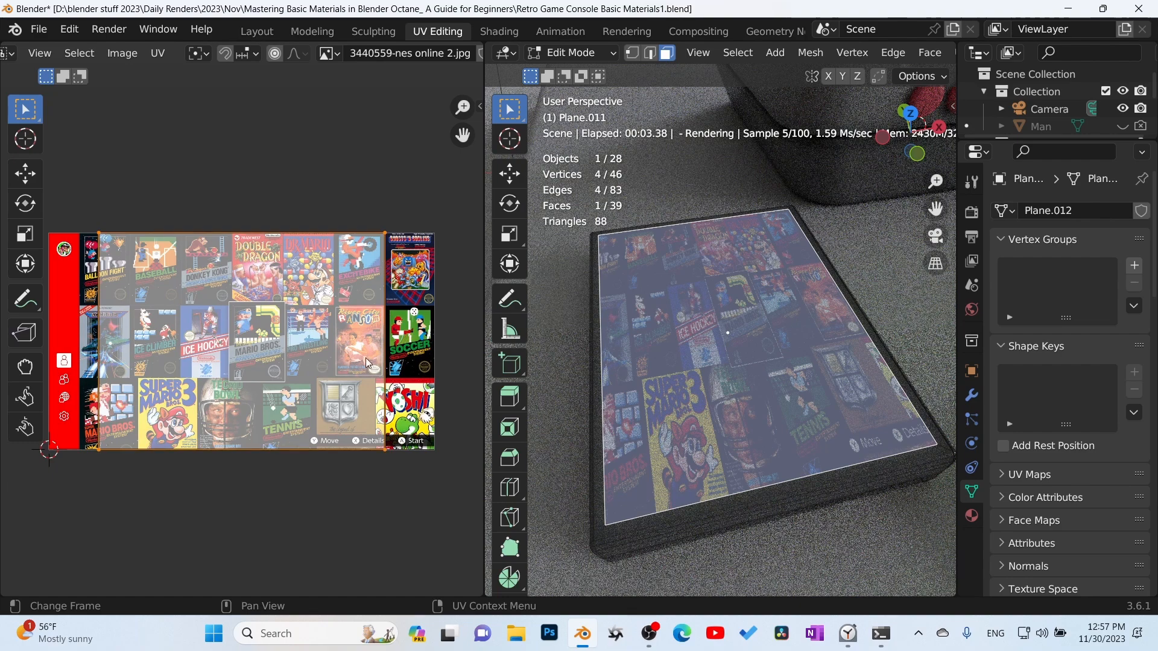
key("g")
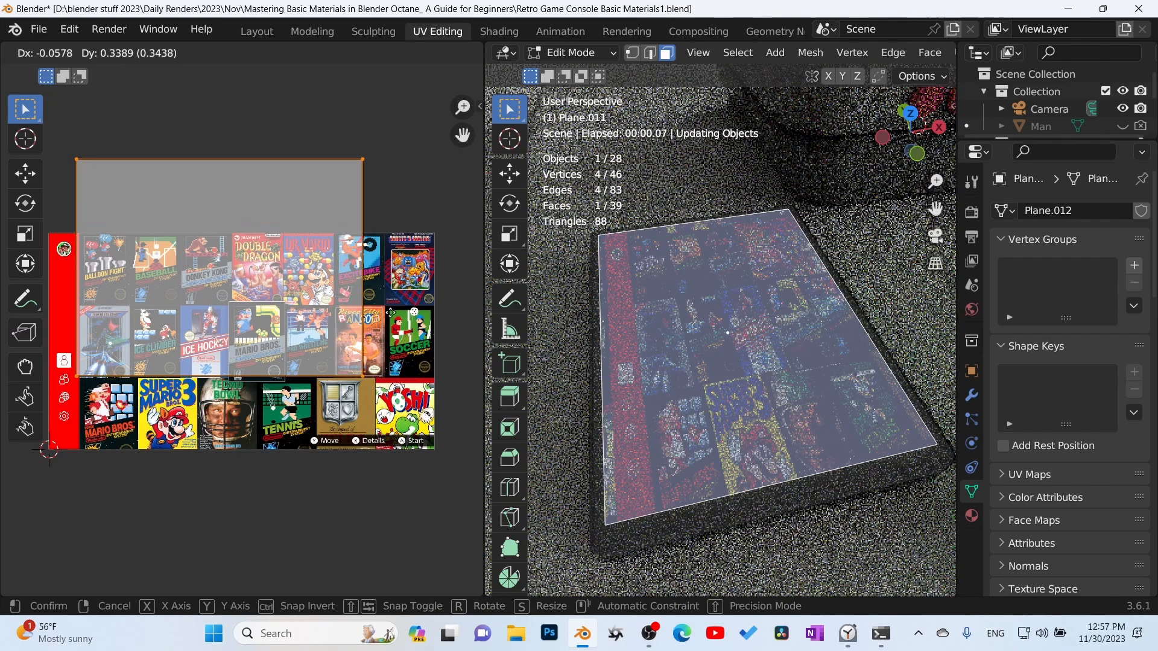
left_click(372, 393)
scroll(368, 393, "up", 2)
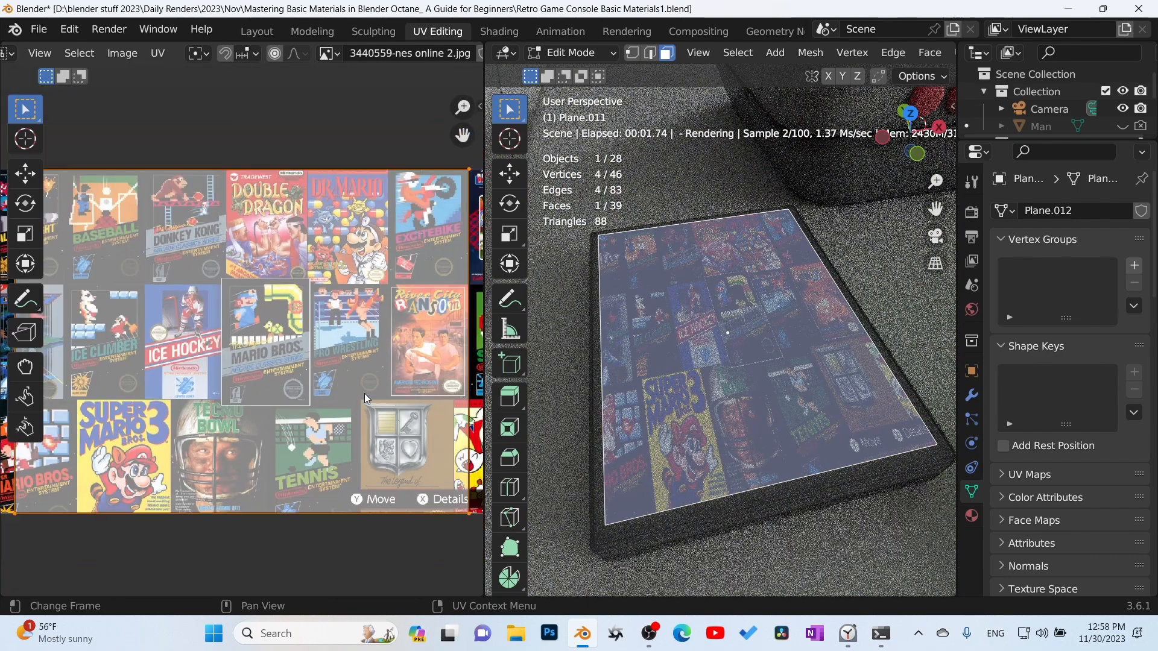
scroll(378, 404, "down", 2)
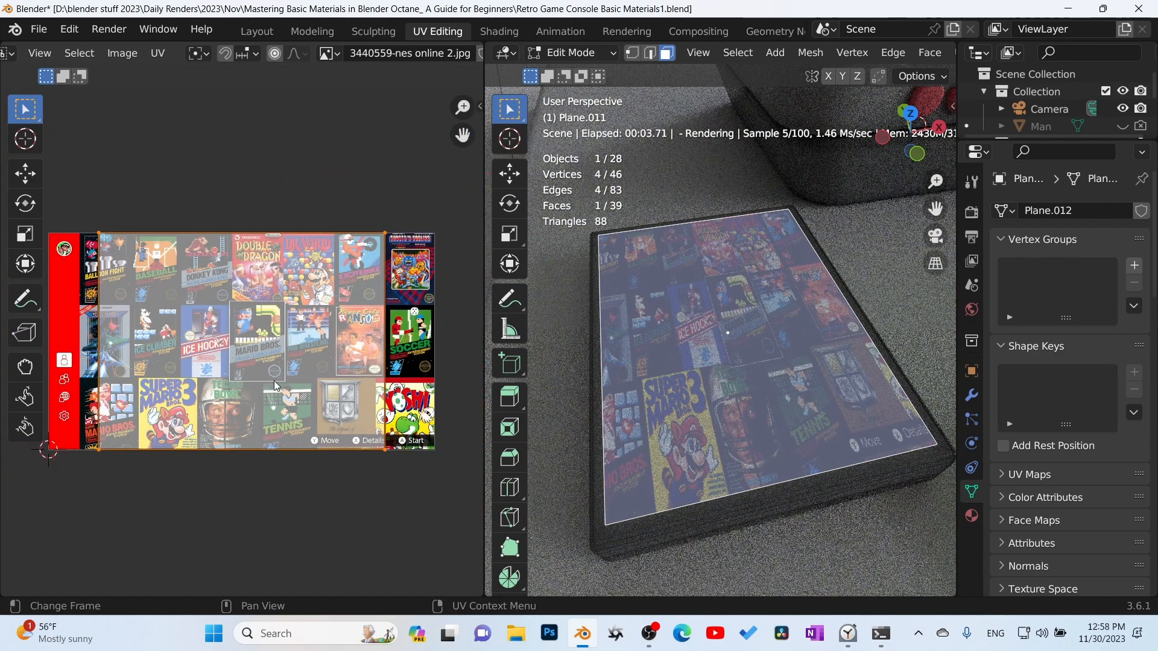
Narrow the selected face's UVs along X and move them over the Mario Bros. cover in the image
key("s")
key("x")
left_click(255, 355)
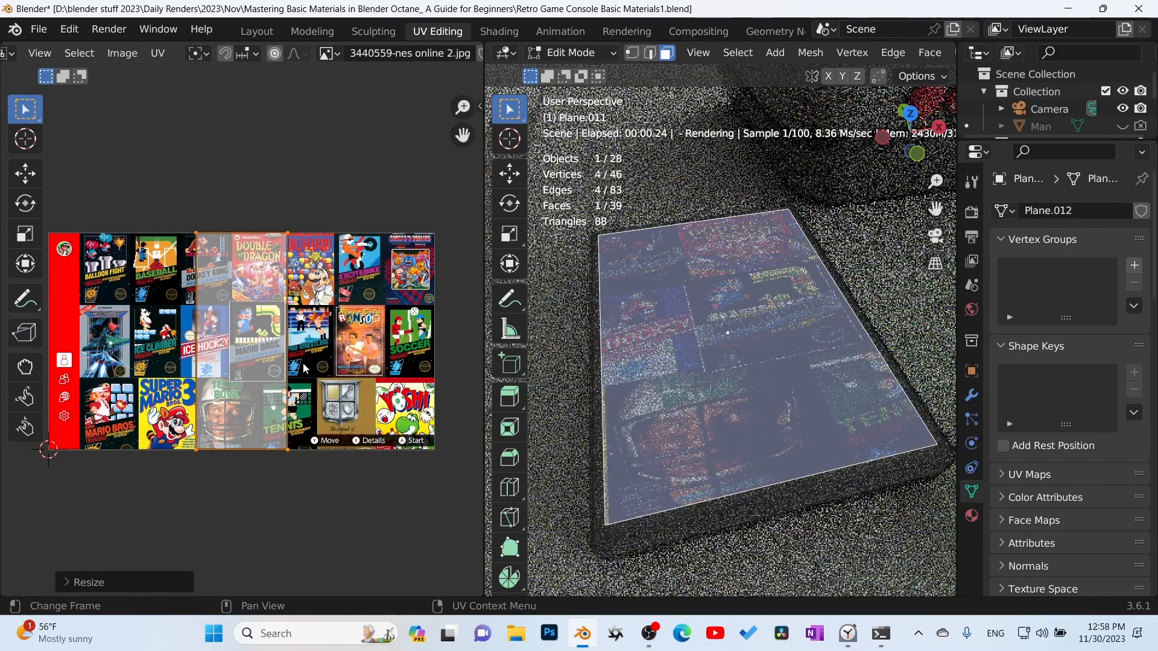
scroll(316, 360, "up", 3)
key("g")
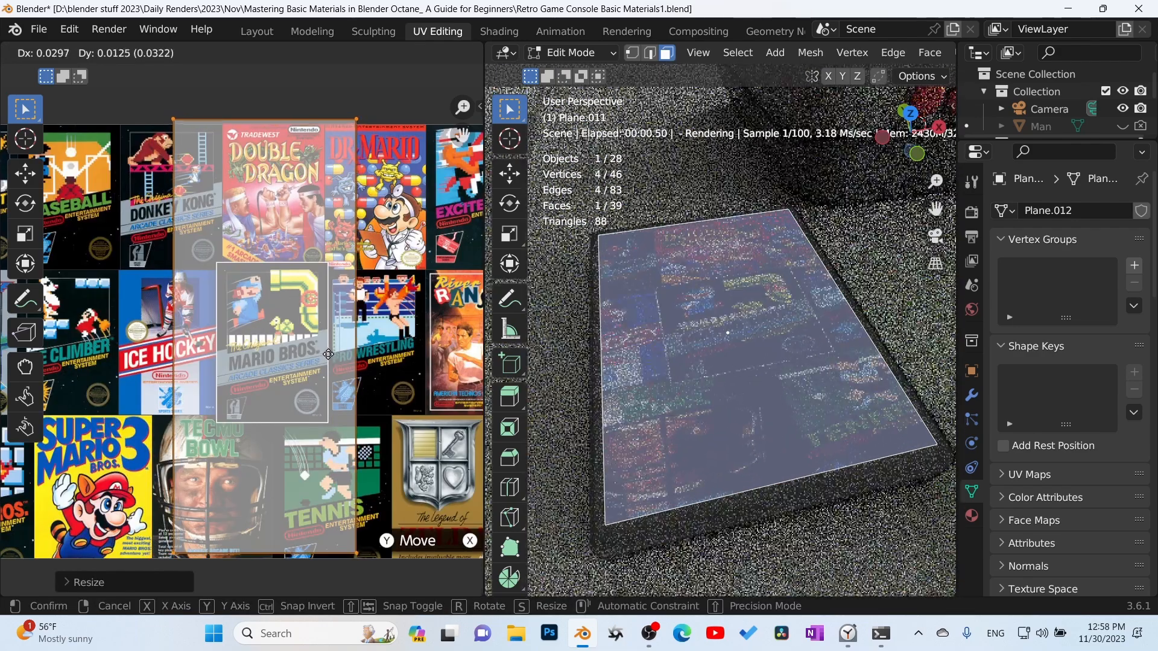
left_click(331, 359)
Move the UV island's top and bottom edges along Y to the upper and lower borders of the Mario Bros. cover
left_click_drag(146, 86, 398, 163)
key("g")
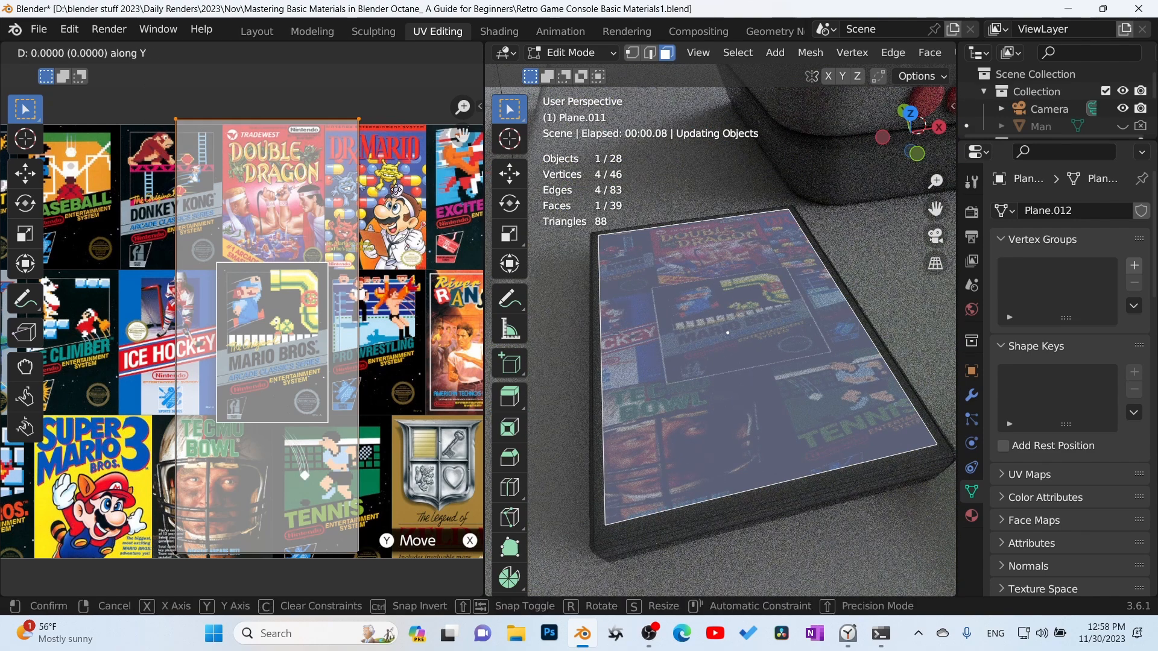
key("y")
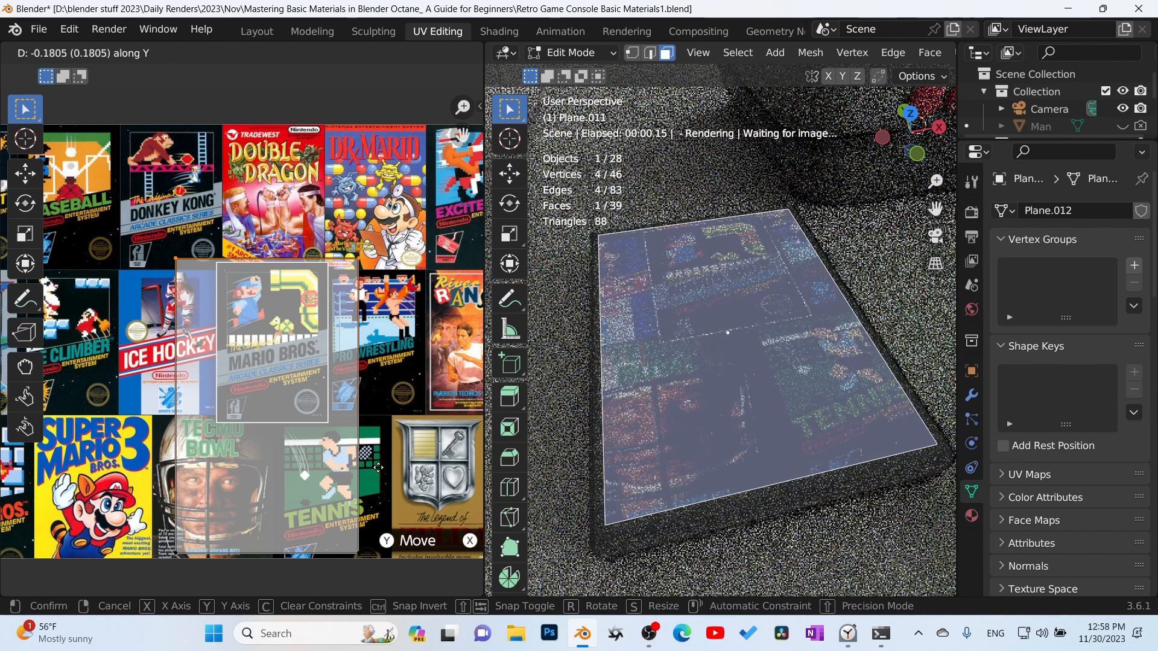
left_click(378, 486)
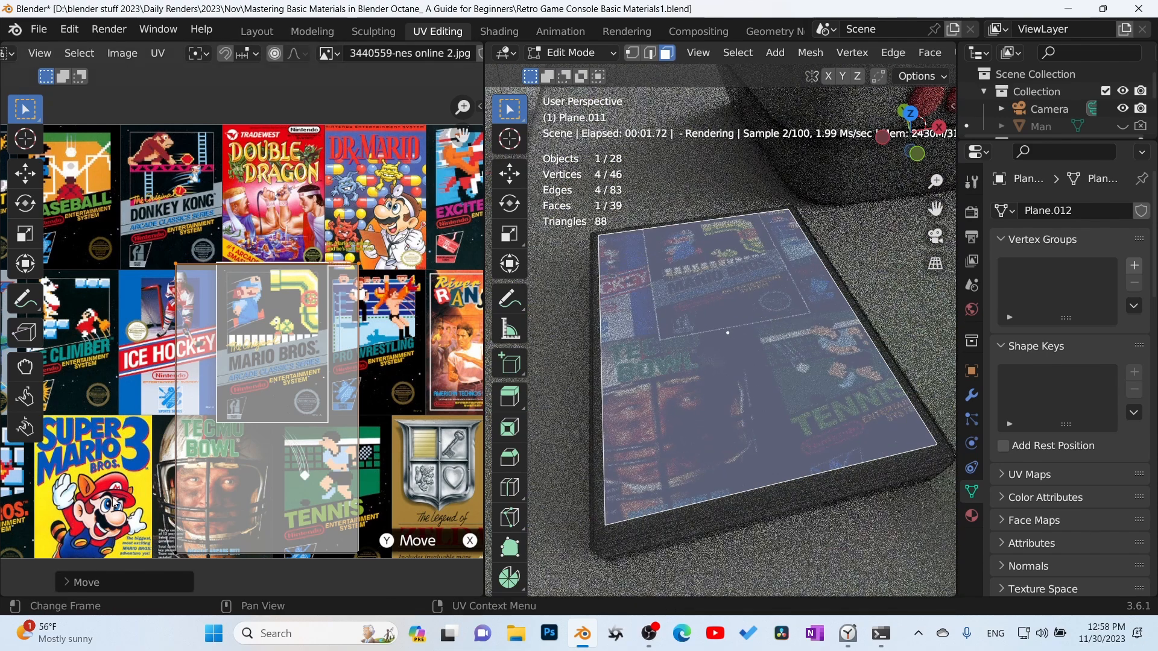
left_click(277, 525)
key("g")
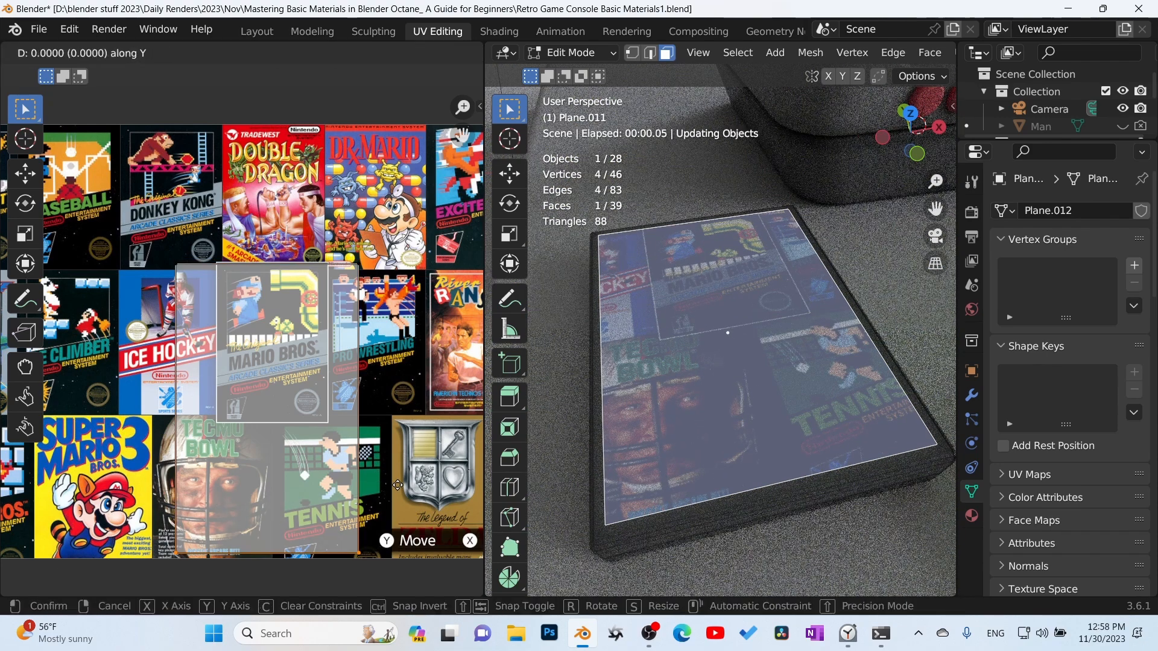
key("y")
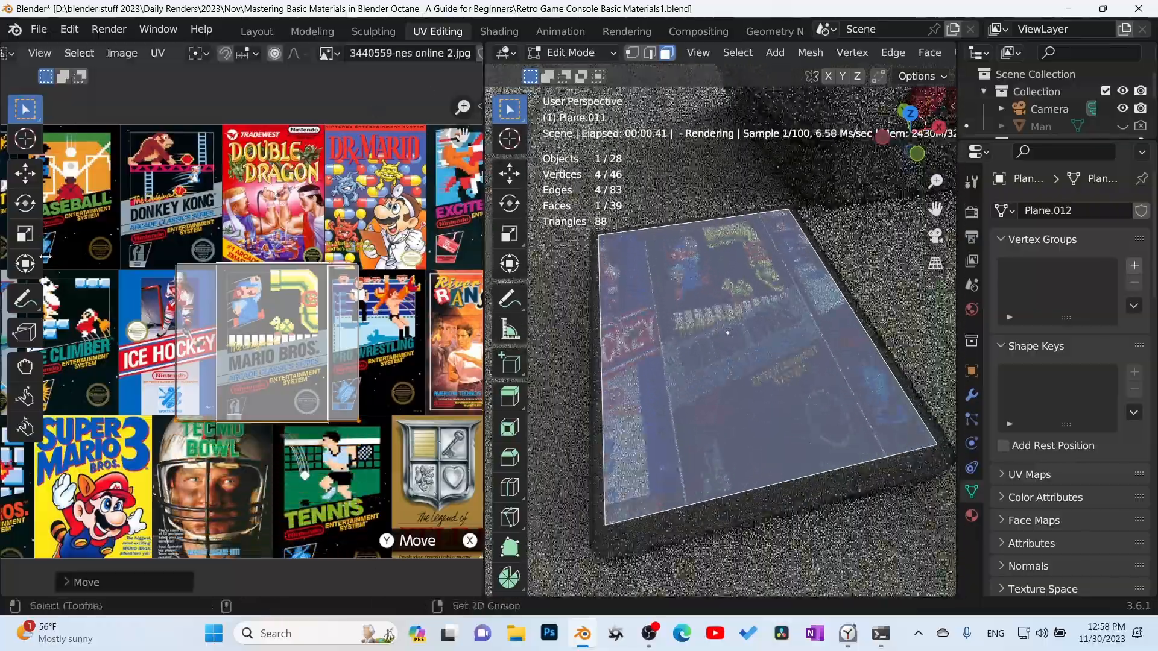
Move the UV island's side edges along X to the sides of the Mario Bros. cover, and return to Object Mode
left_click(304, 219)
left_click_drag(303, 218, 301, 217)
key("g")
key("x")
left_click(272, 219)
key("Tab")
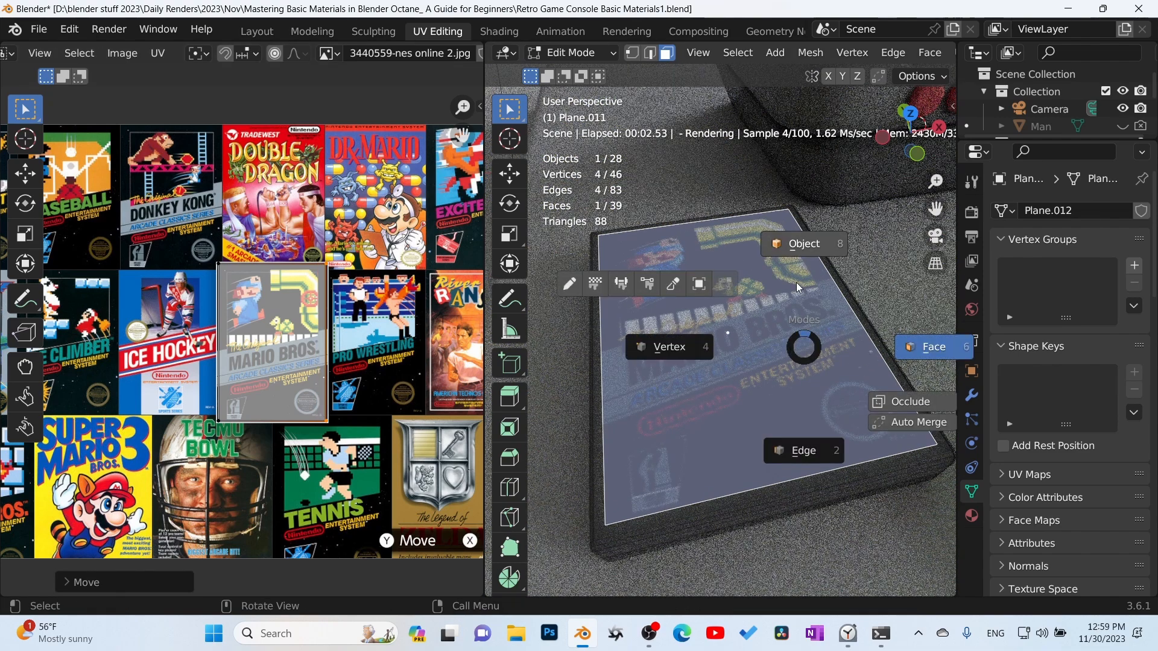
left_click(814, 254)
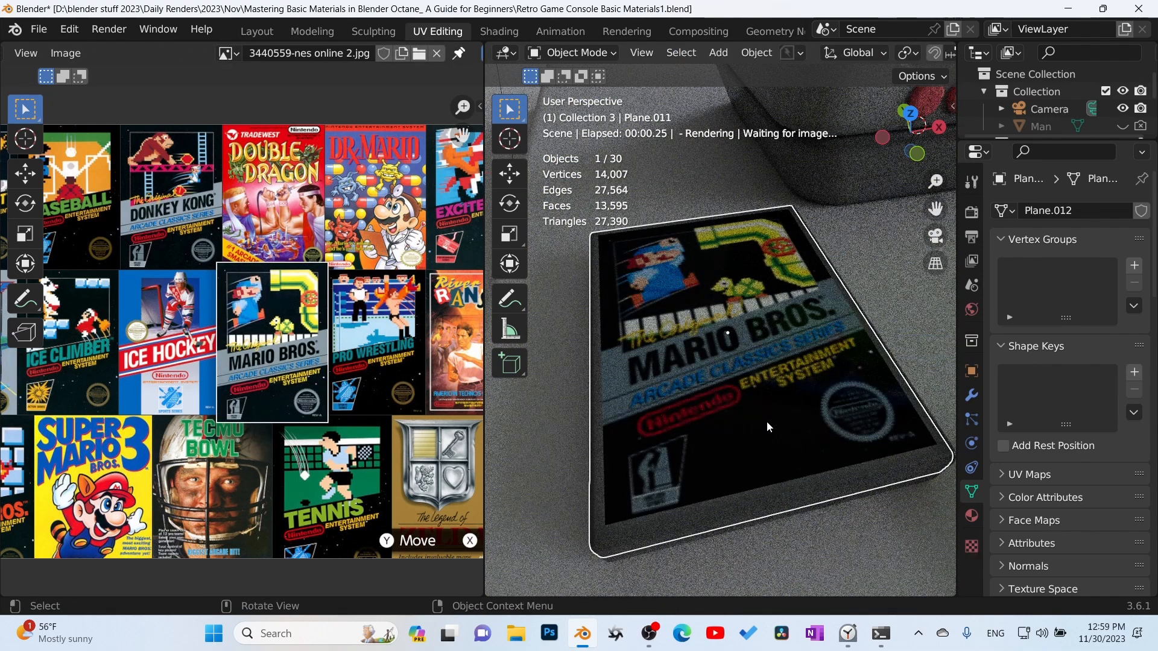
Switch to the Shading workspace and add the roughness generator node group from the asset library to the cover material
middle_click_drag(752, 402, 789, 364)
scroll(421, 52, "down", 4)
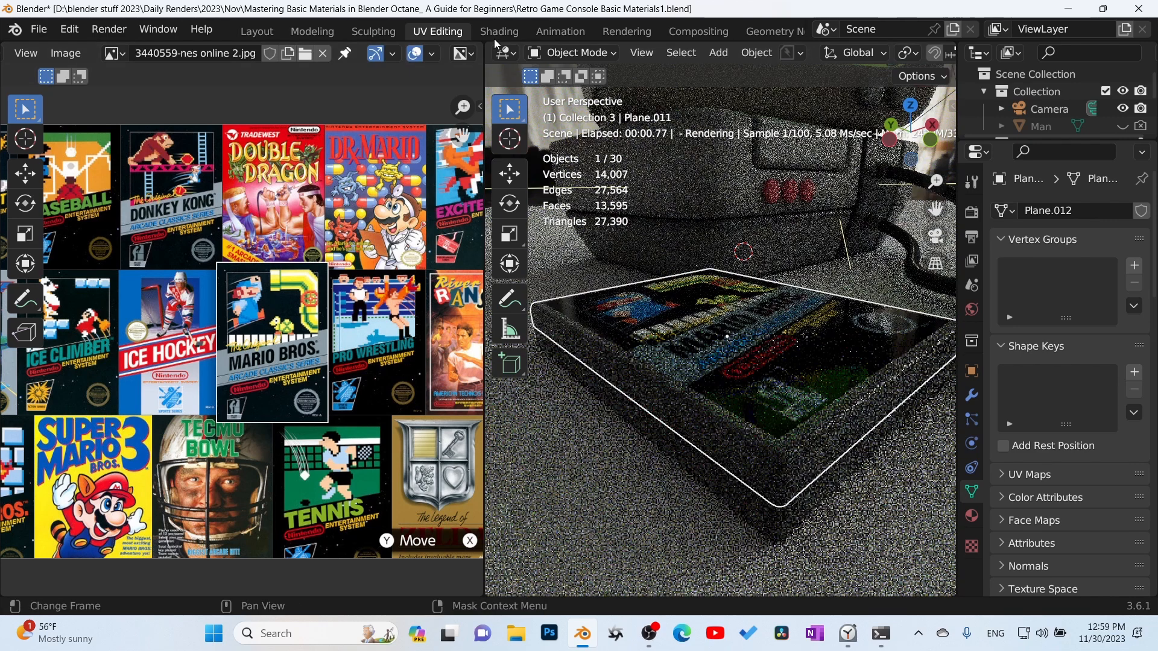
left_click(499, 31)
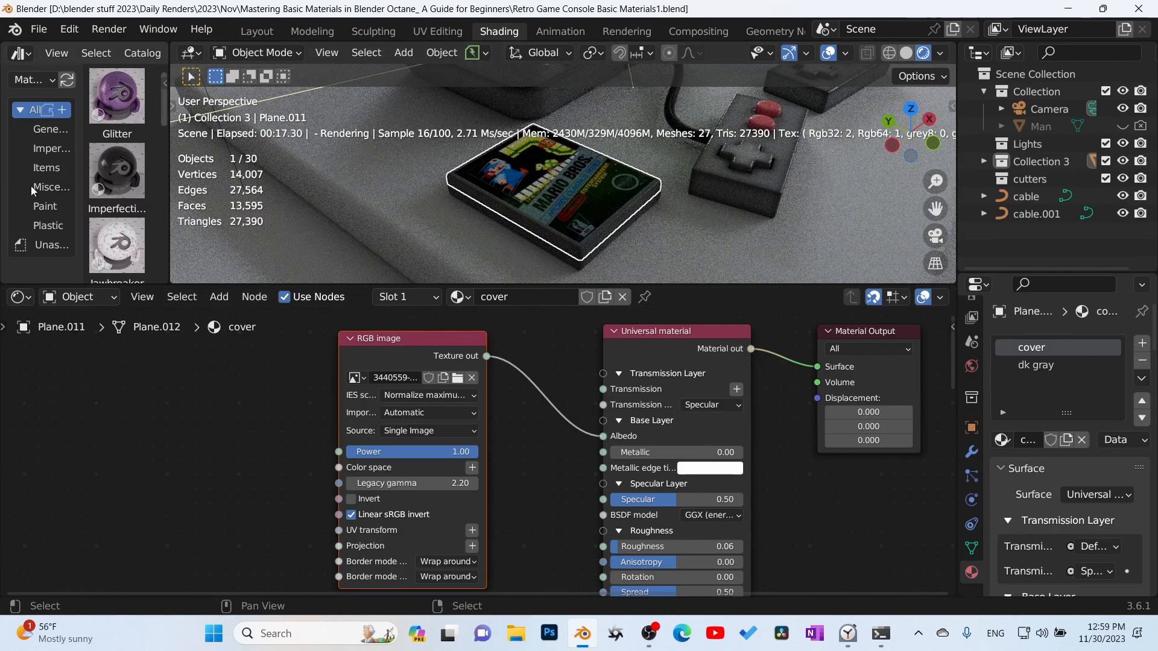
scroll(124, 225, "down", 5)
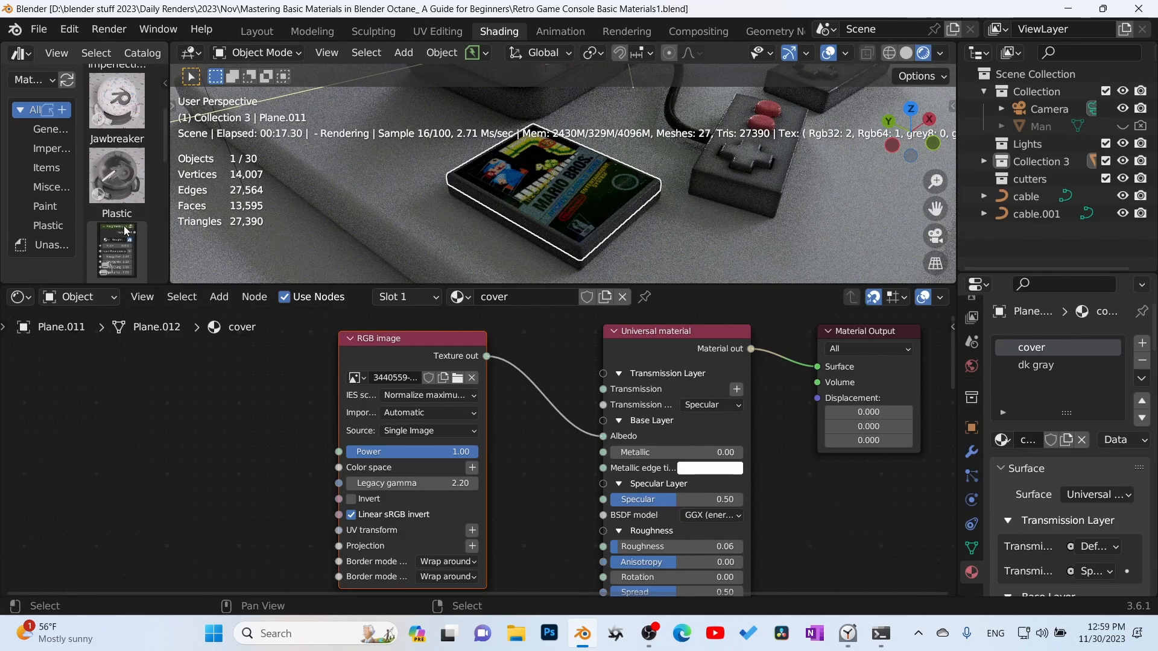
scroll(124, 225, "down", 2)
left_click_drag(116, 251, 219, 439)
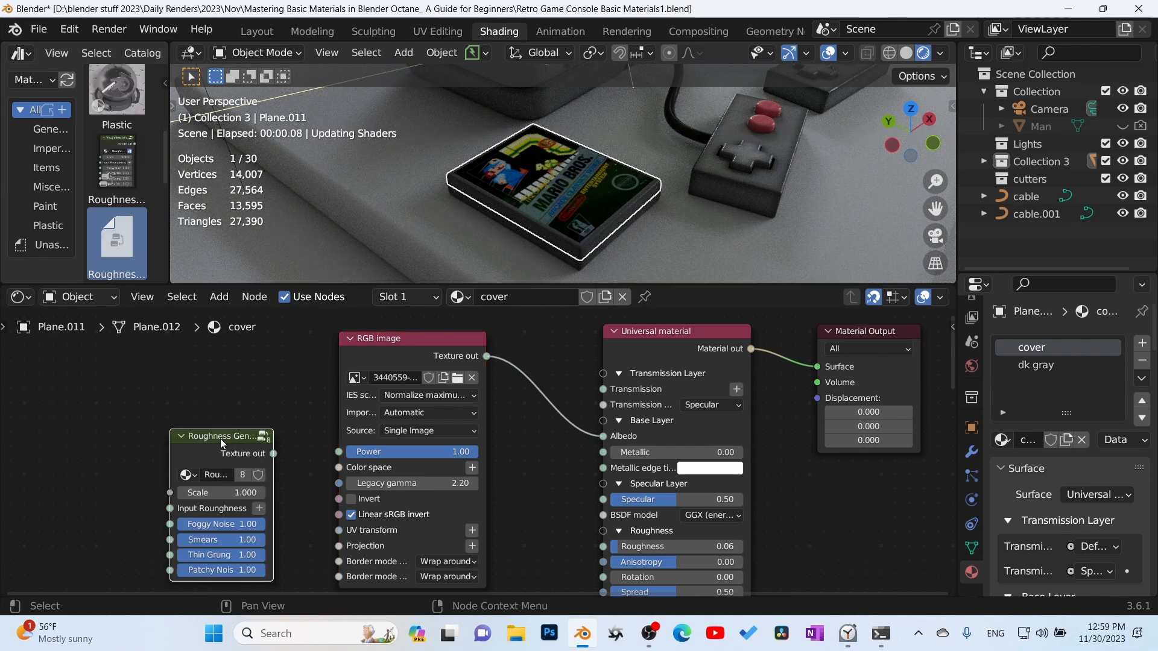
Connect the roughness generator to the cover material's Roughness with Foggy Noise 0, Smears 0.73, Thin Grunge 0 and Patchy Noise 0.76
key("ctrl+space")
mouse_move(295, 420)
left_mouse_down()
mouse_move(253, 419)
mouse_move(282, 436)
mouse_move(241, 455)
mouse_move(281, 474)
left_mouse_up()
mouse_move(331, 333)
left_mouse_down()
mouse_move(762, 417)
mouse_move(730, 445)
left_mouse_up()
key("ctrl+space")
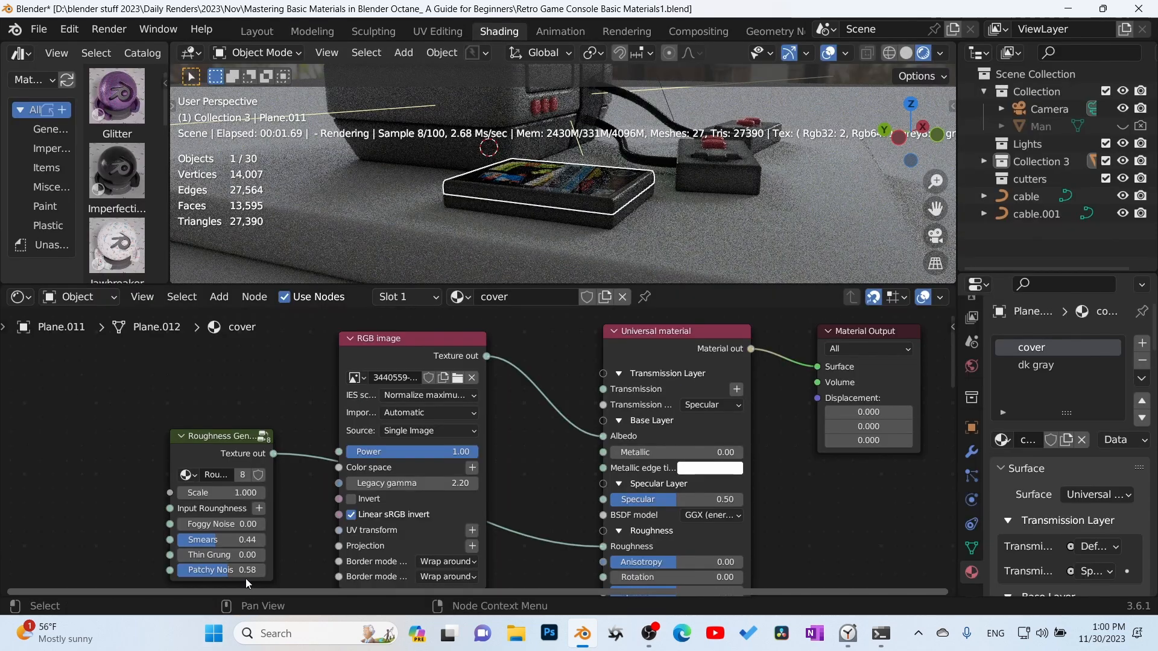
mouse_move(238, 571)
left_mouse_down()
mouse_move(253, 571)
mouse_move(238, 540)
mouse_move(263, 540)
left_mouse_up()
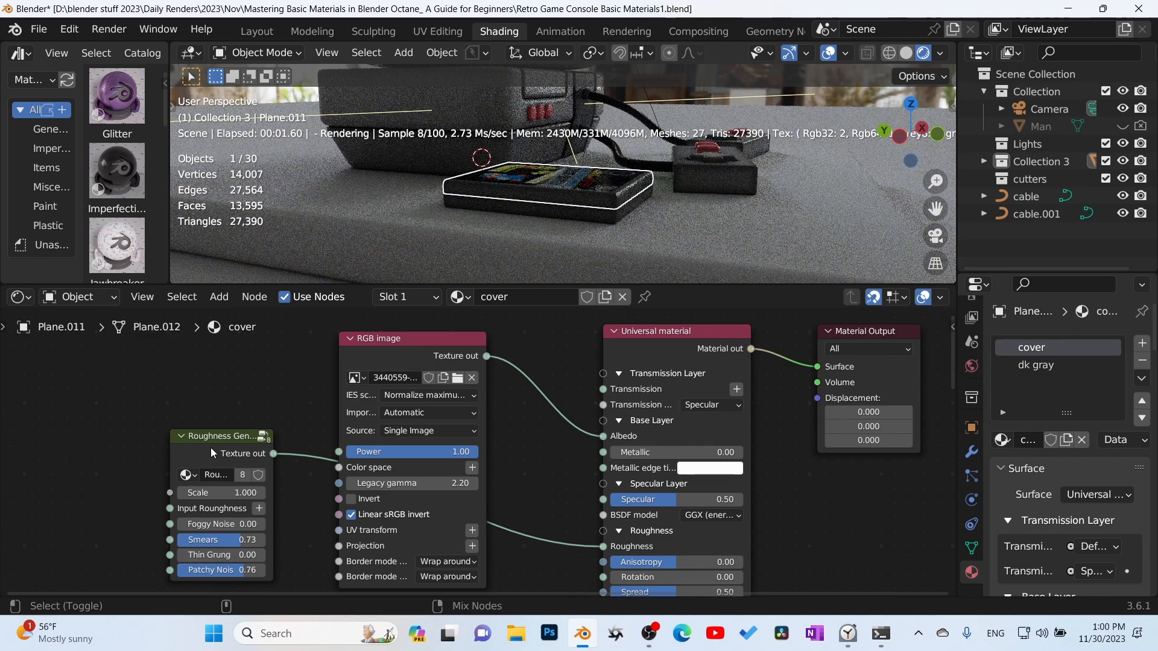
Preview the roughness generator alone on the box, set its Foggy Noise to 0.32, and restore the Universal material output
left_click(214, 442, "ctrl+shift")
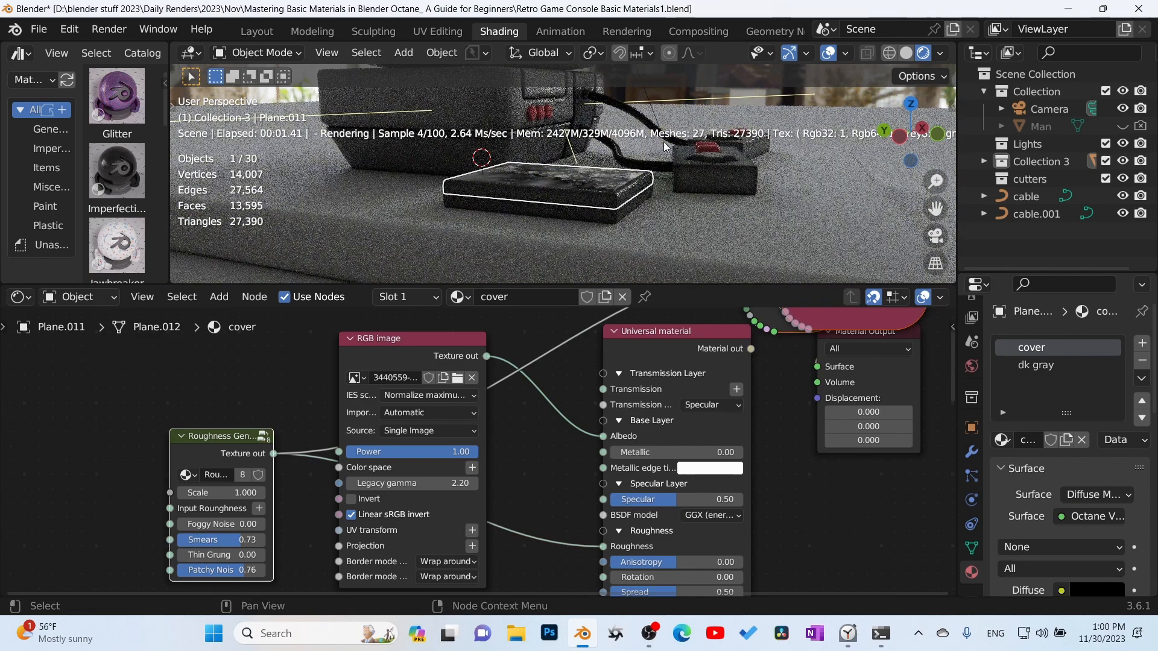
middle_click_drag(649, 181, 627, 229)
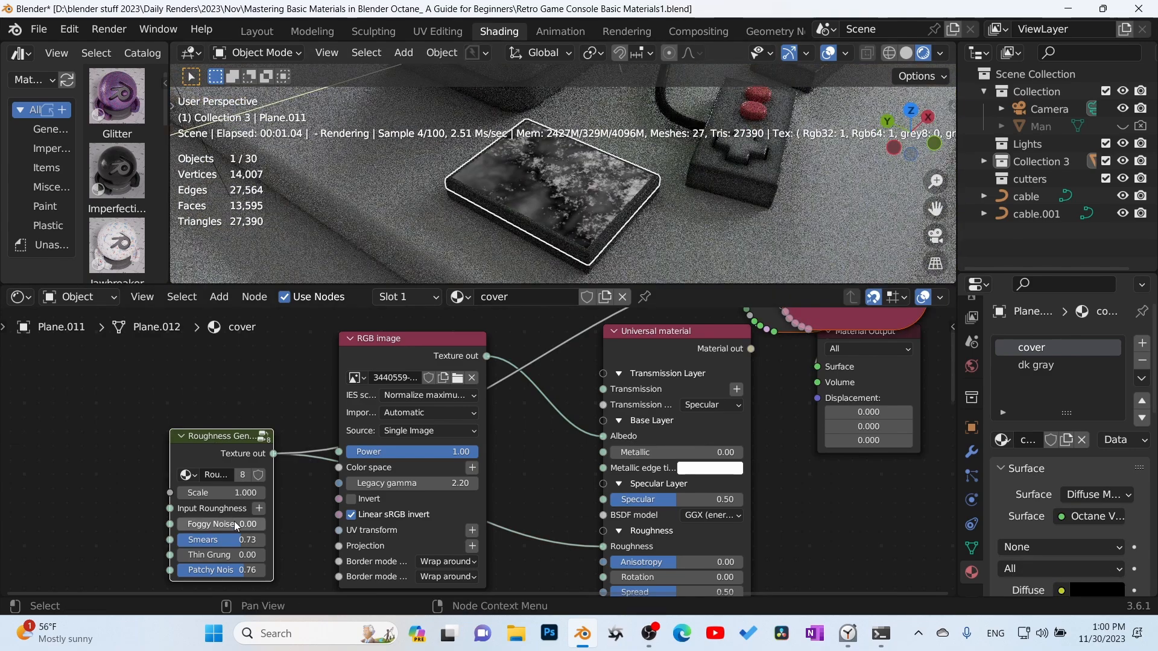
left_click_drag(235, 526, 263, 527)
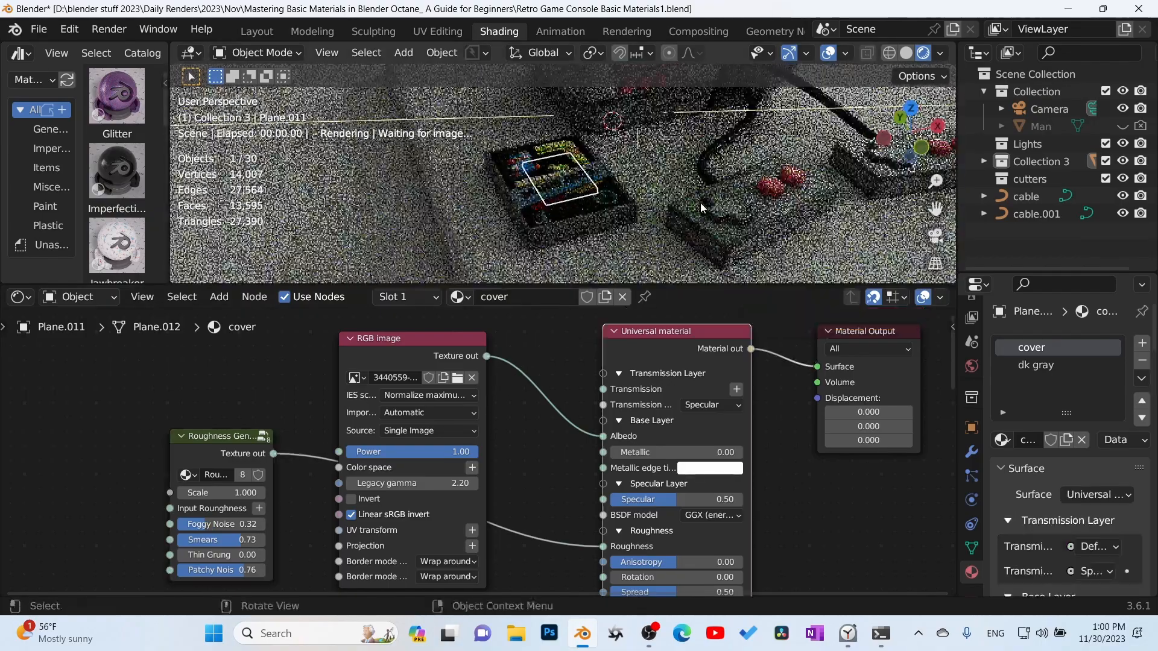
Give the platform under the console a new material with the GGX (energy preserving) BSDF model, using solid viewport shading
middle_click_drag(700, 202, 723, 171)
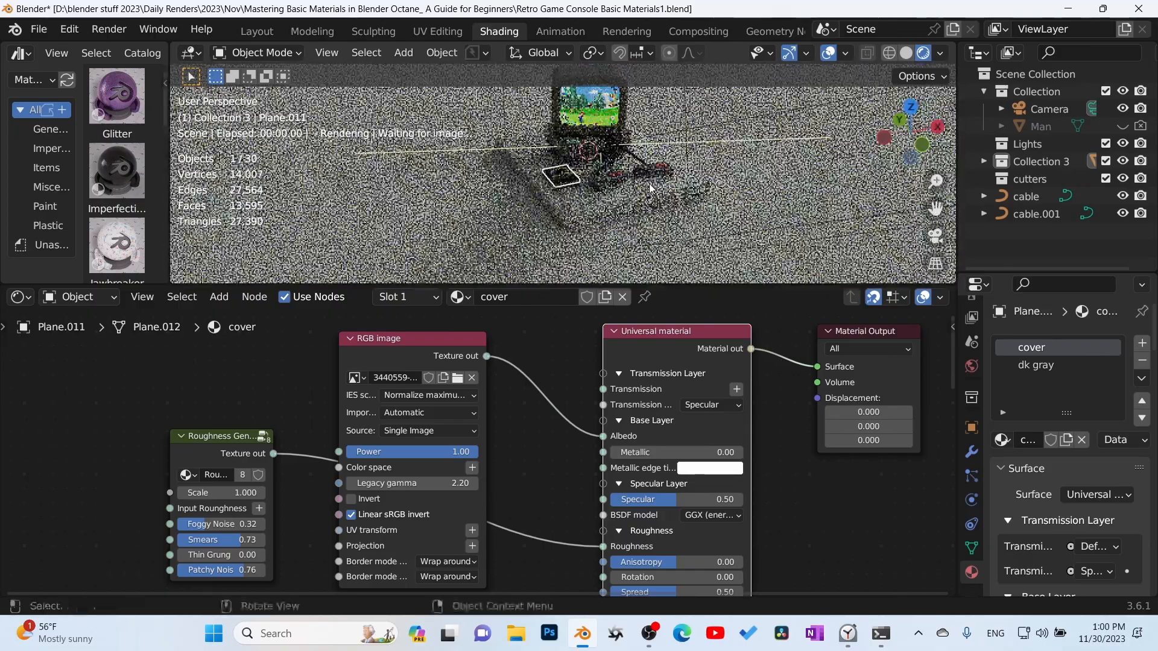
scroll(624, 217, "up", 3)
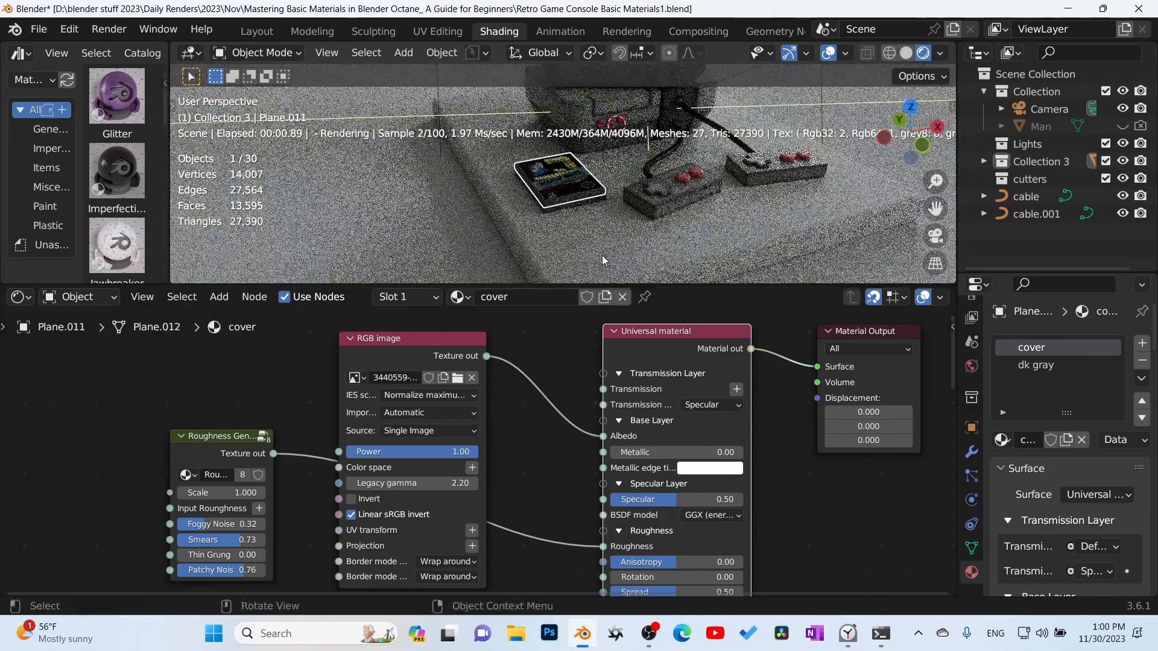
left_click(606, 252)
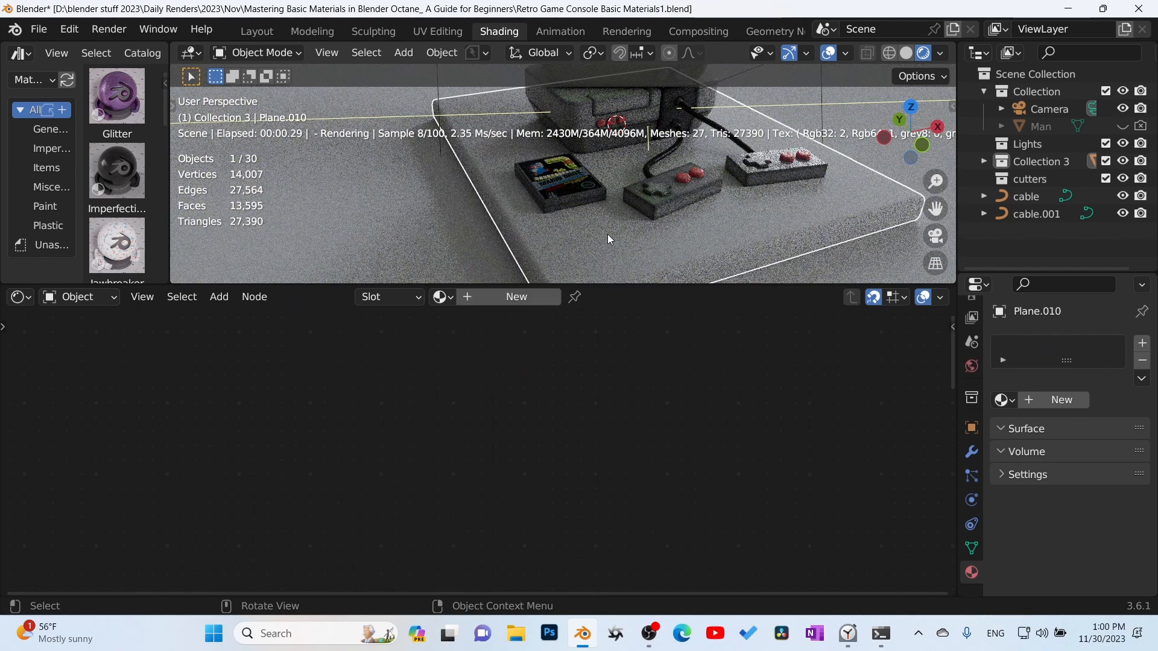
left_click(906, 53)
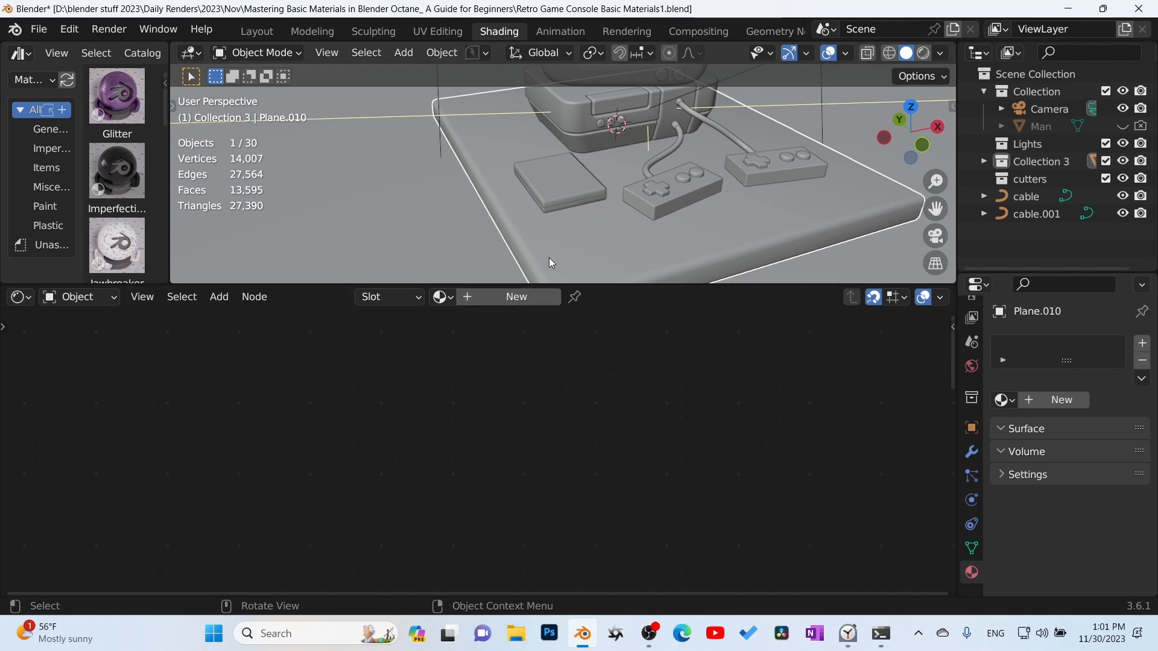
left_click(514, 299)
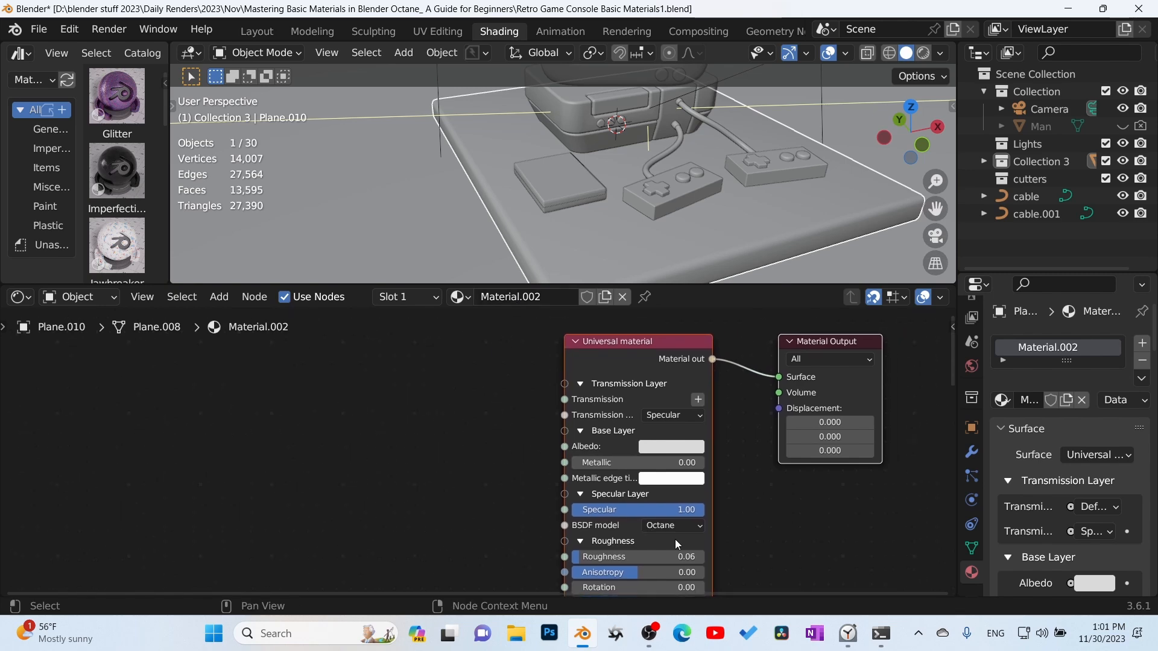
left_click(687, 527)
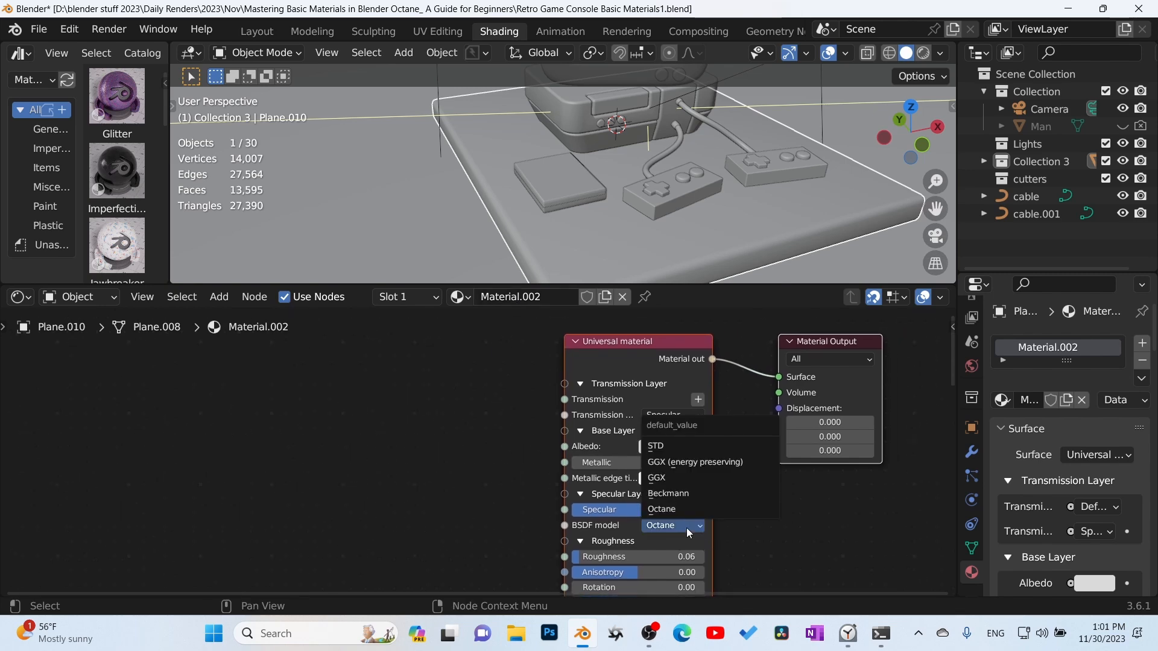
left_click(715, 462)
Load the Wood049_4K Color, Normal and Roughness images into the platform's Universal material with the Principled Texture Setup
left_click(622, 369)
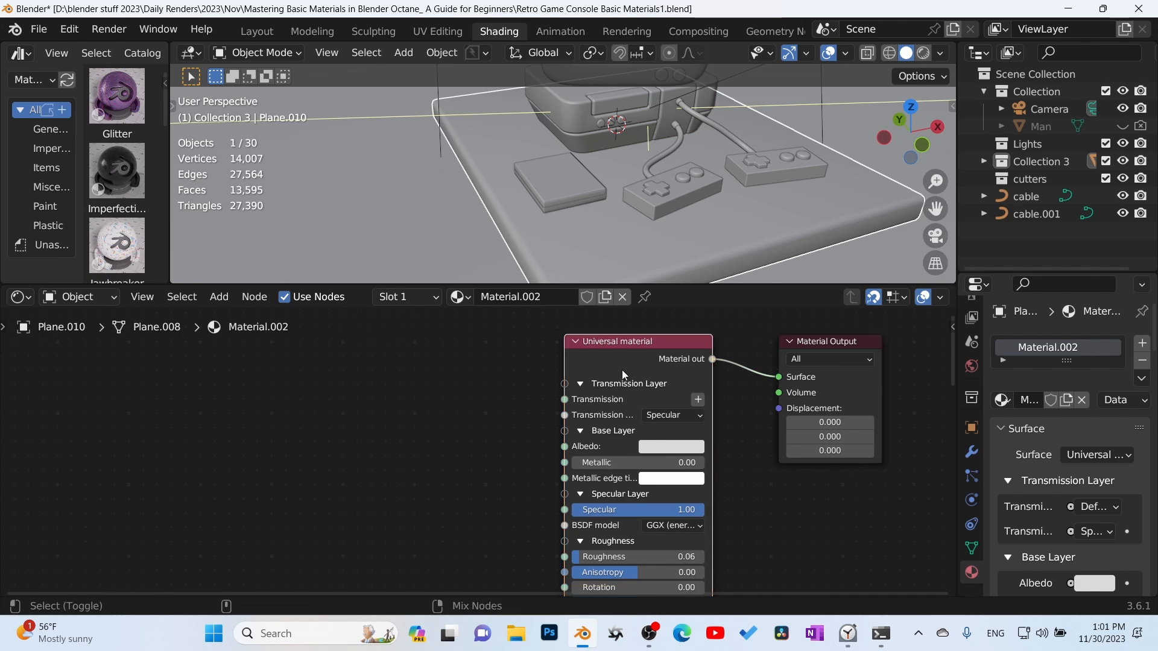
key("ctrl+shift+t")
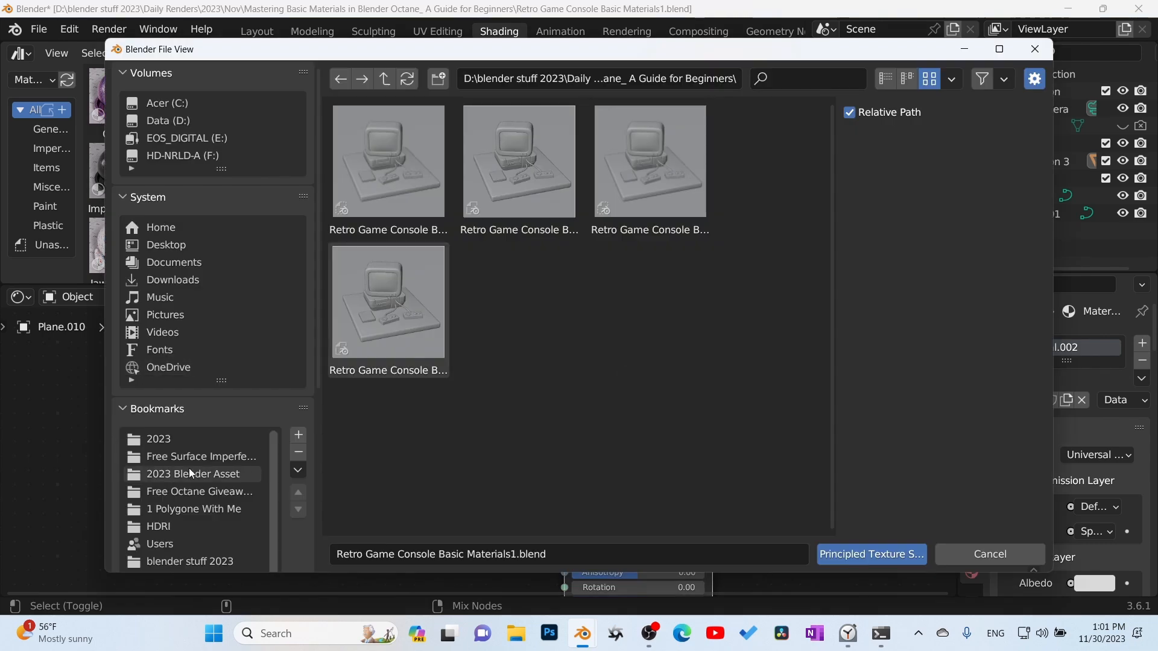
left_click(212, 471)
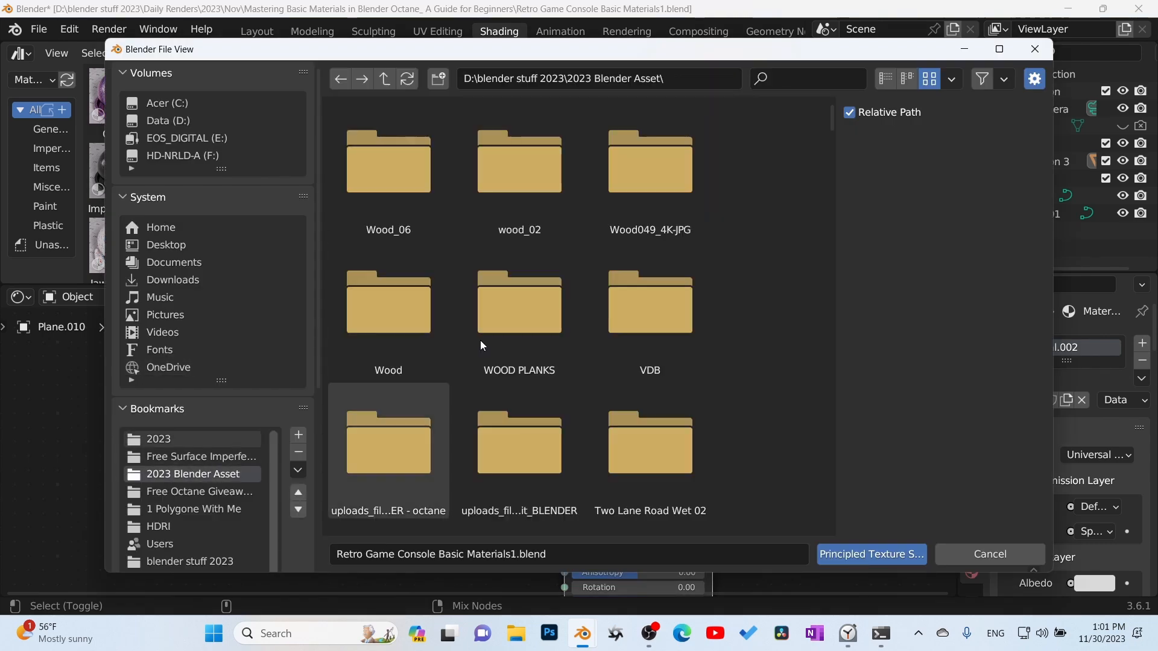
scroll(498, 329, "down", 1)
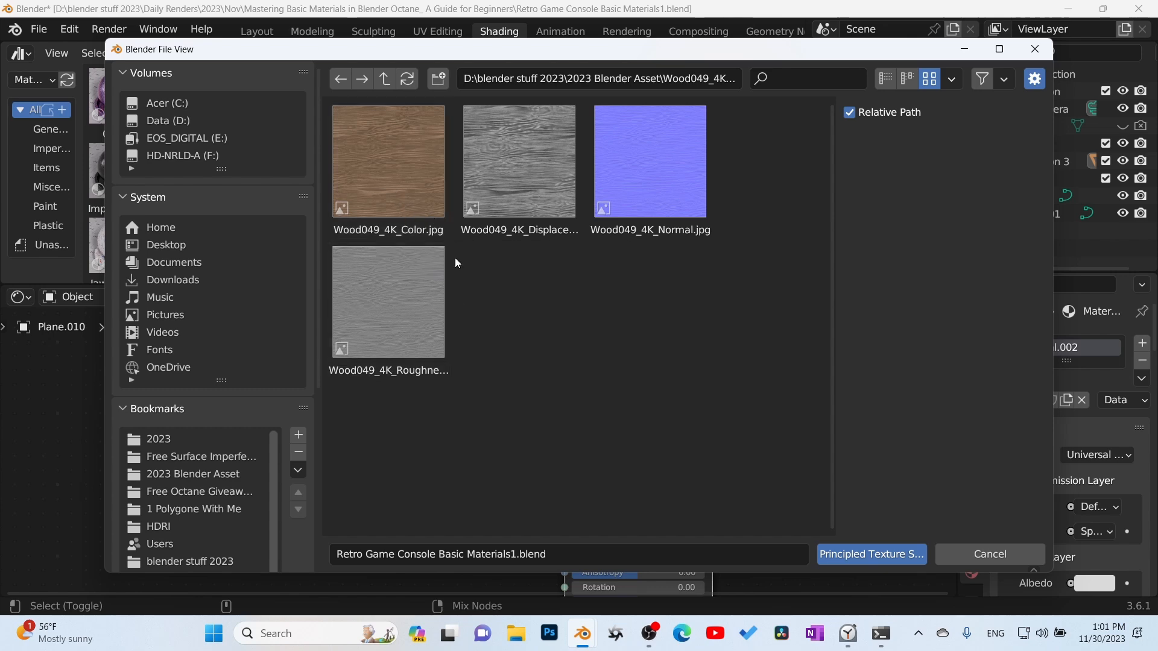
left_click(408, 178)
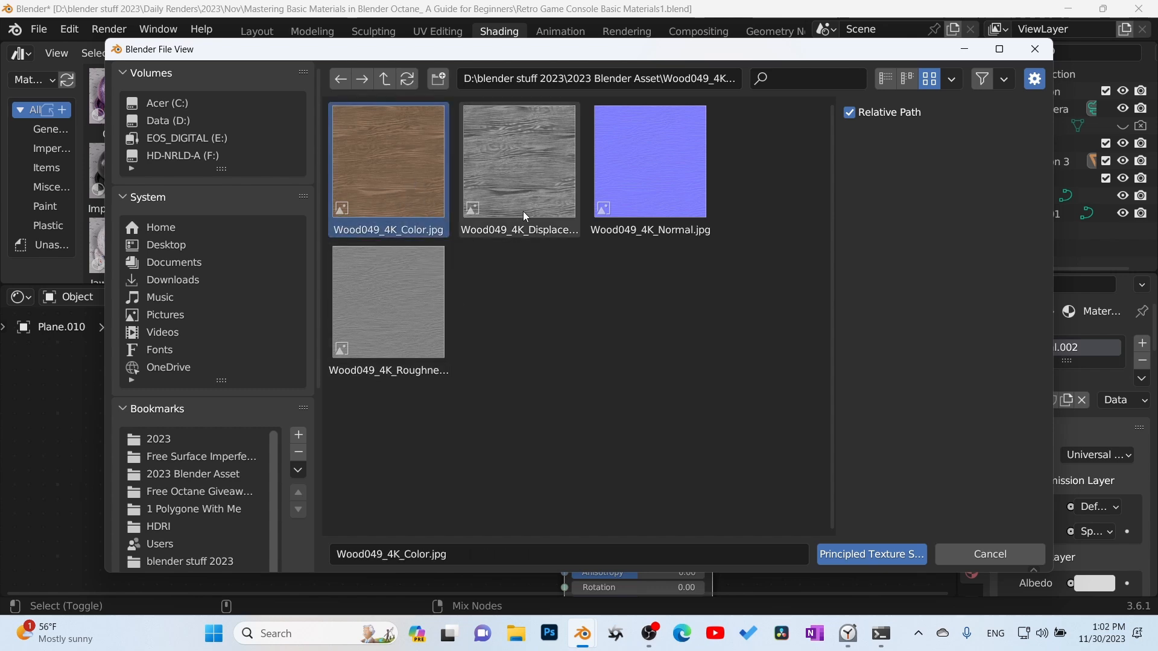
left_click(660, 194, "shift")
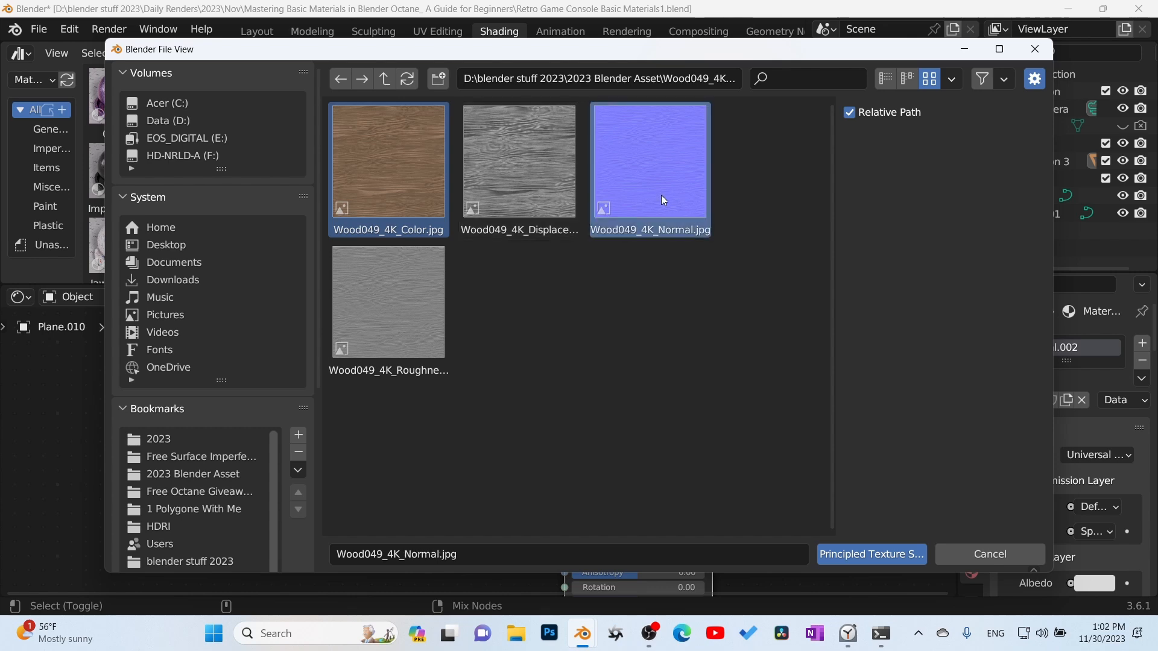
left_click(370, 316, "shift")
left_click(884, 550)
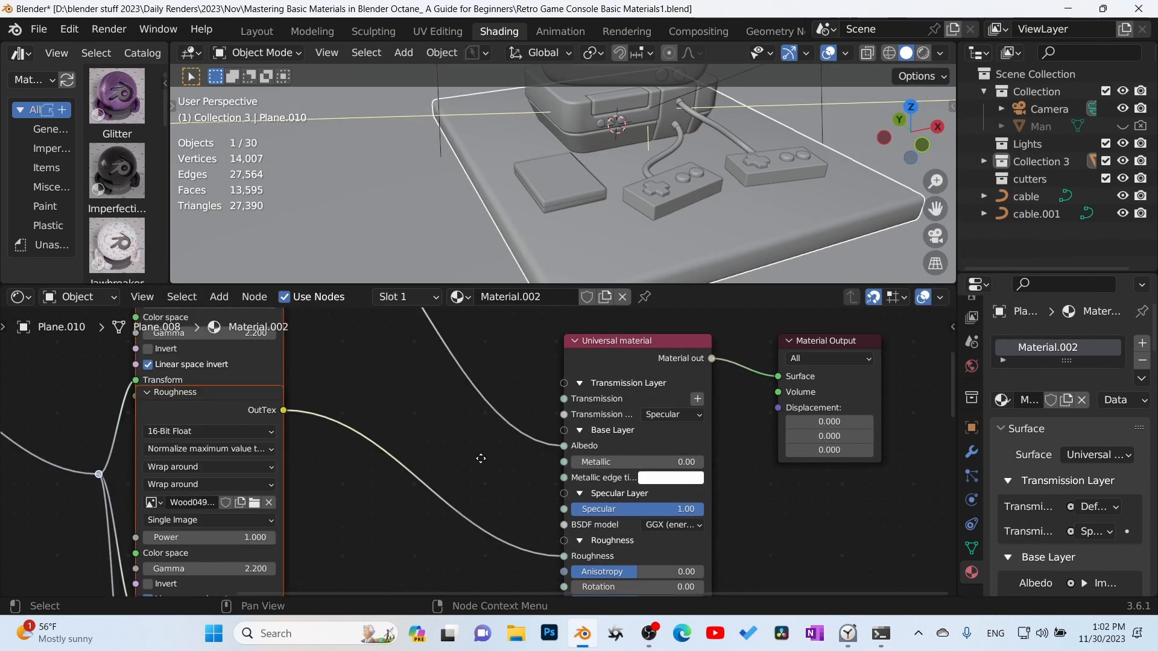
Spread the selected wood texture nodes apart by scaling their layout, and set the Roughness texture's Gamma to 1
middle_click_drag(500, 484, 506, 445)
key("s")
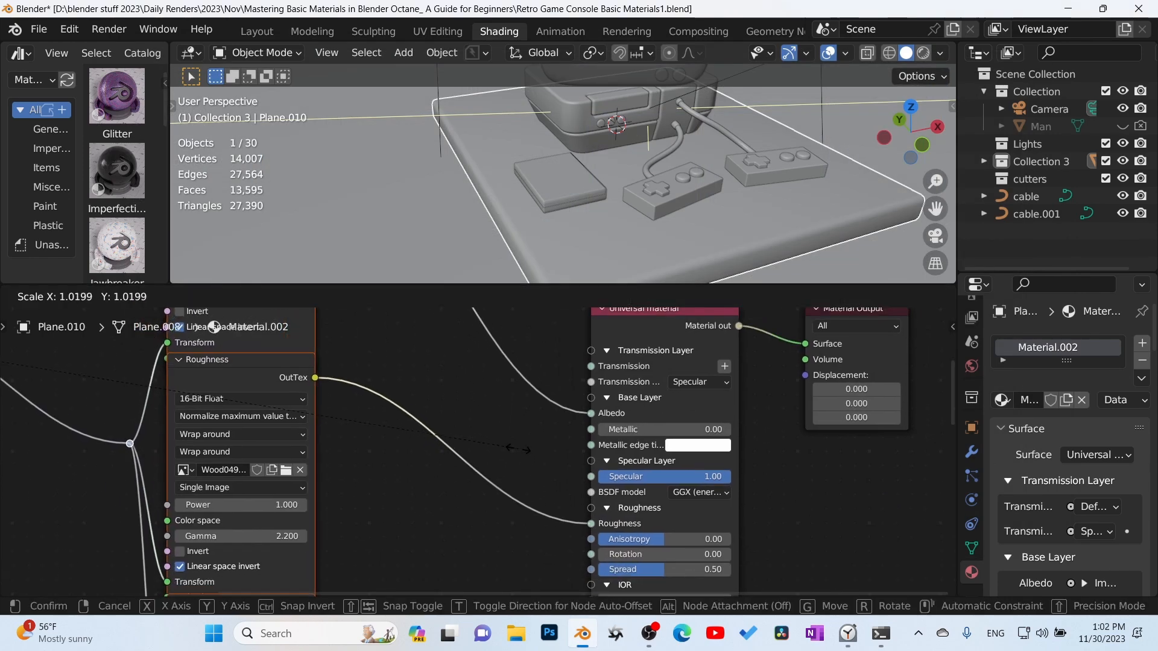
left_click(599, 450)
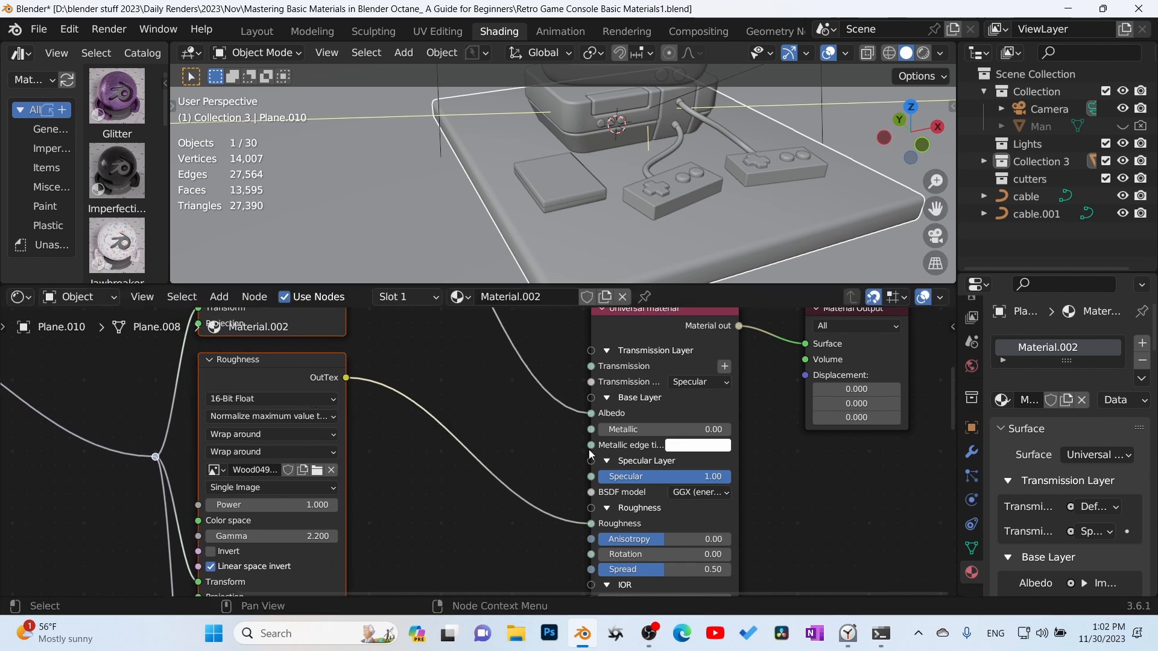
scroll(440, 545, "down", 2)
scroll(459, 509, "up", 3)
left_click(397, 486)
type("1")
key("Return")
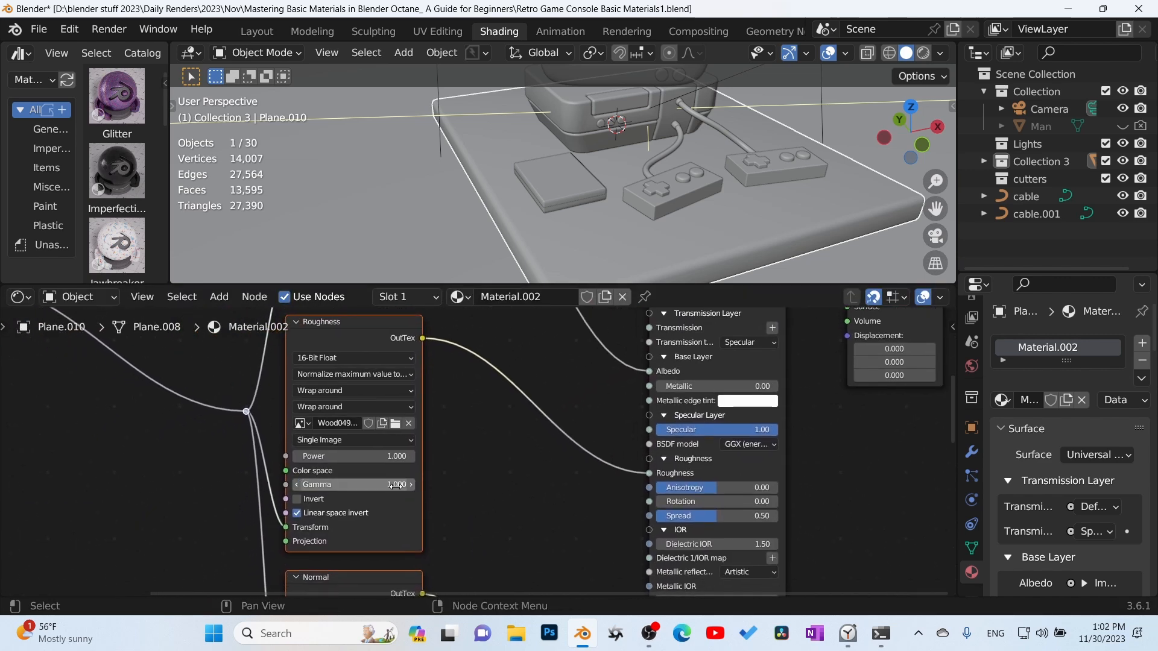
Set the Gamma of the wood Normal texture to 1
scroll(499, 481, "down", 10, "shift")
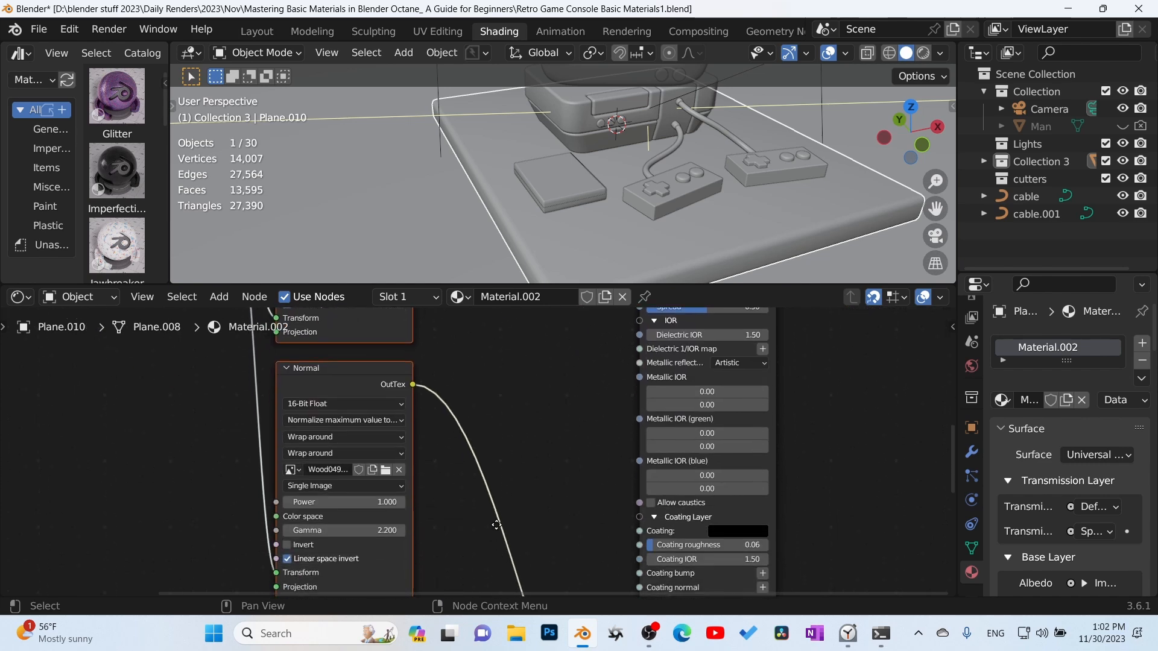
middle_click_drag(499, 476, 530, 415)
left_click(397, 388)
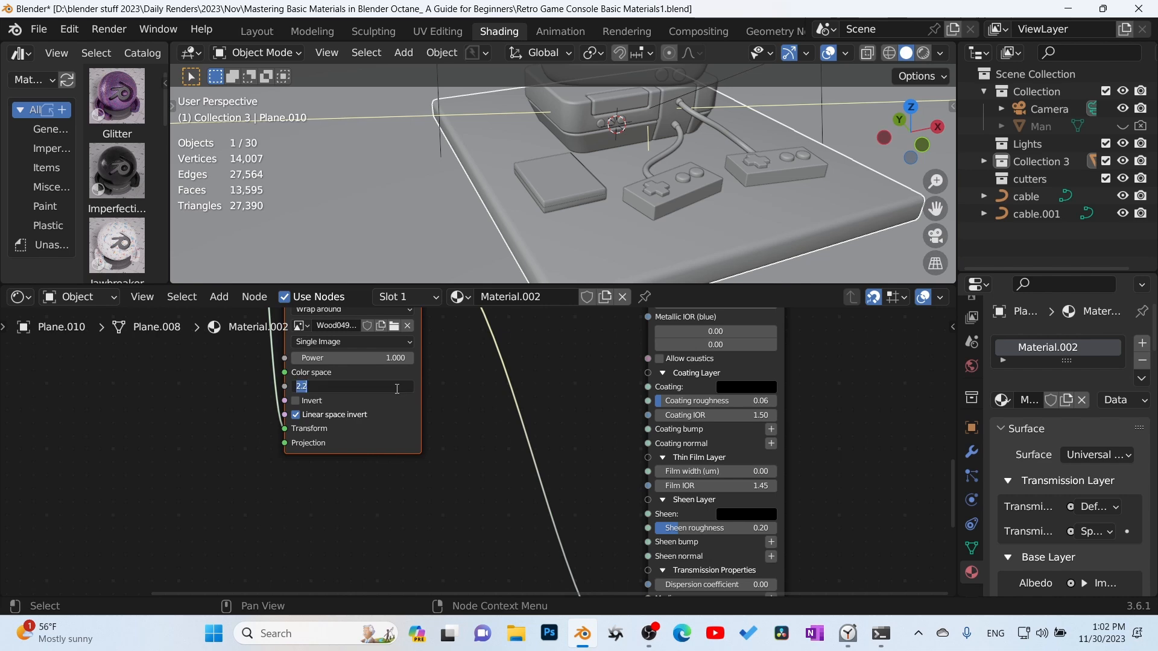
type("1")
key("Return")
Switch the viewport to rendered shading and inspect the wood on the platform's top and front edge
middle_click_drag(543, 414, 494, 425)
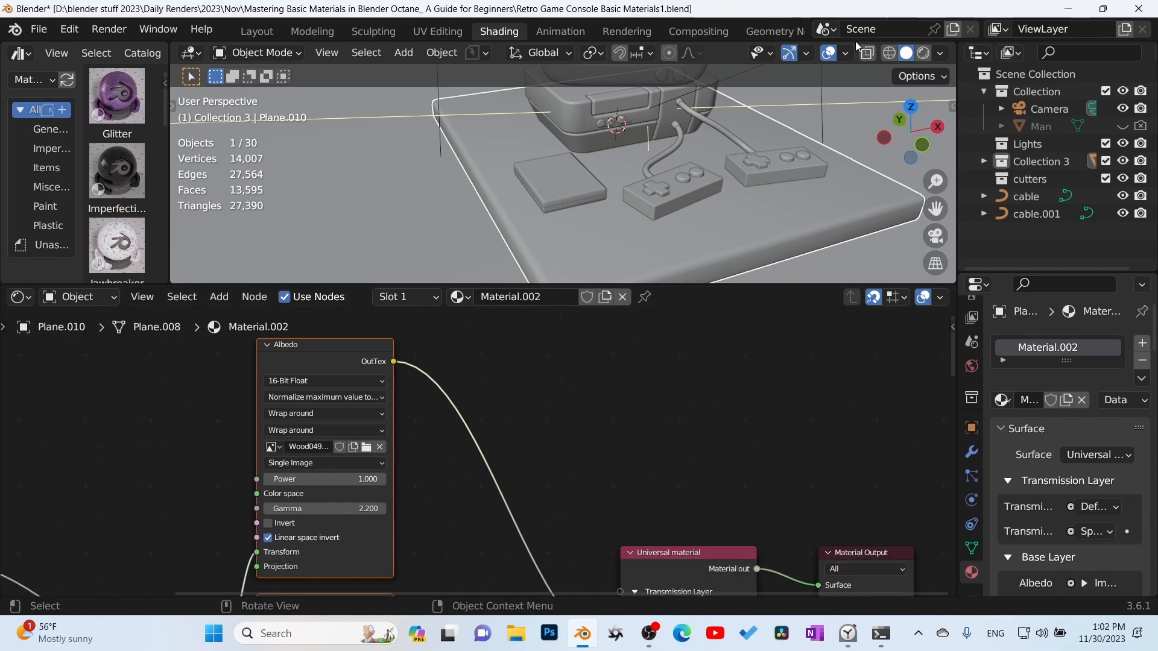
left_click(923, 53)
middle_click_drag(751, 194, 744, 184)
scroll(717, 186, "down", 3)
middle_click_drag(666, 186, 661, 224, "shift")
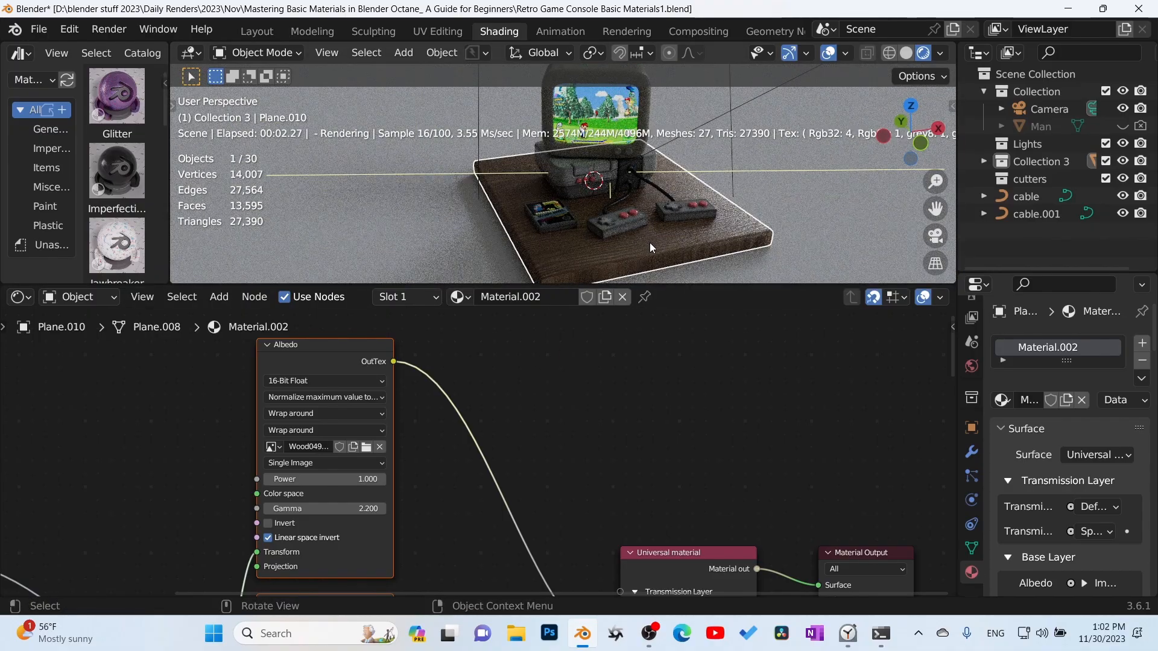
scroll(637, 260, "up", 3)
middle_click_drag(633, 243, 587, 226, "shift")
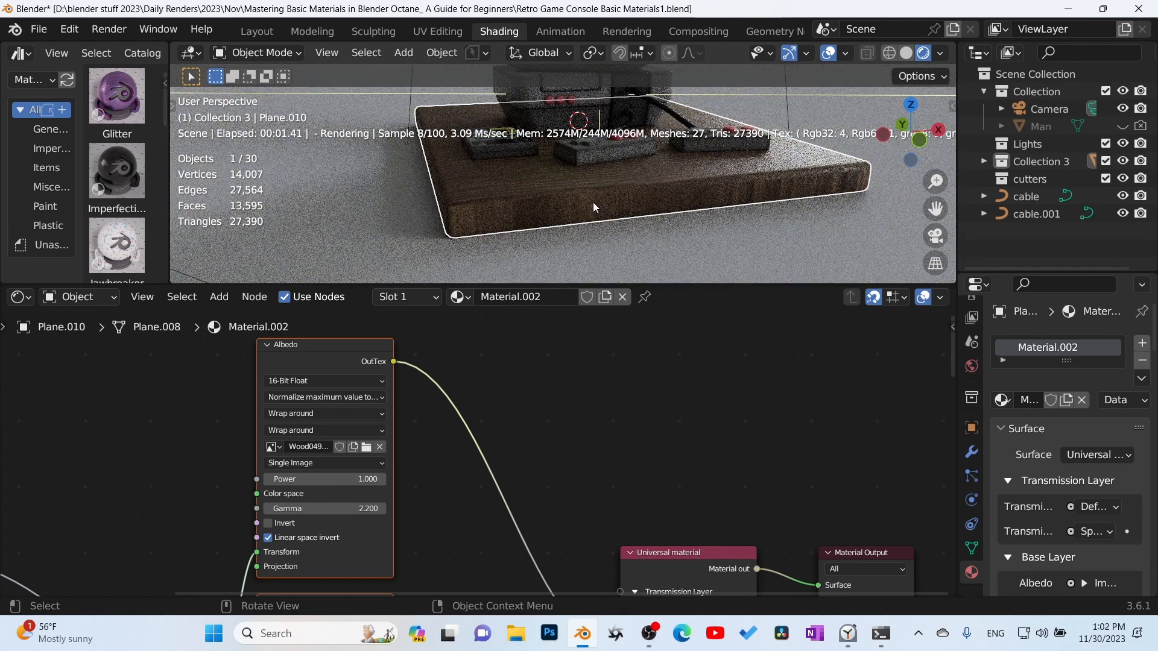
Reposition the Transform value node ahead of the wood textures and collapse it
scroll(483, 466, "down", 2)
middle_click_drag(484, 466, 760, 314)
left_click_drag(253, 384, 248, 363)
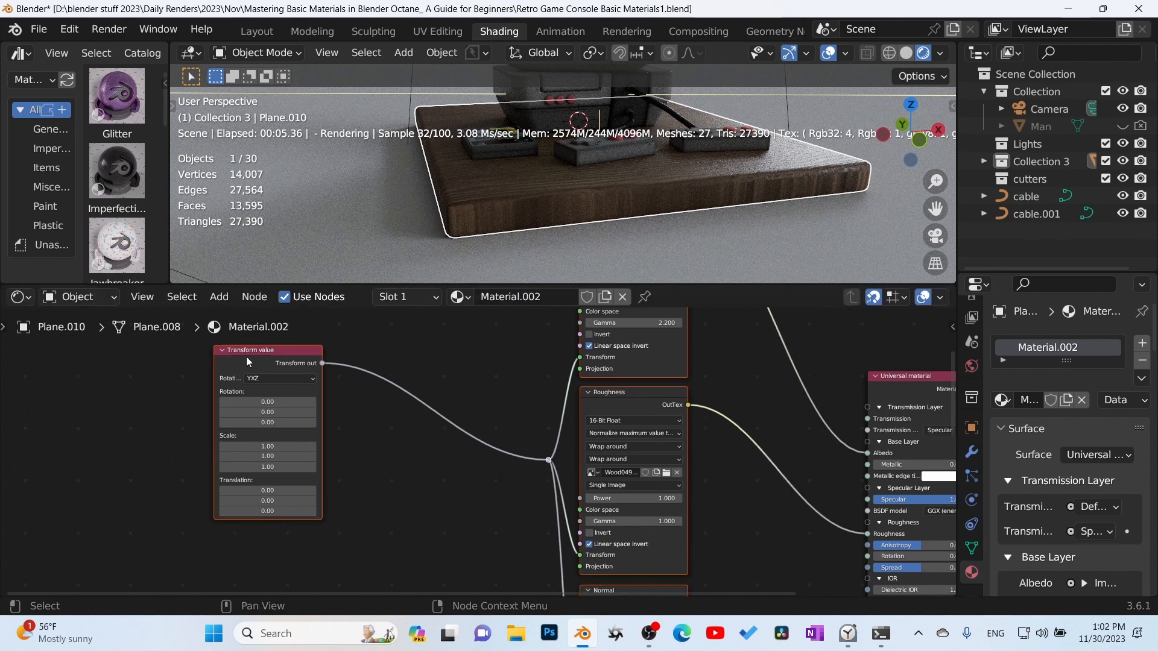
left_click(224, 351)
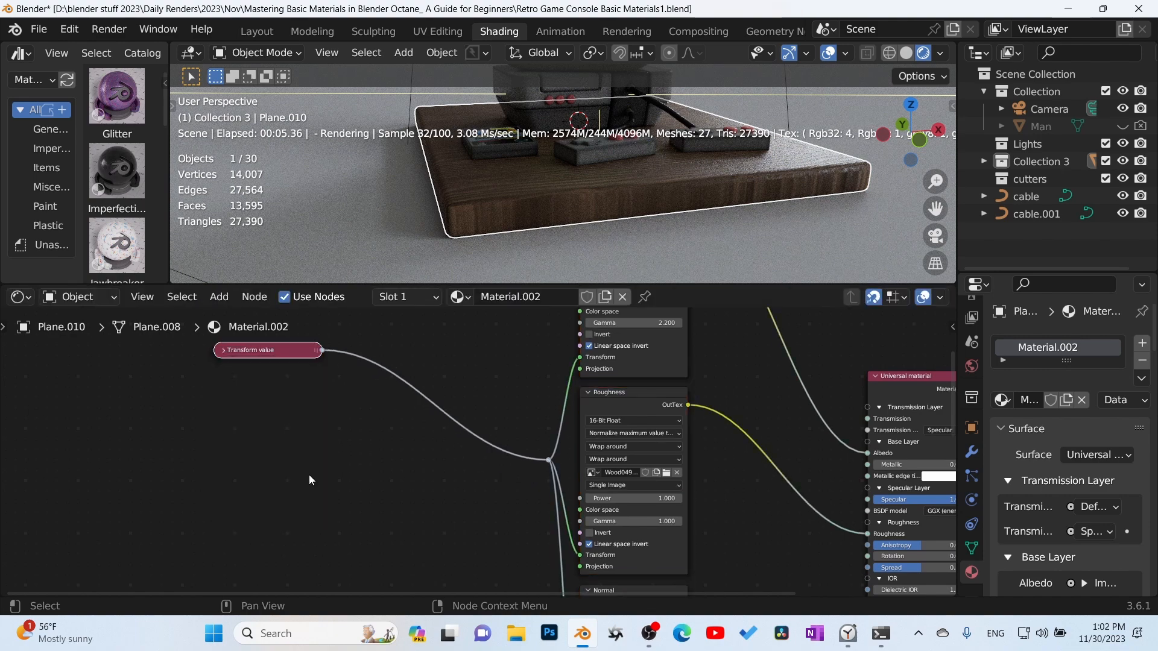
Add a Box Projection node and connect it through a reroute to the Projection inputs of the Albedo, Roughness and Normal textures
key("shift+a")
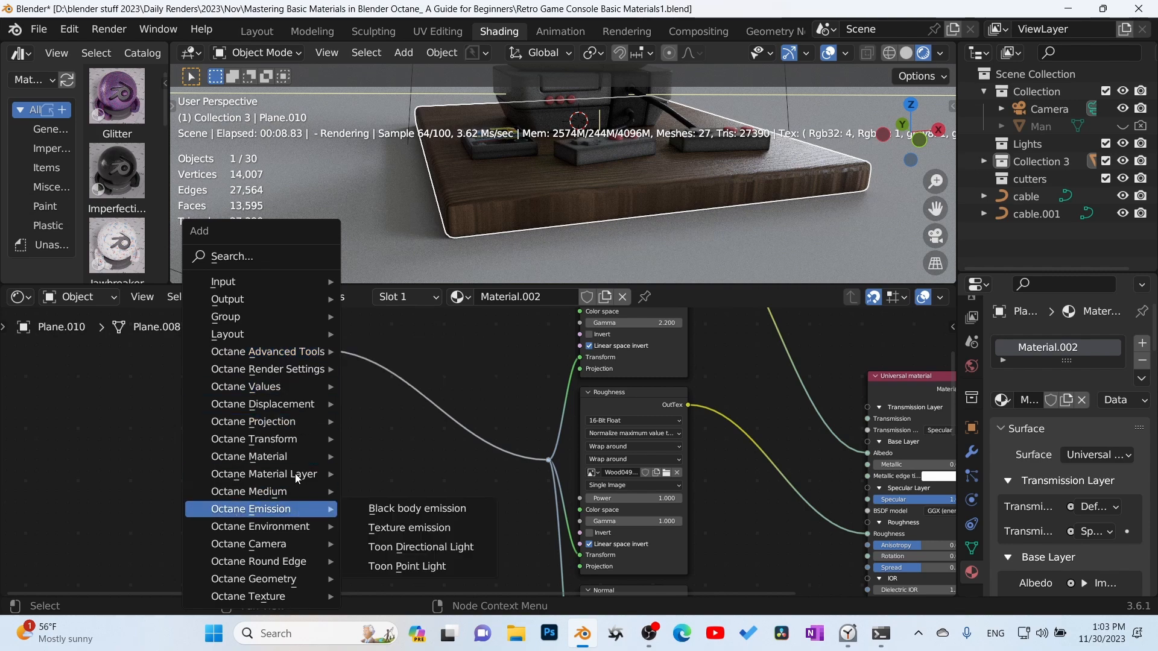
mouse_move(298, 421)
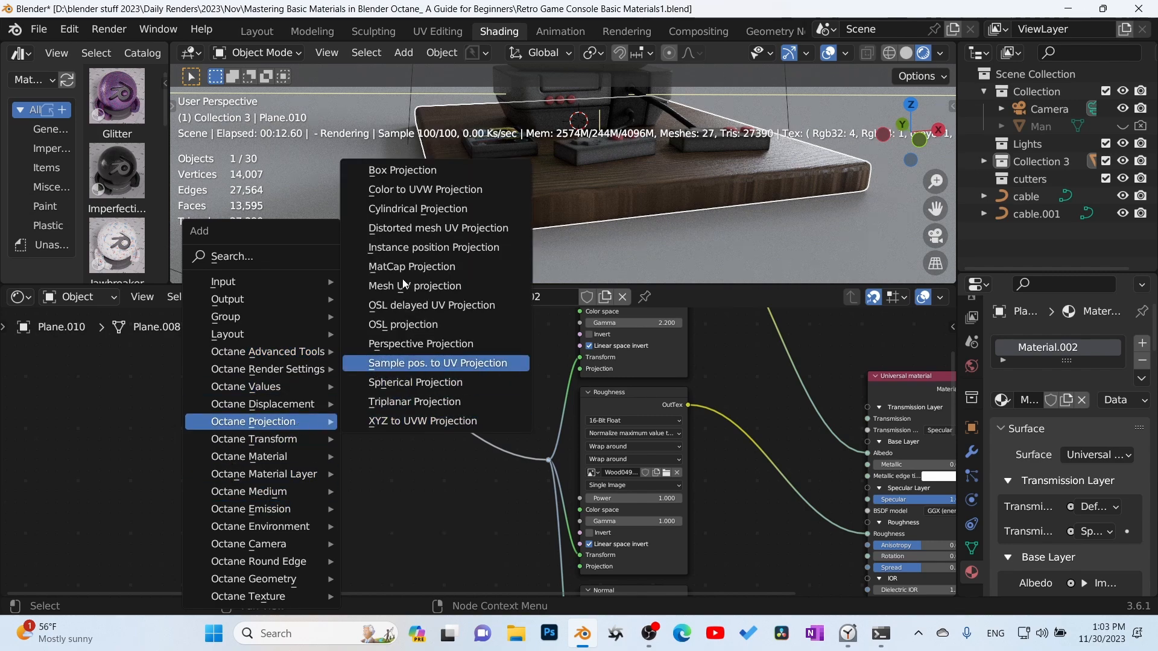
left_click(414, 170)
left_click_drag(374, 447, 585, 542)
left_click_drag(374, 382, 580, 502)
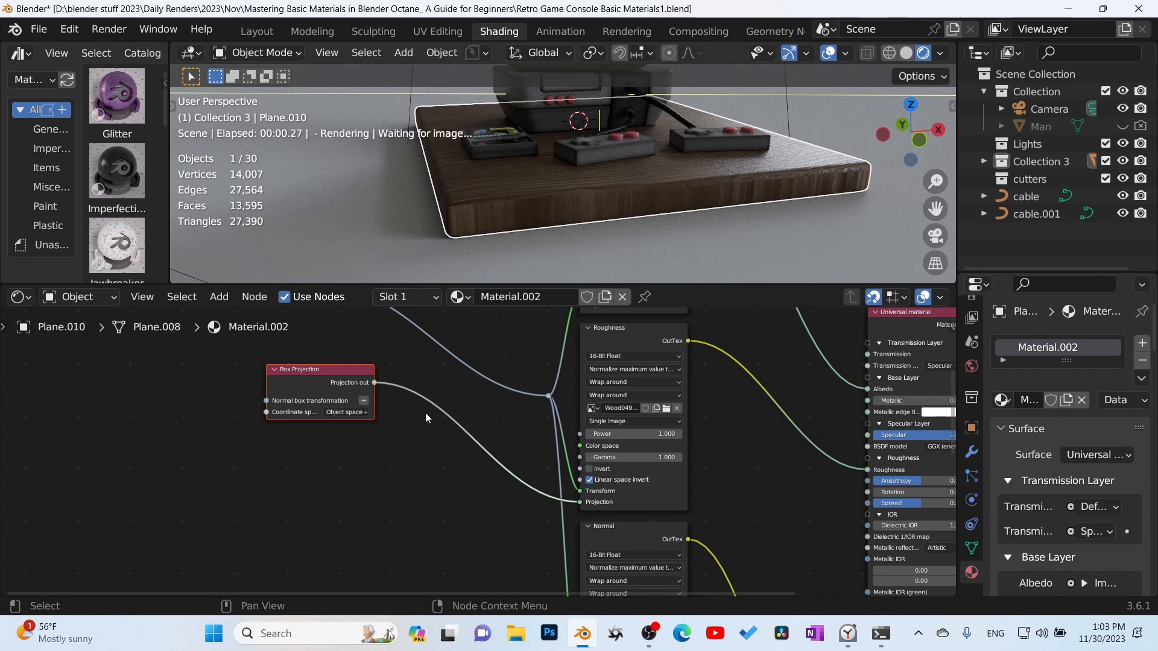
right_click_drag(445, 394, 426, 422, "shift")
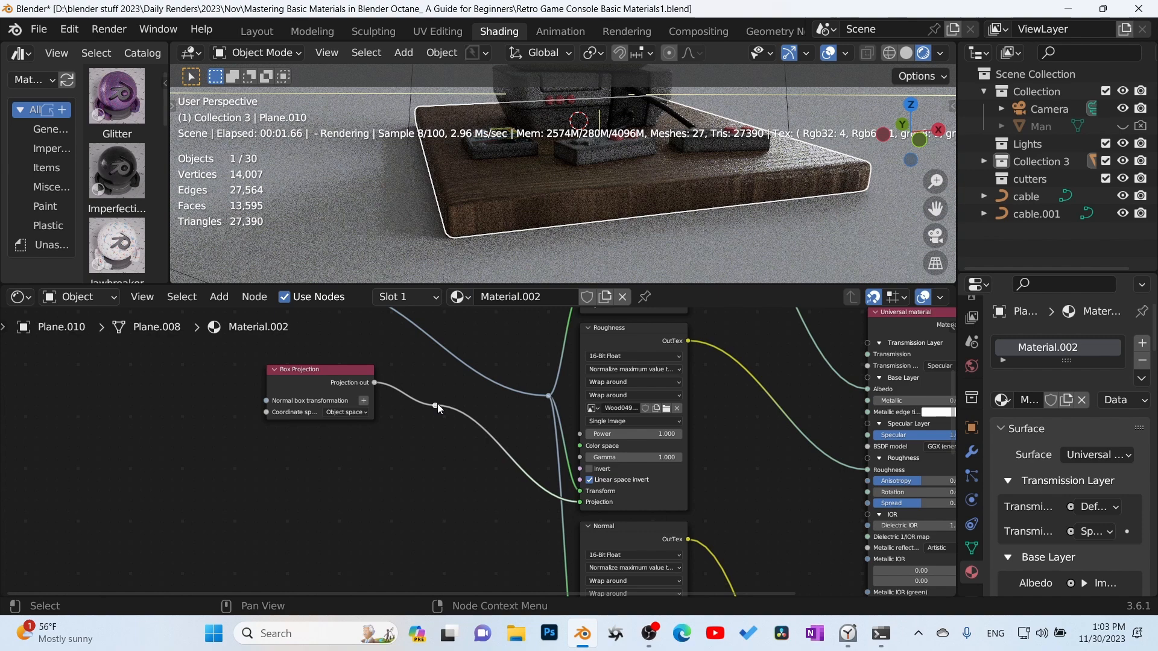
left_click_drag(431, 408, 581, 485)
middle_click_drag(454, 553, 368, 353)
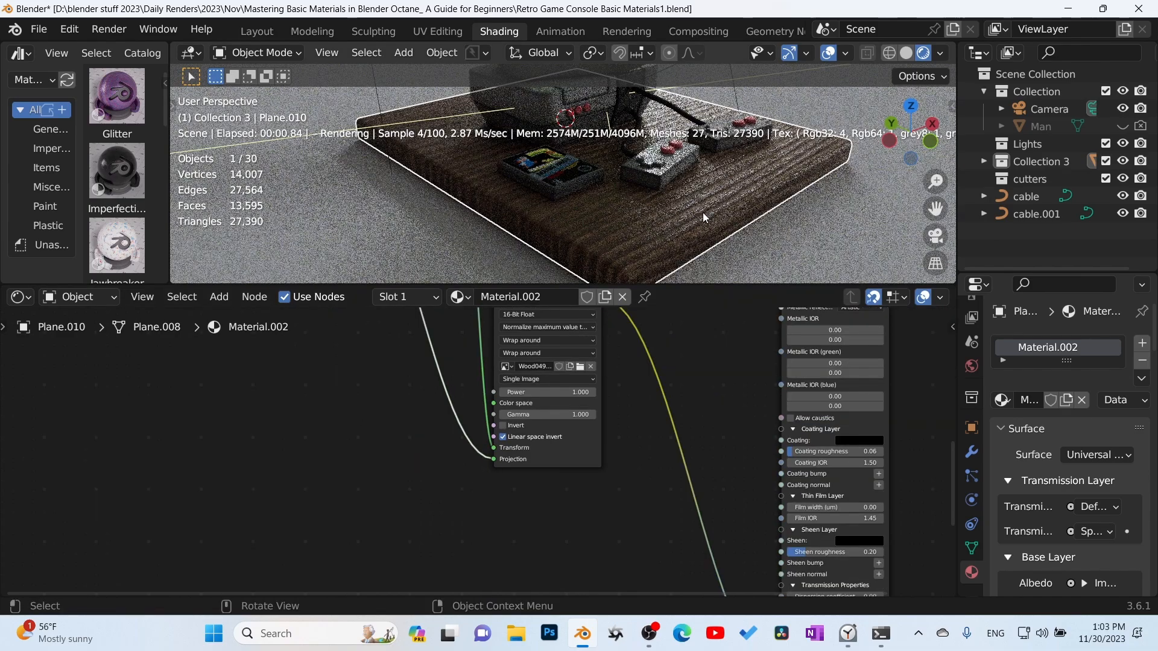
Set all three Scale values of the wood's Transform value node to 0.5 and collapse the node again
middle_click_drag(704, 217, 592, 242)
scroll(386, 453, "down", 2)
middle_click_drag(407, 460, 629, 581)
middle_click_drag(499, 474, 498, 335)
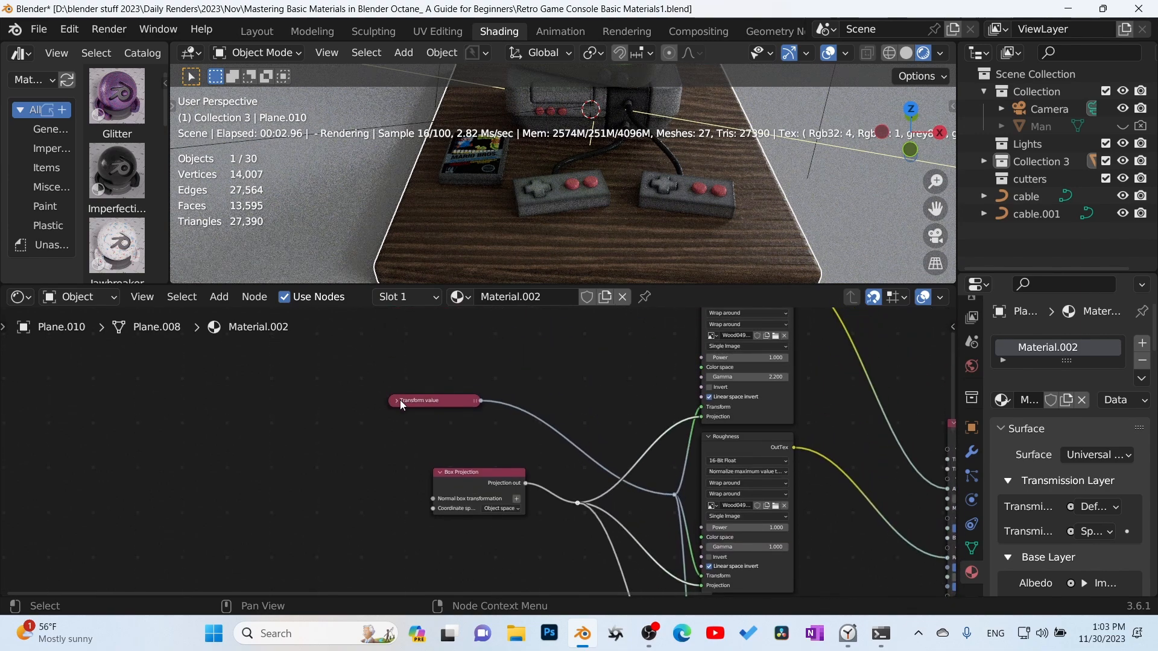
left_click(397, 401)
scroll(403, 416, "up", 4)
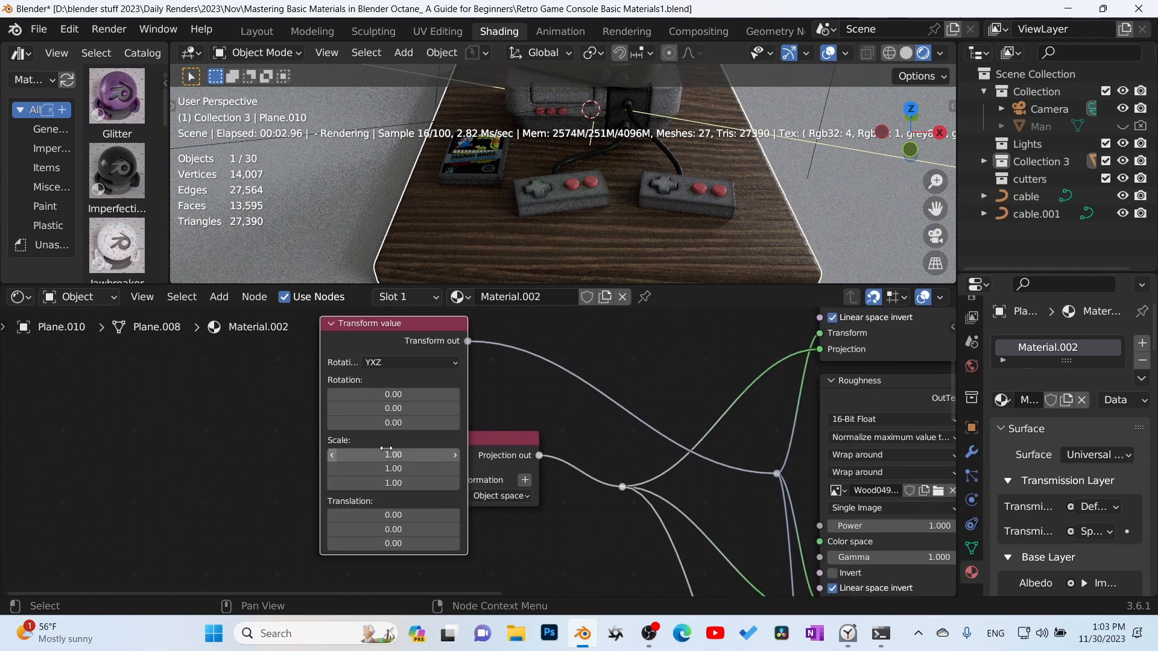
left_click_drag(410, 455, 410, 483)
type(".")
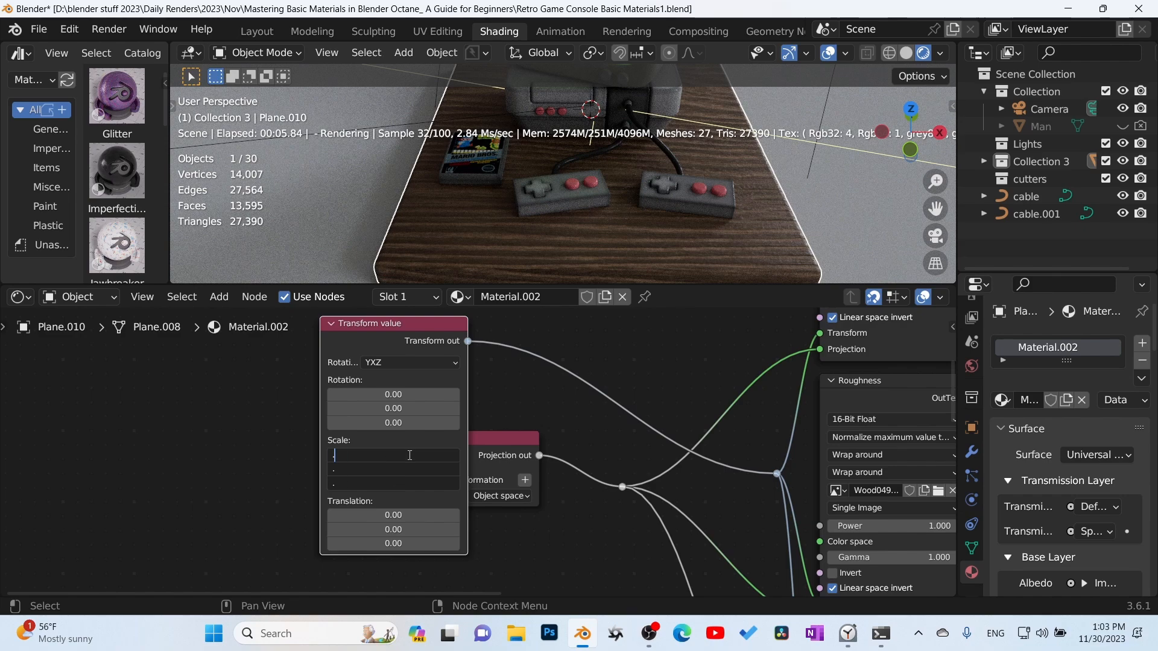
type("5")
key("Return")
key("h")
Insert a Color correction node between the wood Albedo texture and the Universal material's Albedo input
middle_click_drag(462, 426, 275, 336)
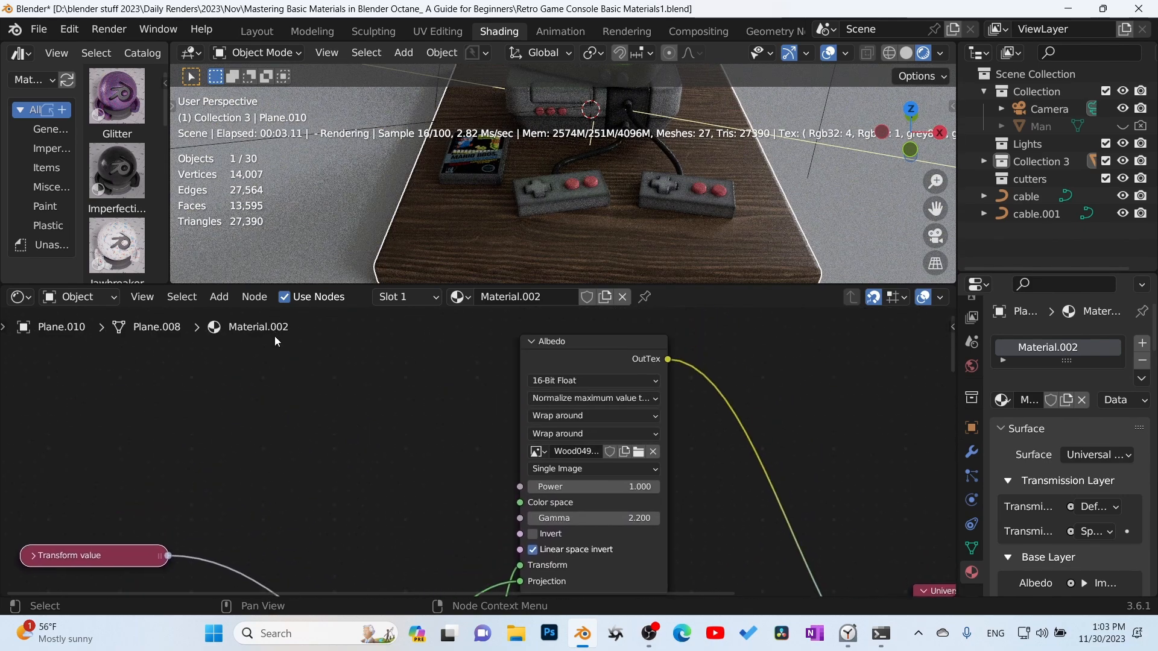
middle_click_drag(710, 409, 508, 434)
key("shift+a")
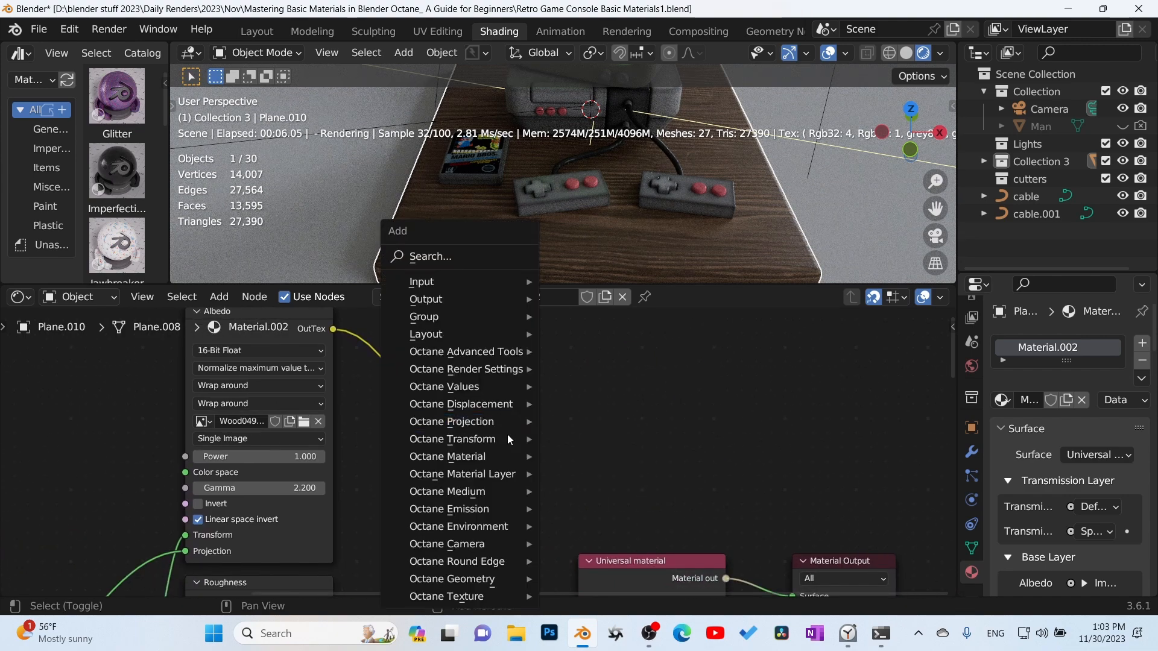
mouse_move(508, 437)
type("s")
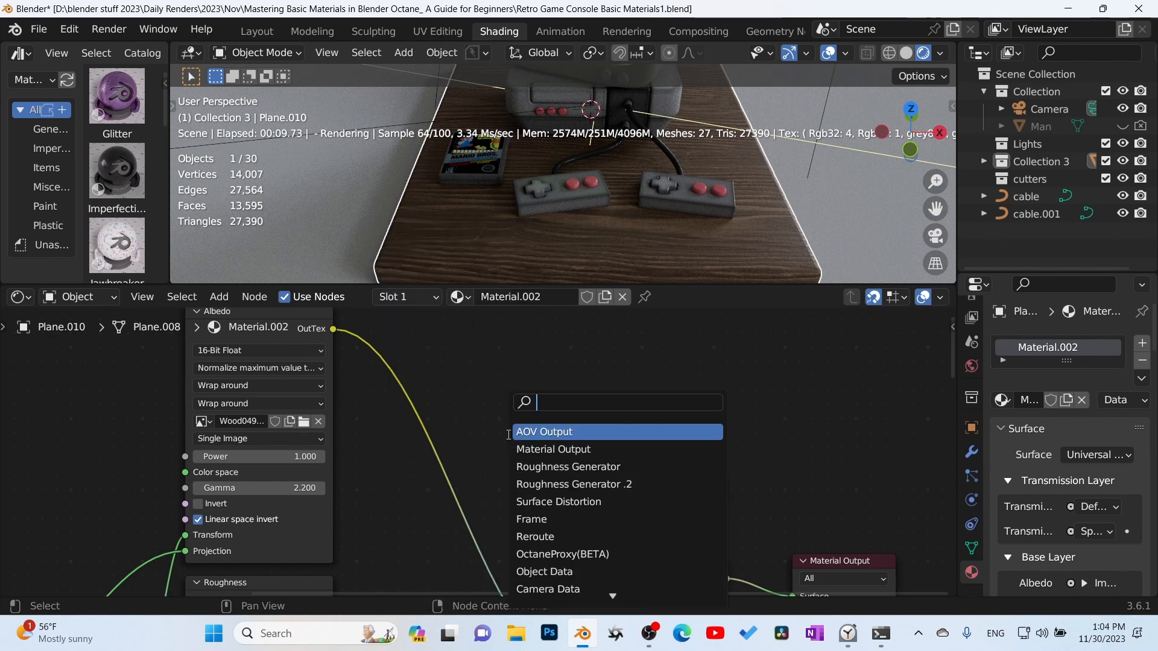
type("col")
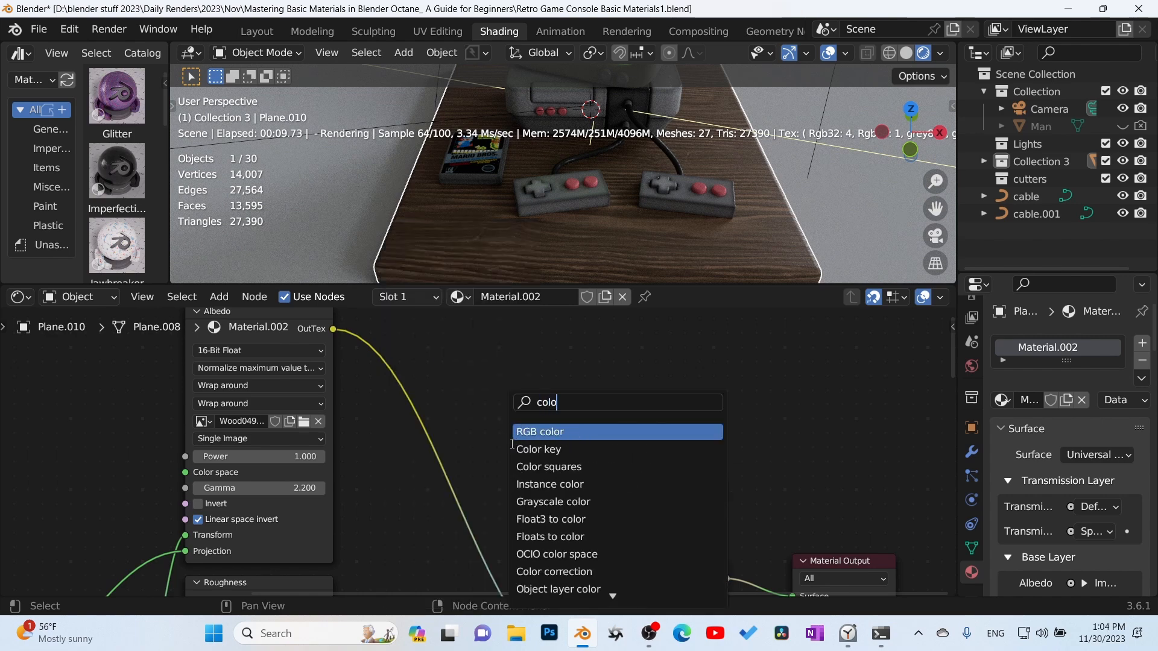
type("o")
key("Down")
key("Down")
key("Down")
key("Down")
key("Down")
key("Down")
key("Down")
key("Down")
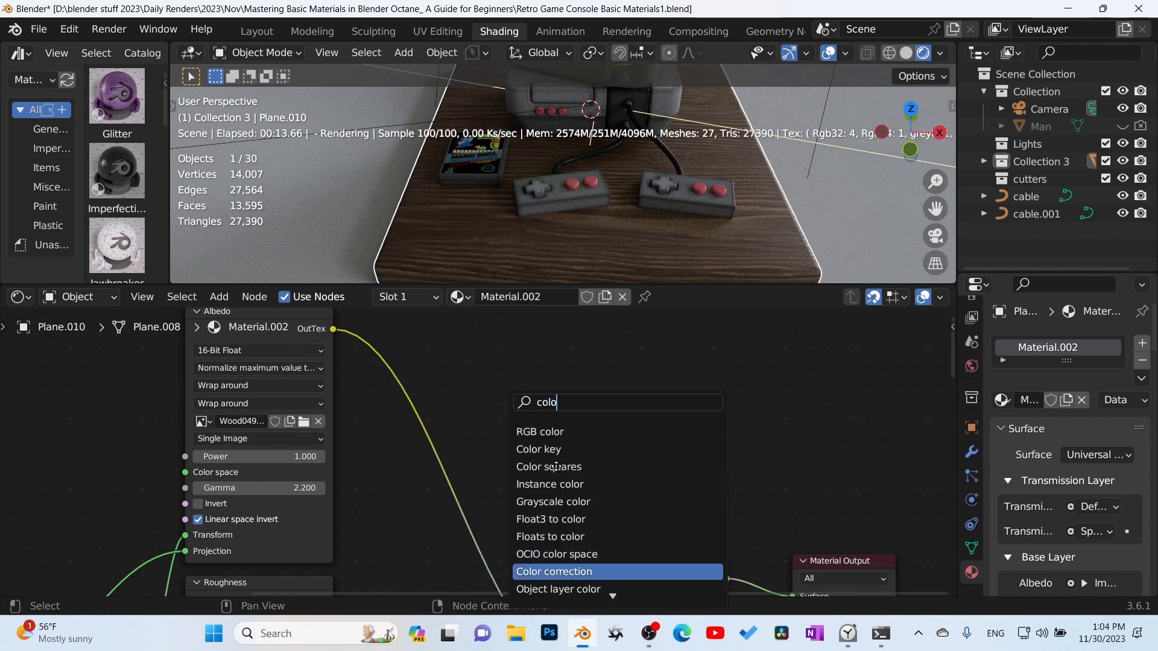
key("Return")
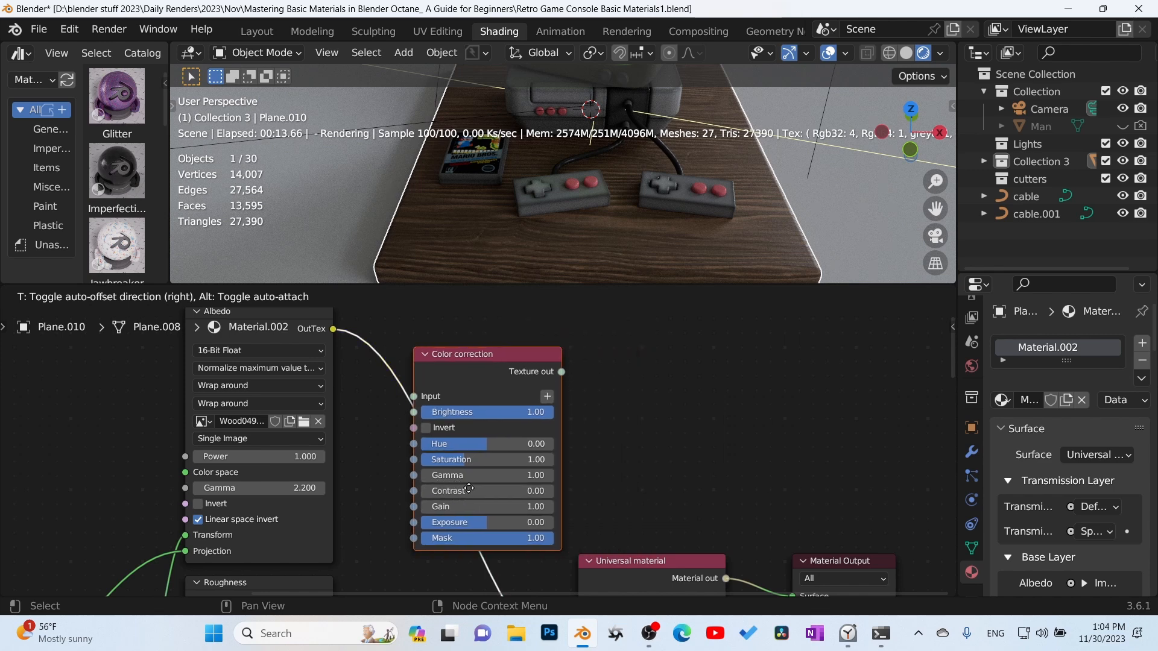
left_click(469, 489)
Lower the wood Color correction node's Gamma to 0.74 and check the platform in the rendered view
middle_click_drag(639, 471, 600, 409)
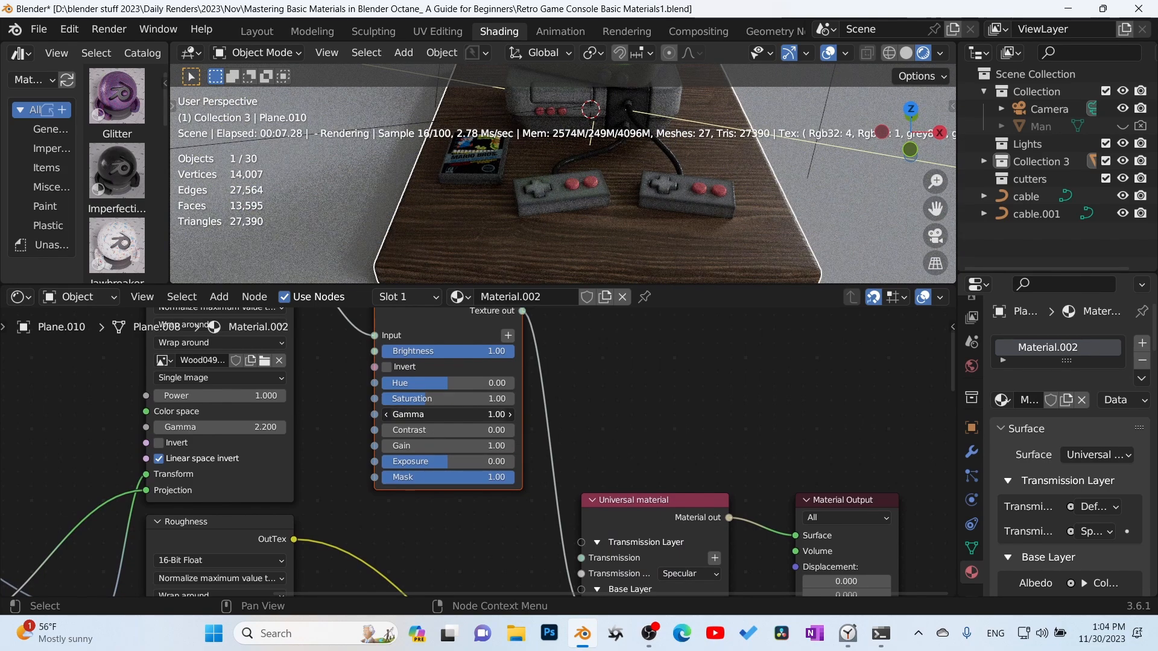
left_click_drag(448, 414, 401, 414)
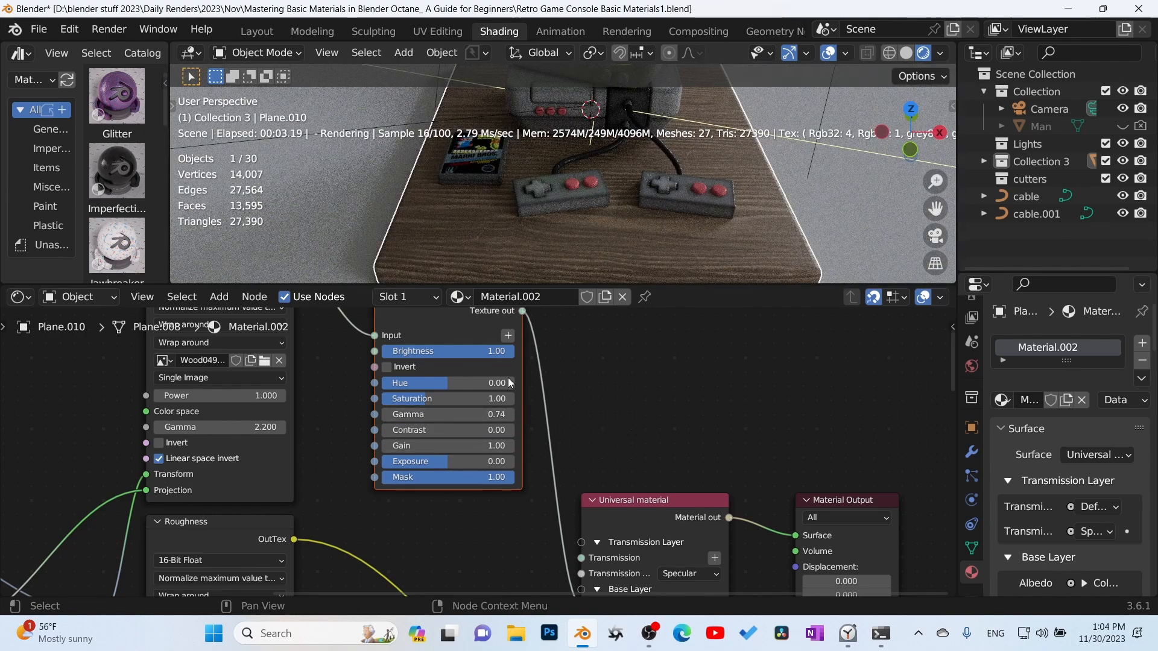
middle_click_drag(622, 238, 599, 234)
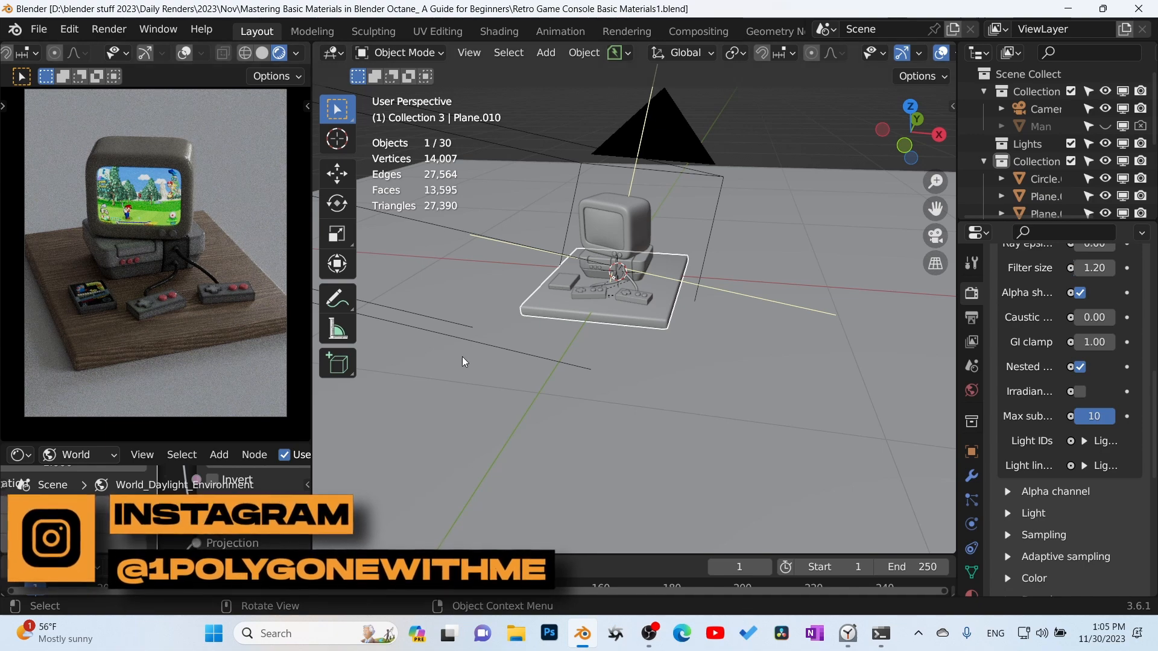
In the Layout workspace, replace the world environment's HDRI with brown_photostudio_02_4k.exr
middle_click_drag(172, 522, 237, 522)
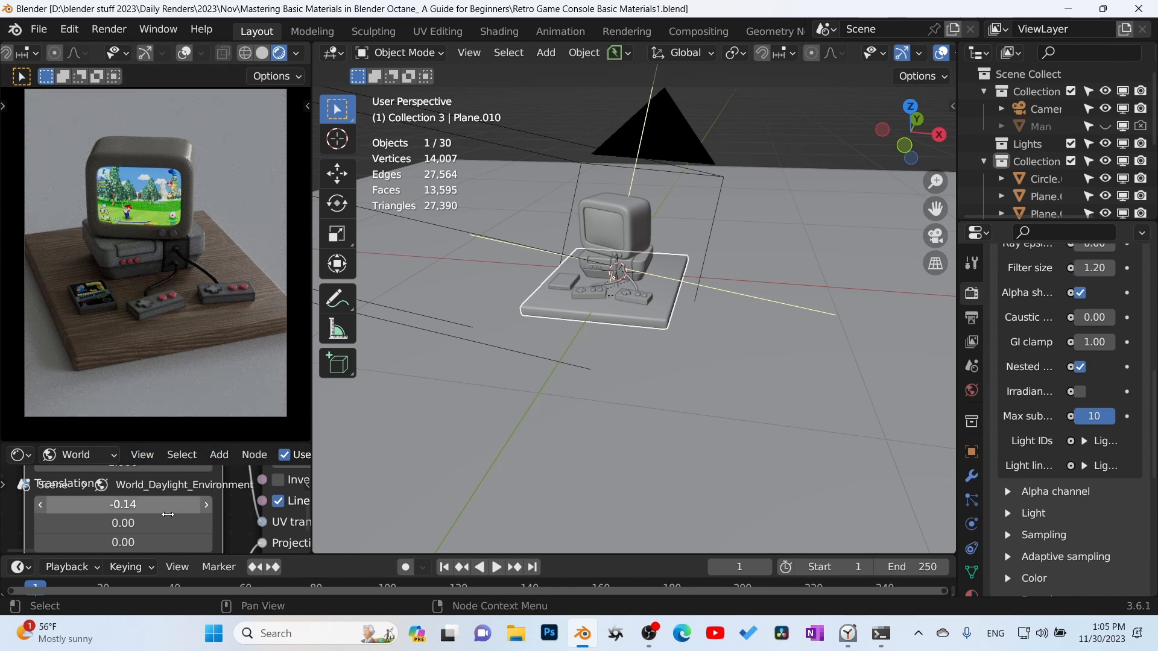
middle_click_drag(227, 518, 51, 550)
left_click(237, 514)
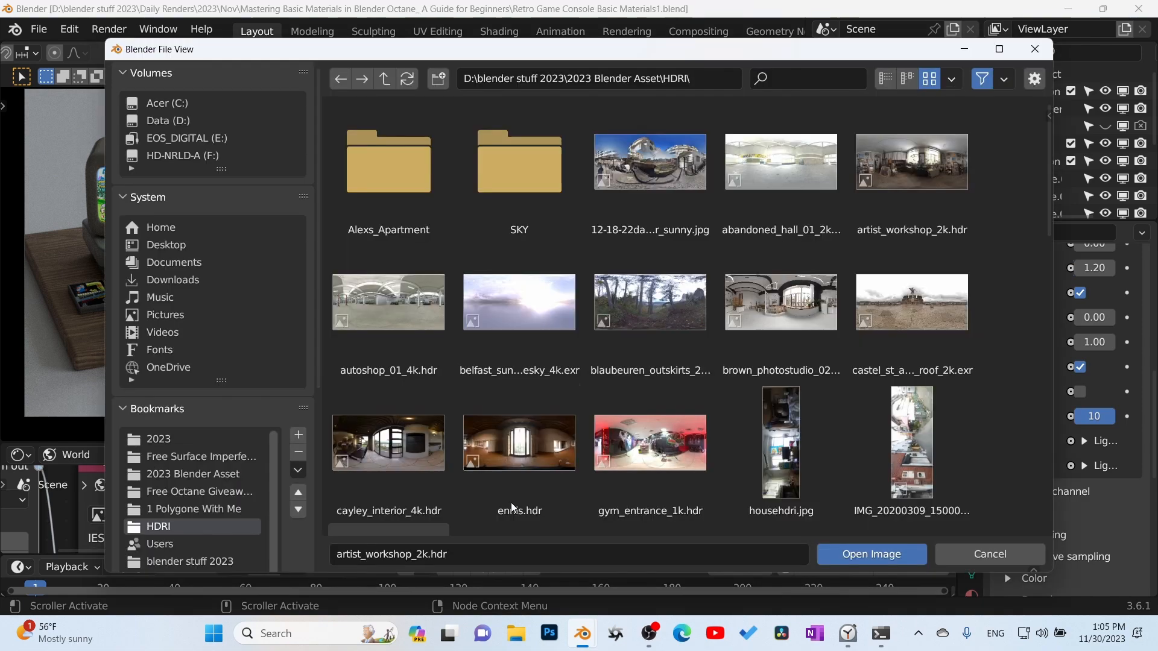
left_click(791, 306)
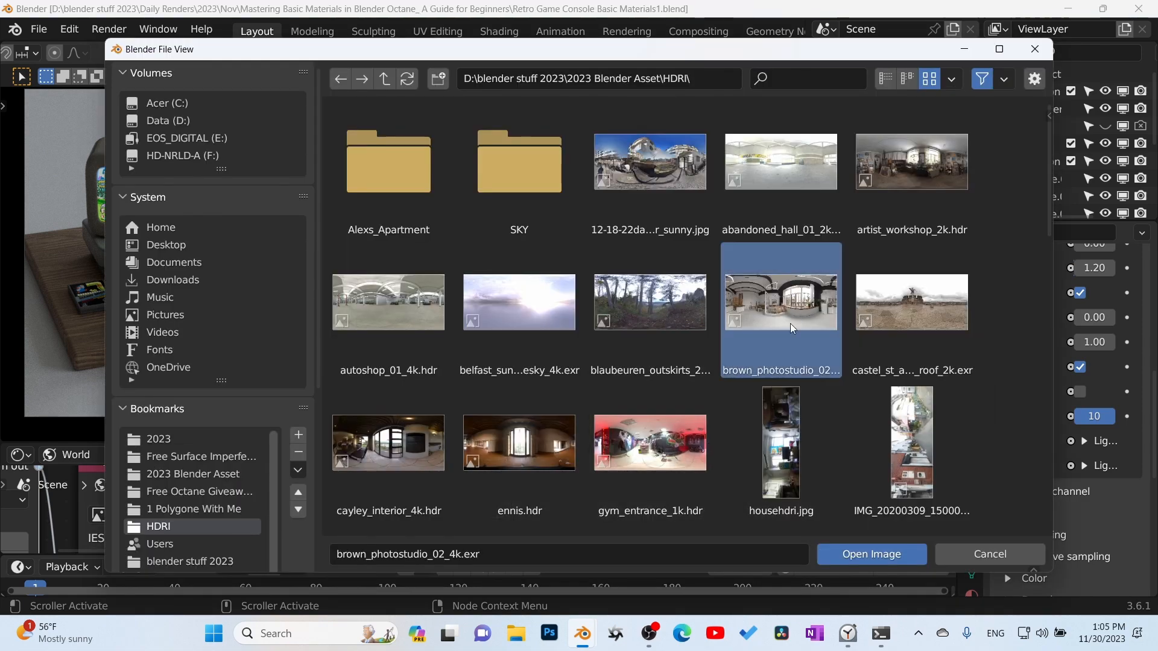
left_click(849, 560)
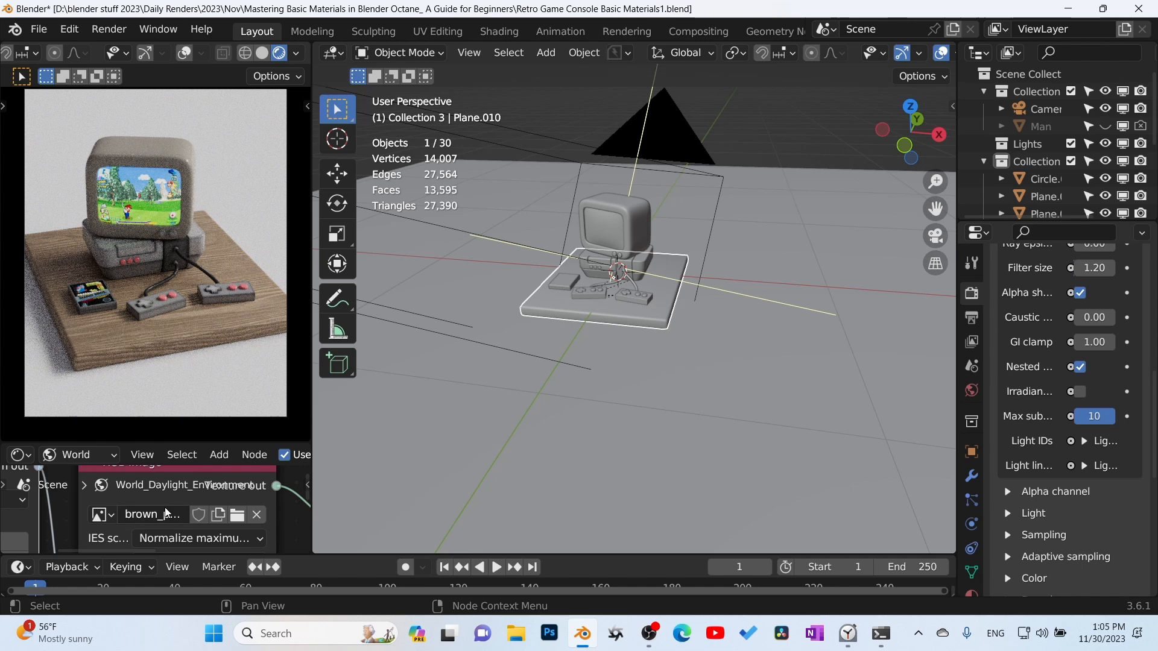
Rotate the environment lighting by changing the first Translation value of the HDRI's transform to 1.35
middle_click_drag(145, 525, 80, 478)
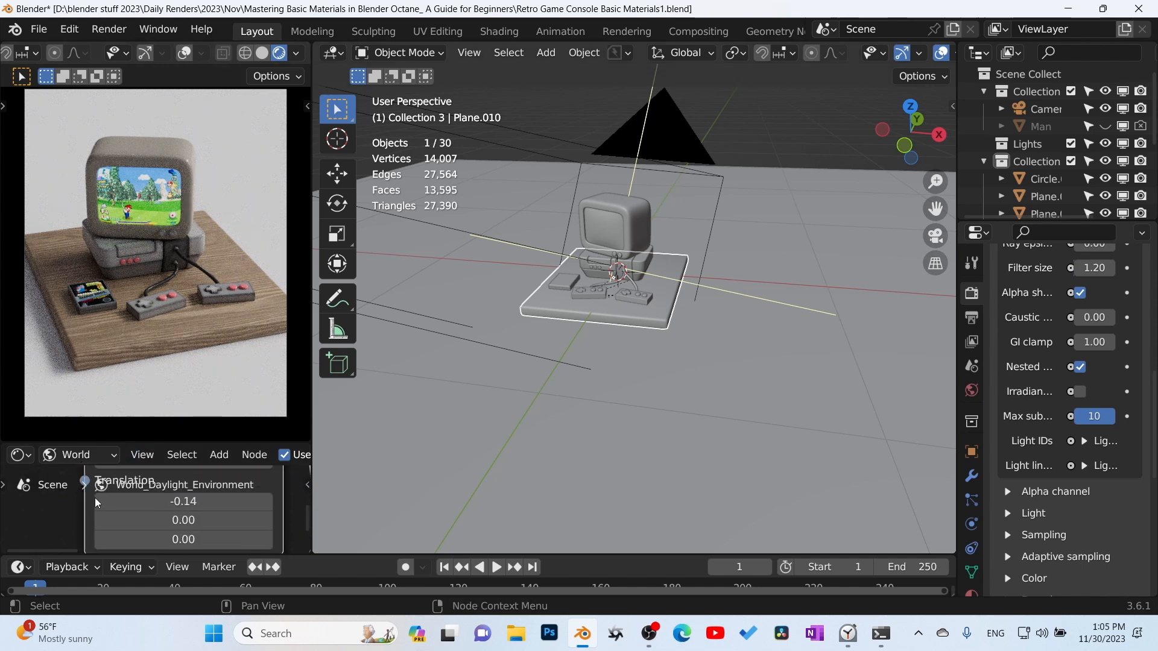
left_click_drag(194, 502, 237, 501)
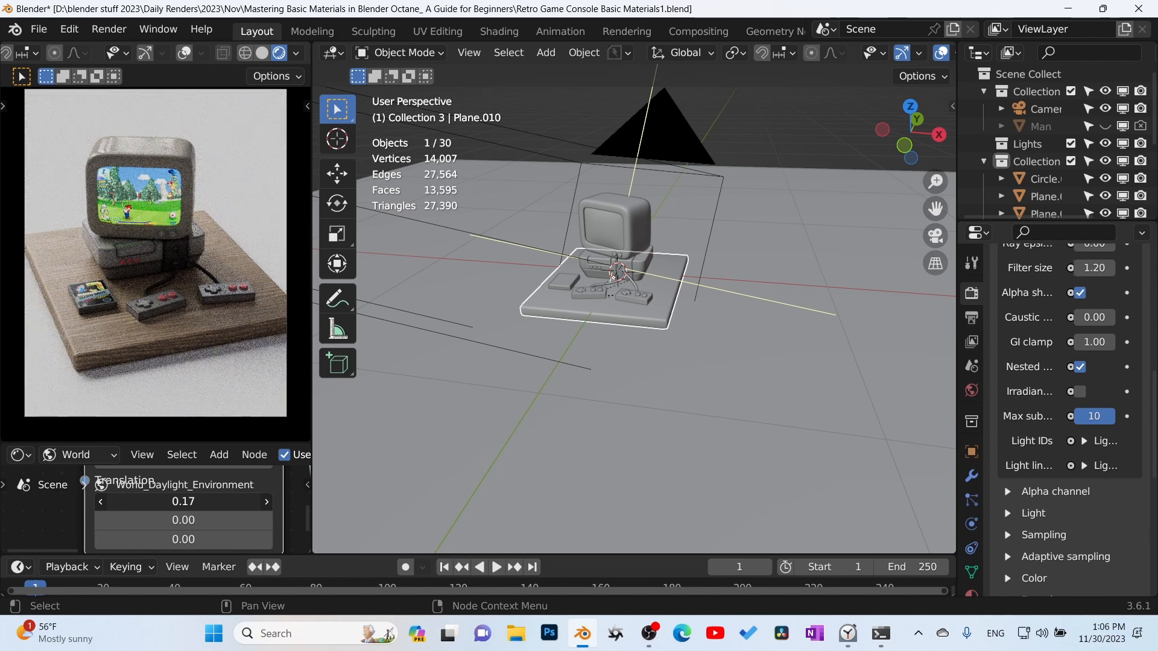
mouse_move(246, 501)
left_mouse_down()
mouse_move(265, 501)
mouse_move(254, 501)
left_mouse_up()
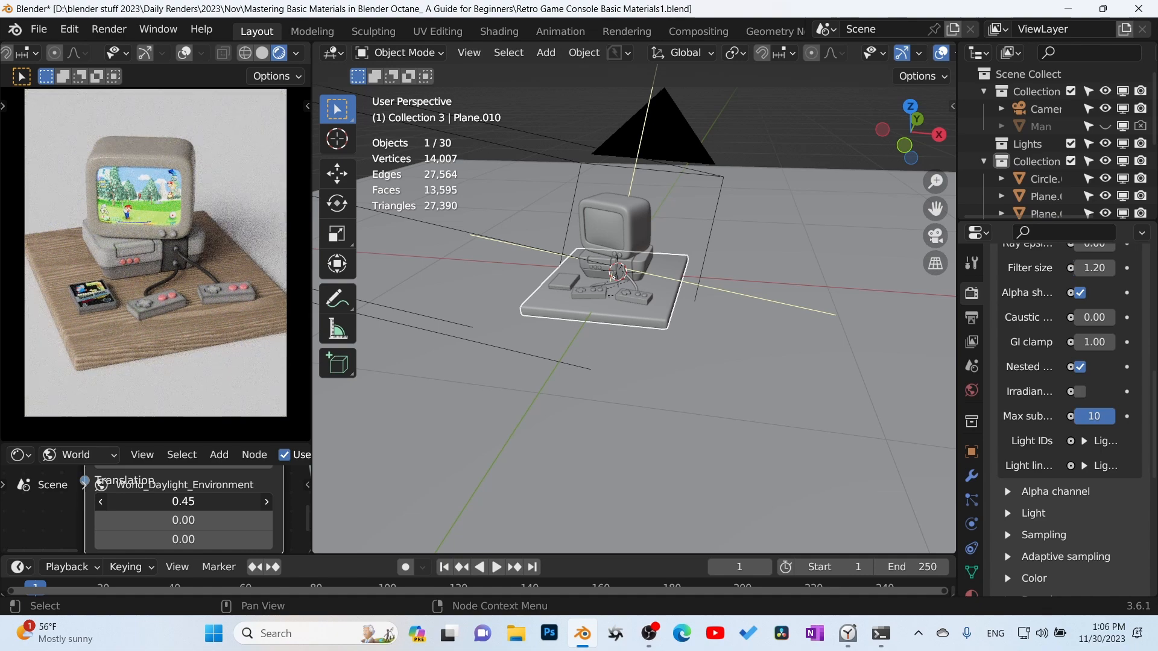
left_click_drag(254, 501, 308, 501)
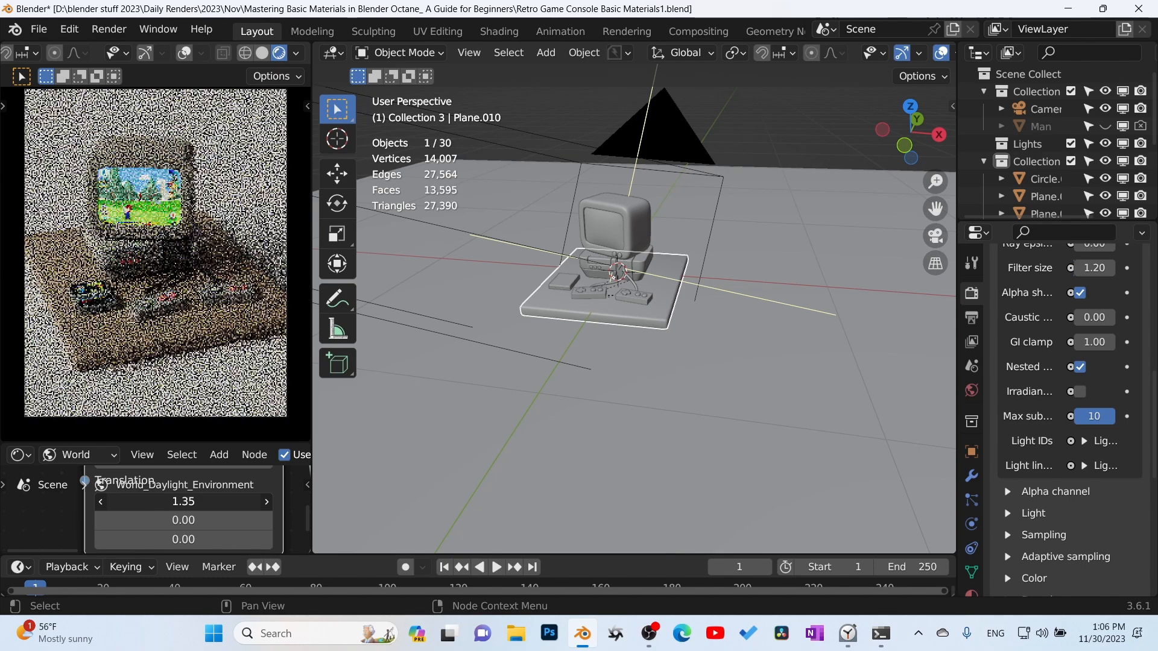
Fine-tune the environment lighting's rotation by setting the first Translation value of the HDRI's transform to 0.11
left_click_drag(260, 501, 180, 501)
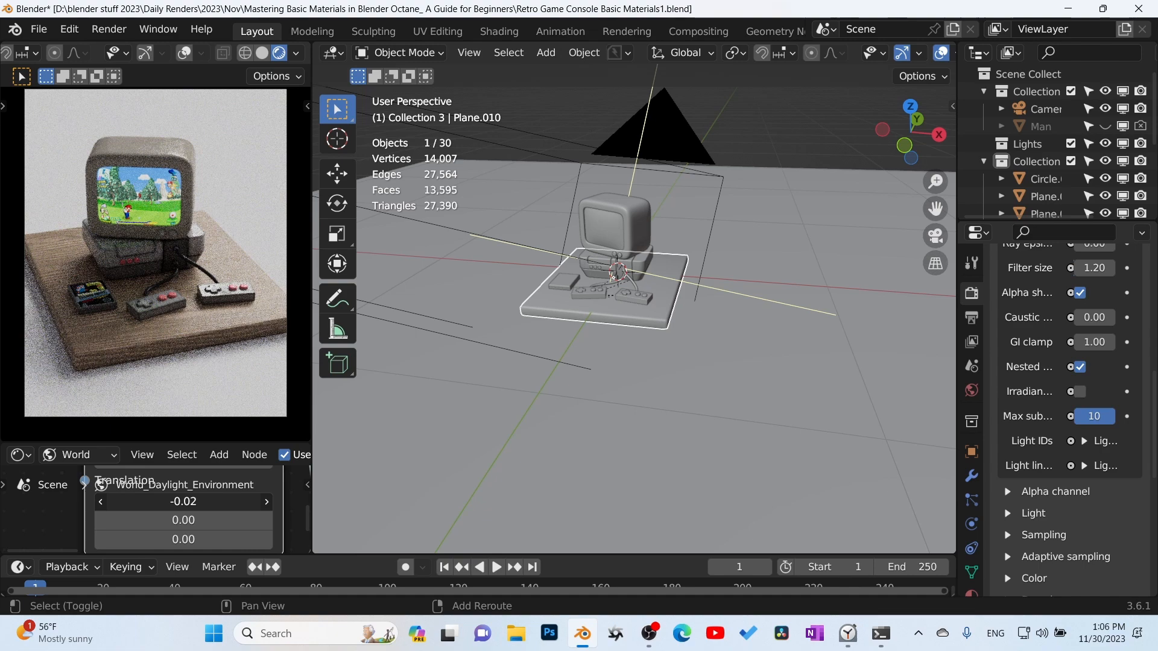
left_click_drag(180, 502, 217, 502, "shift")
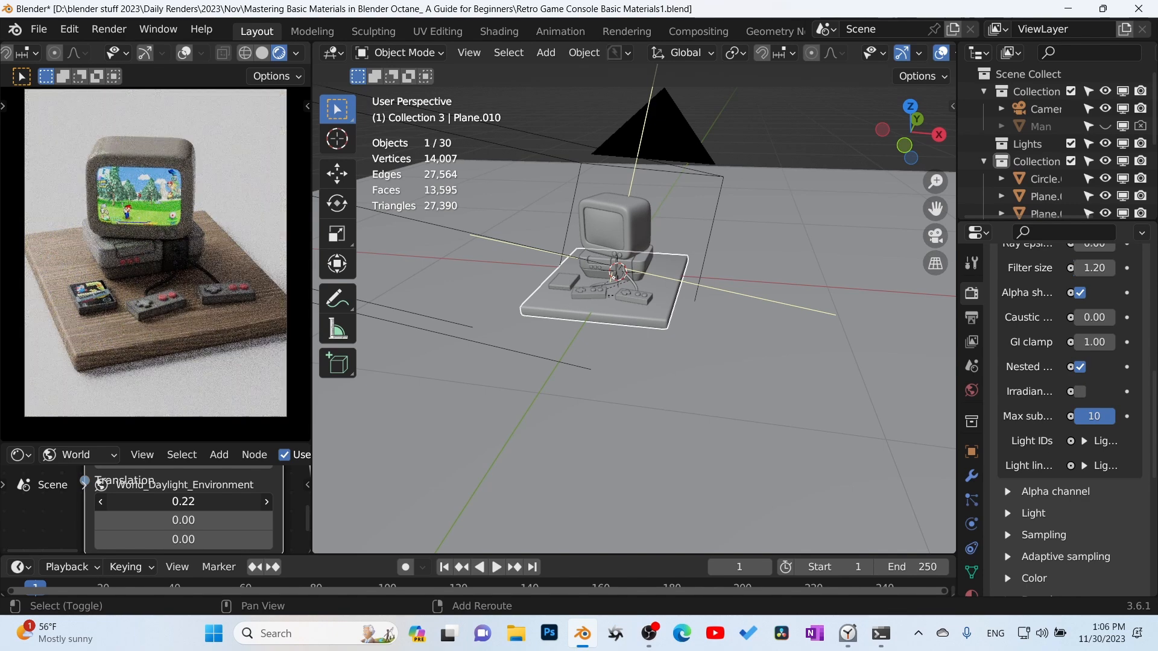
left_click_drag(218, 502, 204, 501, "shift")
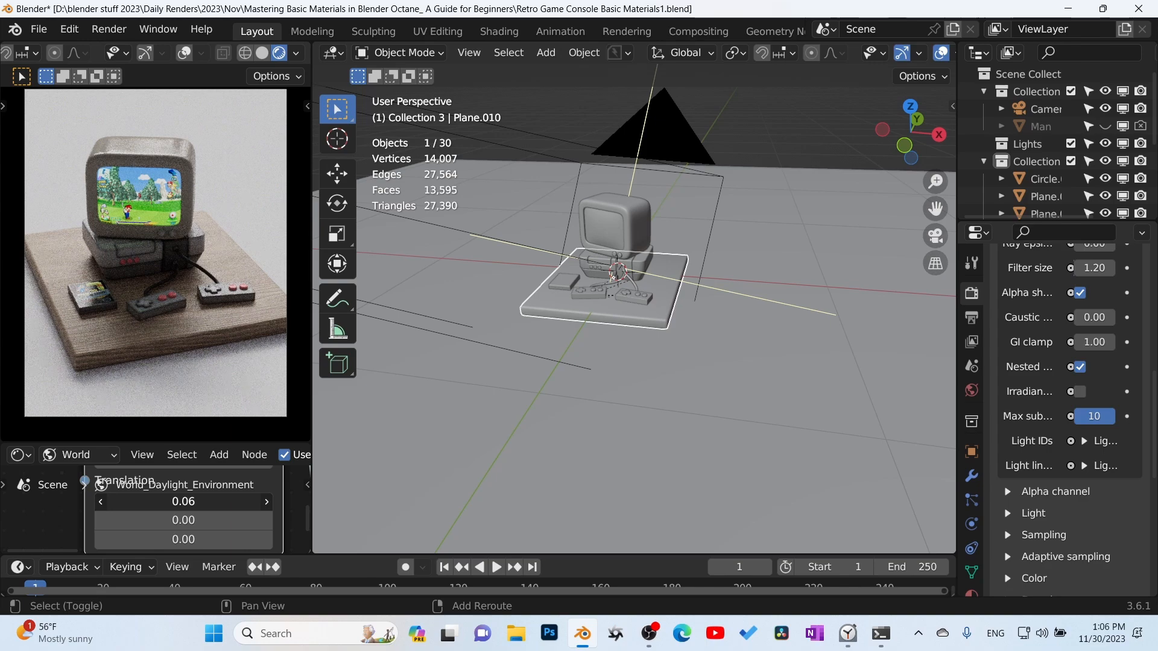
left_click_drag(204, 502, 207, 502, "shift")
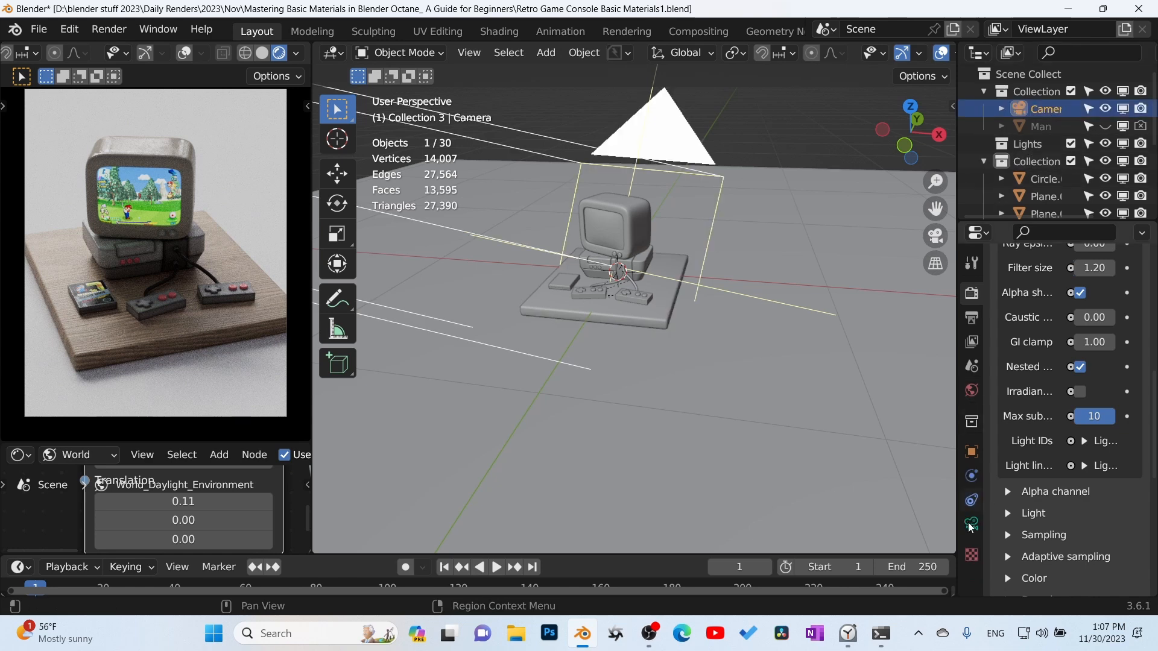
Increase the camera's focal length to 112 mm for a tighter framing of the console
left_click(972, 525)
scroll(1023, 429, "up", 6)
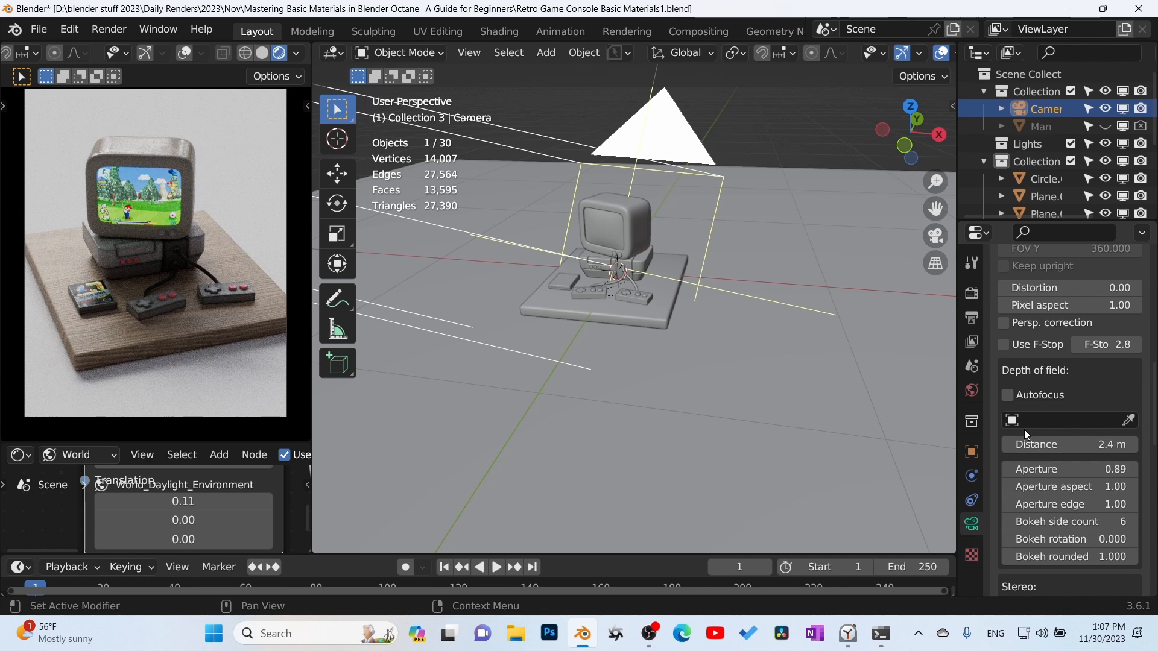
scroll(1028, 431, "up", 5)
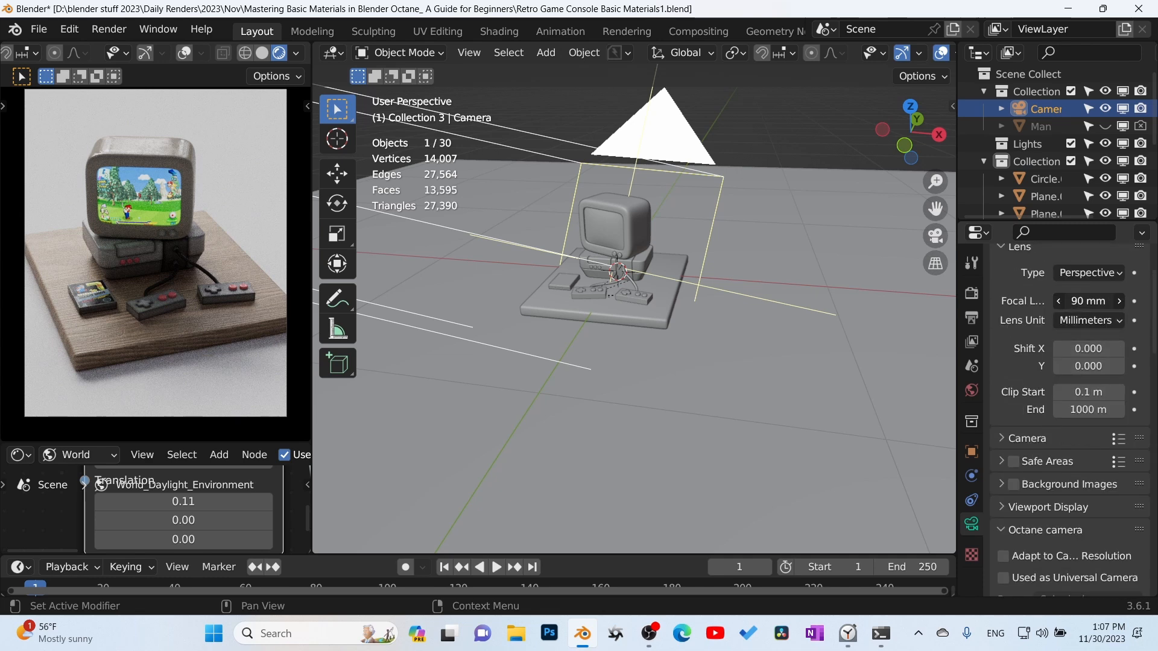
left_click_drag(1088, 301, 1130, 301)
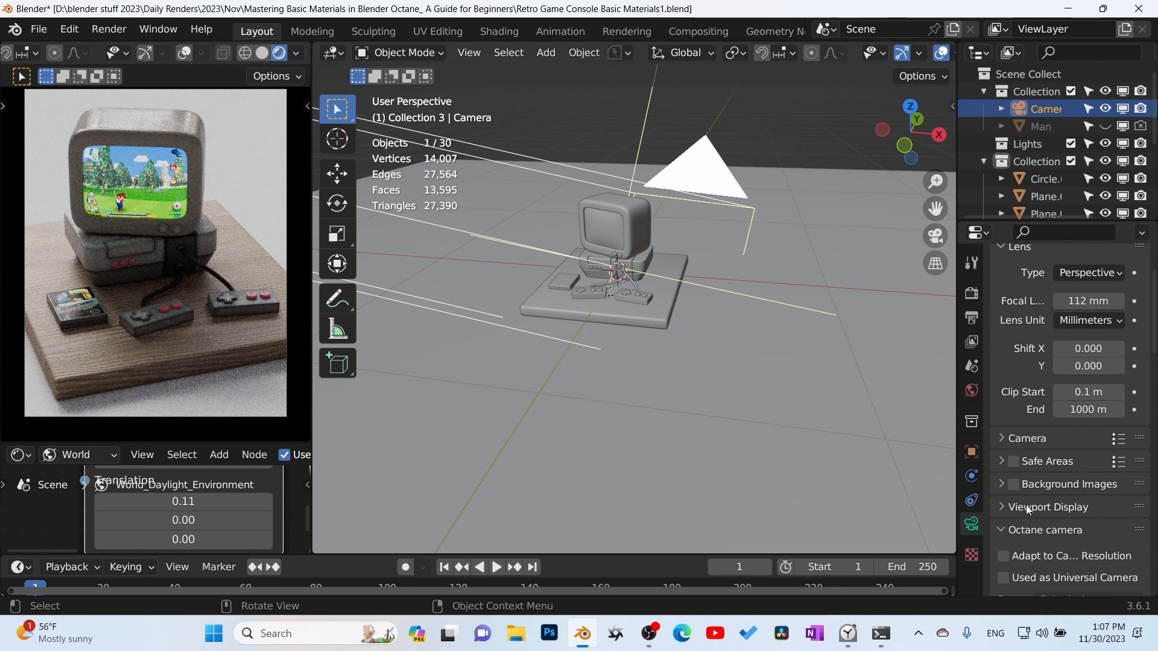
Enable Use F-Stop for the Octane camera and fine-tune the depth of field Distance to about 2.4 m
scroll(1084, 508, "down", 2)
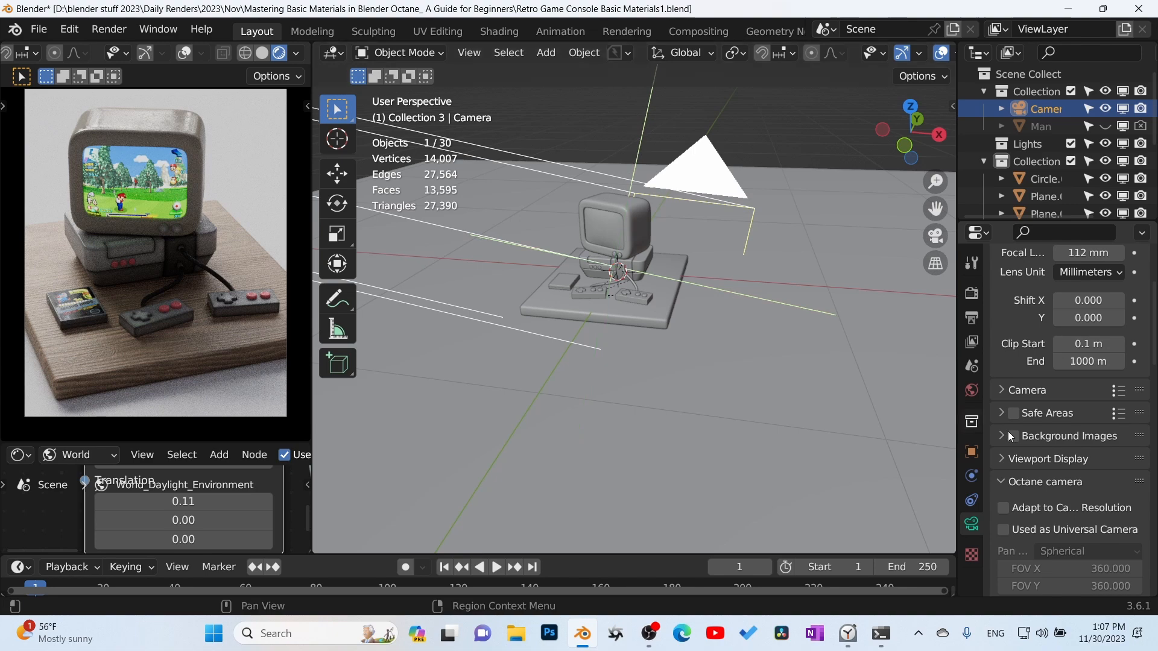
scroll(1103, 486, "down", 5)
scroll(1101, 484, "down", 3)
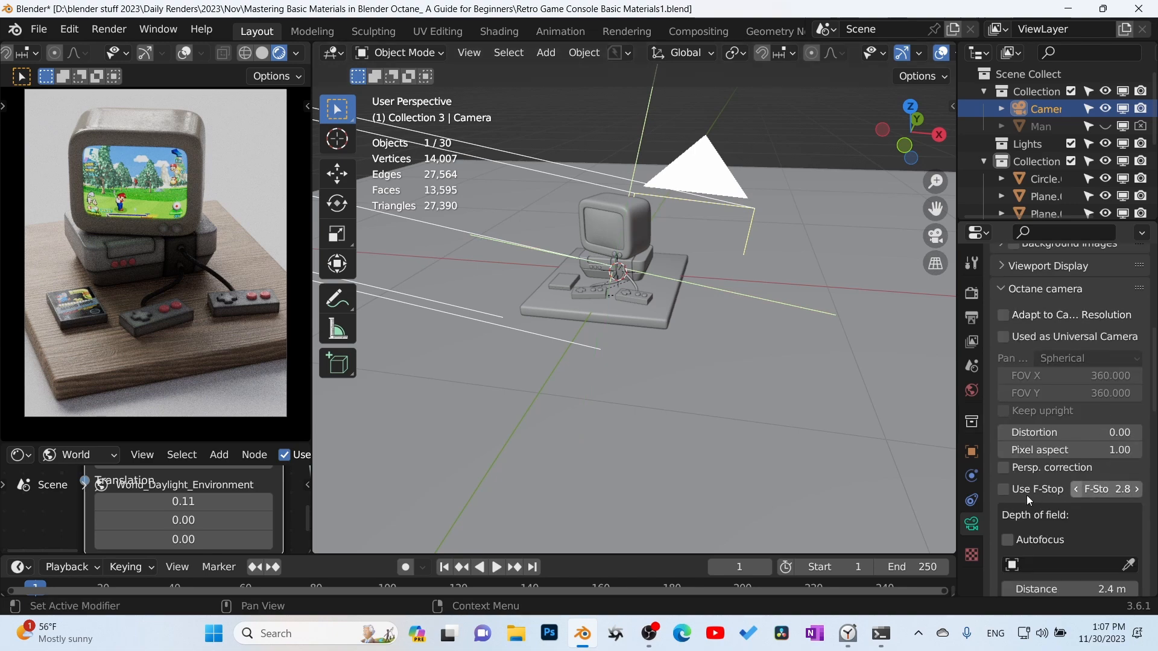
left_click(1005, 490)
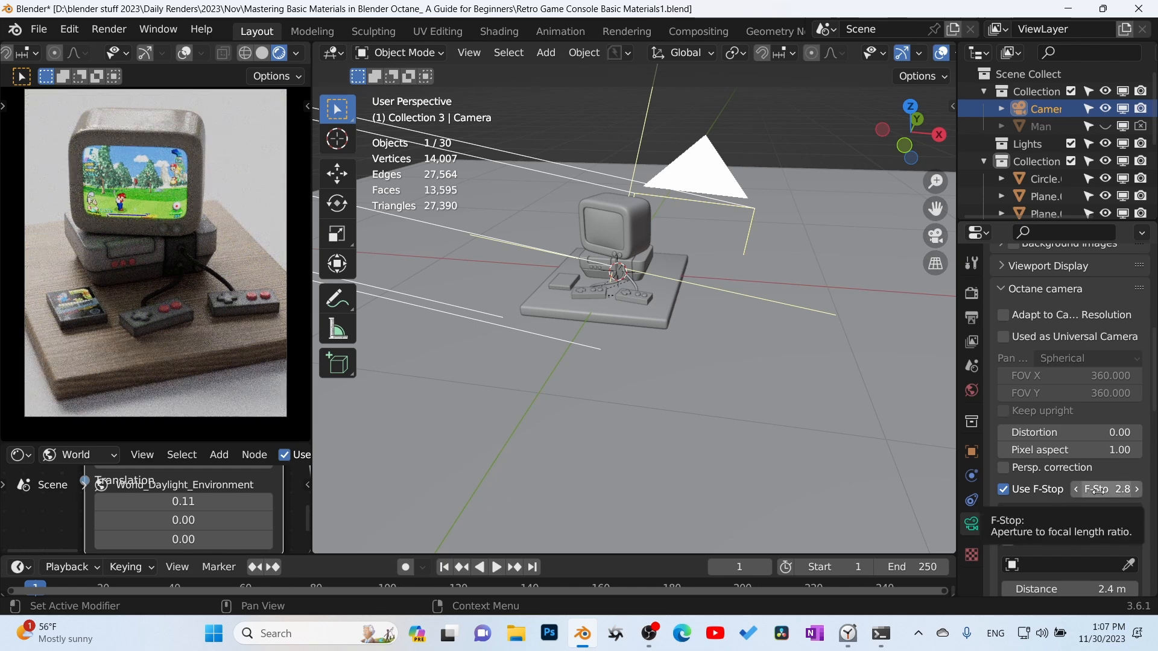
scroll(1097, 523, "down", 1)
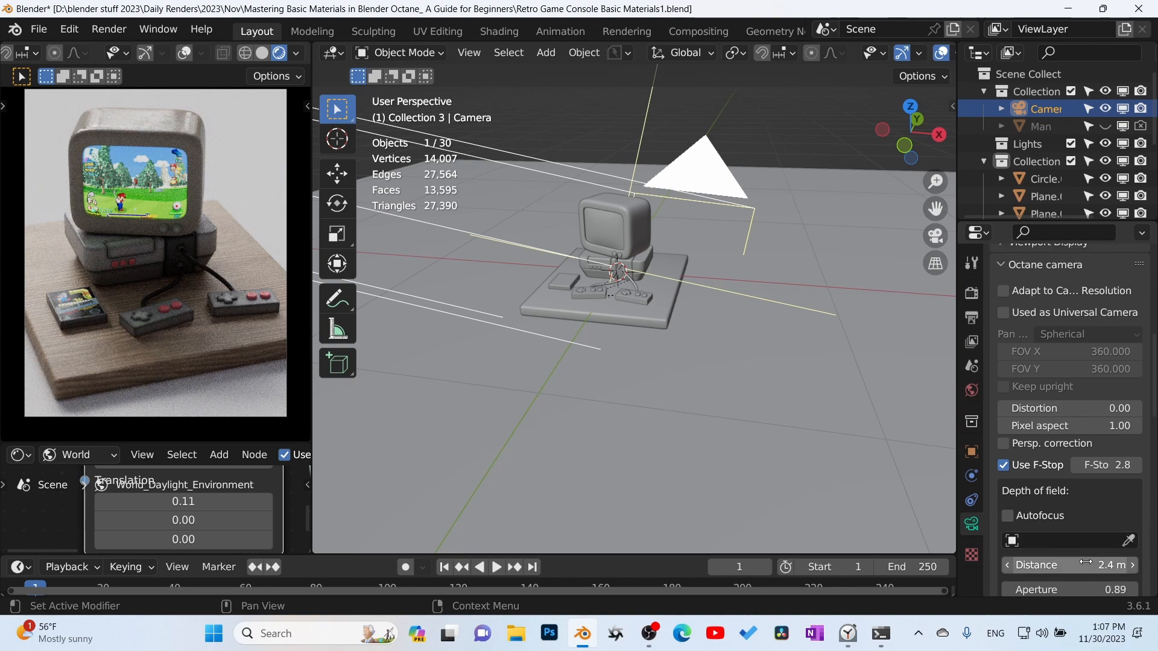
left_click_drag(1086, 562, 1087, 562)
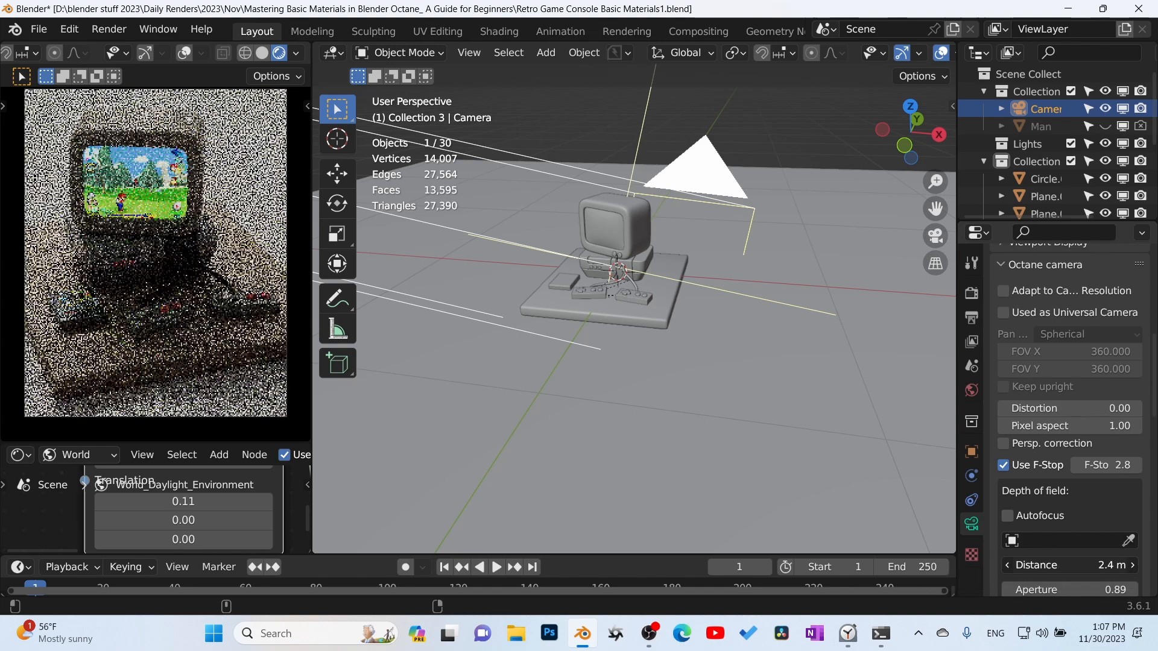
left_click_drag(1086, 562, 1084, 563)
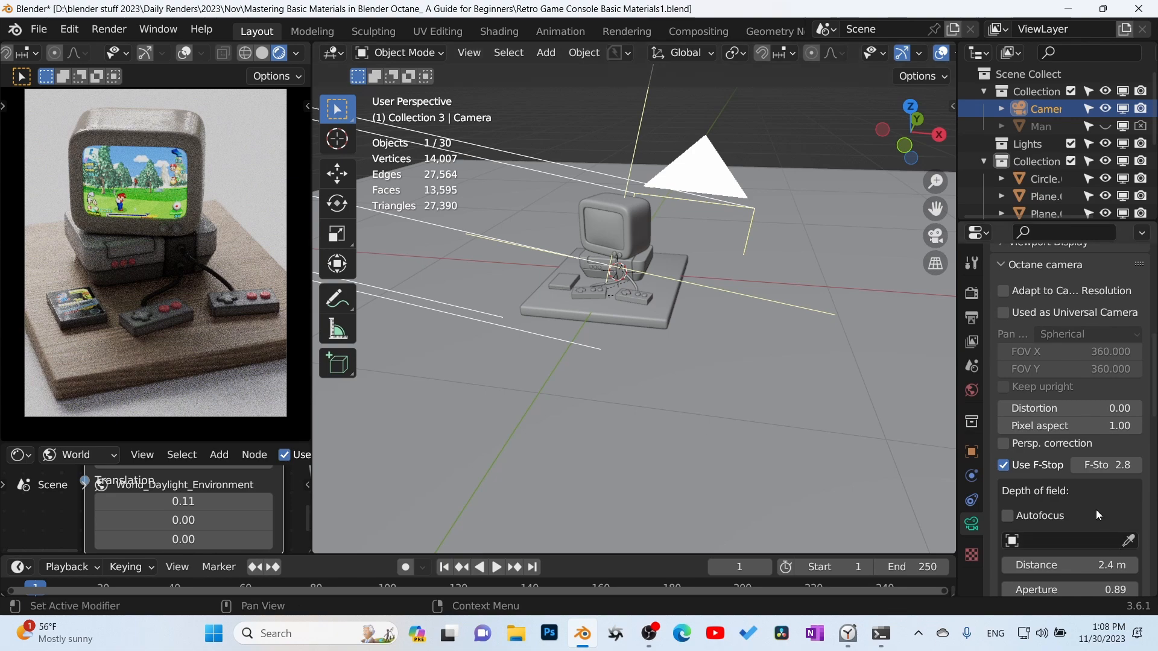
scroll(1097, 509, "down", 4)
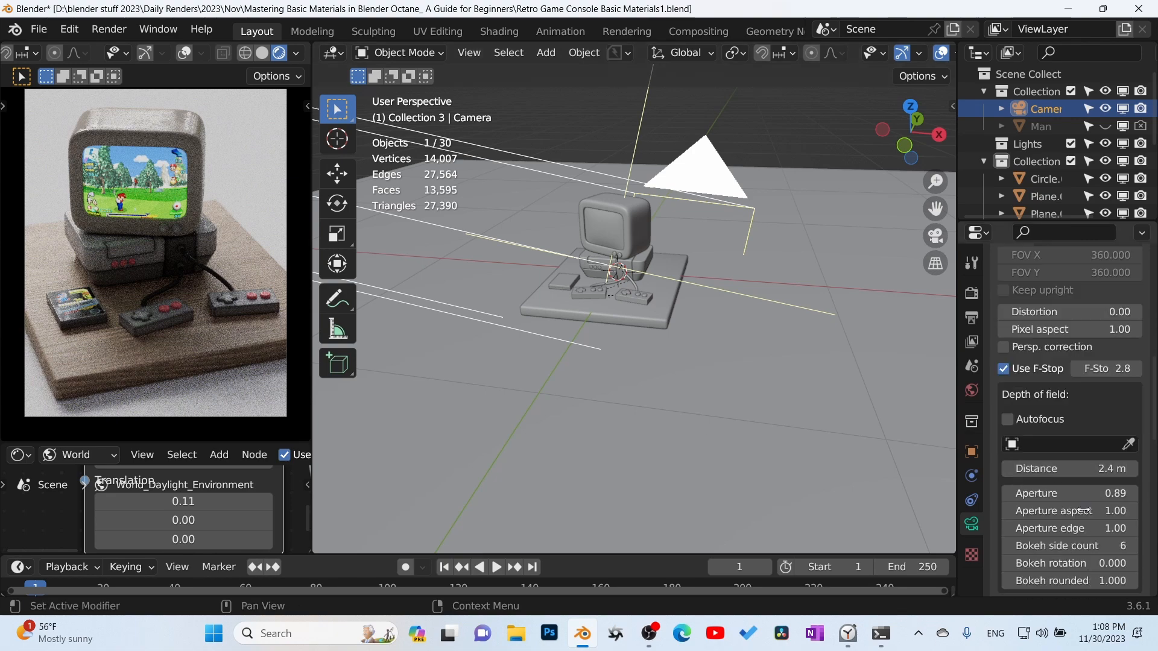
Switch the render's View Transform to False Color to check the exposure
left_click(970, 296)
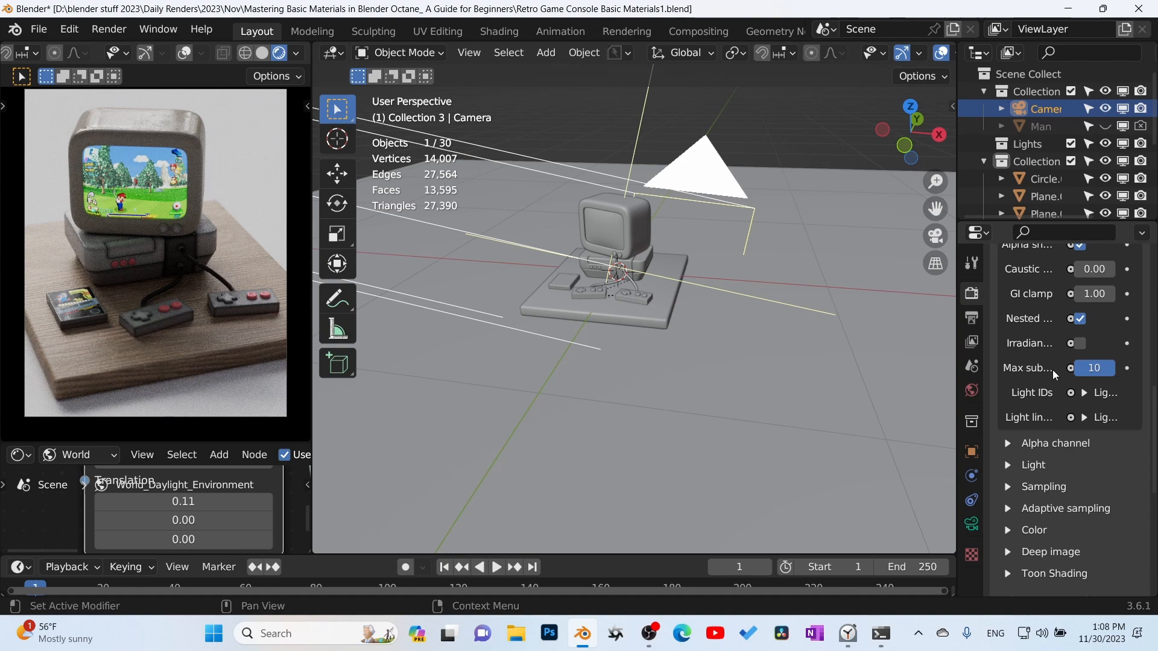
scroll(1075, 552, "down", 10)
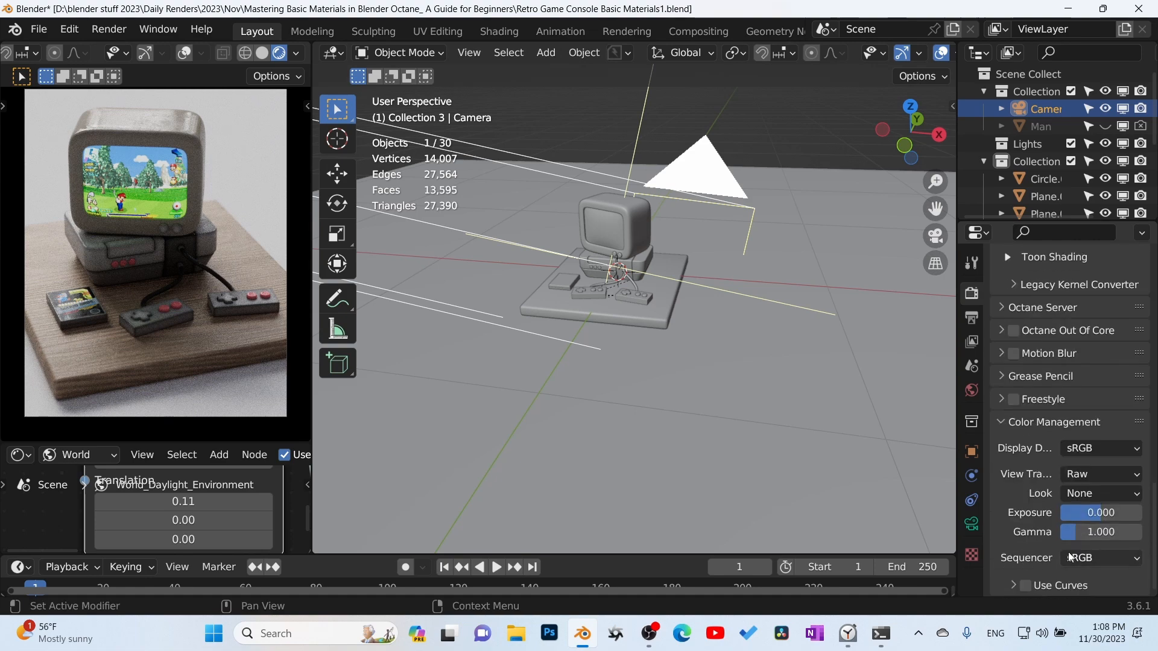
left_click(1093, 476)
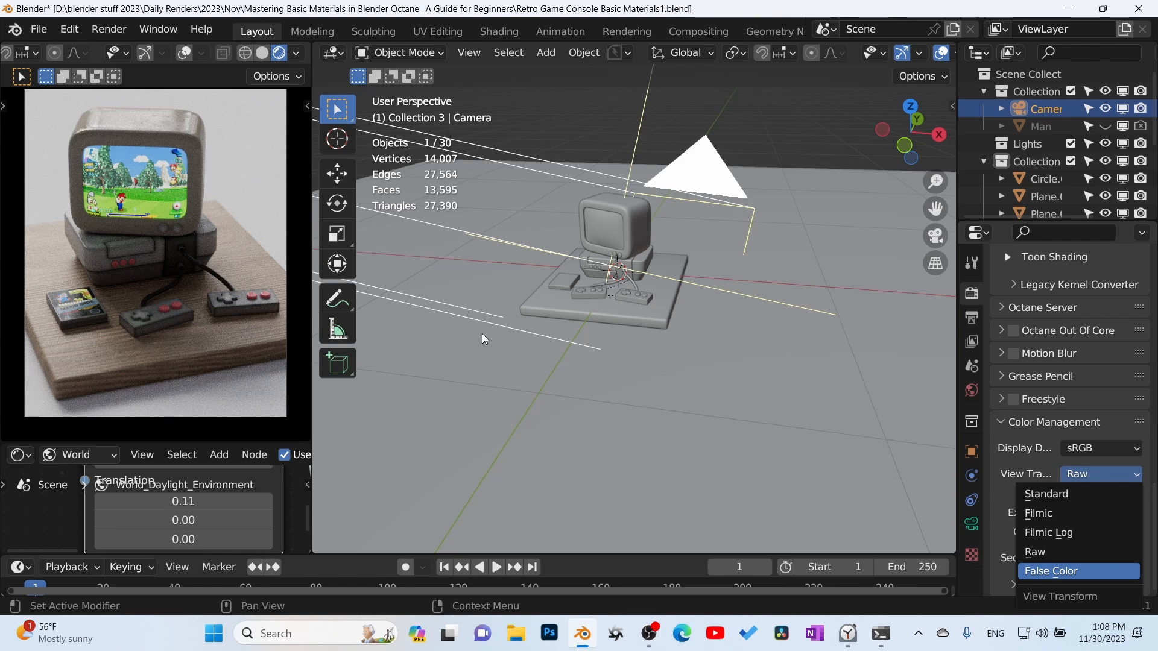
key("Return")
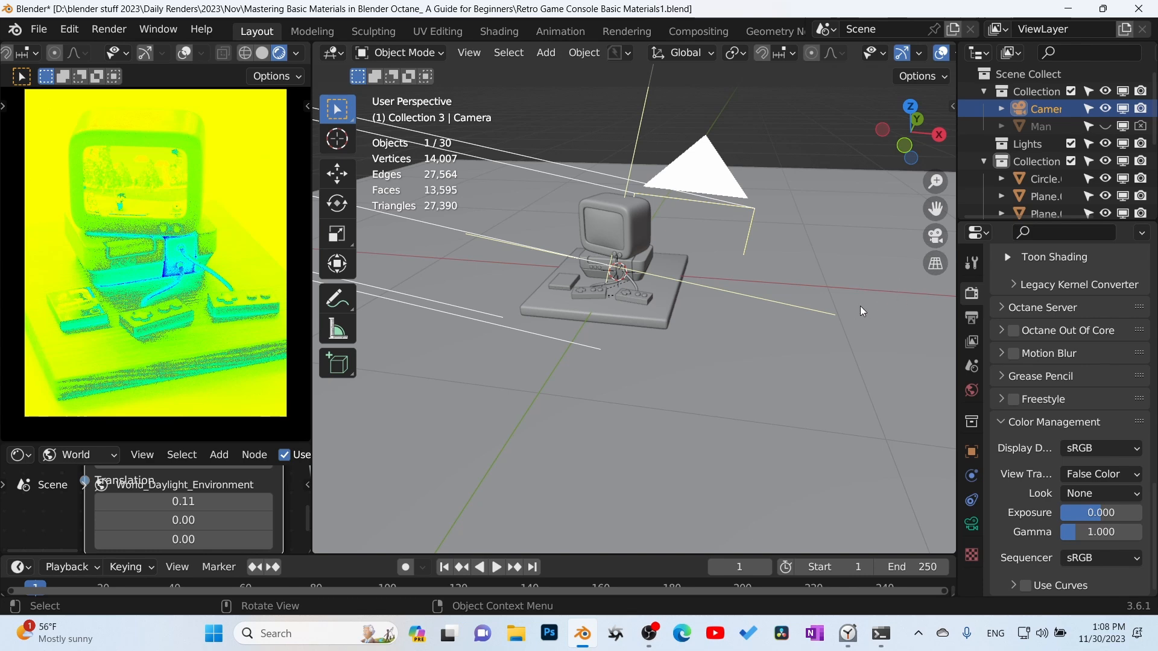
Test the Octane camera imager's Exposure at 2, then at 1, in the False Color preview
key("n")
left_click(857, 169)
type("2")
key("Return")
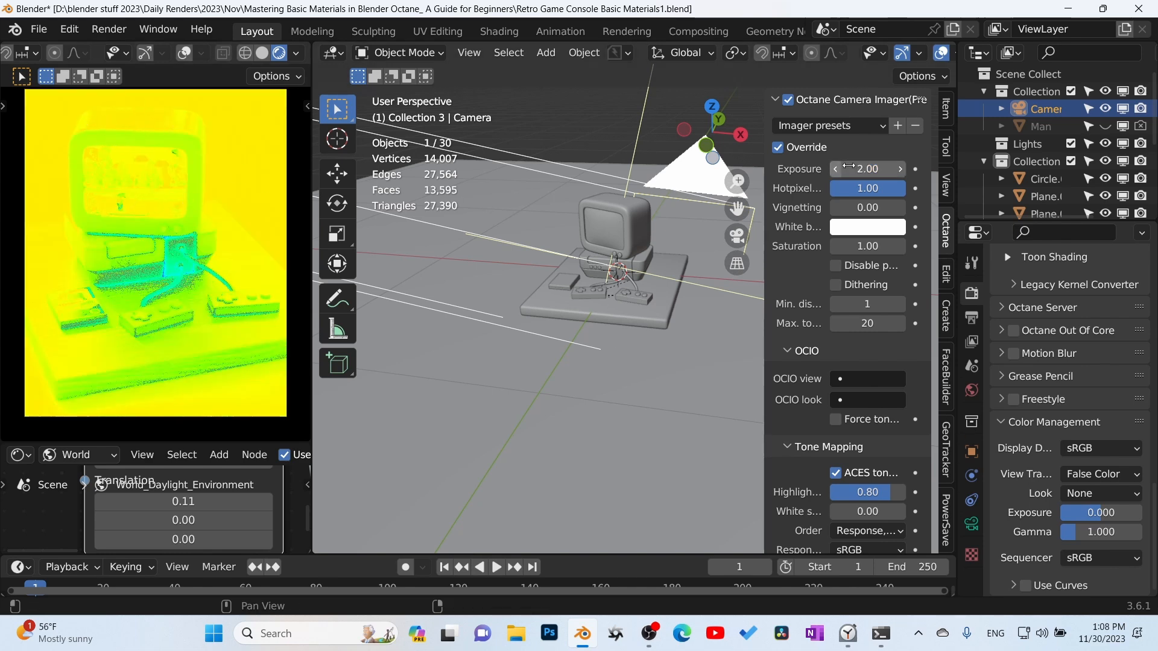
left_click(868, 169)
type("1")
key("Return")
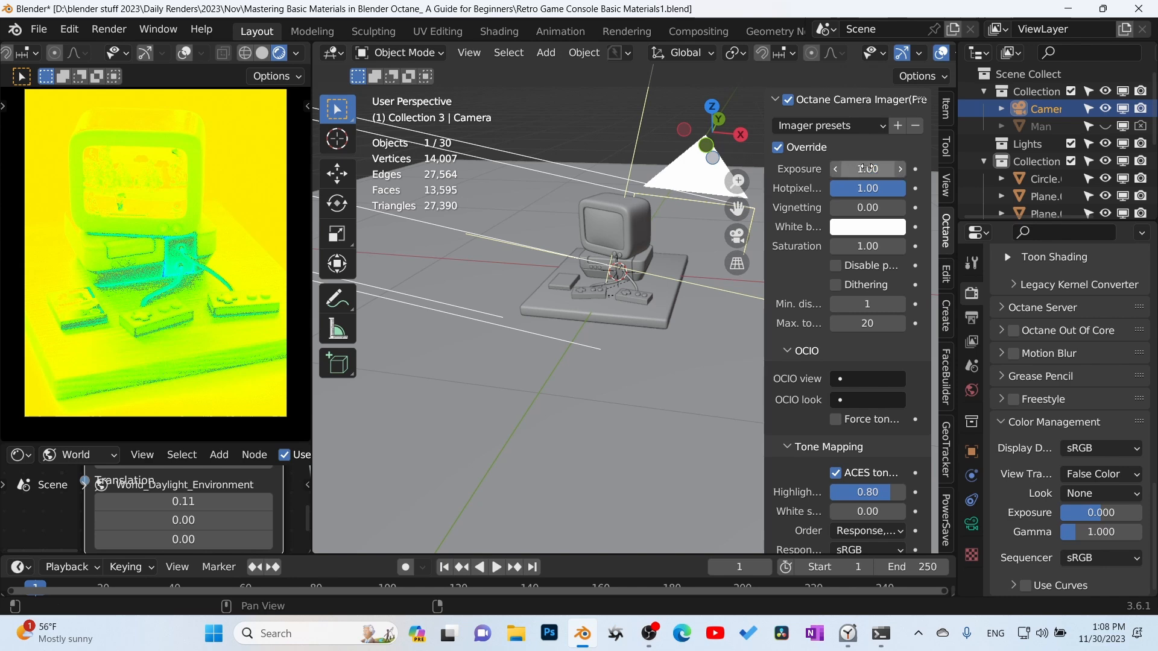
Try an imager Exposure of 0.85, settle on 0.9, and return the View Transform to Raw
left_click(868, 168)
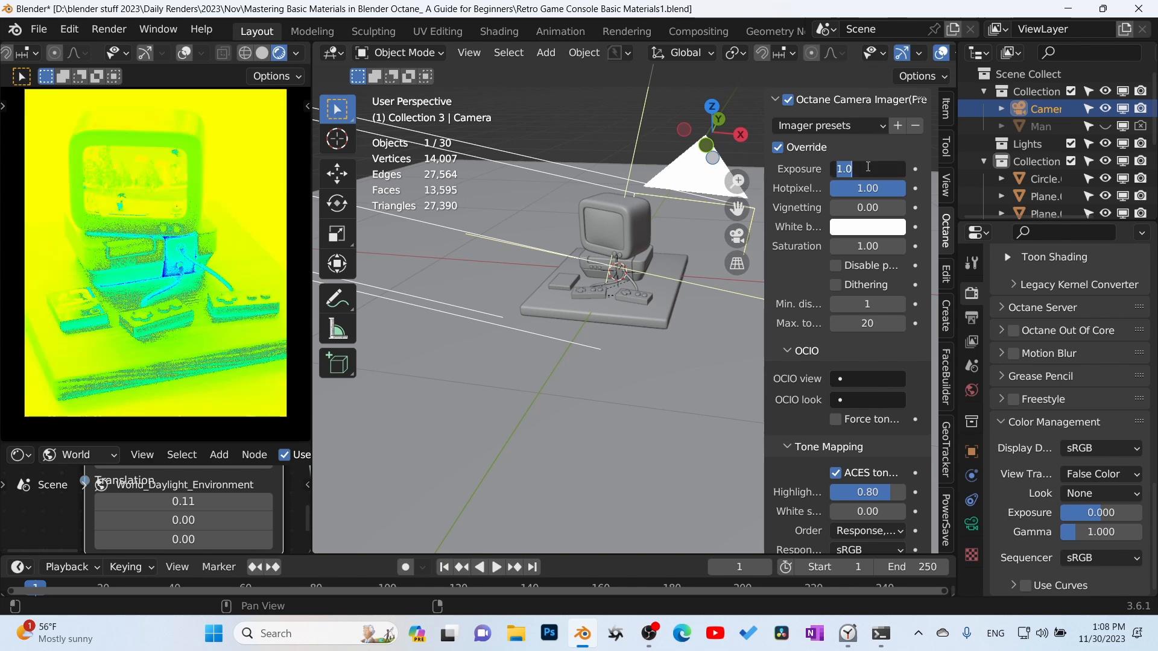
type(".85")
key("Return")
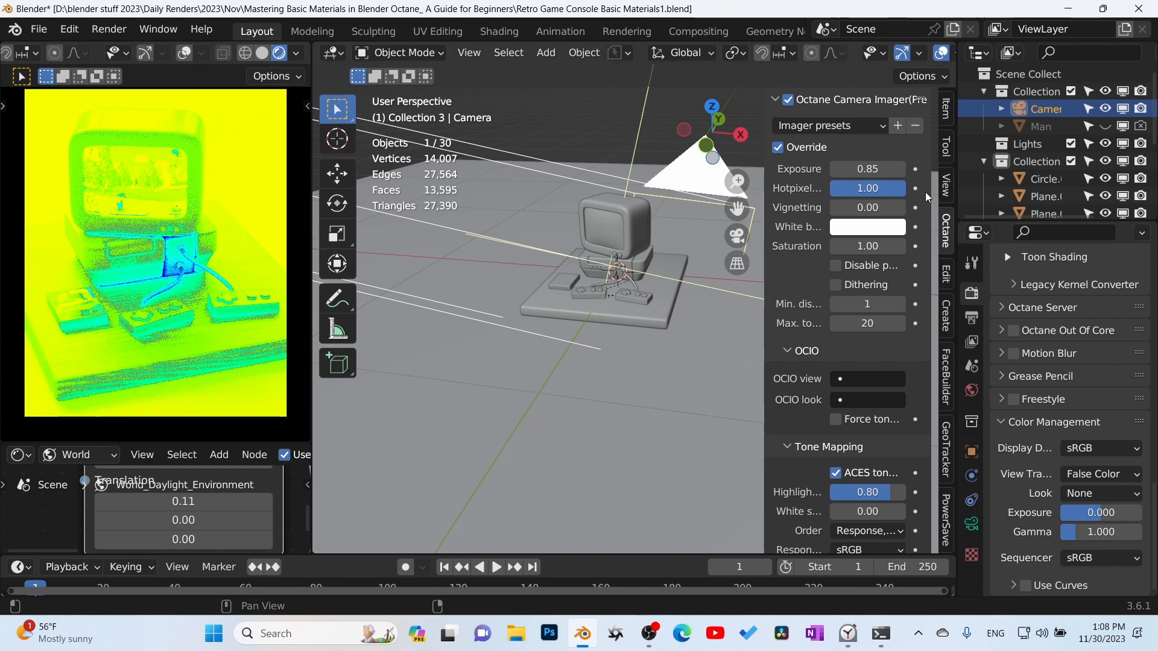
left_click(878, 170)
key("BackSpace")
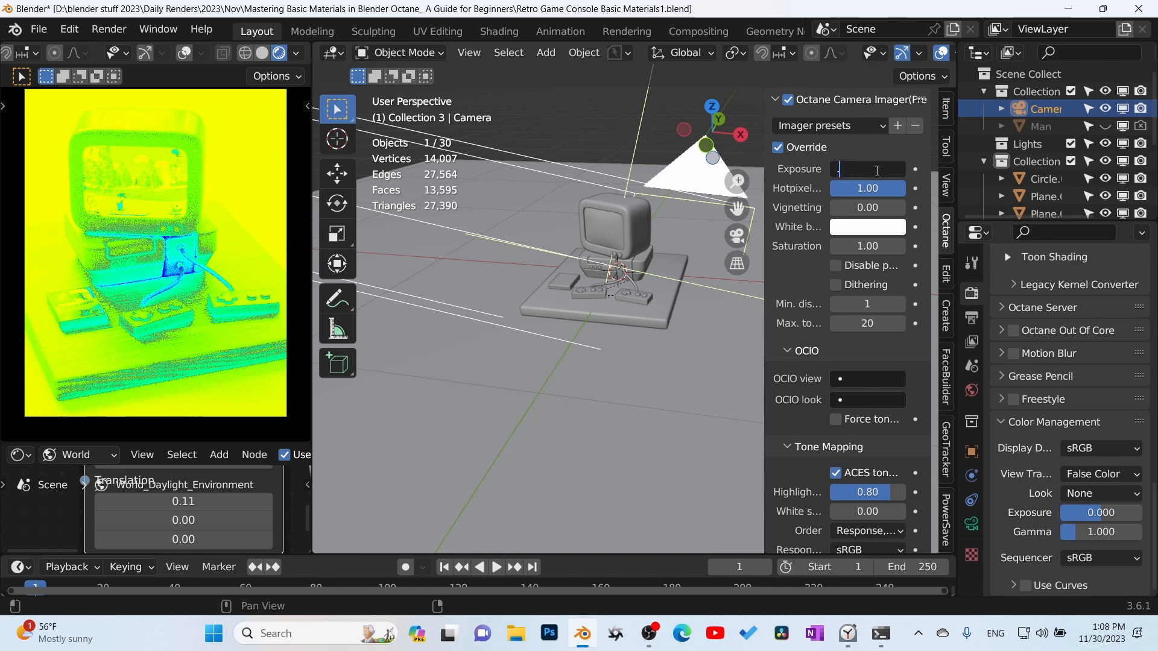
type(".9")
key("Return")
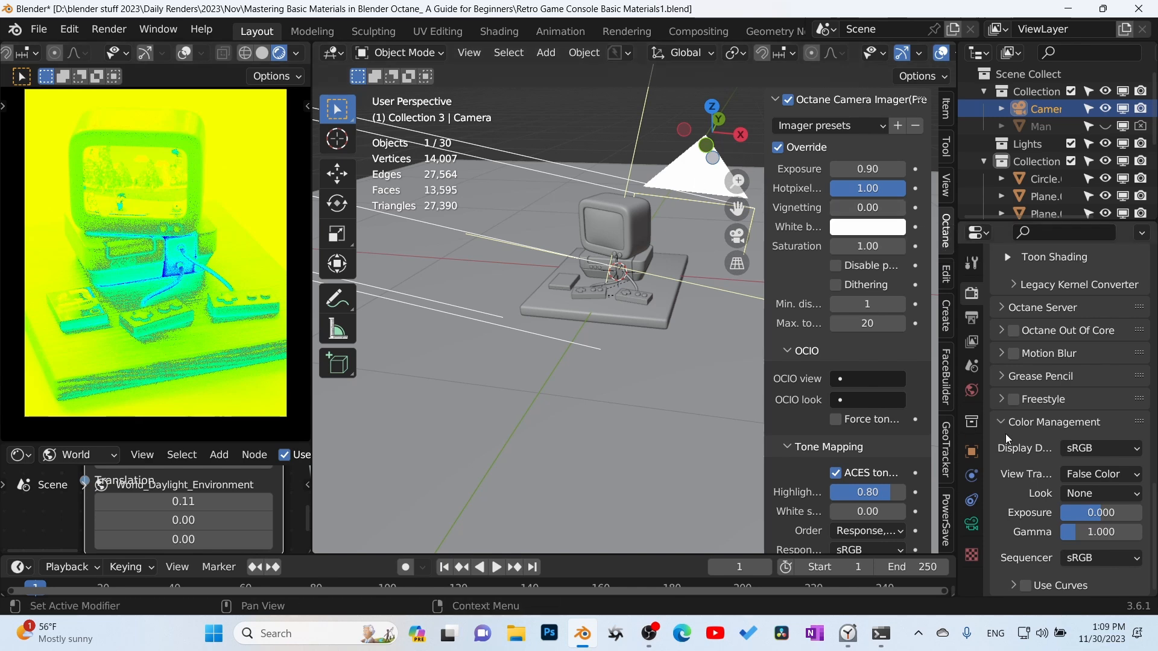
left_click(1095, 476)
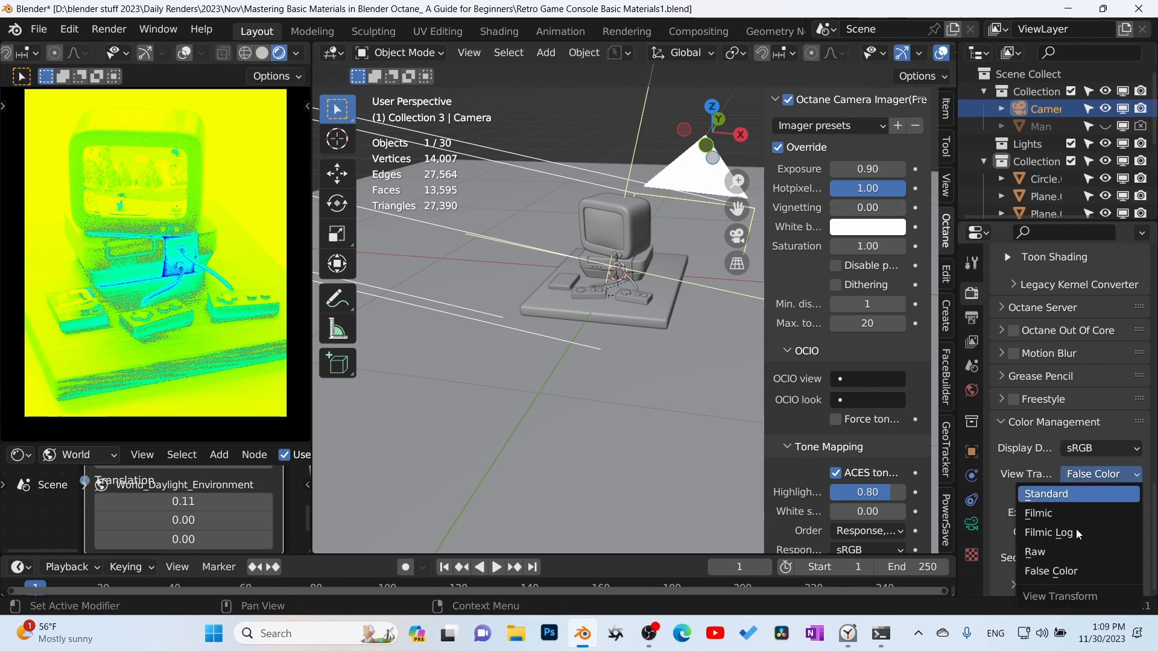
left_click(1061, 553)
Try an imager Vignetting of 0.5, then reduce it to 0.2
left_click(871, 208)
key("BackSpace")
type("0.5")
key("Return")
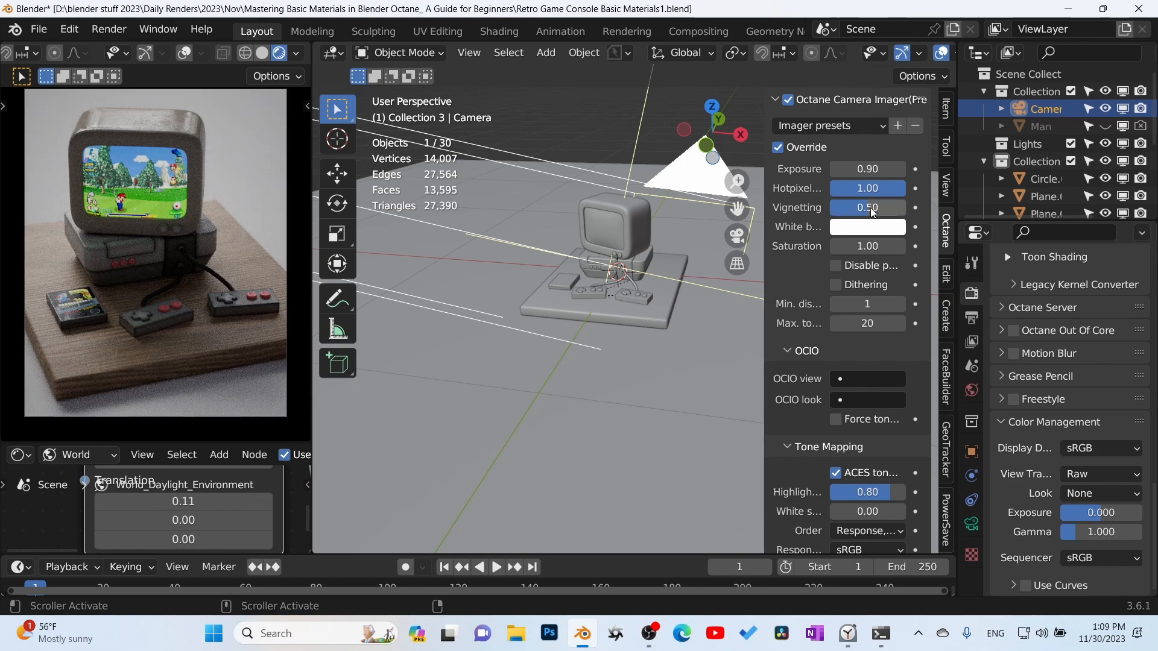
left_click(871, 210)
type("0.2")
key("Return")
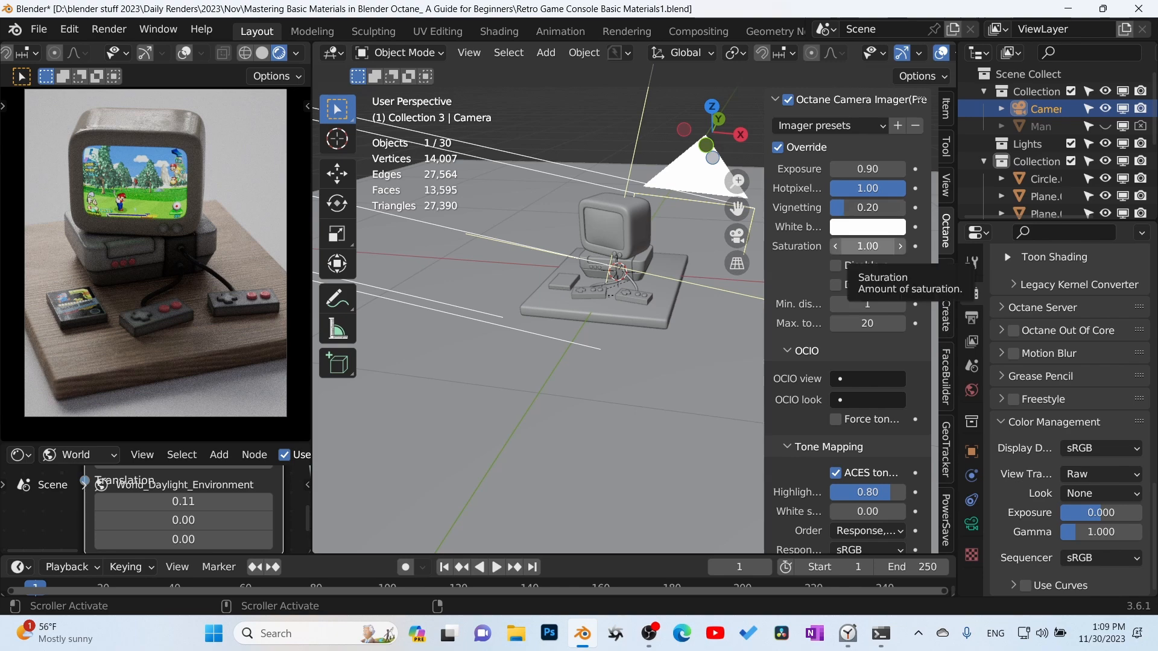
Set the imager's Saturation to 1.2 and raise the tone mapping's Highlight compression to 1
left_click(868, 246)
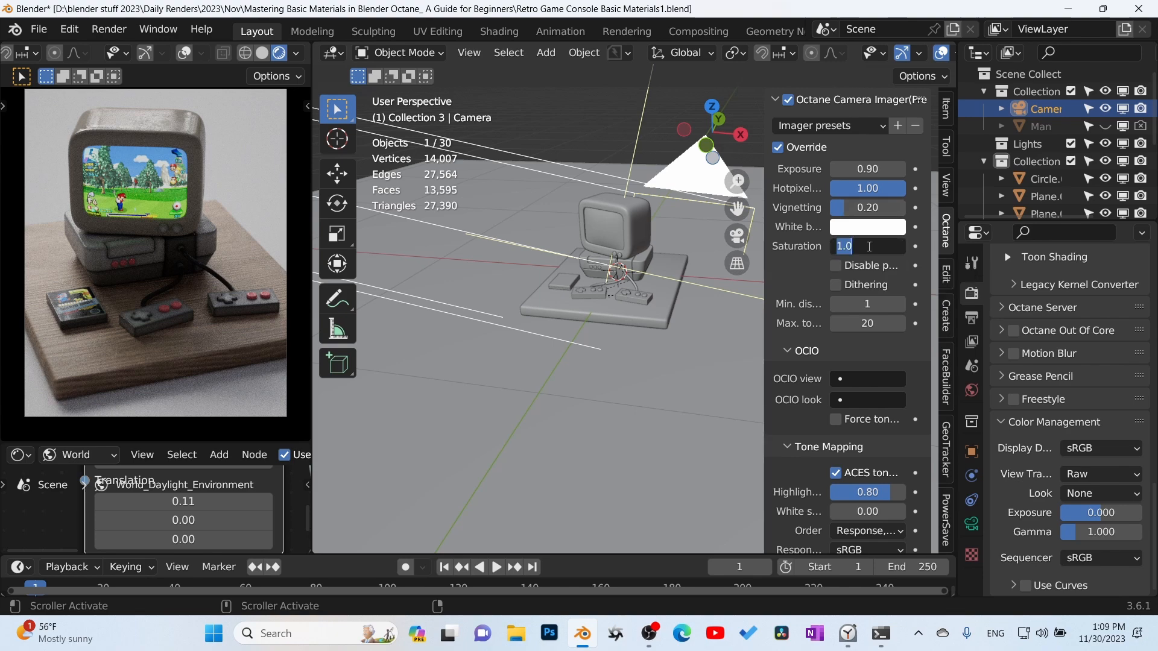
type("1")
key("Return")
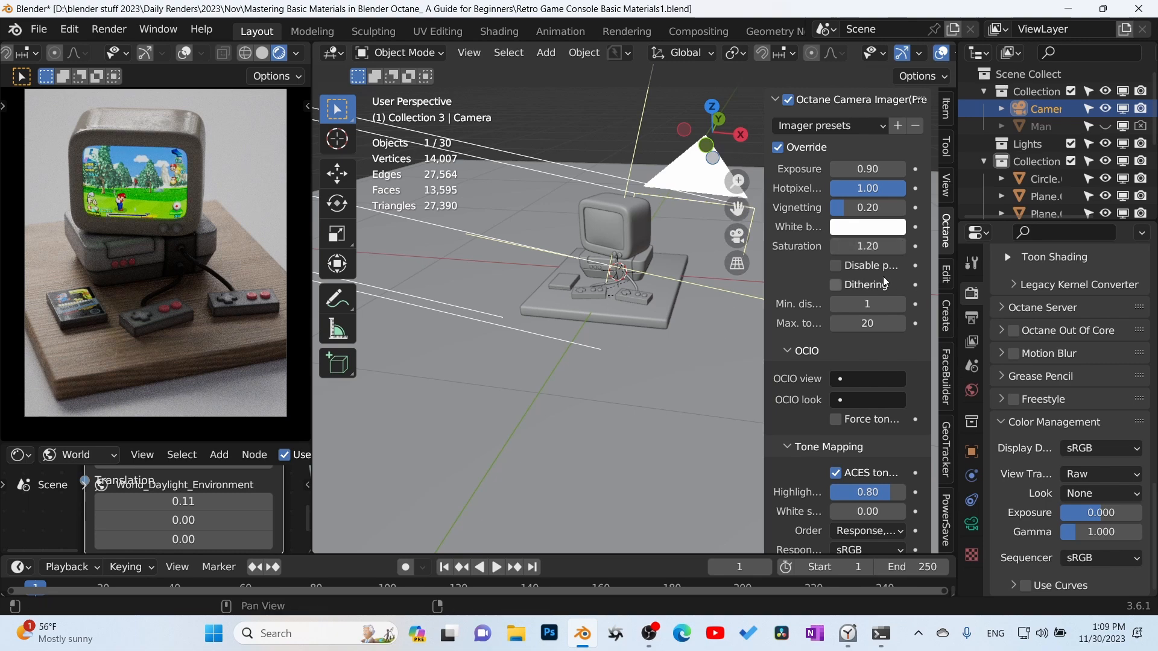
scroll(805, 310, "down", 8)
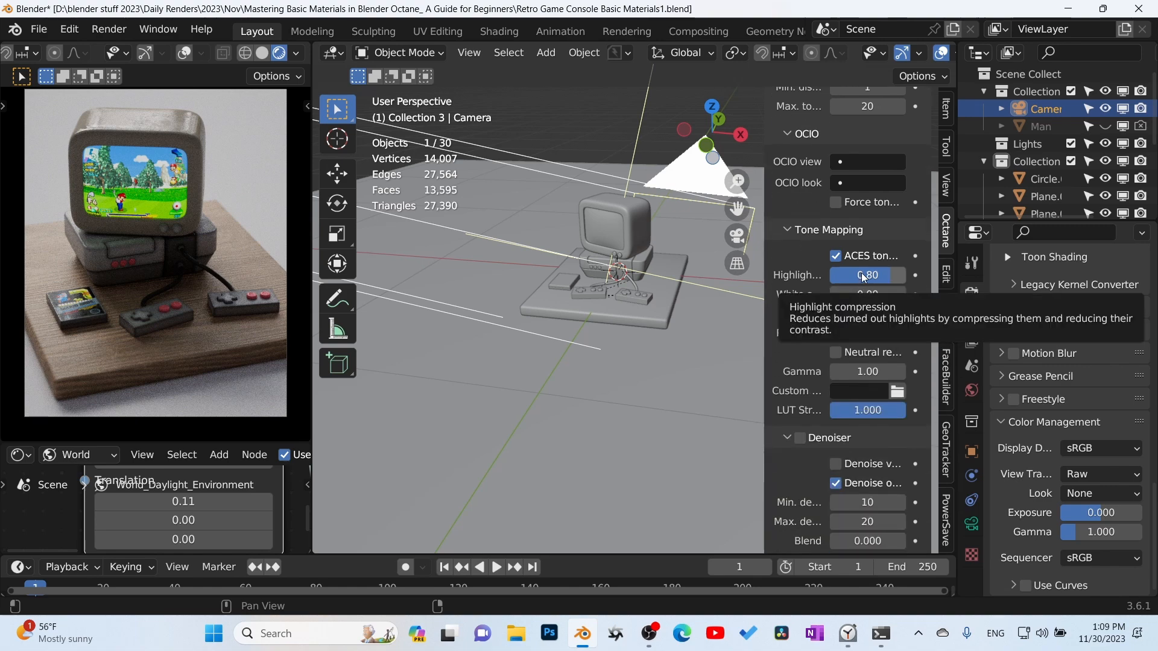
left_click_drag(863, 277, 893, 276)
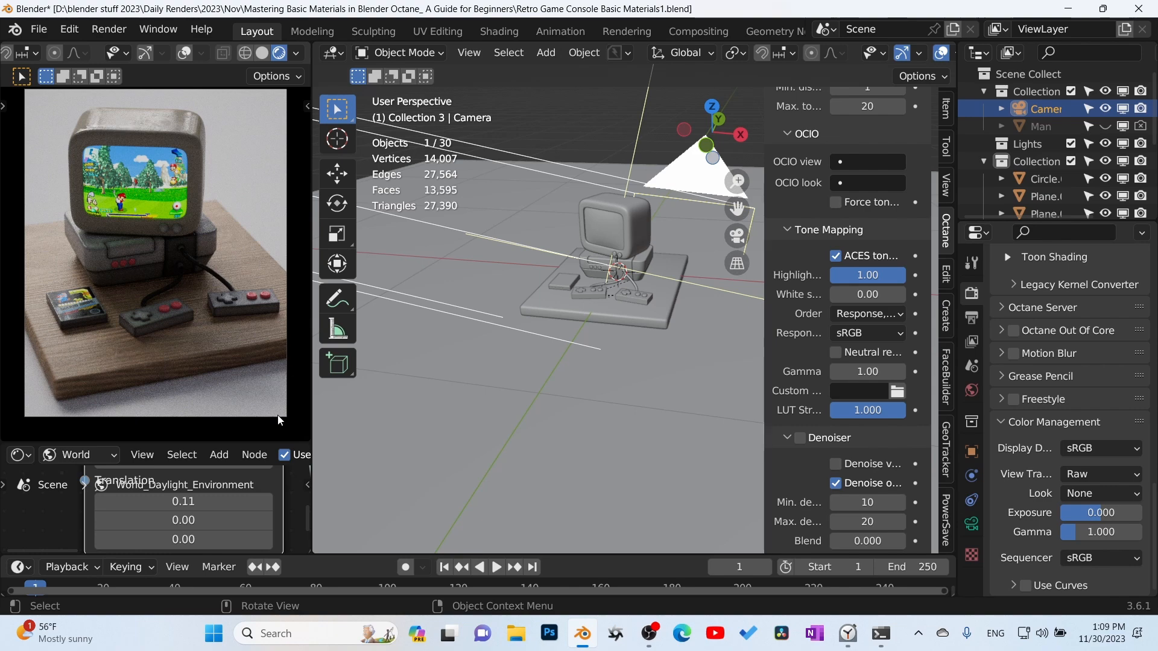
Select the large floor plane and create a new material for it in the Shading workspace
middle_click_drag(529, 472, 553, 465)
left_click(553, 465)
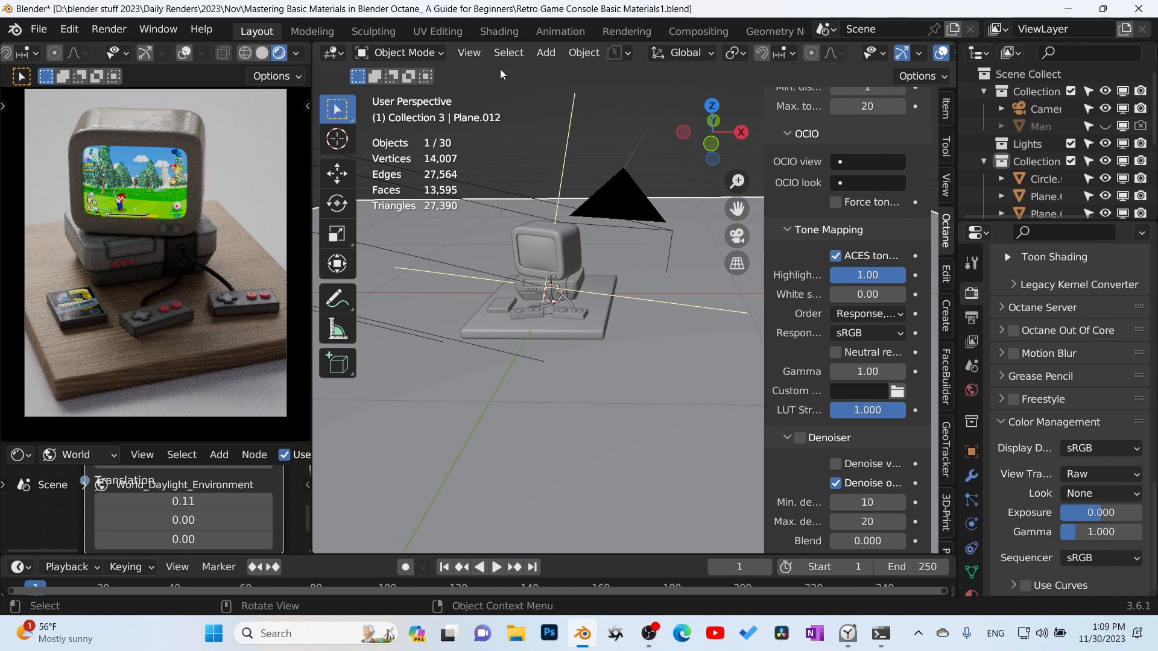
left_click(506, 32)
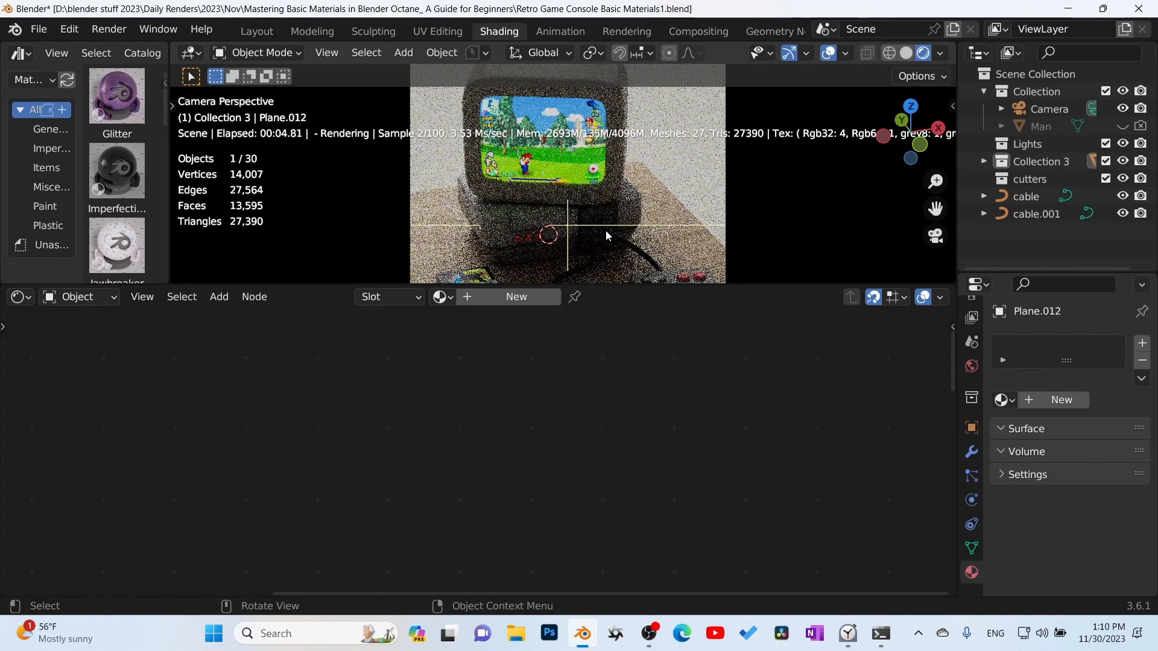
scroll(676, 189, "down", 3)
middle_click_drag(666, 201, 648, 205)
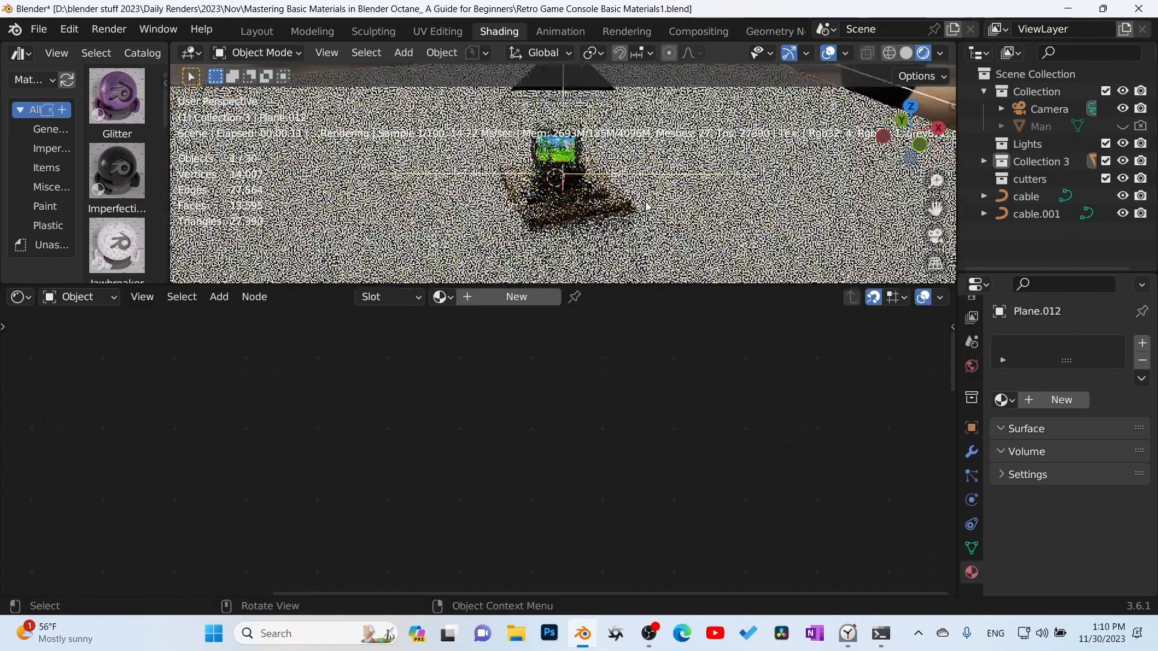
scroll(633, 218, "up", 2)
left_click(527, 296)
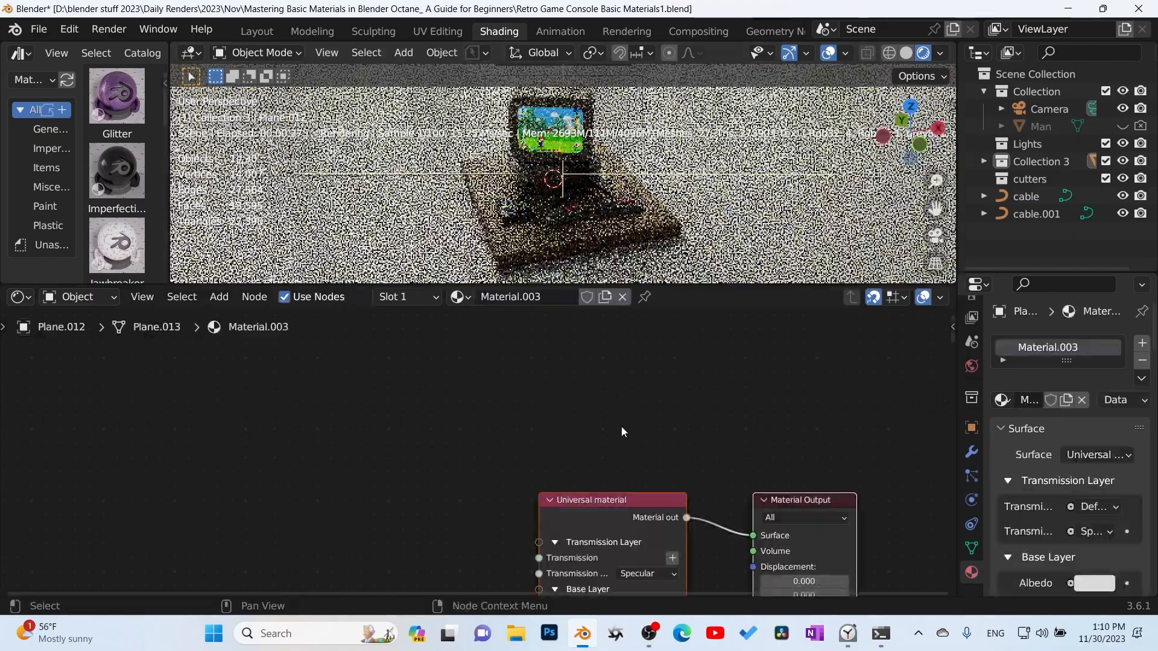
Rename the floor plane's new material as sc
double_click(538, 298)
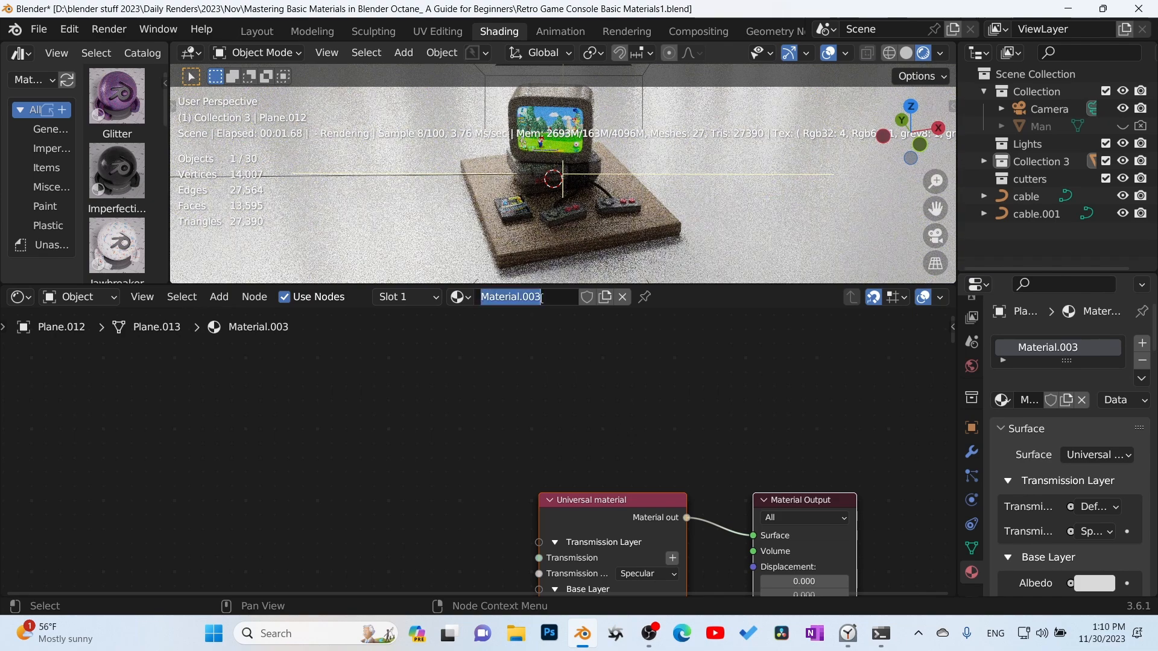
type("sc")
key("Return")
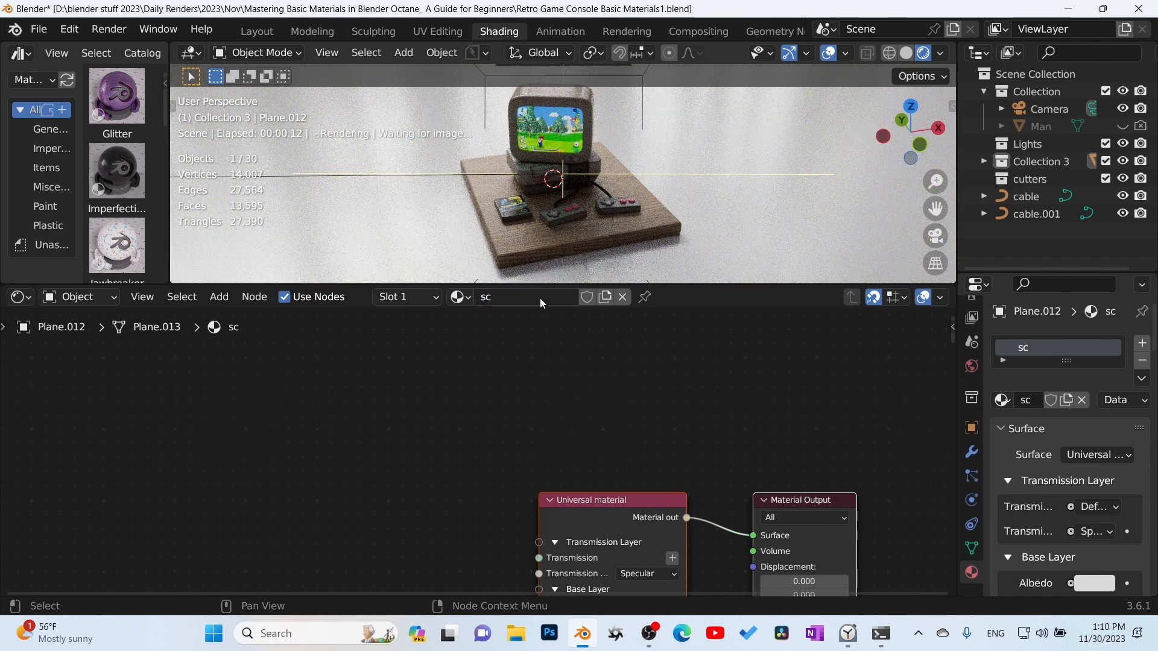
Collapse all the Universal material node's sections and enable Shadow catcher for the floor plane's material
middle_click_drag(568, 450, 558, 380)
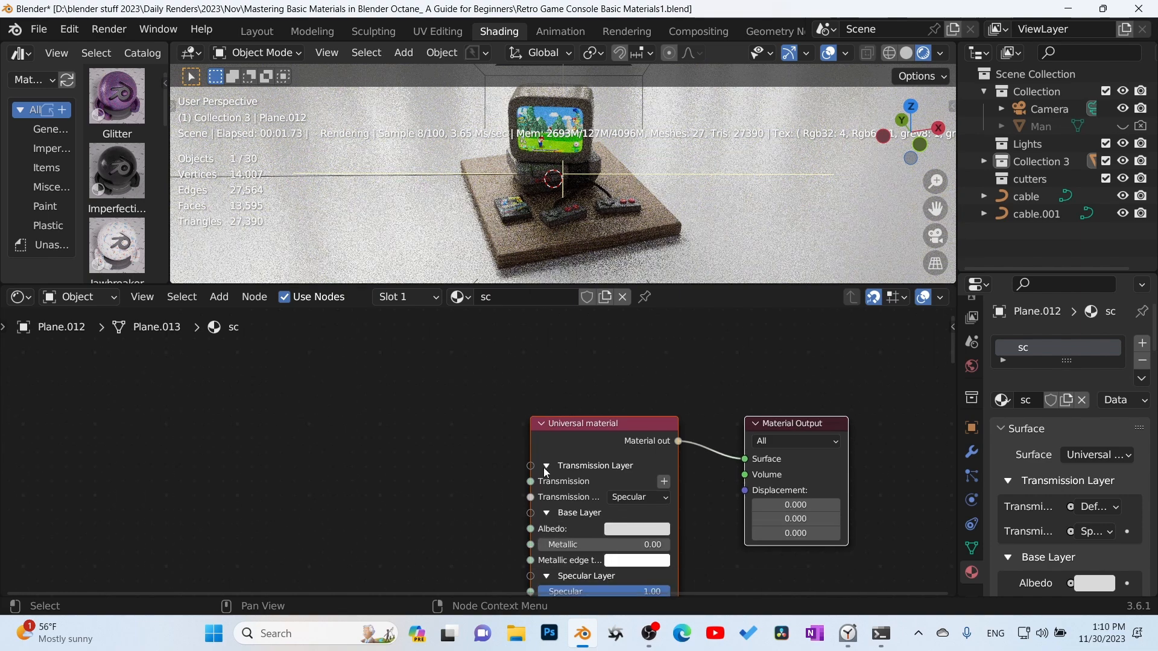
middle_click_drag(486, 468, 482, 440)
key("ctrl+space")
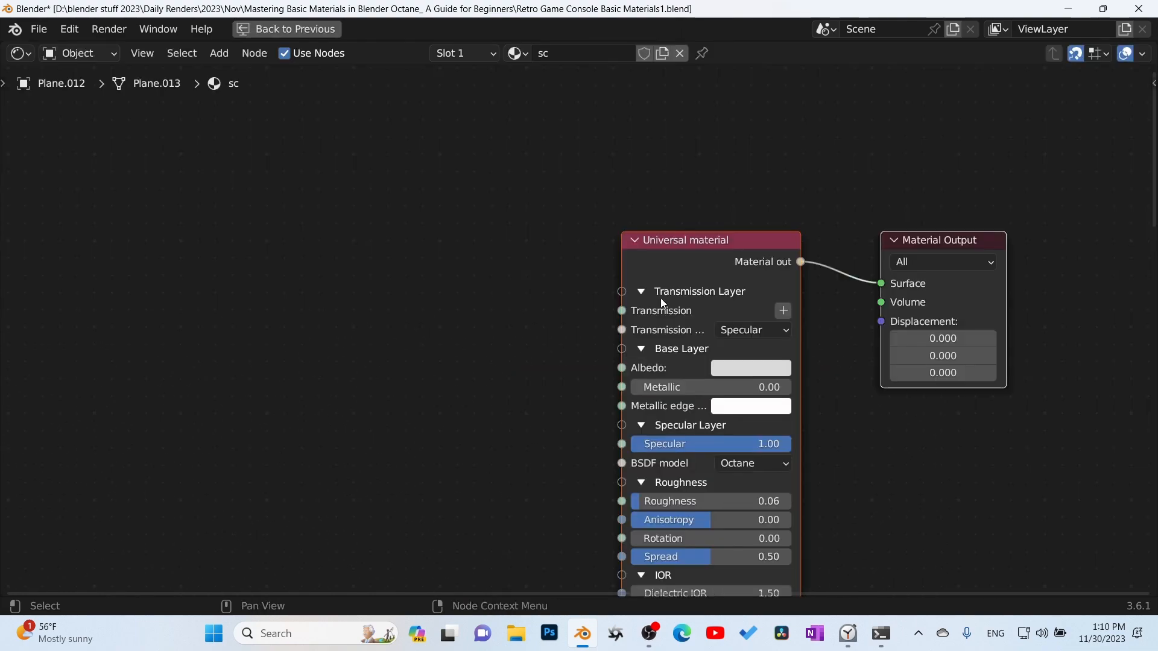
left_click_drag(641, 291, 638, 519)
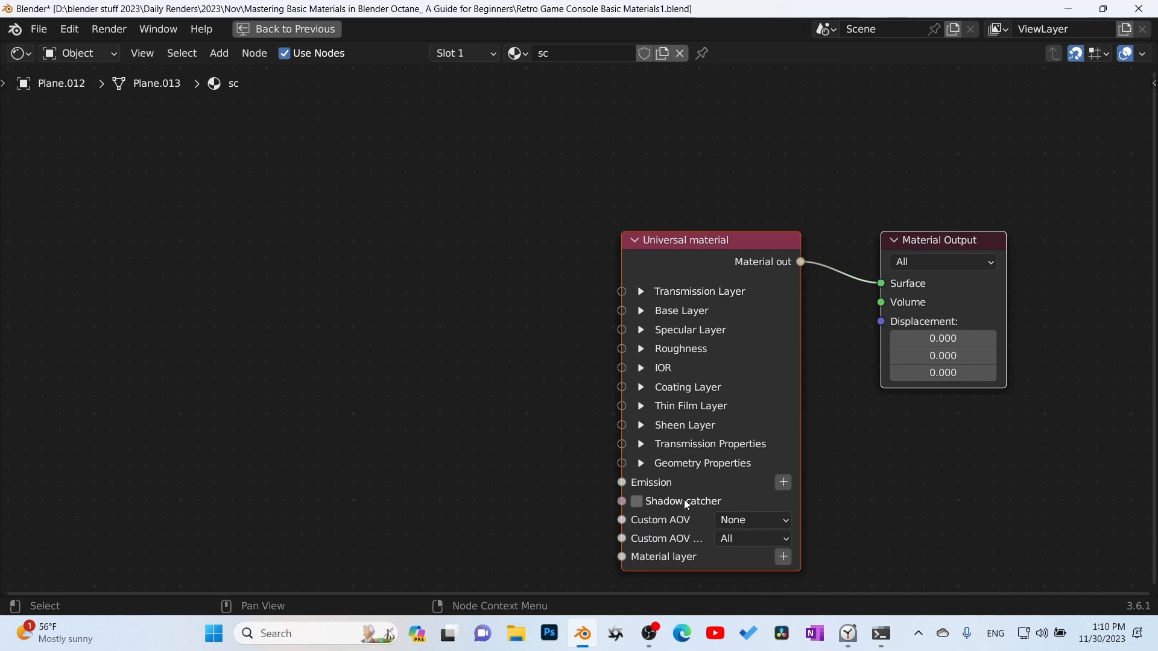
left_click(637, 502)
key("ctrl+space")
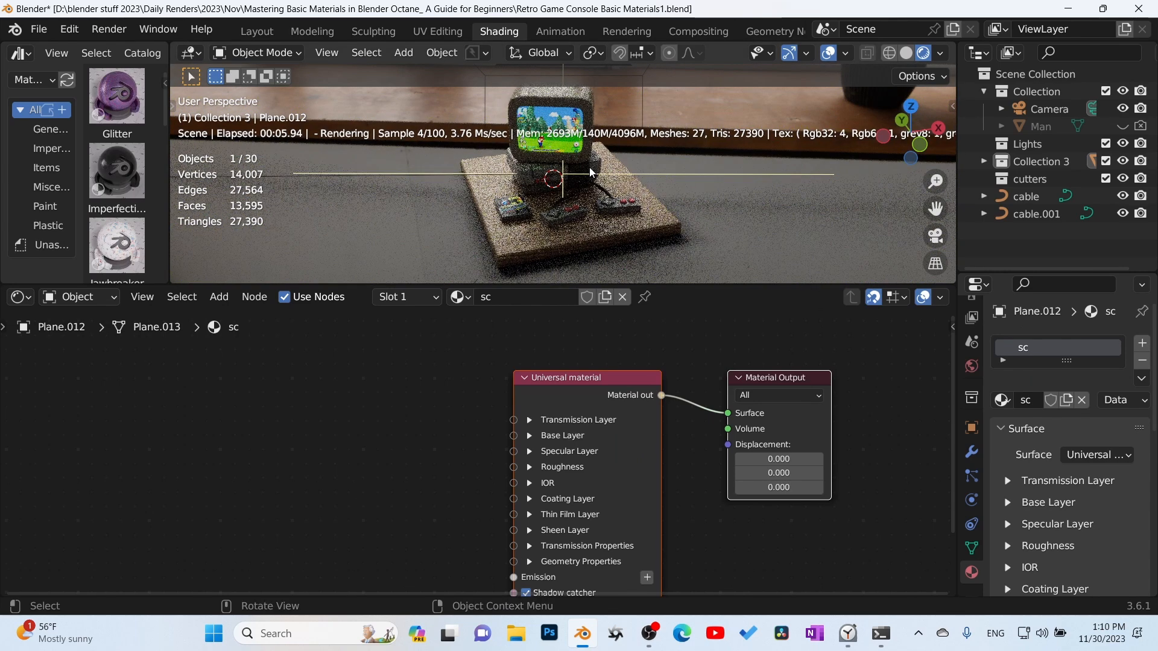
middle_click_drag(664, 189, 494, 264)
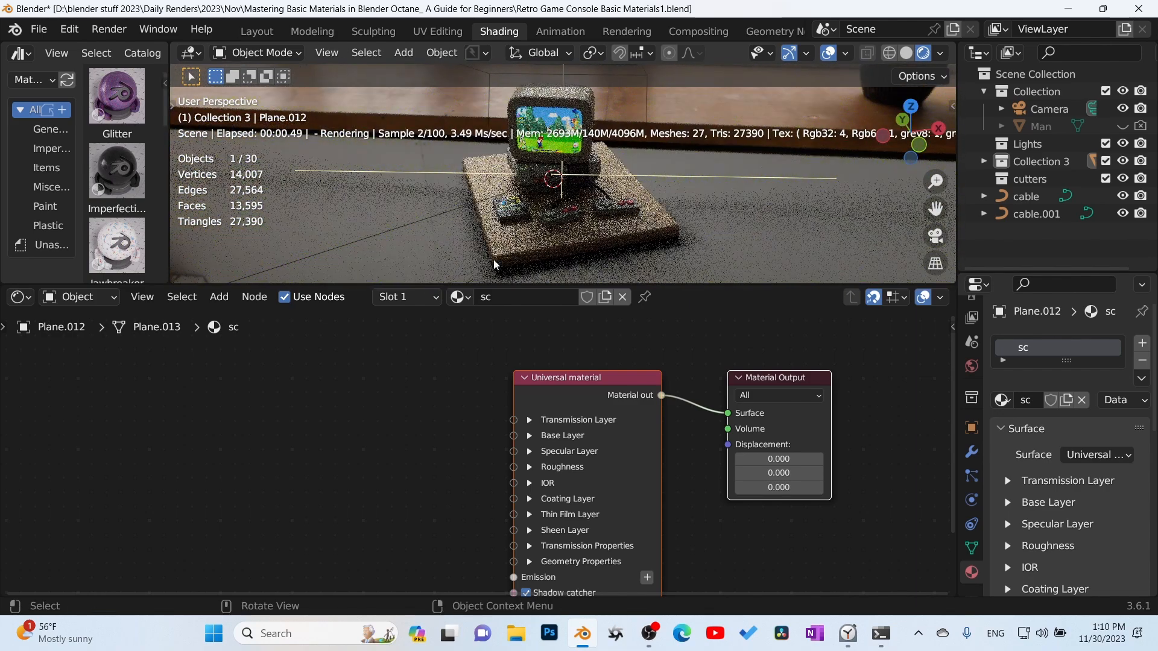
Switch the shader editor to the World nodes, duplicate the Texture environment node, and move World Output away to make room
left_click(77, 297)
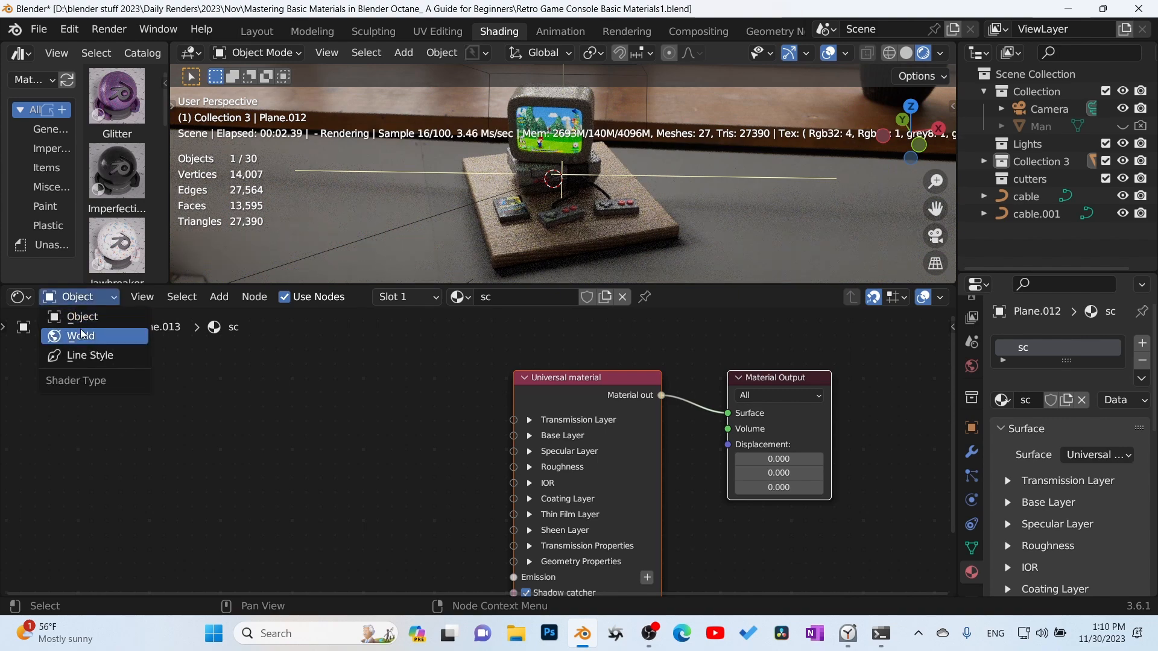
left_click(80, 336)
middle_click_drag(764, 487, 548, 500)
key("ctrl+space")
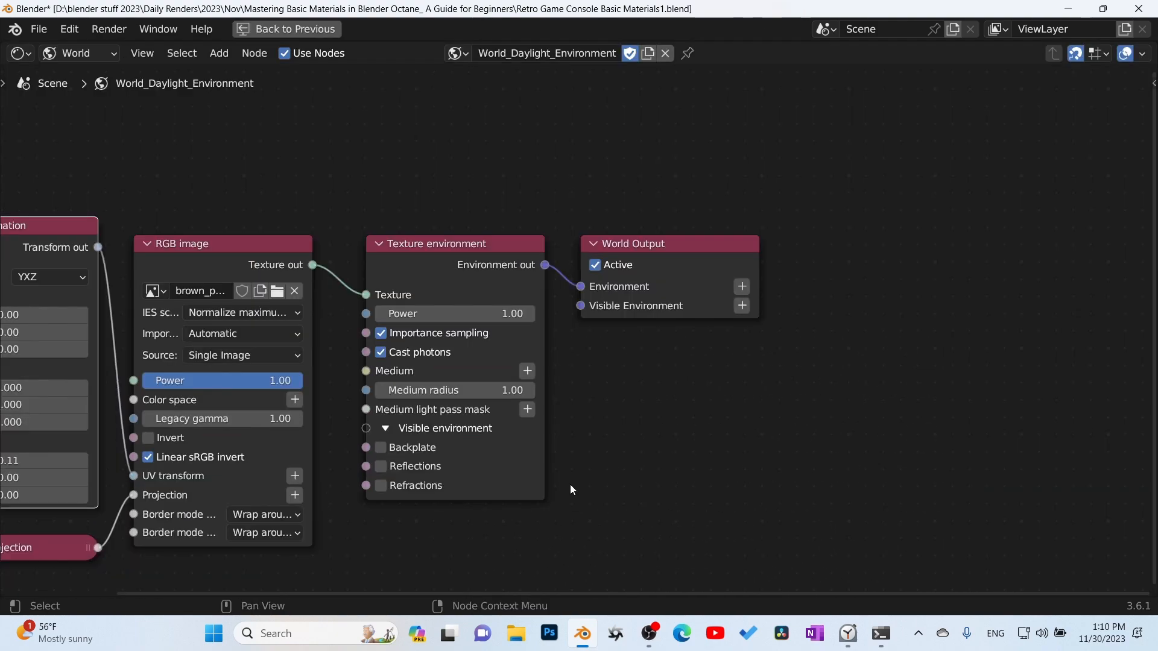
left_click(468, 254)
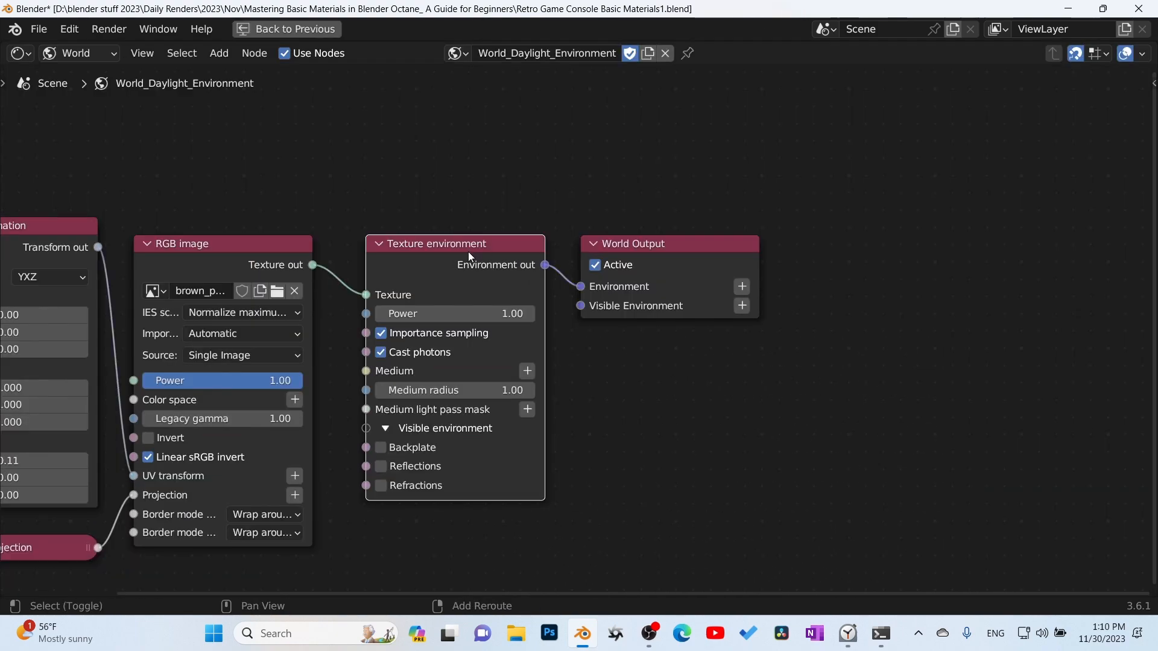
key("shift+d")
left_click(719, 418)
left_click_drag(676, 271, 1005, 294)
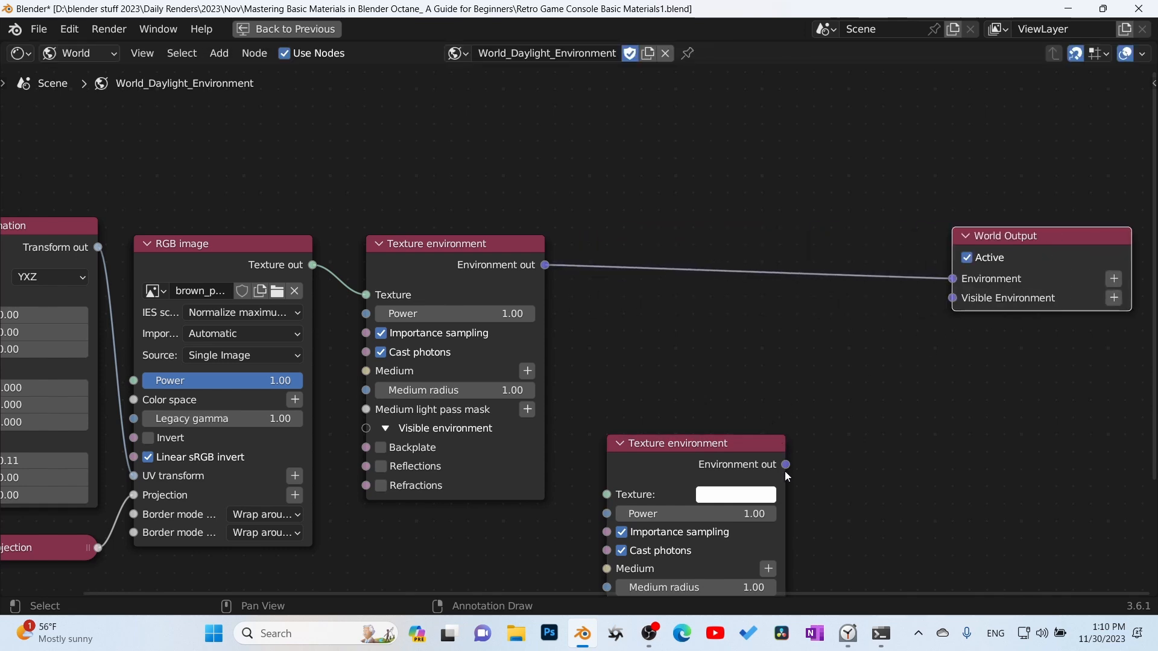
Connect the duplicated Texture environment to the World Output's Visible Environment and enable its Backplate option
left_click_drag(785, 465, 954, 298)
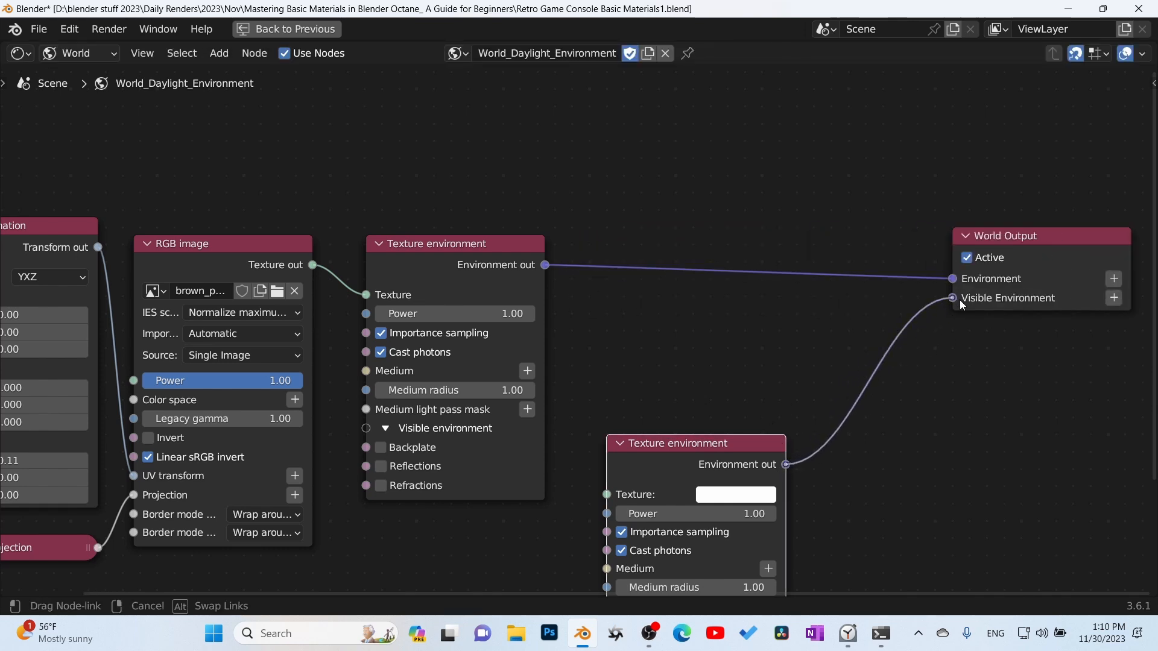
middle_click_drag(835, 524, 843, 344)
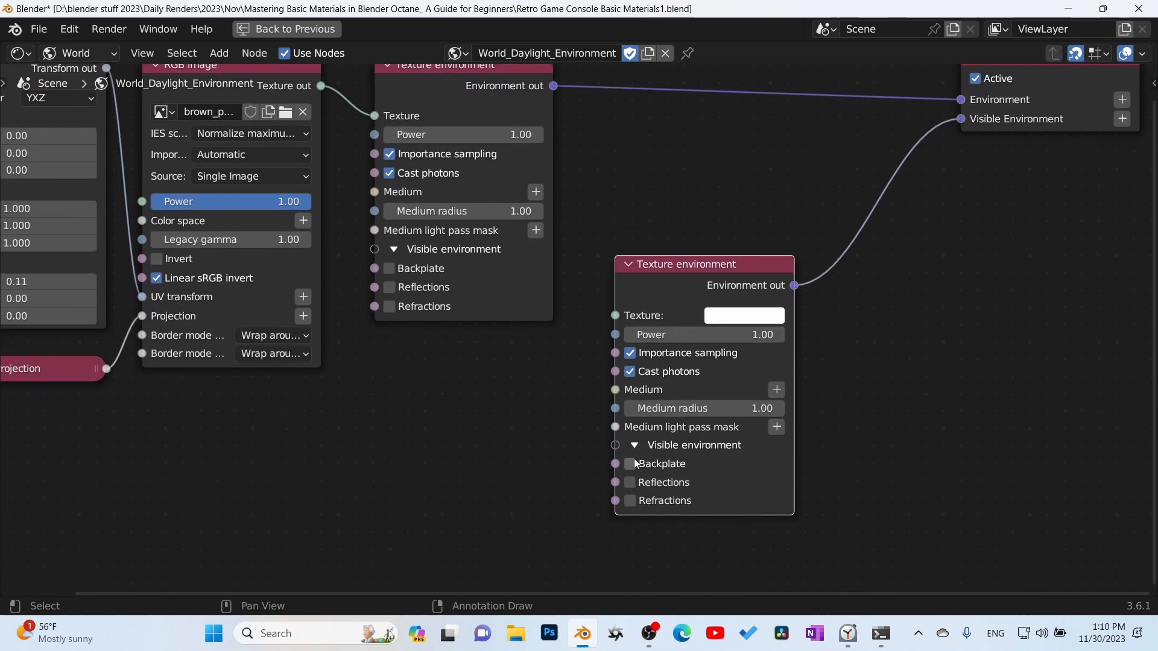
left_click_drag(758, 281, 740, 361)
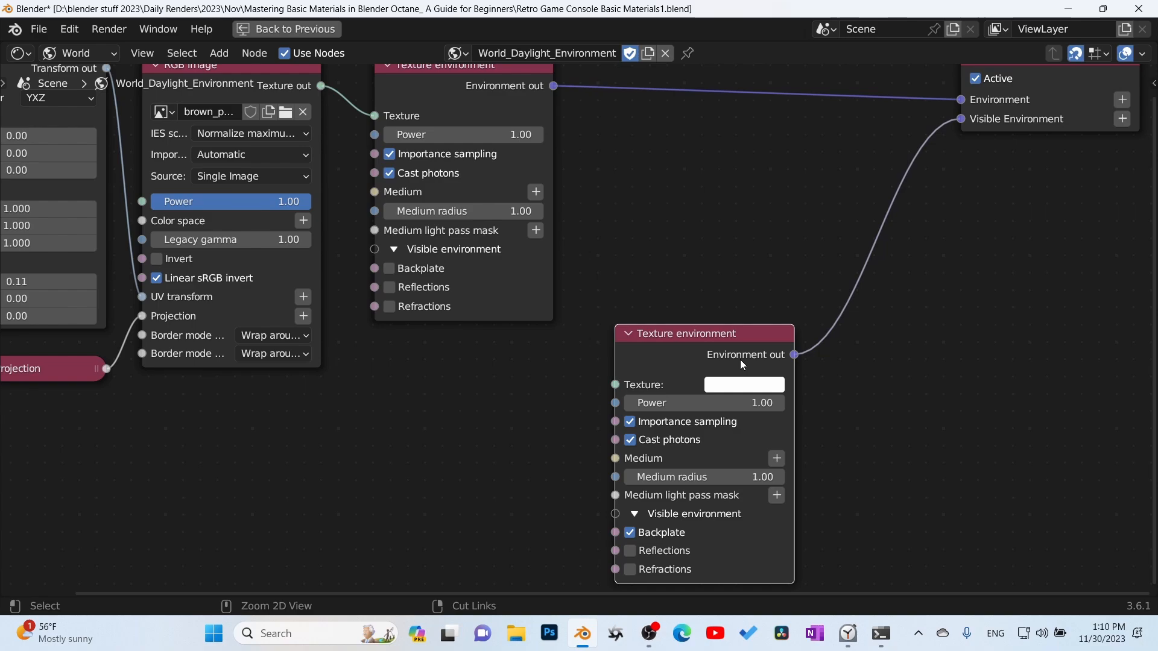
key("ctrl+space")
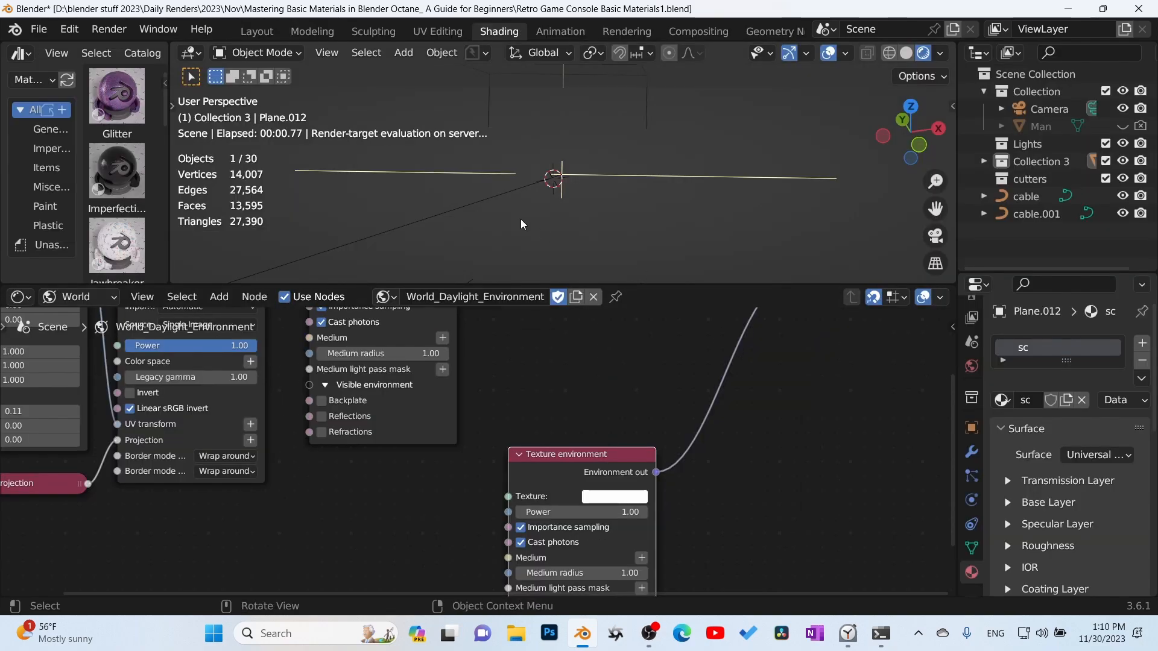
middle_click_drag(604, 184, 656, 237)
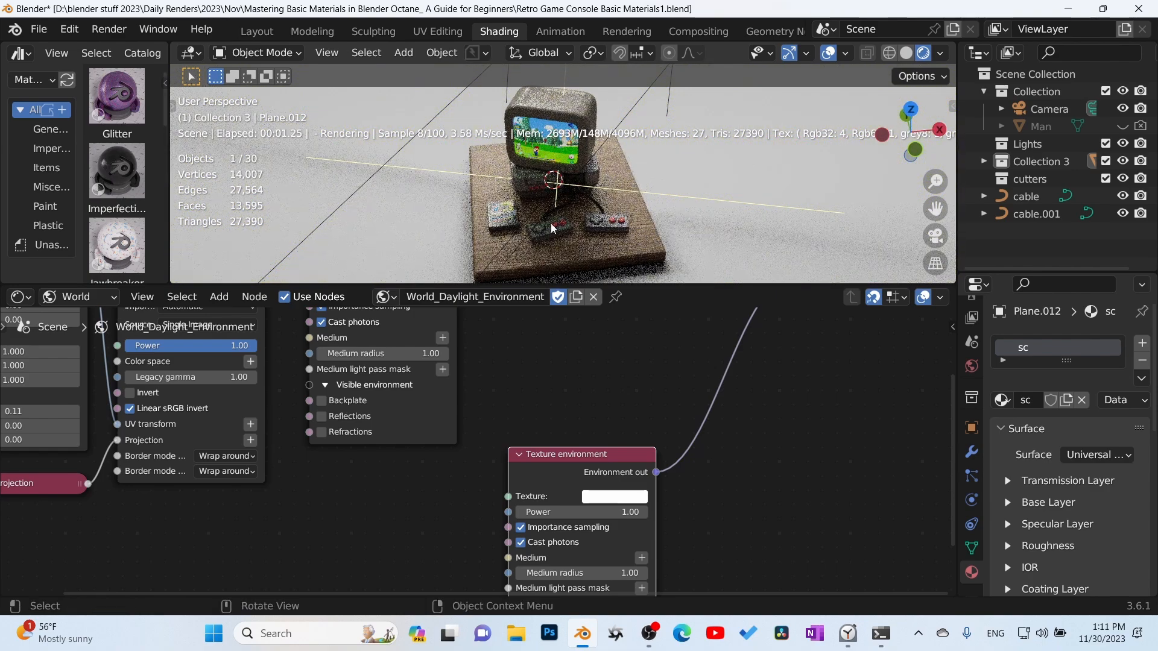
middle_click_drag(621, 226, 622, 188)
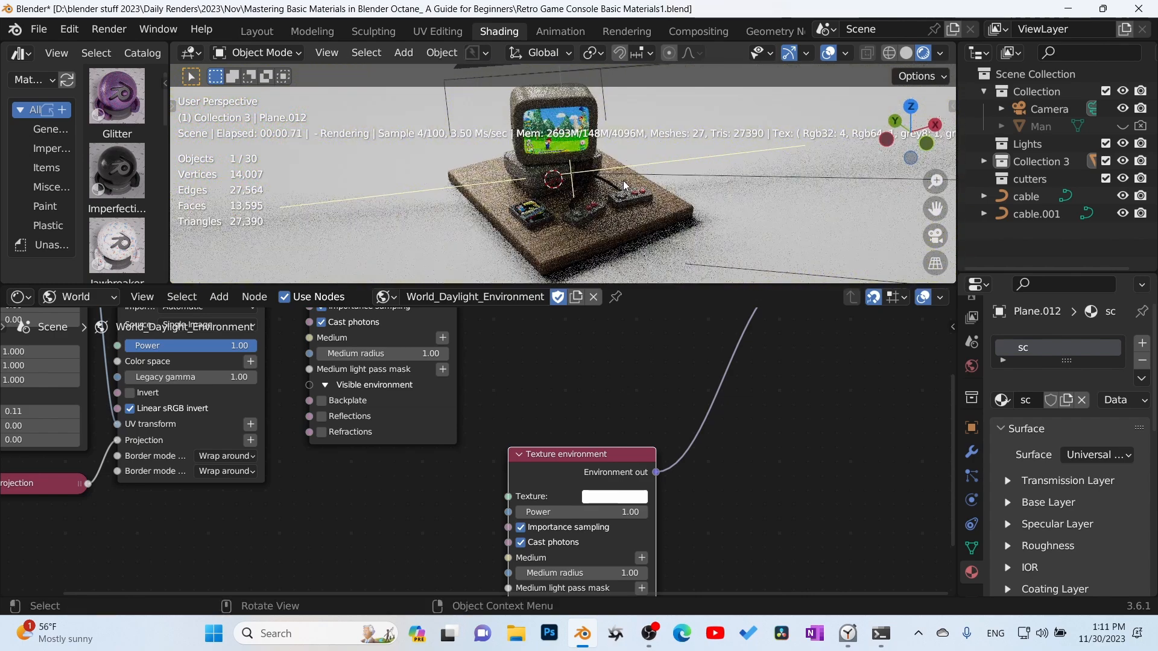
scroll(622, 187, "down", 8)
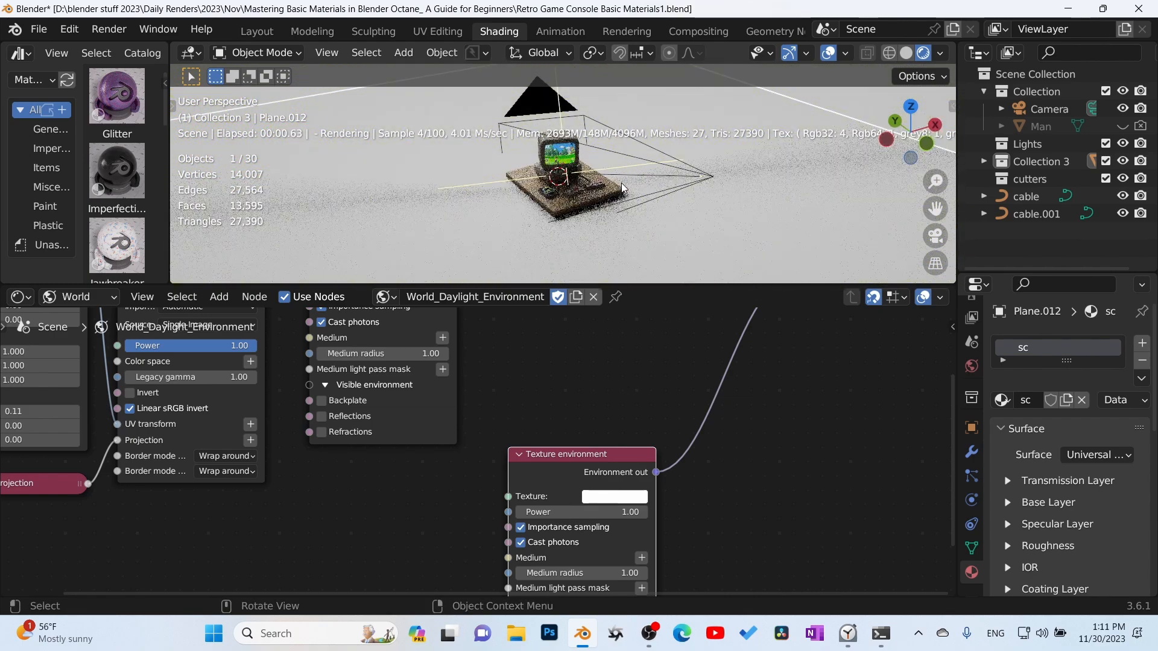
key("KP_0")
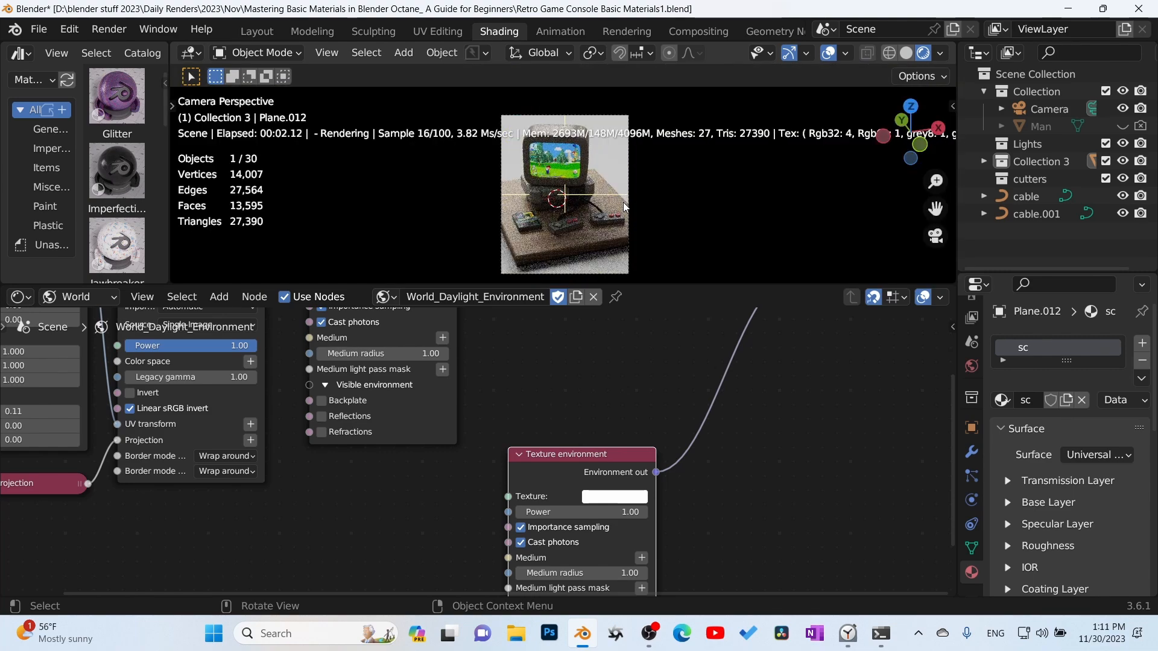
middle_click_drag(625, 207, 545, 187)
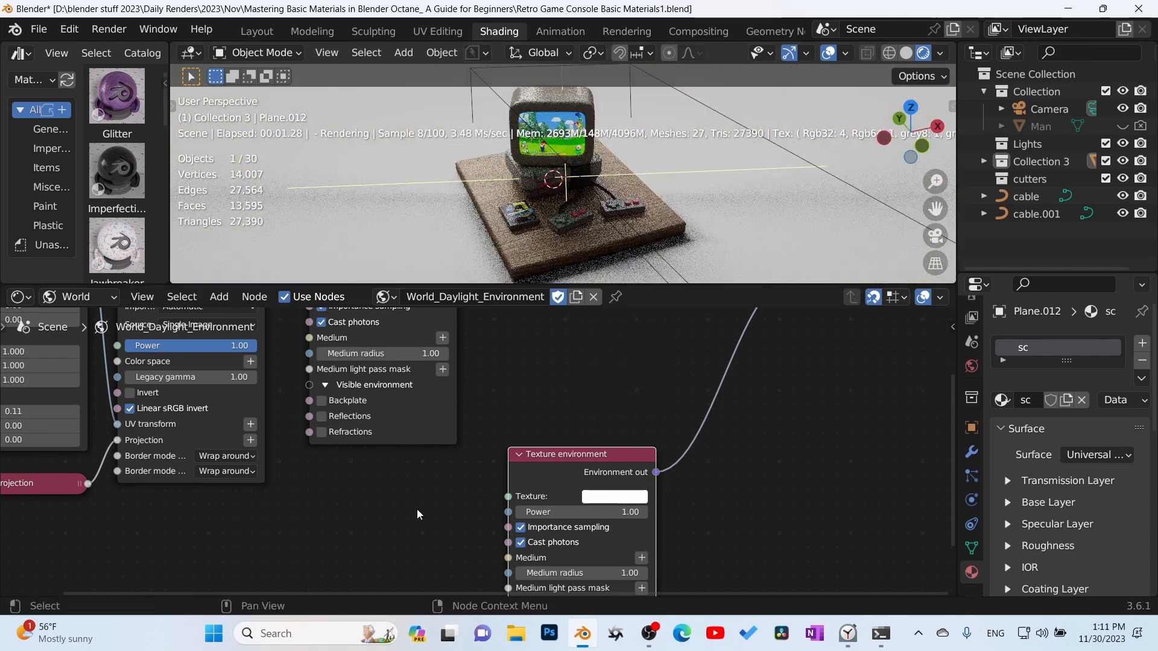
Add a Gradient generator node and connect its output to the Texture input of the backplate's Texture environment
middle_click_drag(408, 520, 585, 451)
key("shift+a")
mouse_move(525, 480)
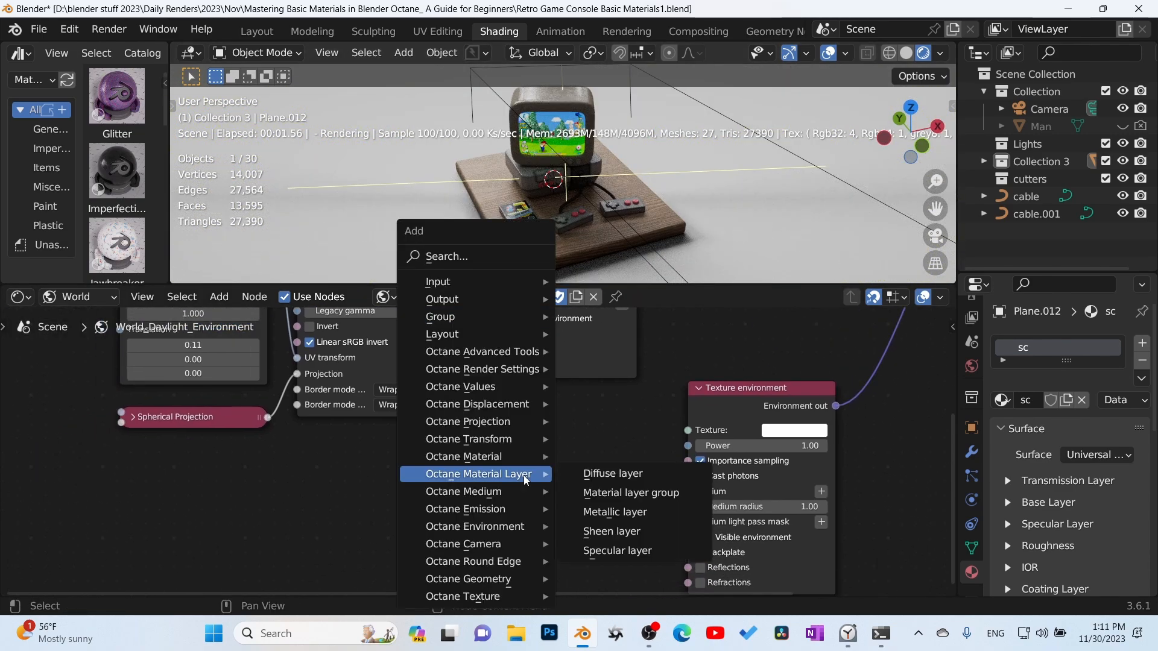
type("s")
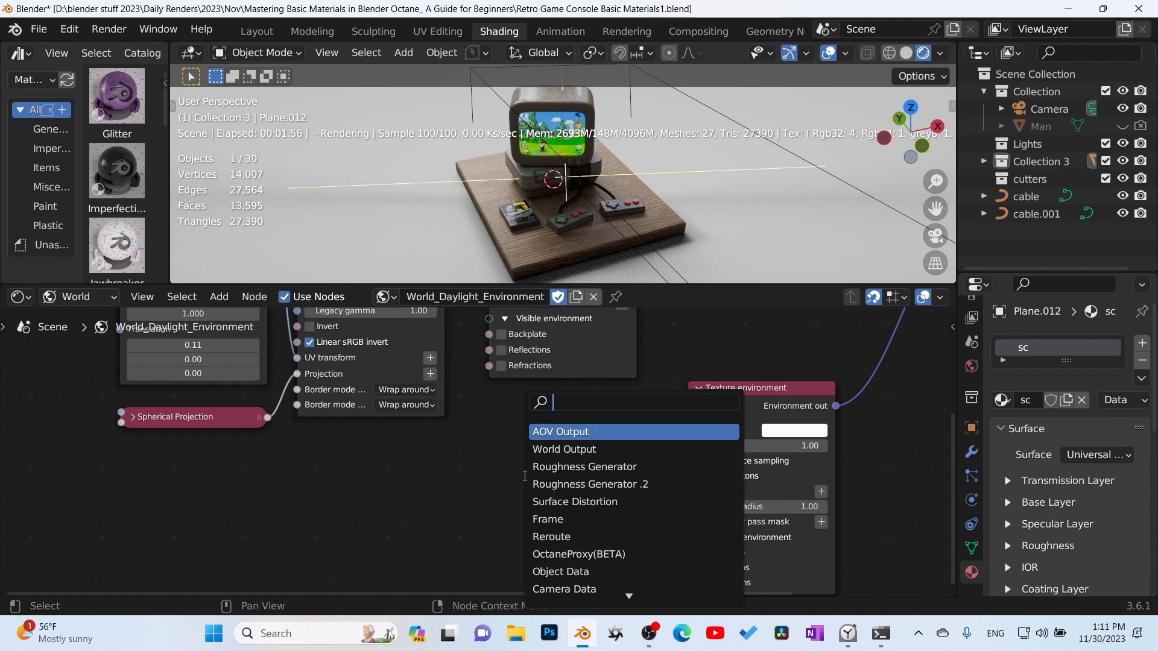
type("gr")
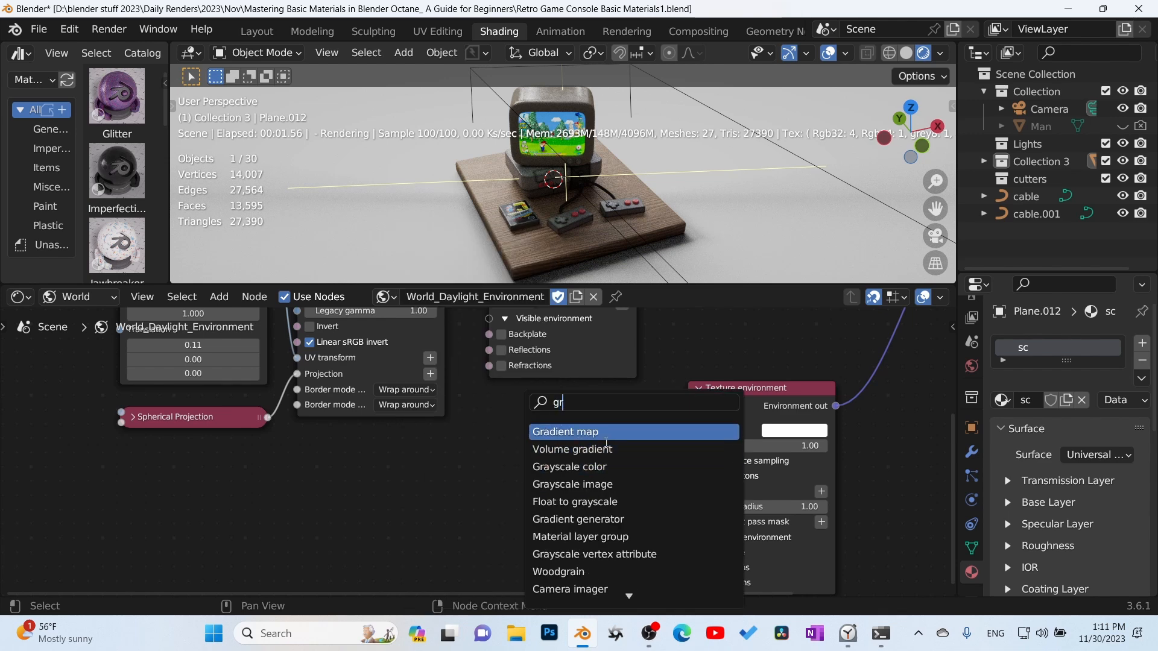
left_click(583, 511)
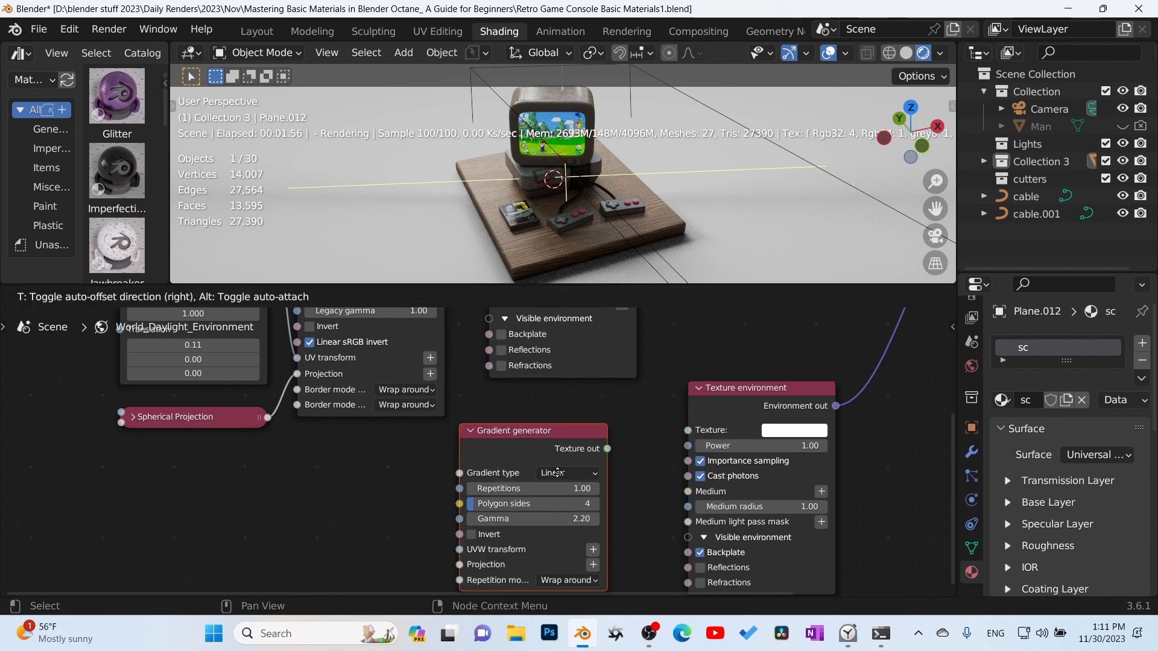
left_click_drag(608, 449, 631, 450)
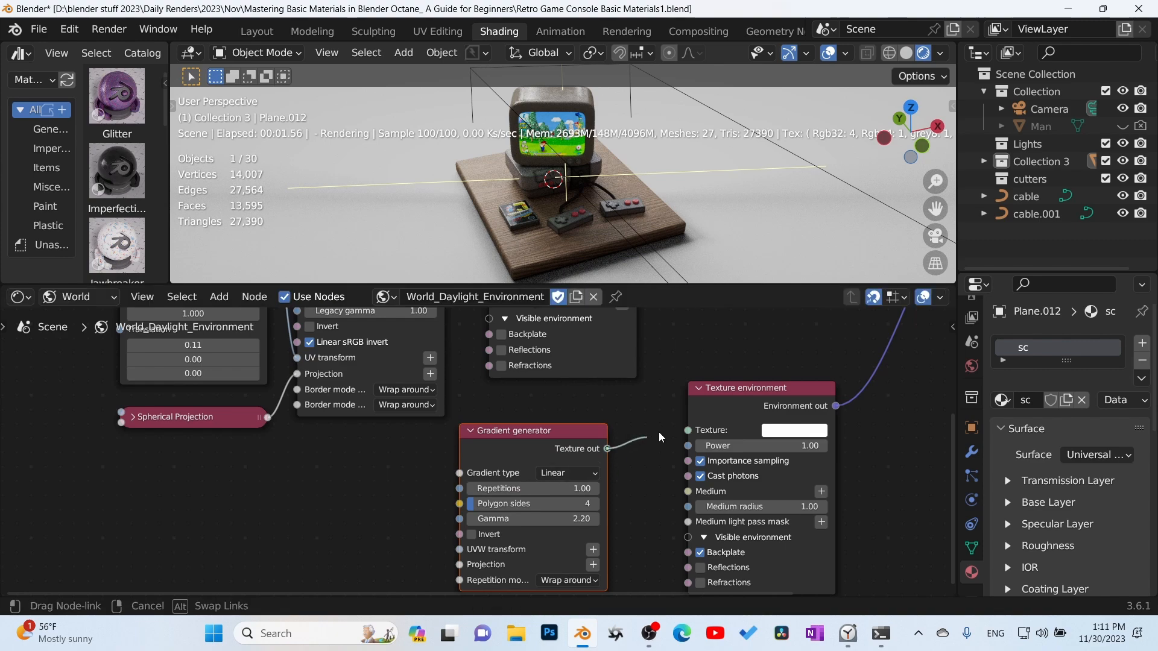
left_click_drag(687, 434, 687, 433)
Move the Gradient generator away from the Texture environment and insert a Gradient map node on the link between them
key("g")
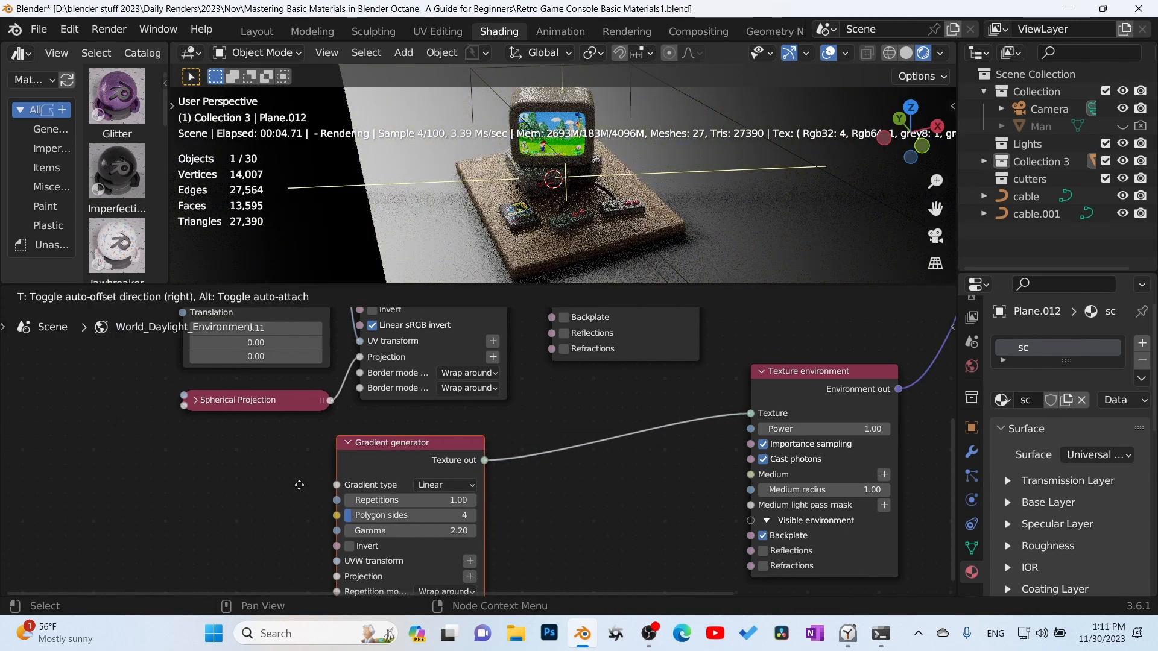
left_click(296, 490)
middle_click_drag(590, 518, 586, 497)
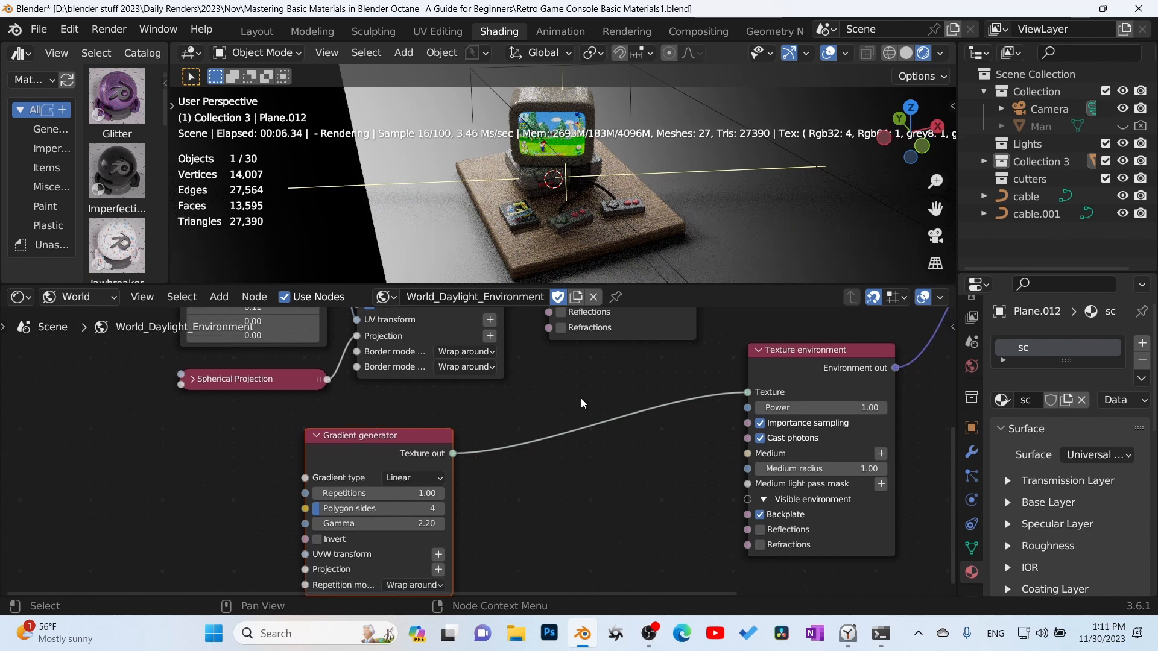
key("q")
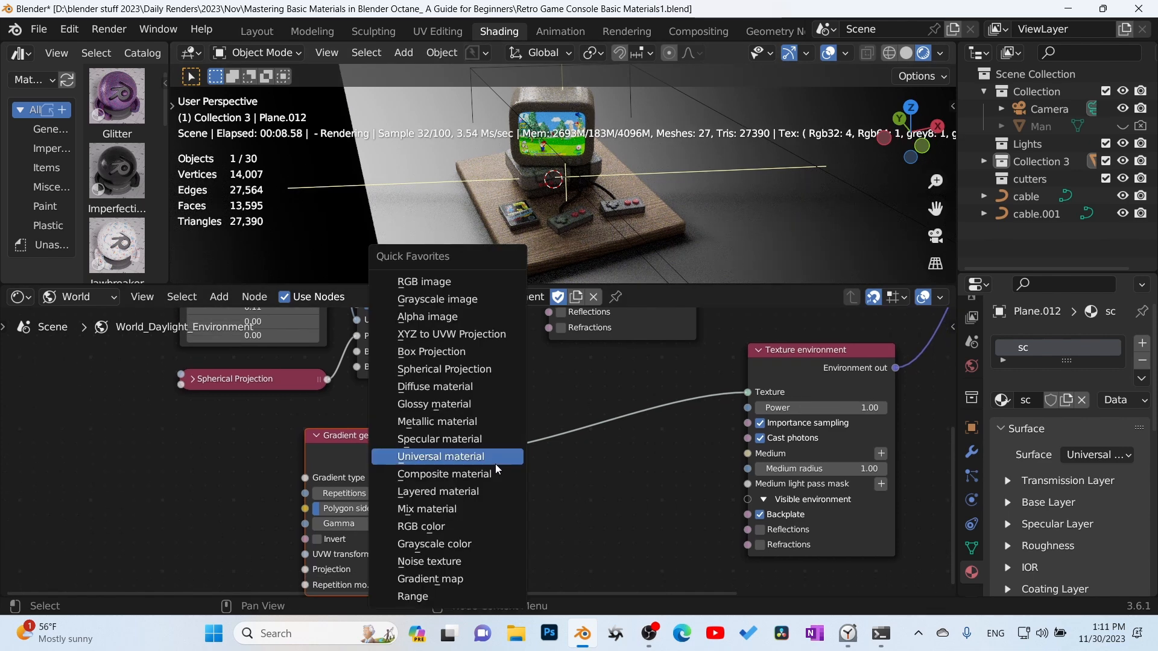
left_click(464, 582)
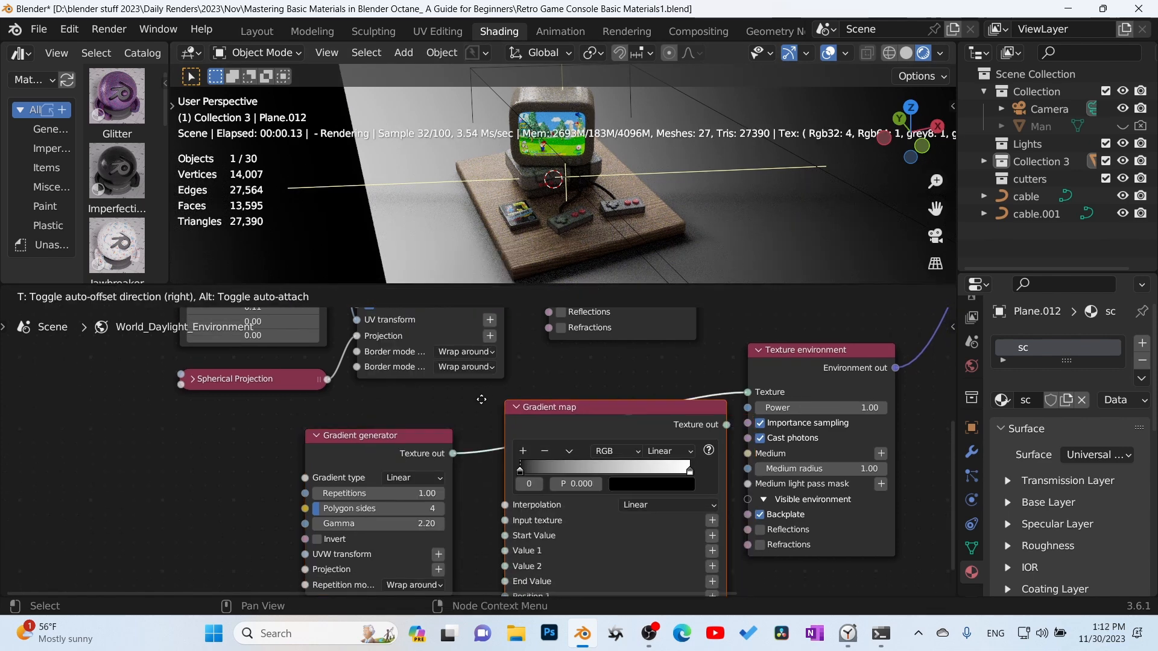
left_click(541, 480)
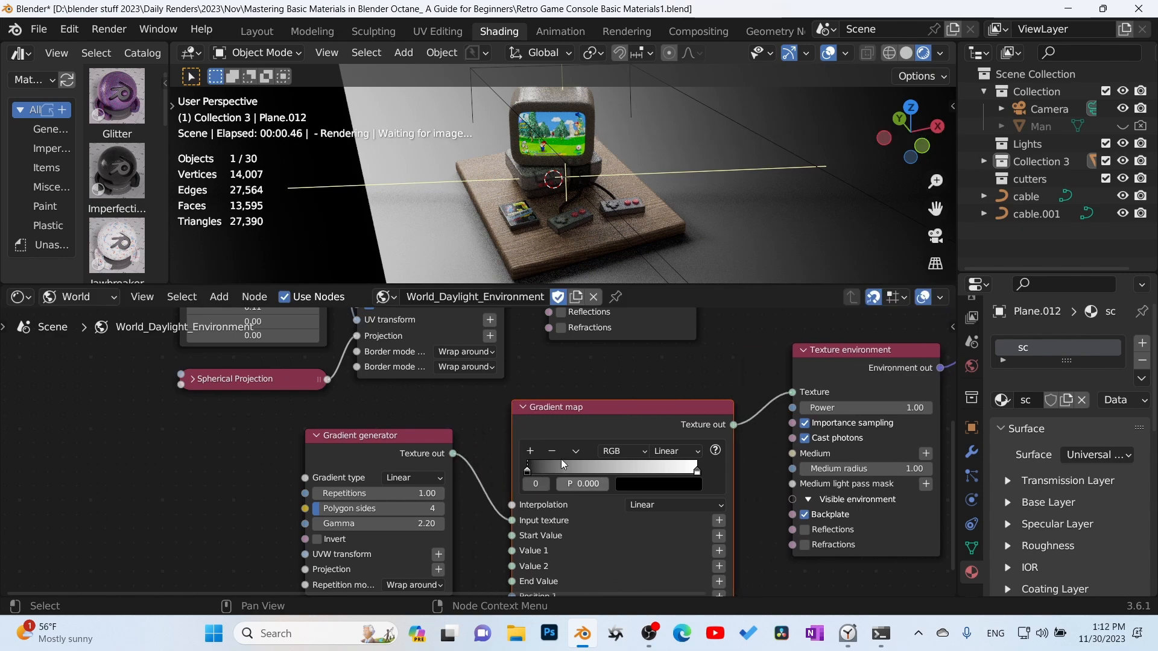
Add a 3D transformation to the Gradient generator's UVW transform, place it beside the generator, and set its Z rotation to 90
middle_click_drag(228, 525, 299, 470)
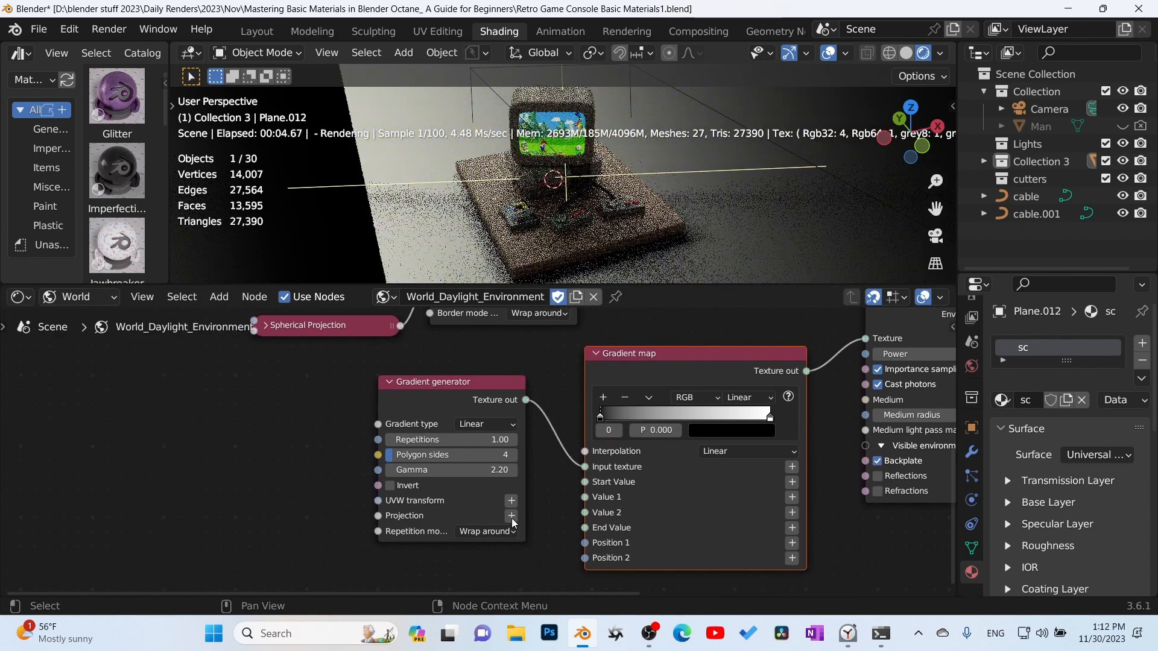
left_click(513, 500)
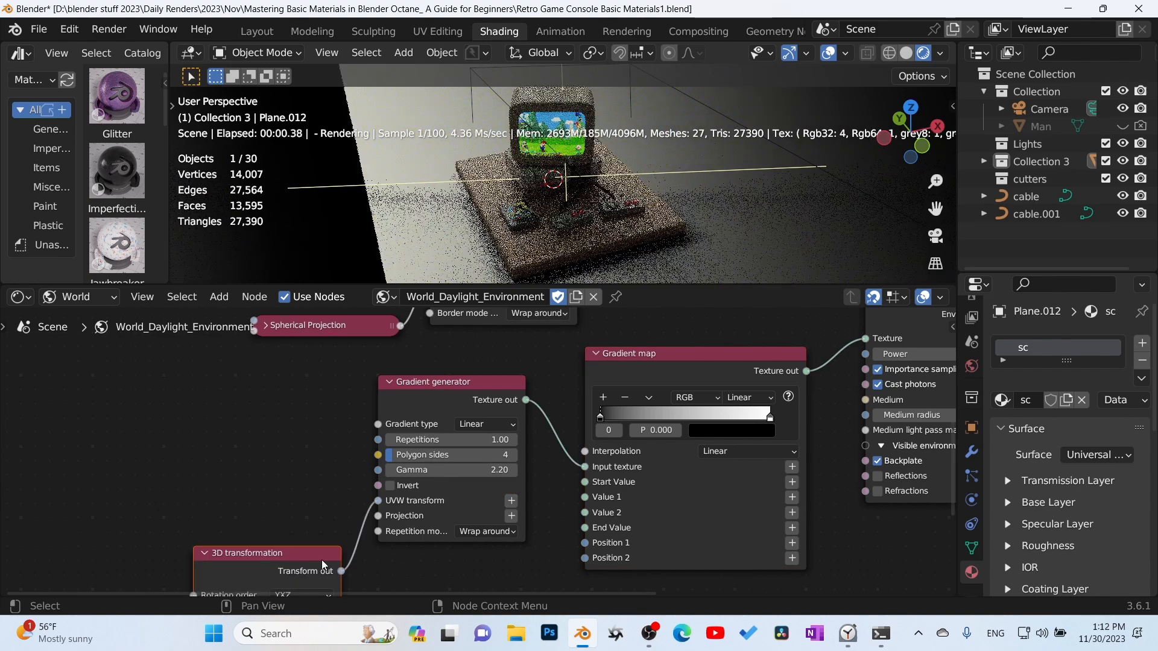
left_click_drag(269, 549, 254, 374)
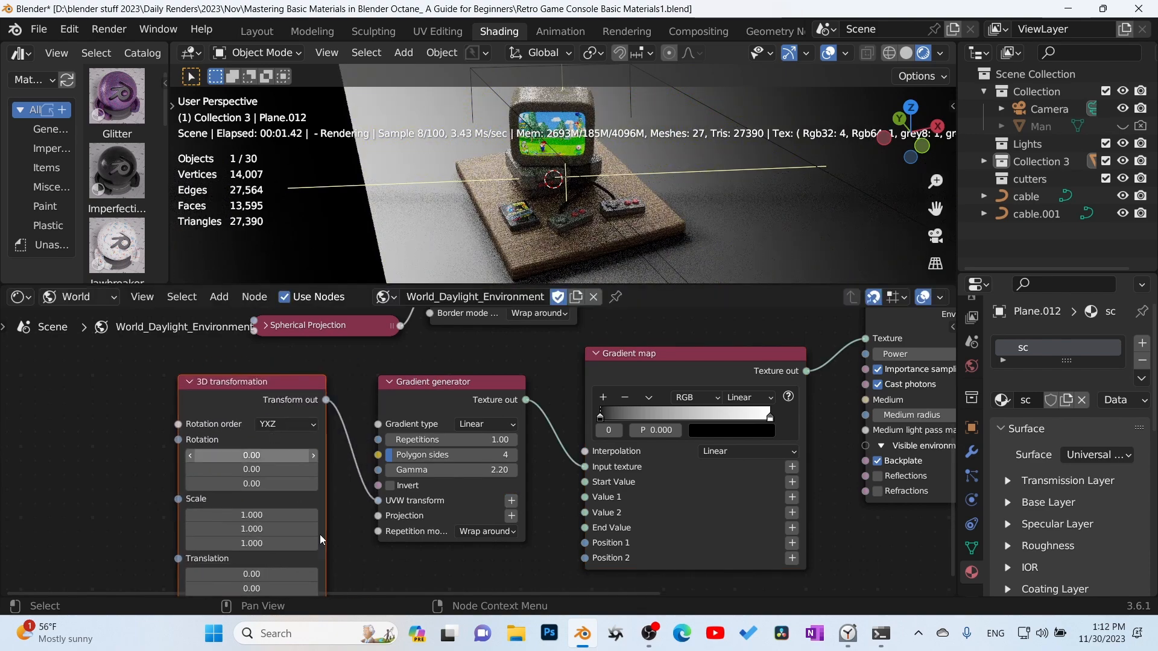
left_click(240, 485)
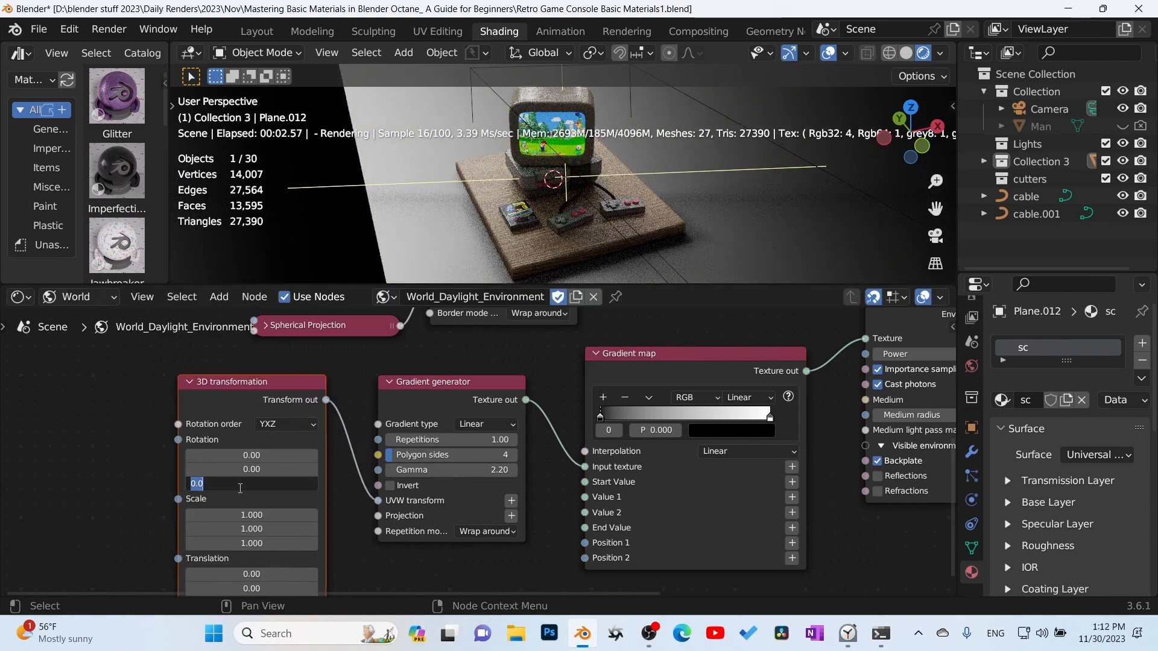
key("Return")
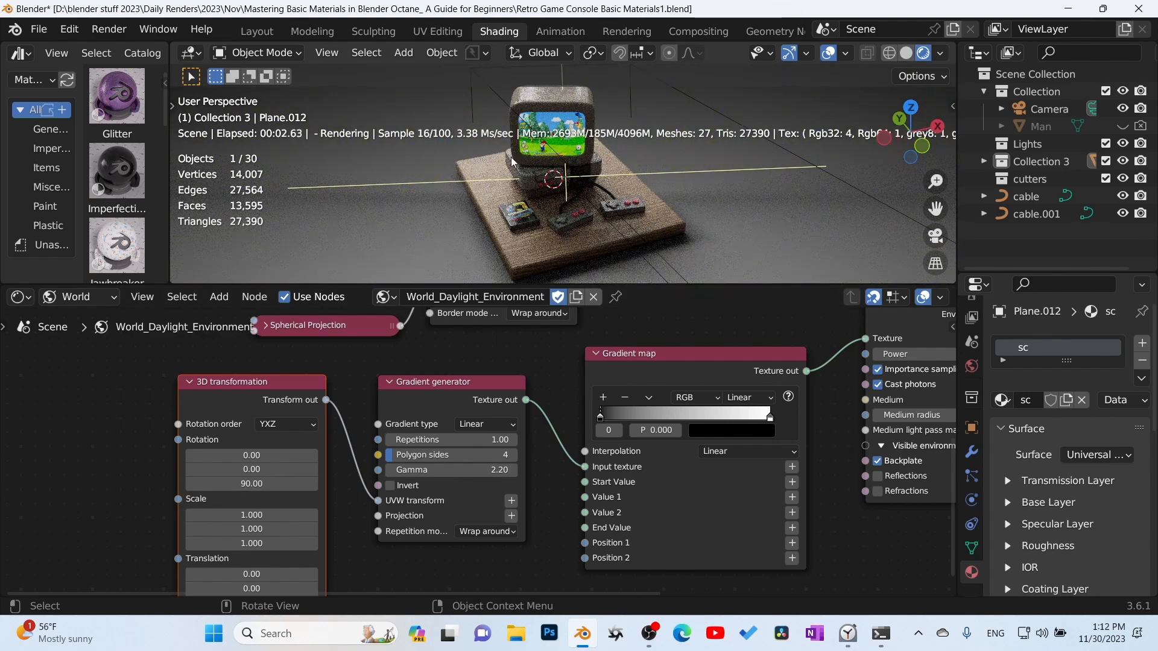
Set all three scale values of the 3D transformation to 1.050 while viewing the scene through the camera
left_click_drag(263, 515, 248, 543)
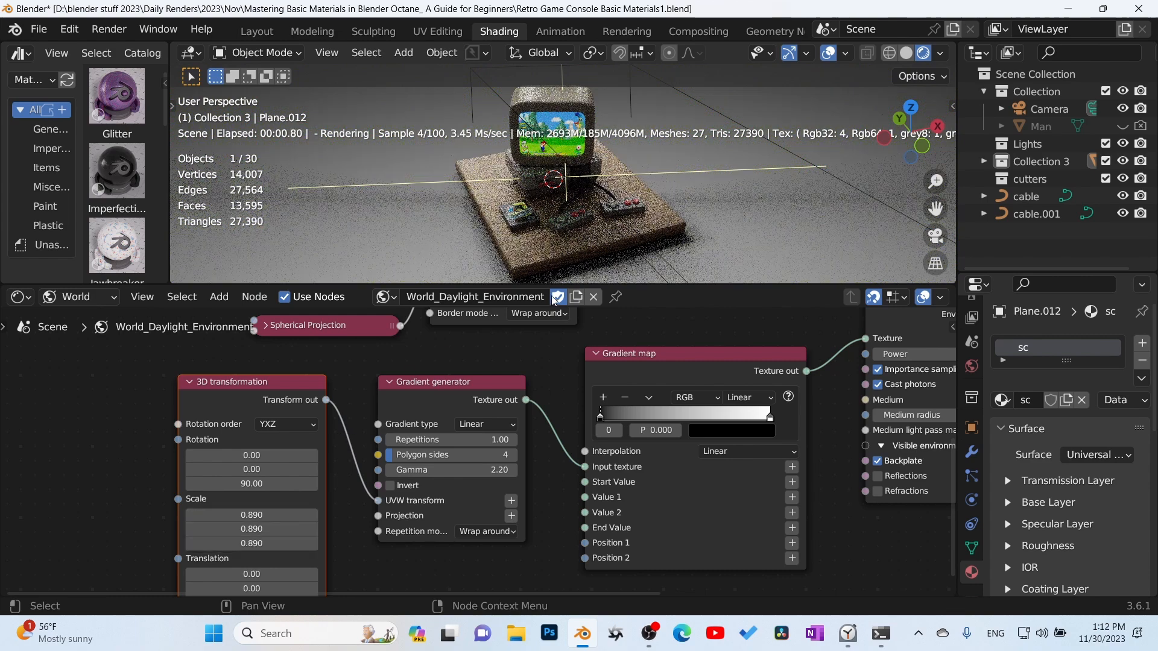
key("KP_0")
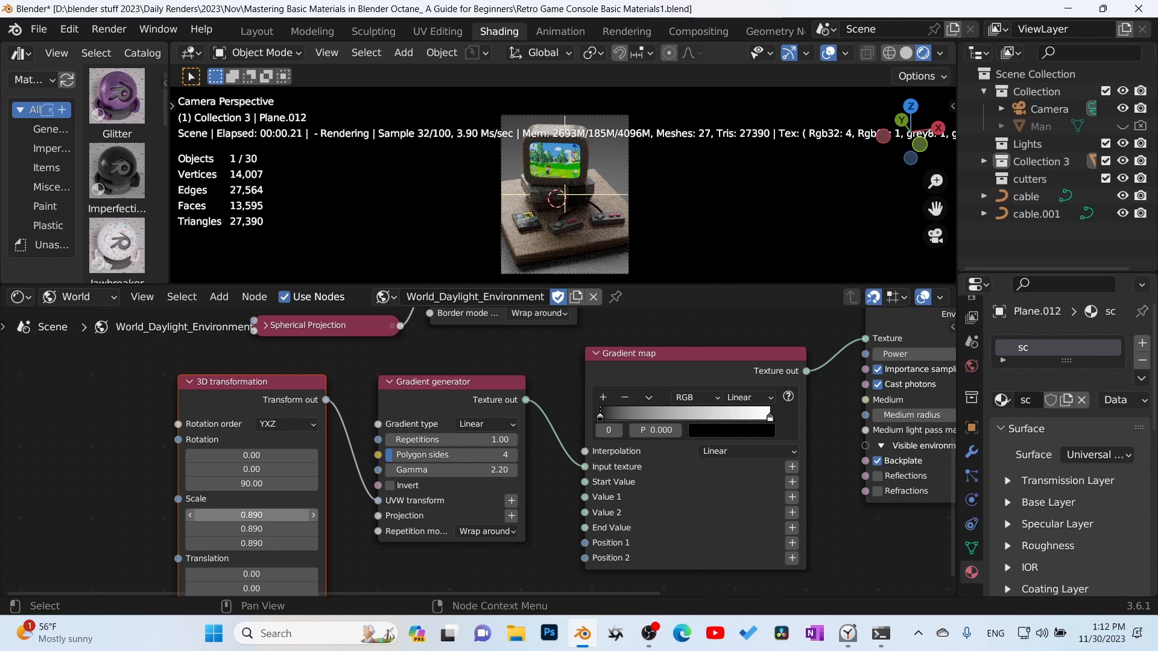
left_click_drag(252, 543, 266, 543)
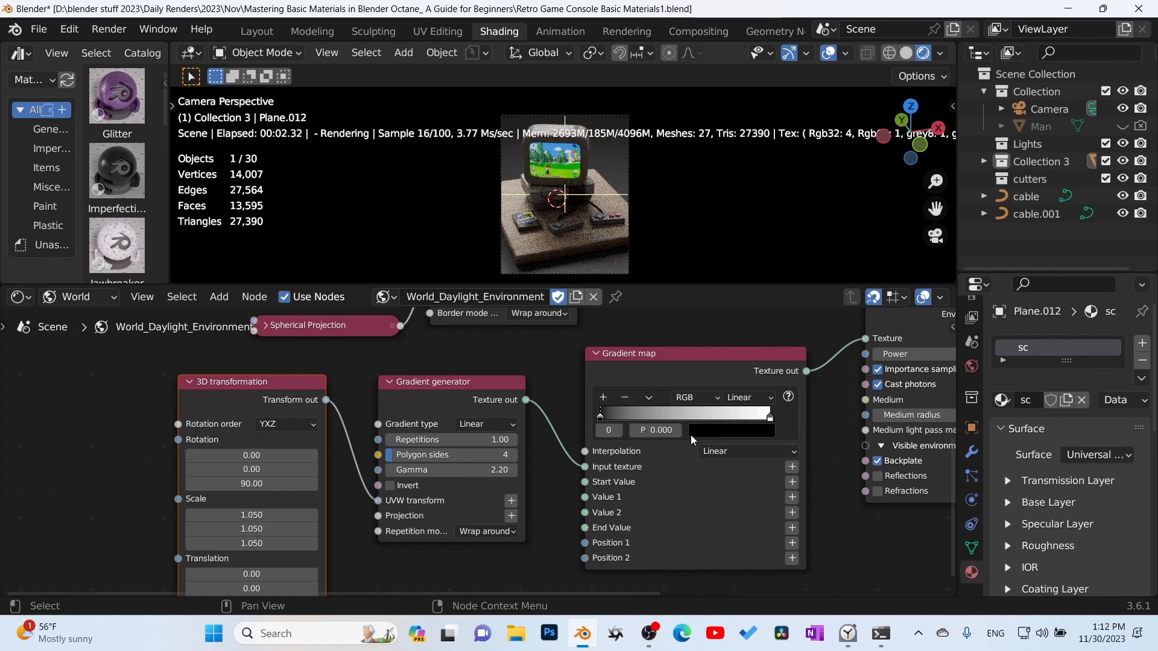
Lighten the Gradient map's black stop to a dark grey with value 0.096 and darken its white stop slightly to light grey
left_click(712, 432)
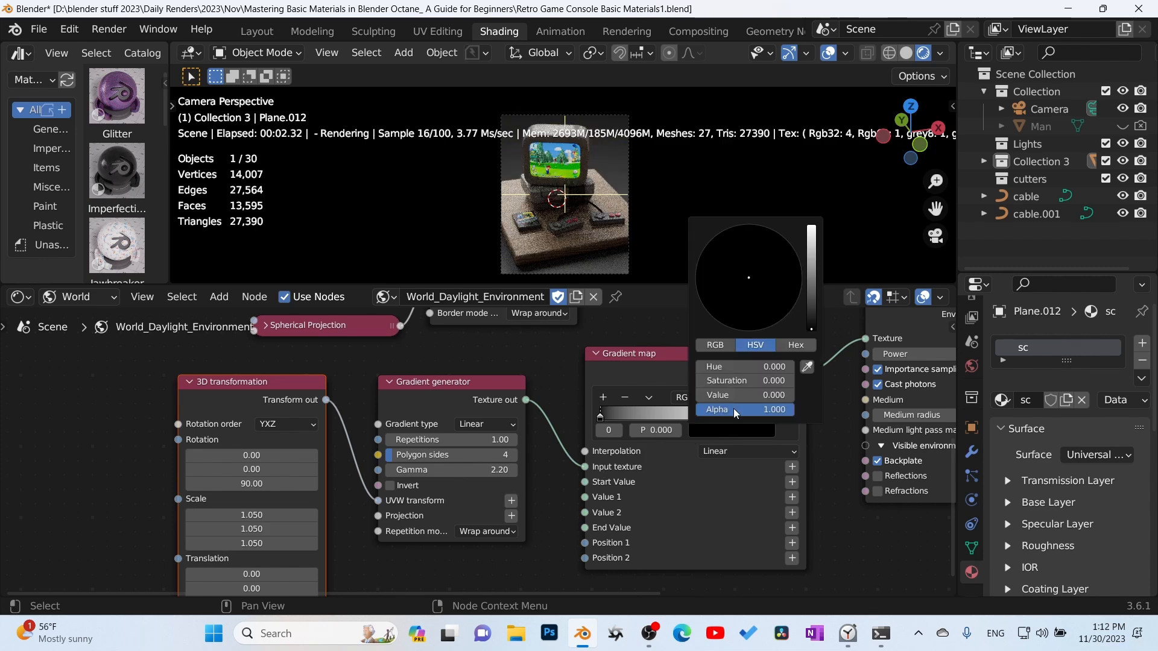
left_click(812, 295)
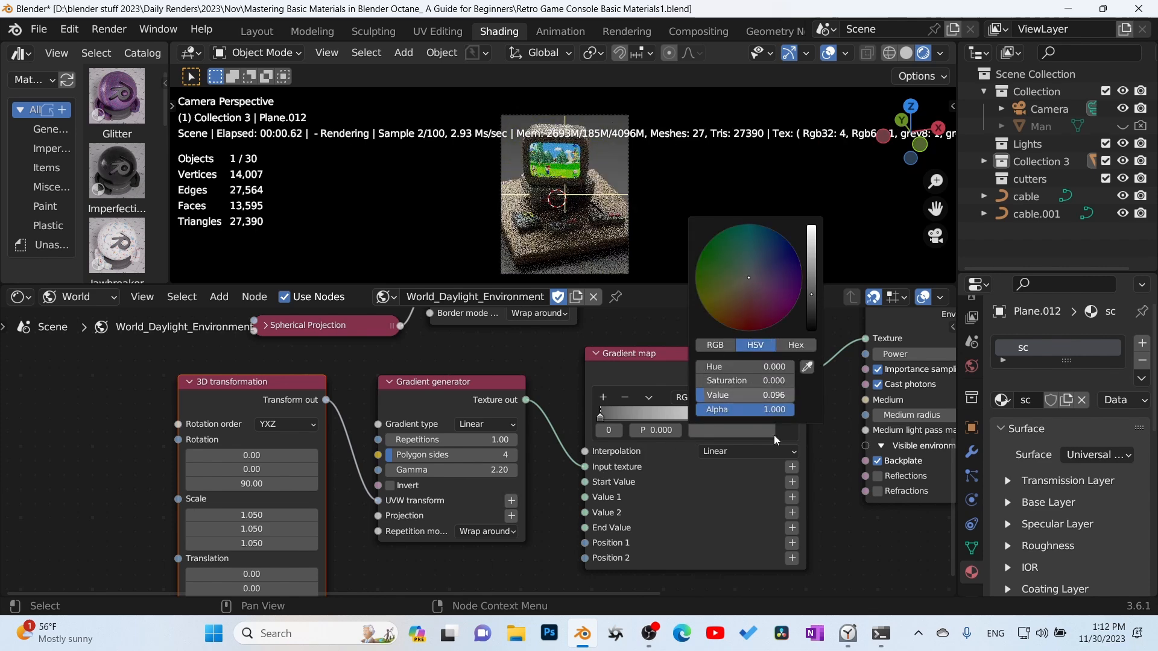
left_click(770, 417)
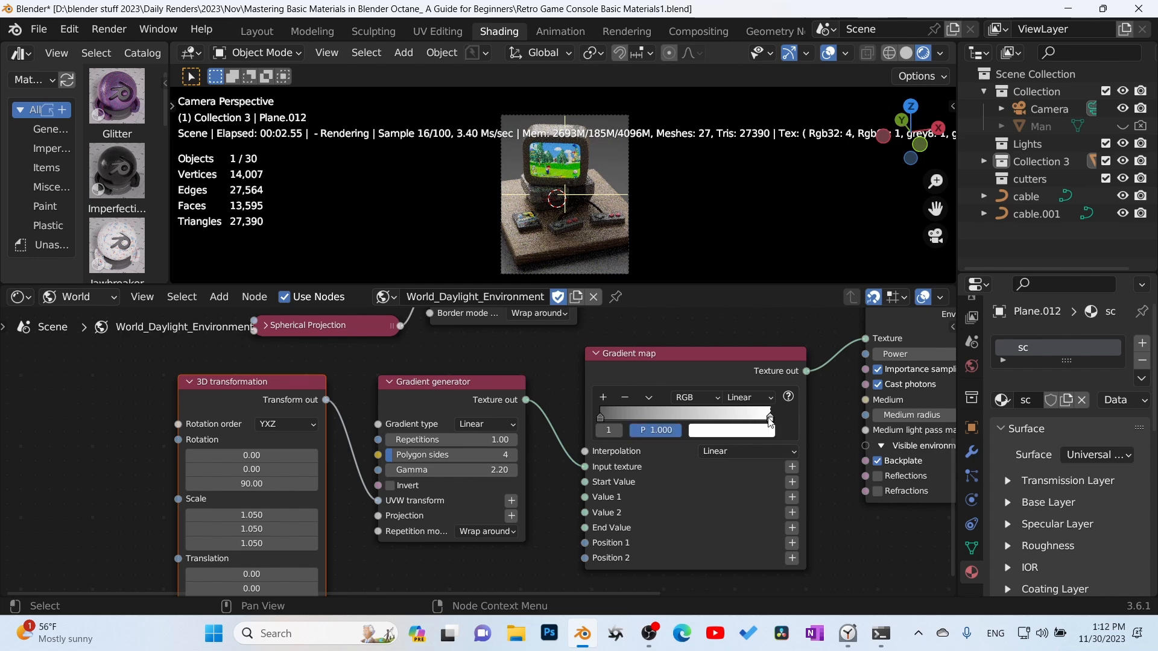
left_click(732, 430)
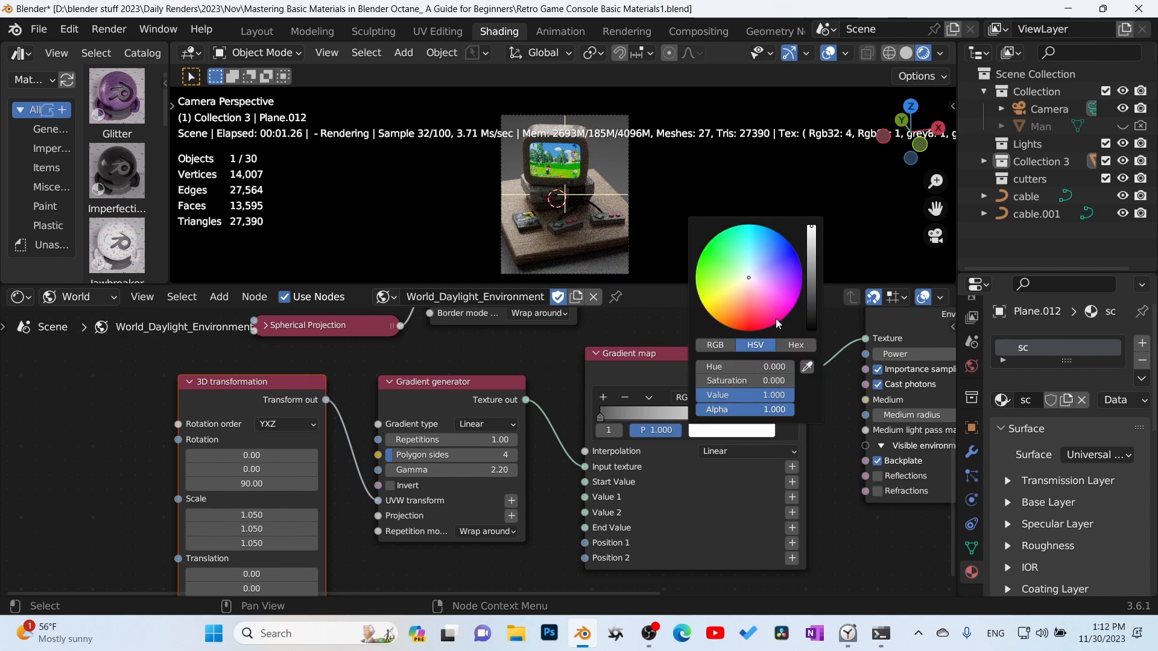
left_click(812, 250)
Try shifting the gradient with the 3D transformation's Z and Y translation, and reset both values to 0
middle_click_drag(160, 563, 172, 518)
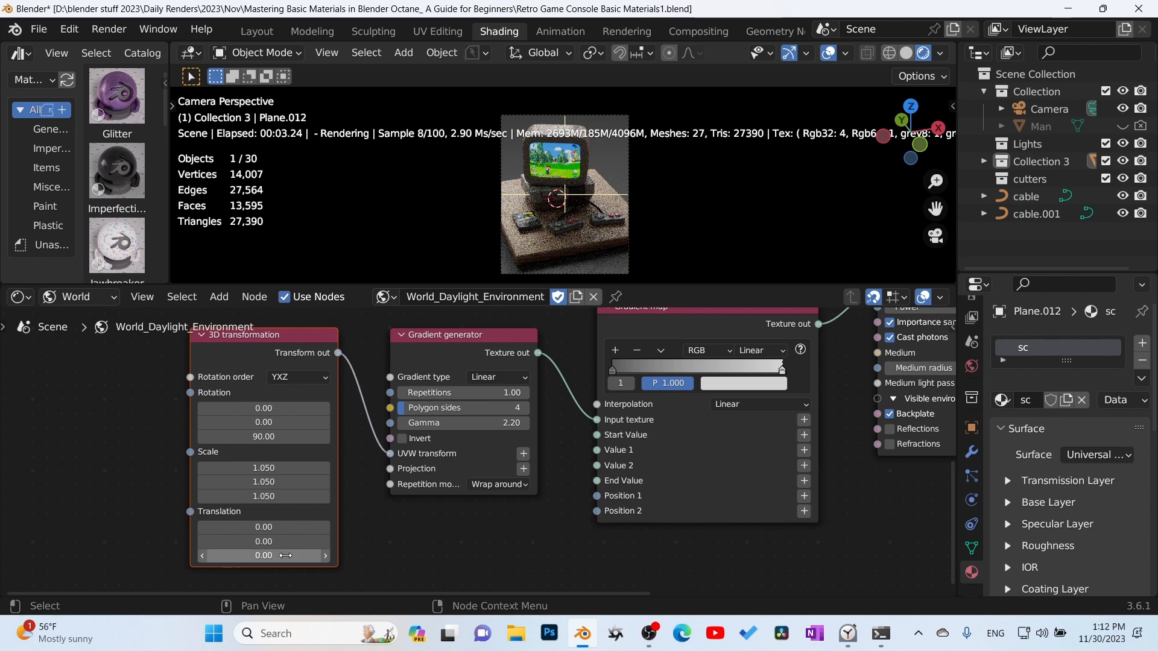
left_click_drag(264, 556, 322, 556)
left_click(277, 557)
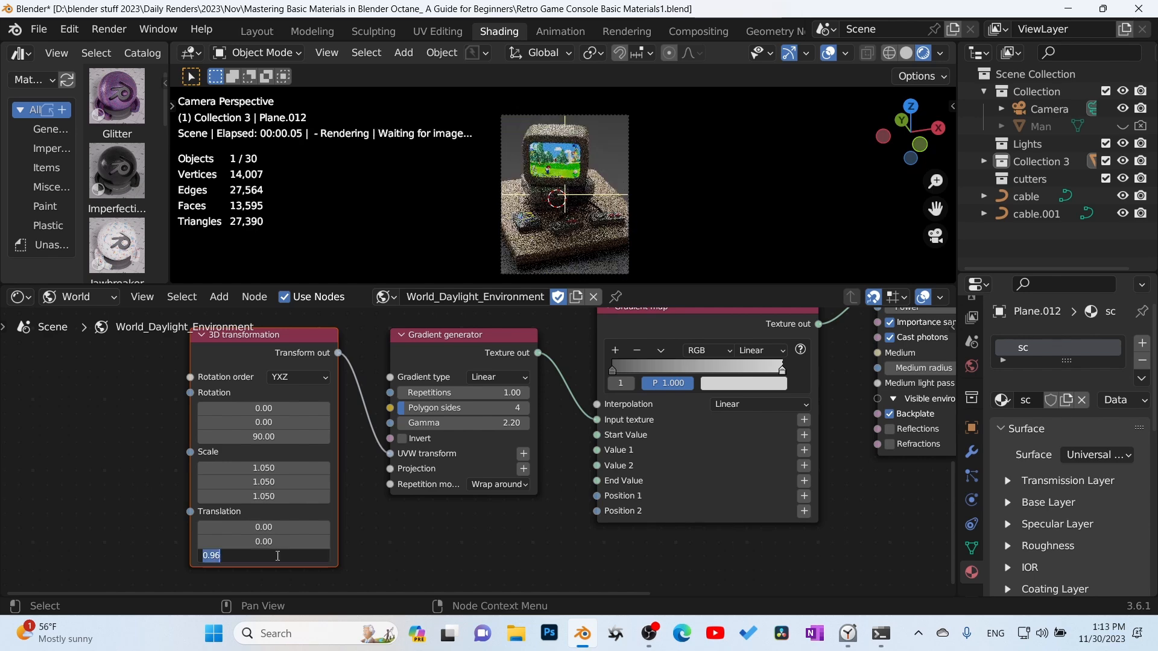
type("0")
key("Return")
left_click_drag(270, 541, 354, 542)
left_click(263, 542)
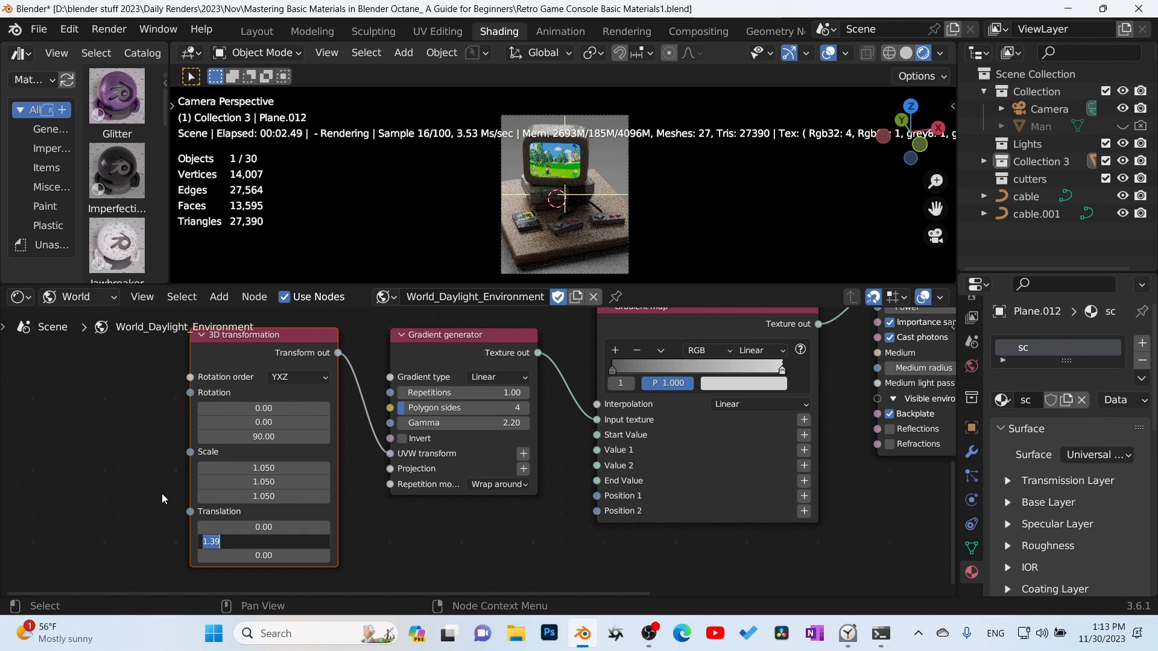
key("Return")
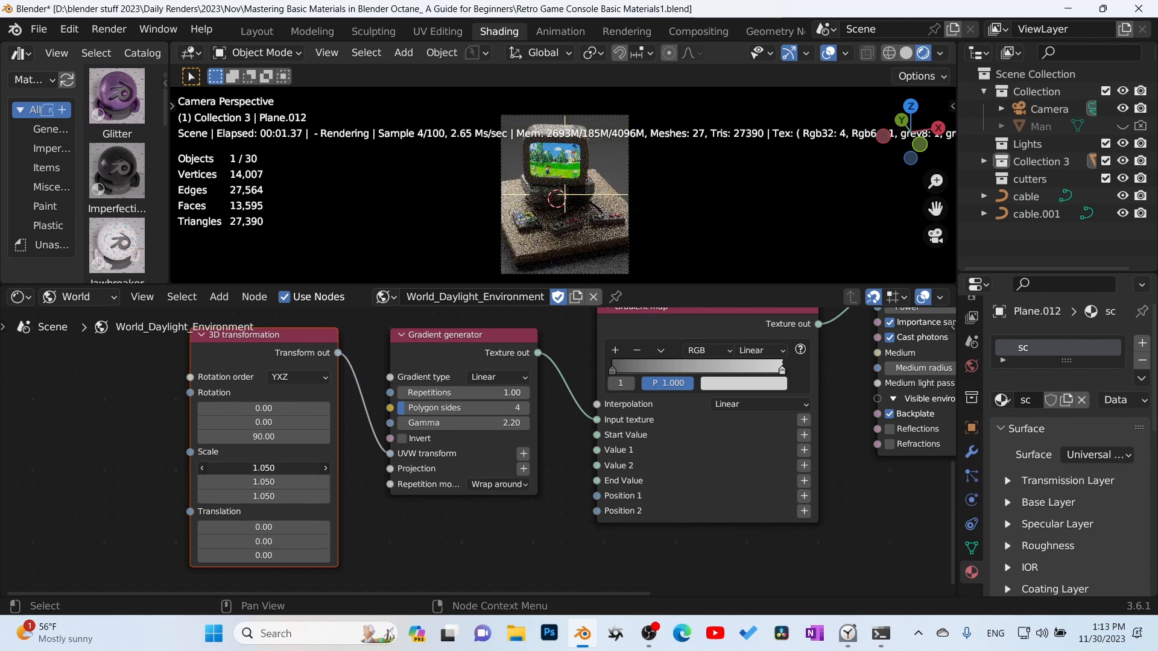
Set the 3D transformation's scale to 0.840, 0.820 and 0.820, and open the colour of the Gradient map's light stop positioned at 0.467
left_click_drag(264, 468, 242, 496)
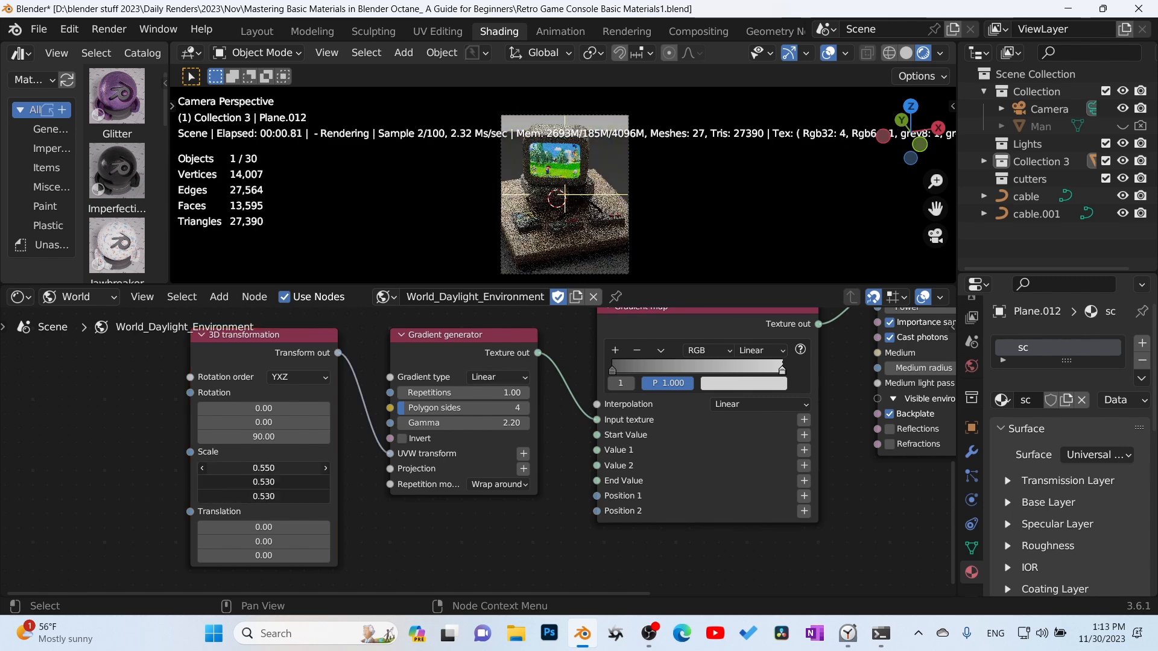
left_click_drag(241, 496, 267, 496)
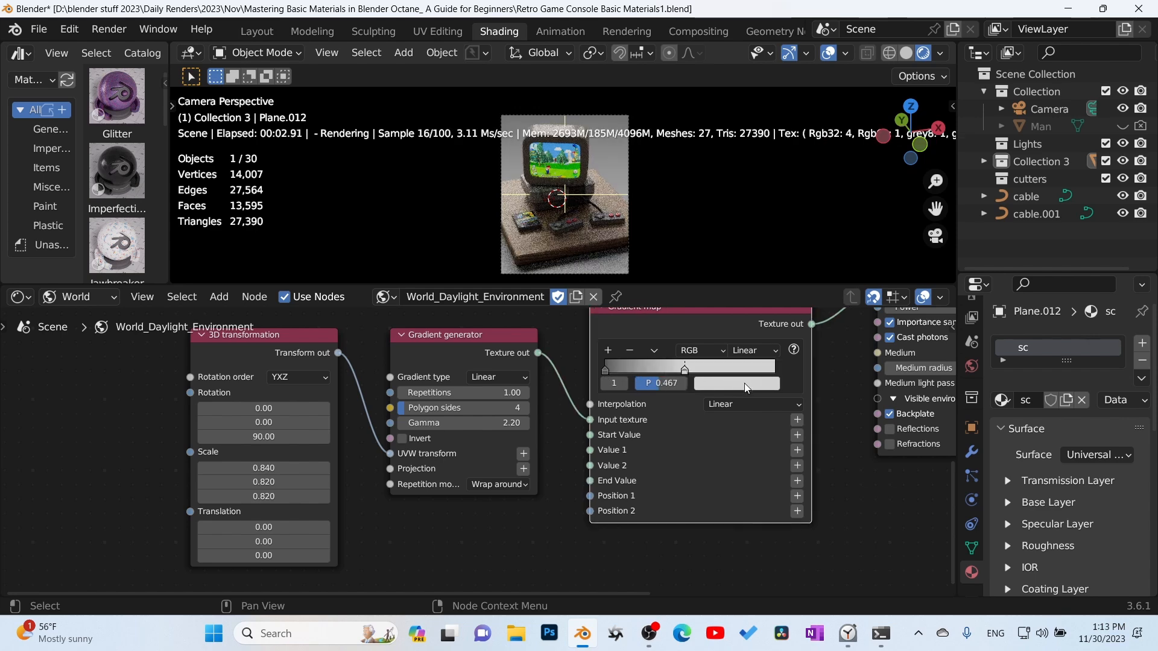
left_click(744, 383)
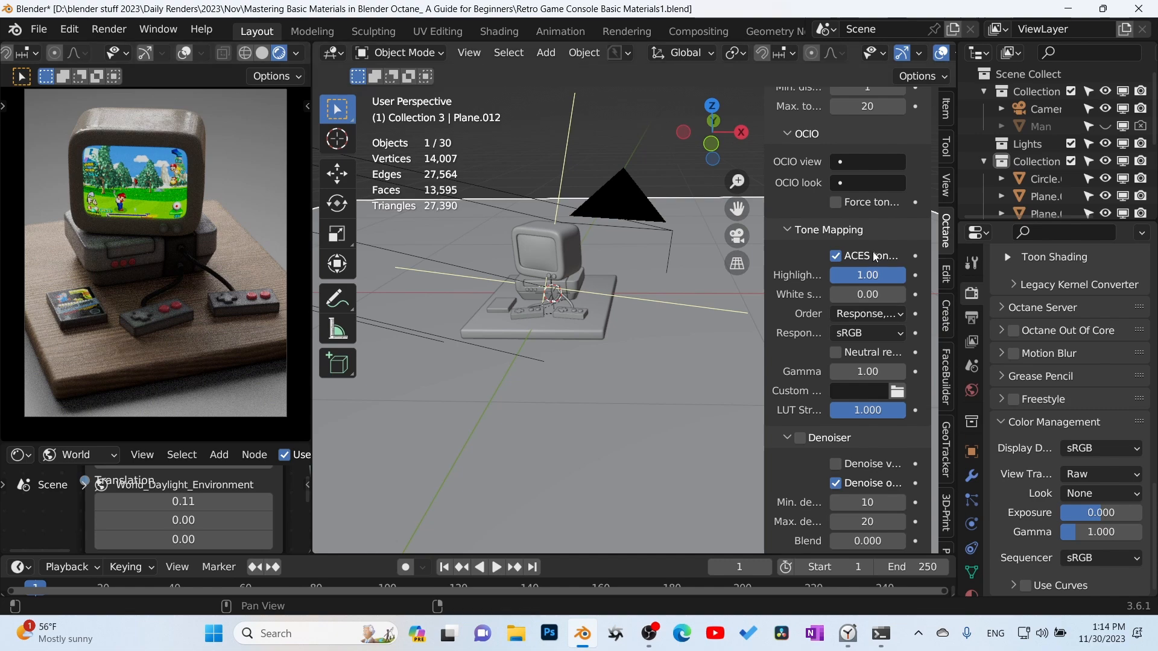
Raise the exposure in the Octane Camera Imager settings to 1.40, trying 1.20 first
scroll(846, 295, "up", 8)
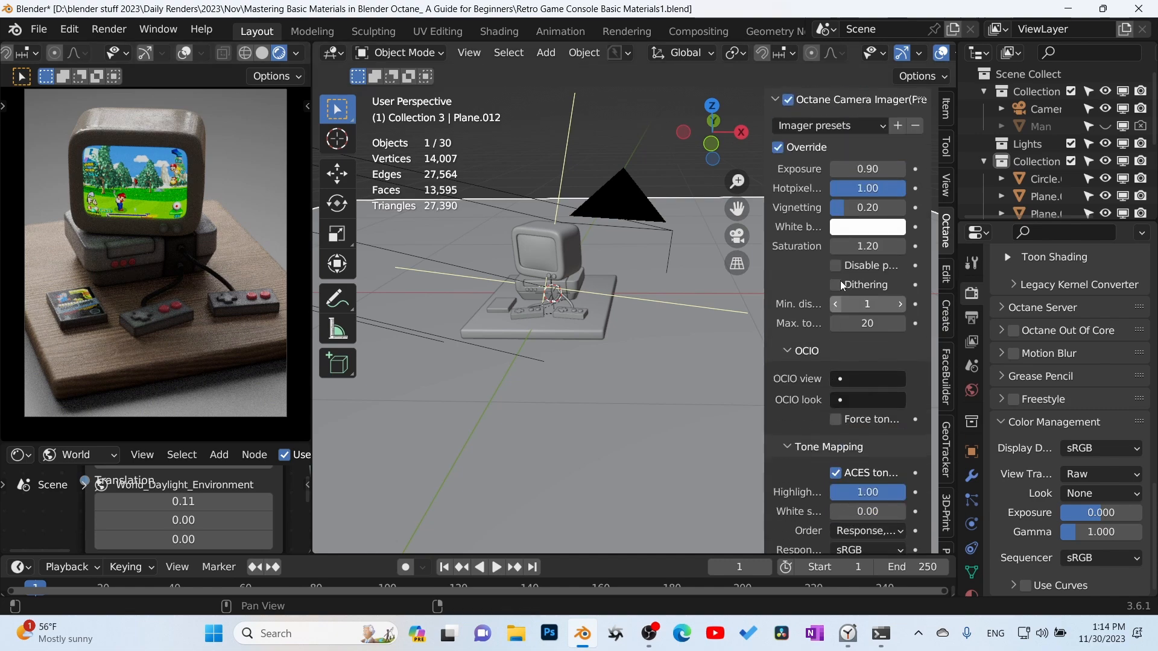
left_click(861, 170)
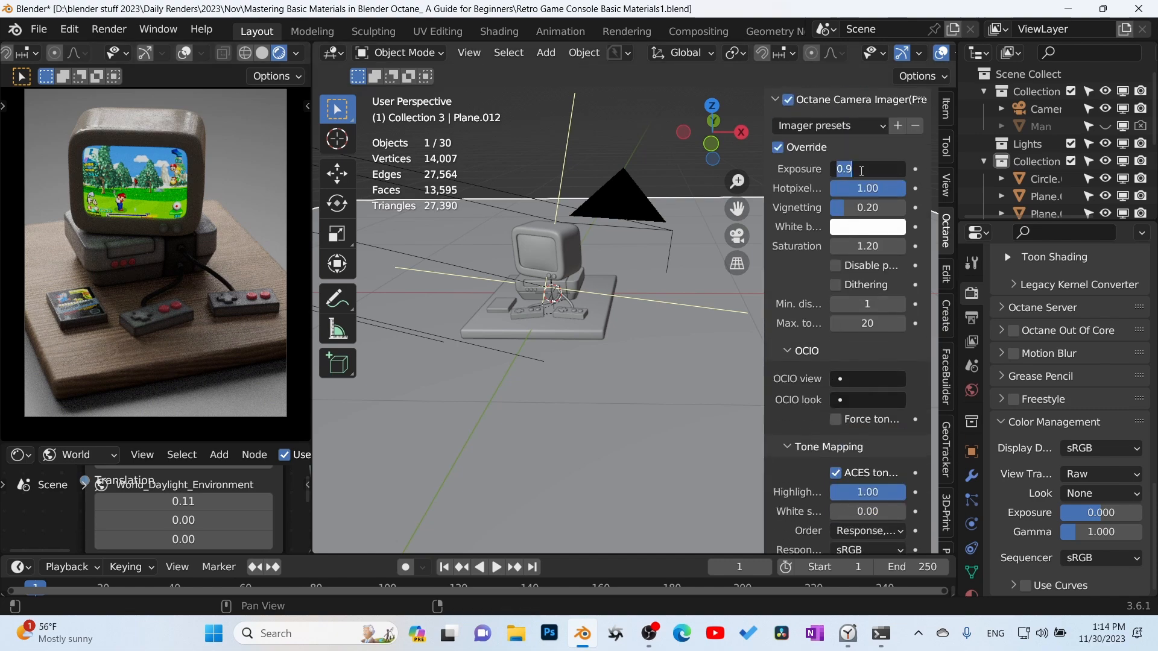
type("1.2")
key("Return")
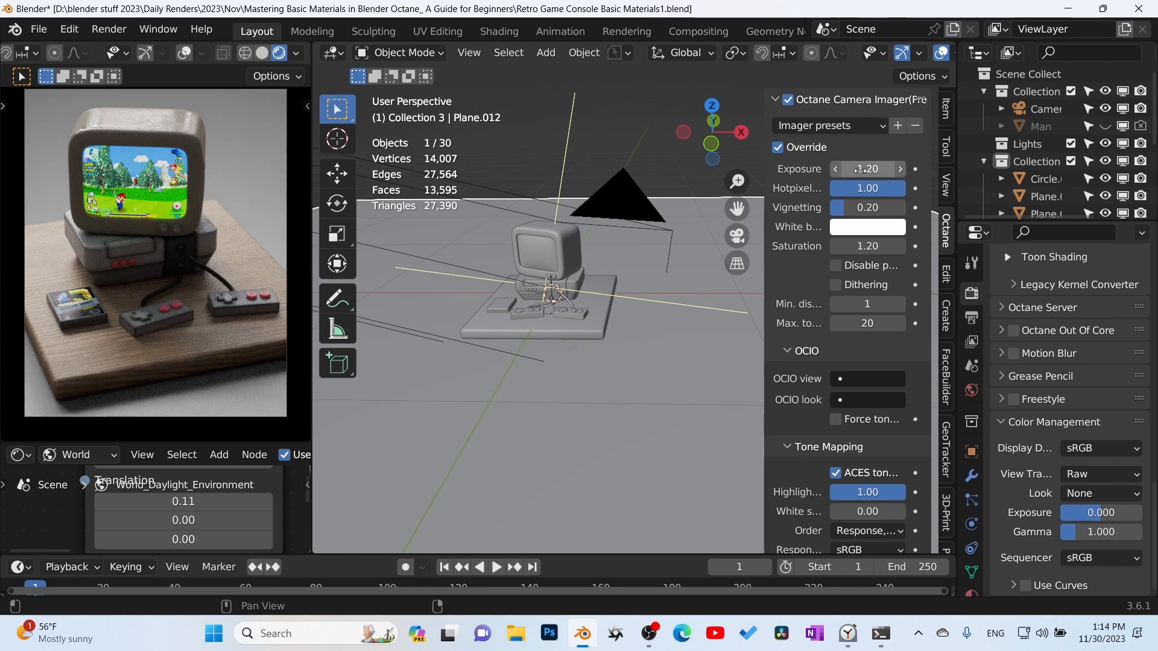
left_click(861, 169)
key("Return")
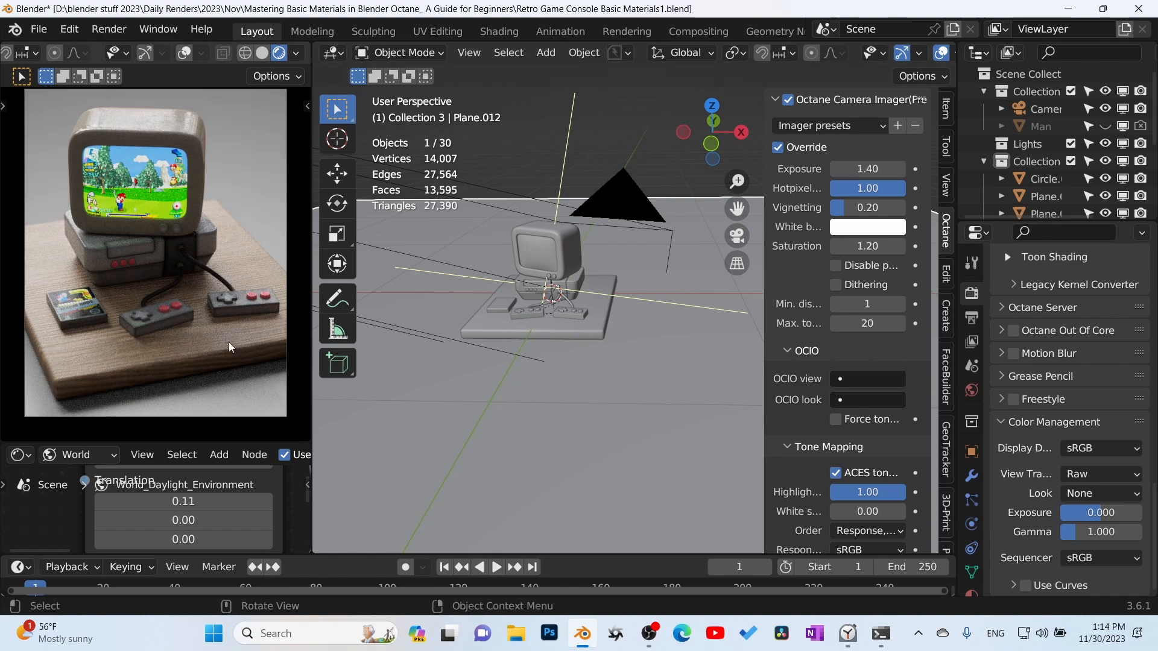